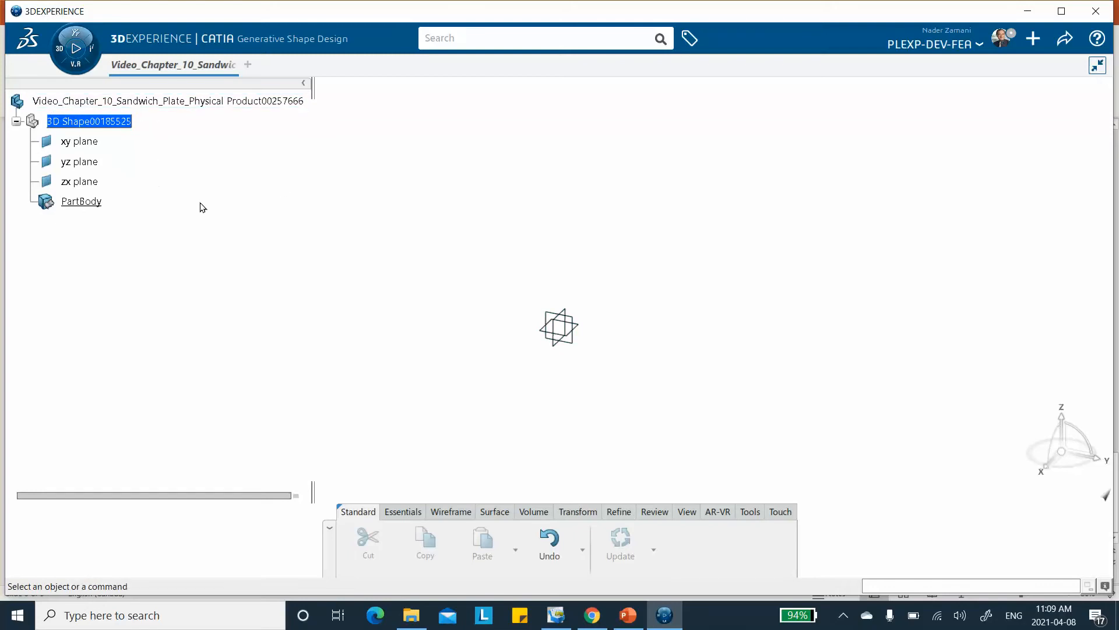
# Sketch a rectangle on the xy plane from the origin, about 2.36 in wide along V and 5.12 in long along H.
pyautogui.click(584, 329)
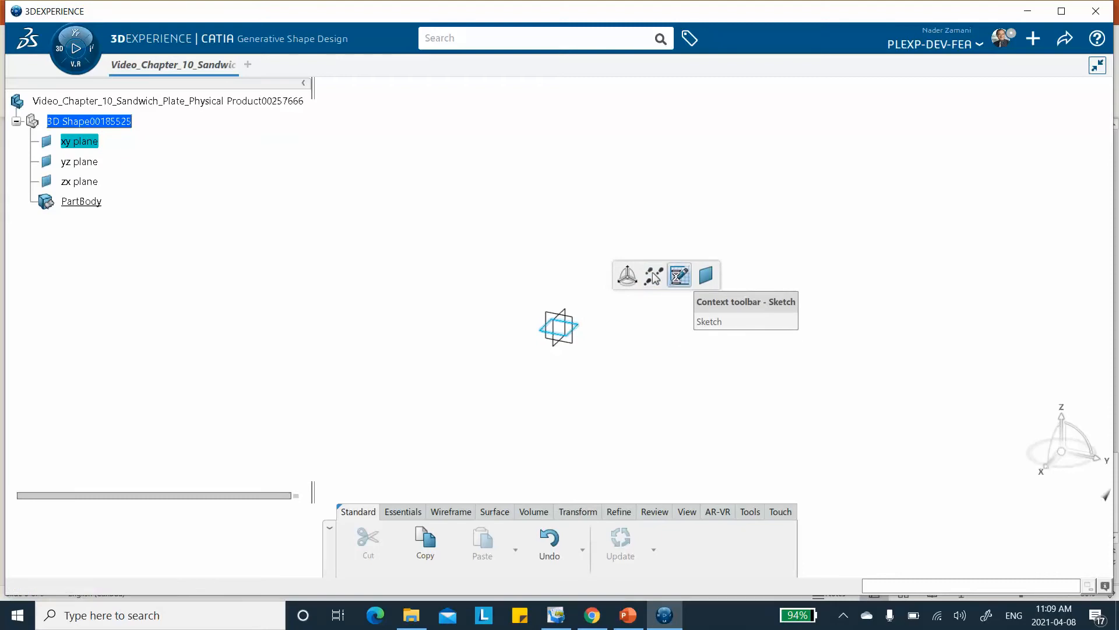
pyautogui.click(680, 274)
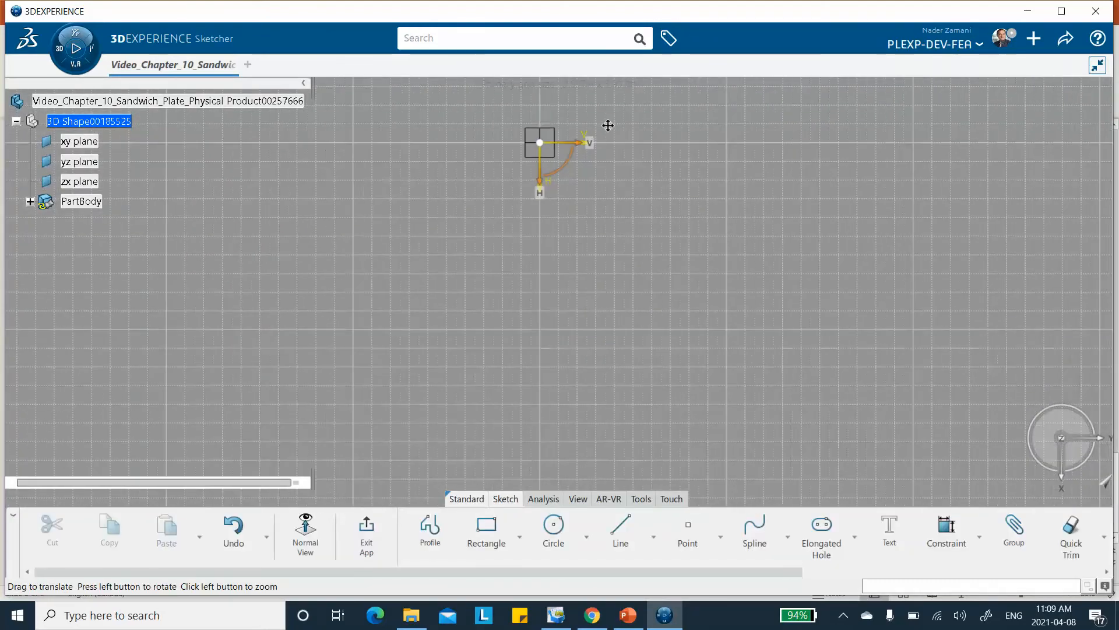
pyautogui.click(491, 531)
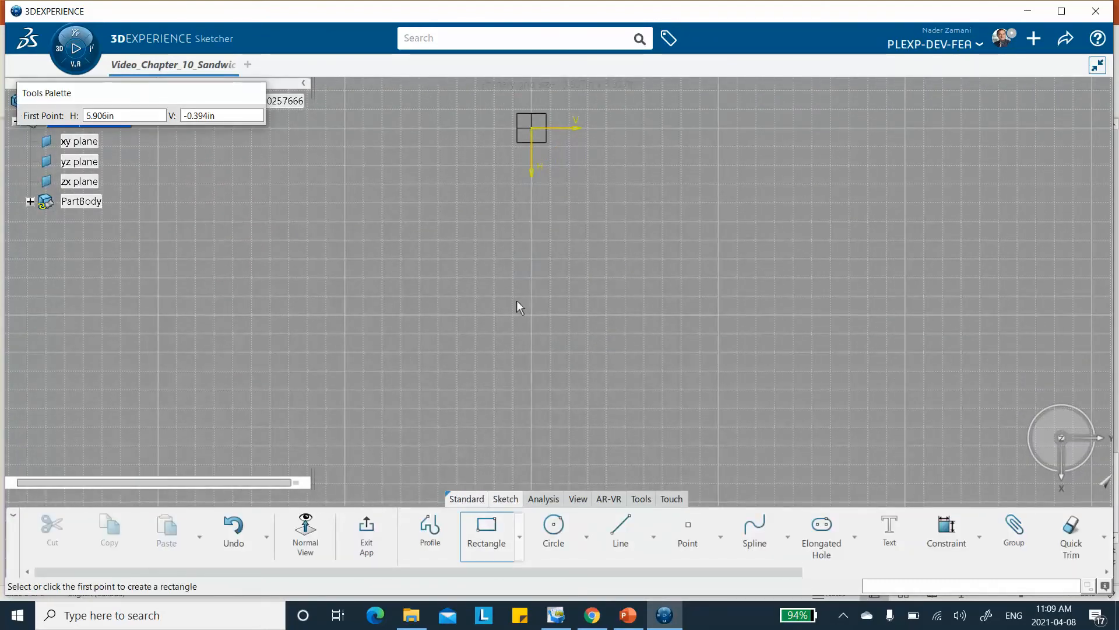
pyautogui.click(533, 129)
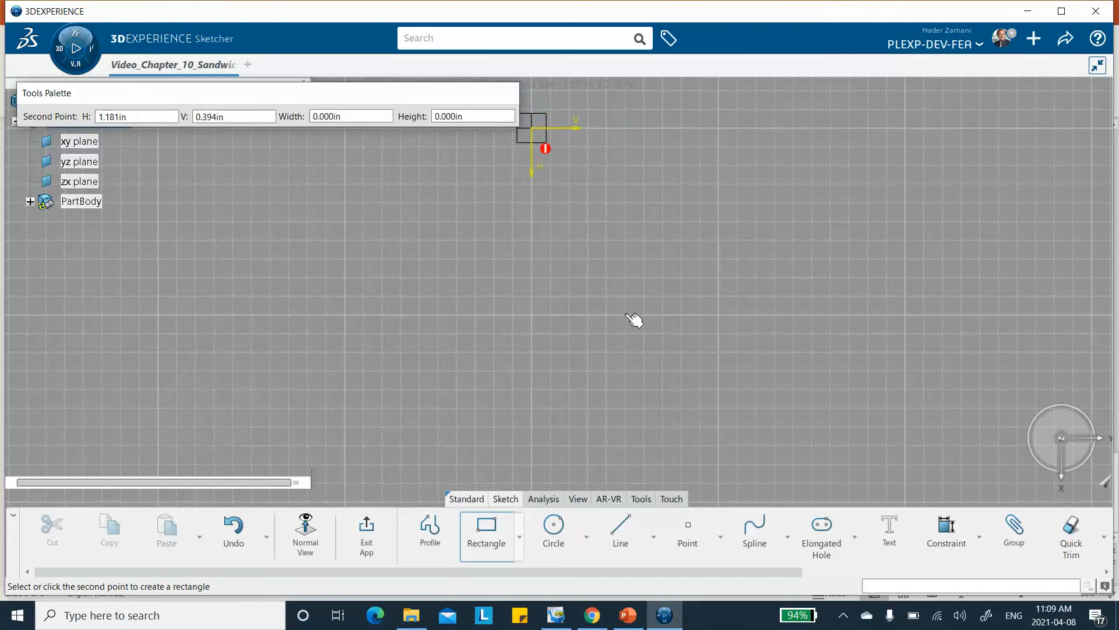
pyautogui.click(640, 371)
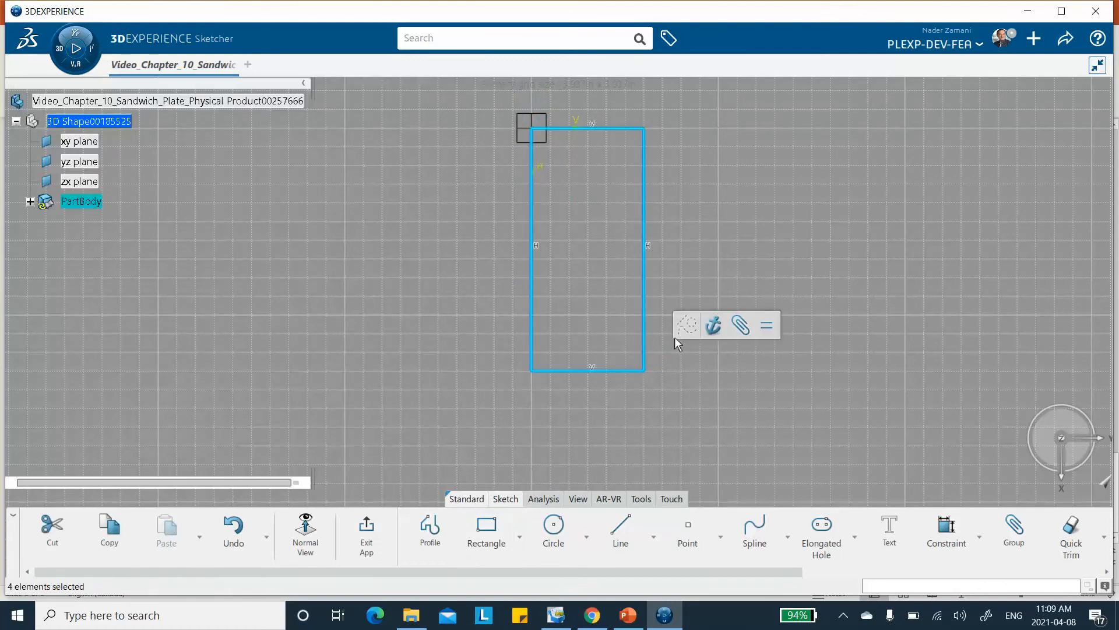
# Dimension the rectangle's long side and set its length to 4 in.
pyautogui.click(942, 531)
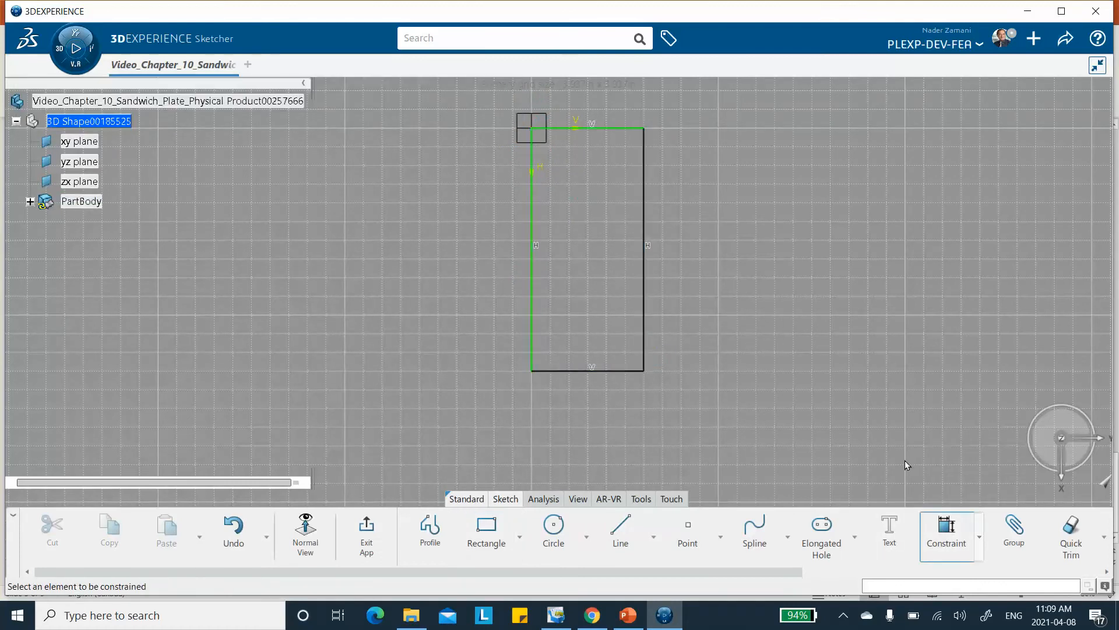
pyautogui.click(645, 281)
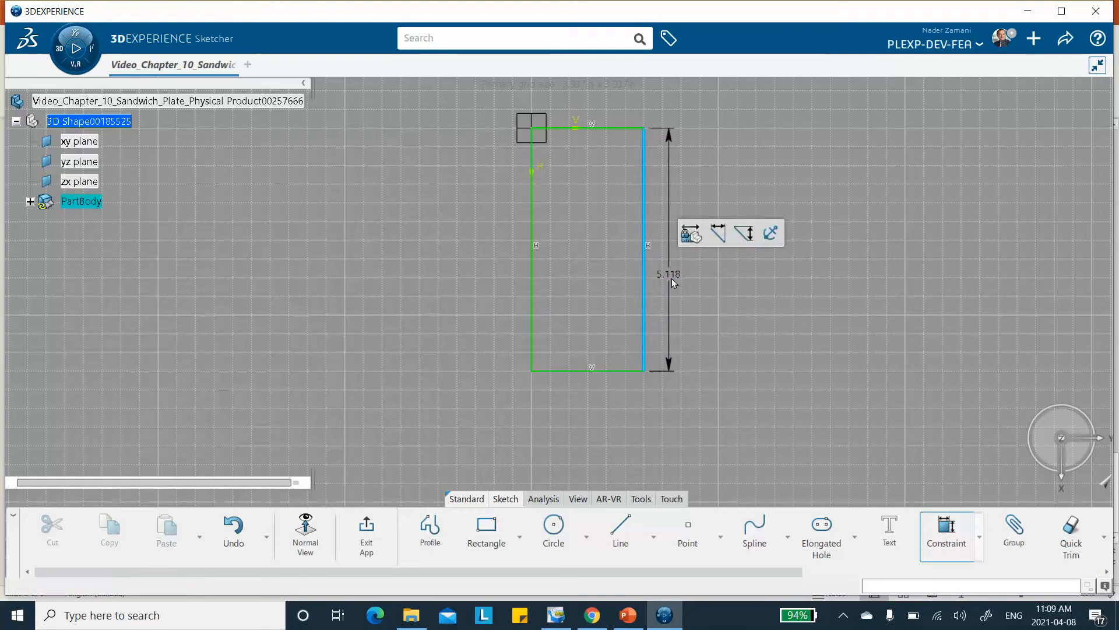
pyautogui.click(672, 278)
pyautogui.write('4')
pyautogui.press('Return')
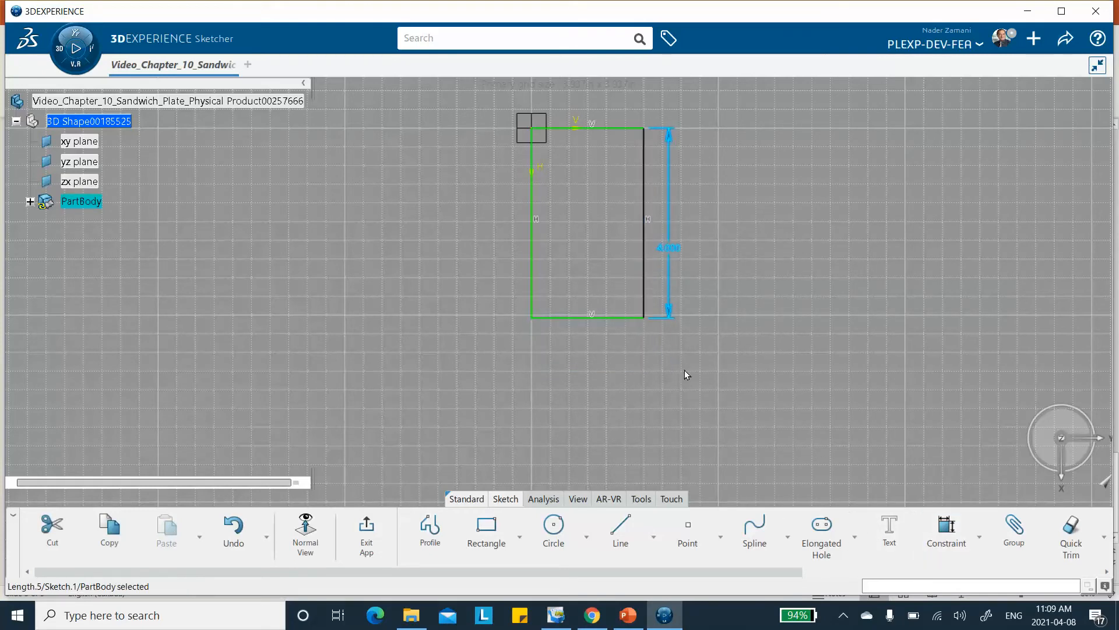
# Dimension the rectangle's short side, set it to 1 in, and exit the sketch.
pyautogui.click(603, 318)
pyautogui.click(944, 528)
pyautogui.click(600, 364)
pyautogui.write('1')
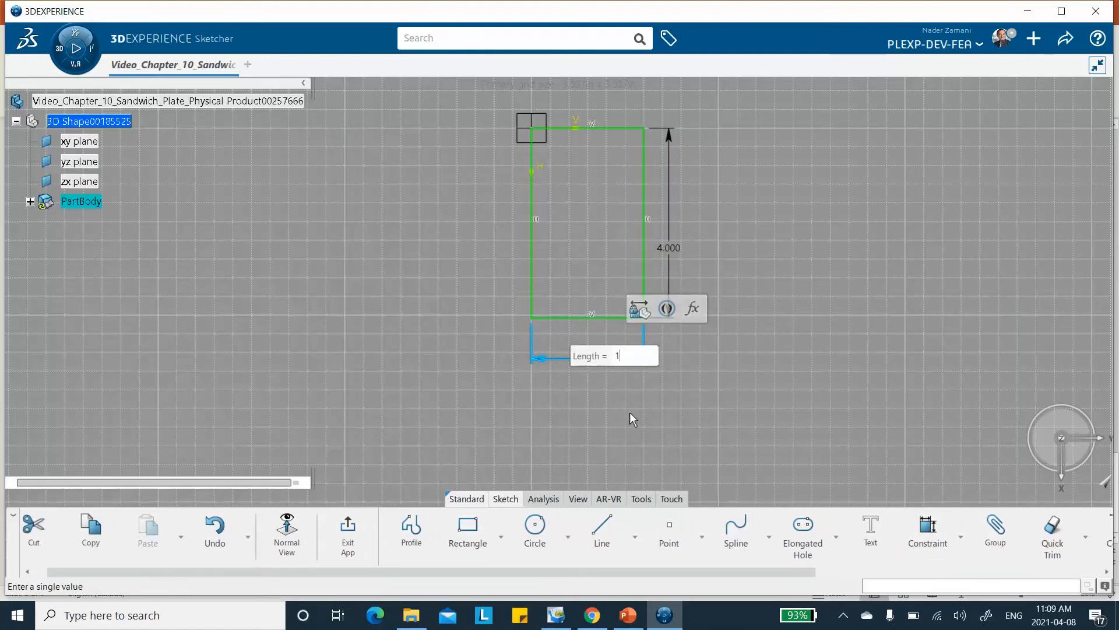
pyautogui.press('Return')
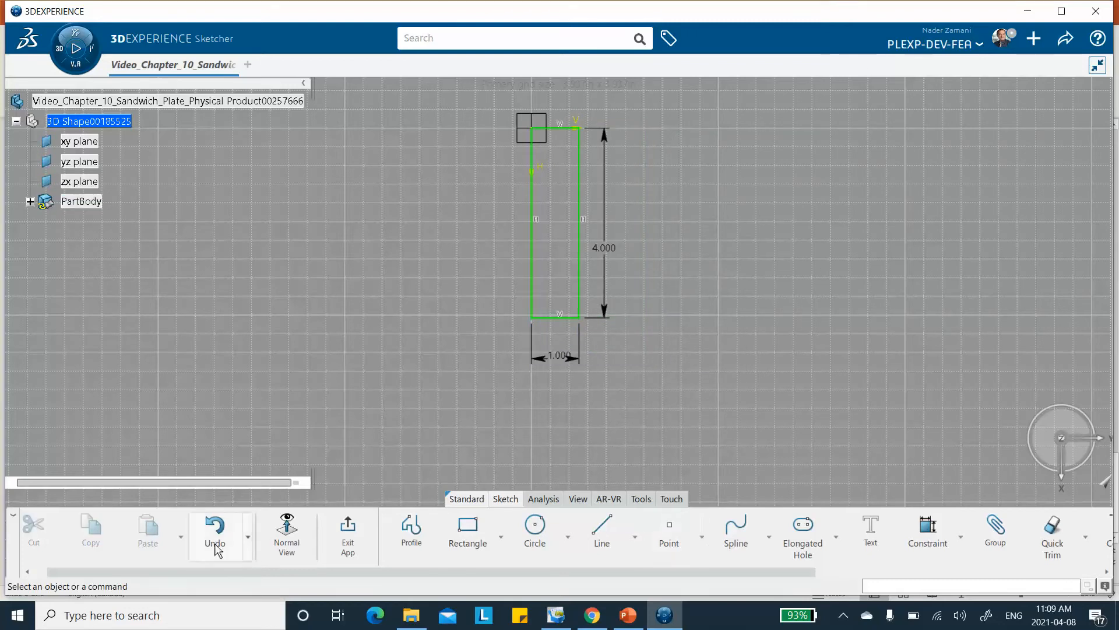
pyautogui.click(347, 534)
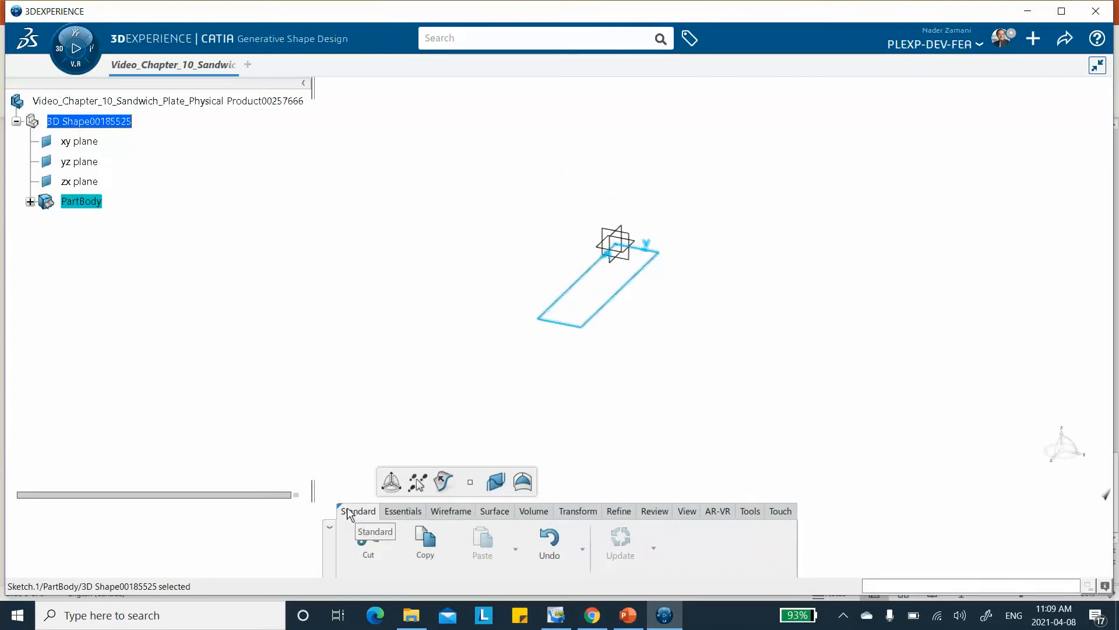
# Create a Fill surface bounded by the rectangle sketch and save the model.
pyautogui.click(495, 513)
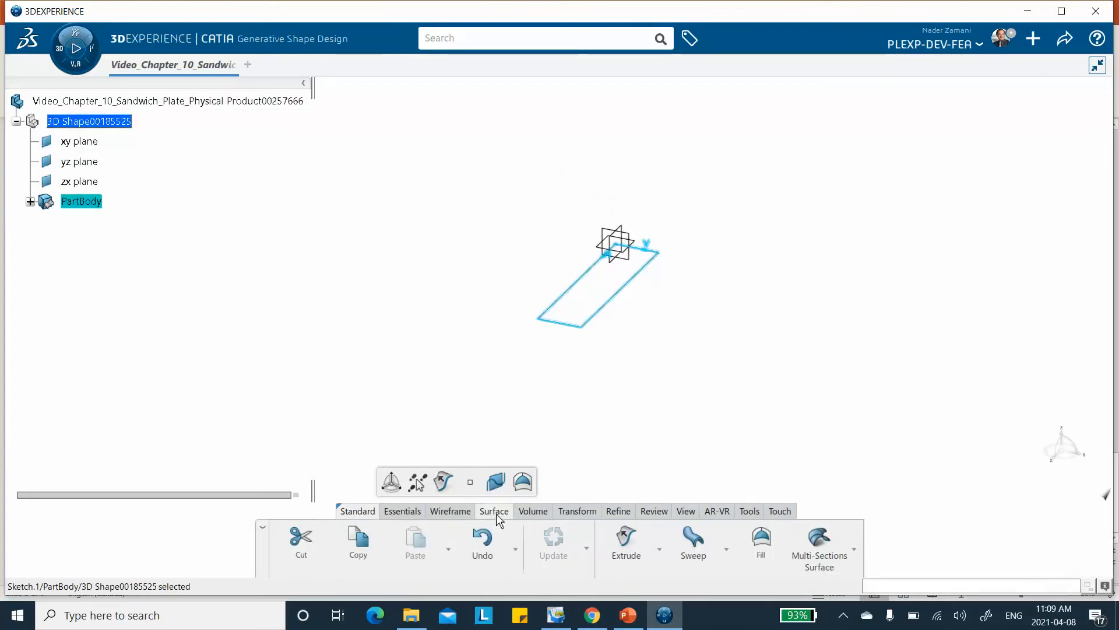
pyautogui.click(761, 539)
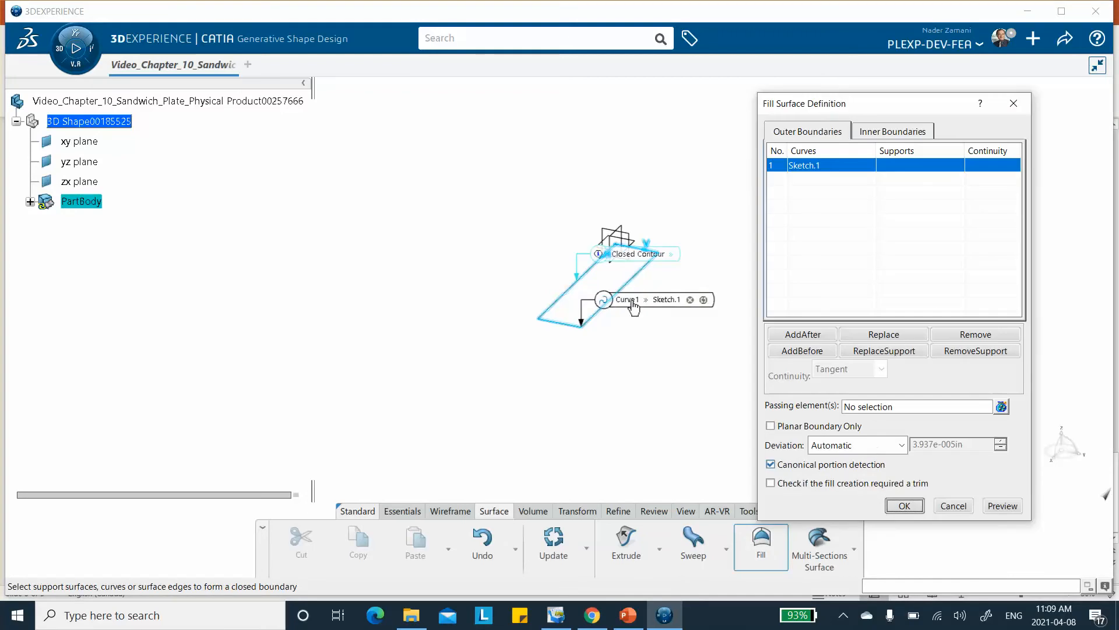
pyautogui.click(905, 505)
pyautogui.click(656, 420)
pyautogui.moveTo(695, 385); pyautogui.dragTo(615, 288, button='middle')
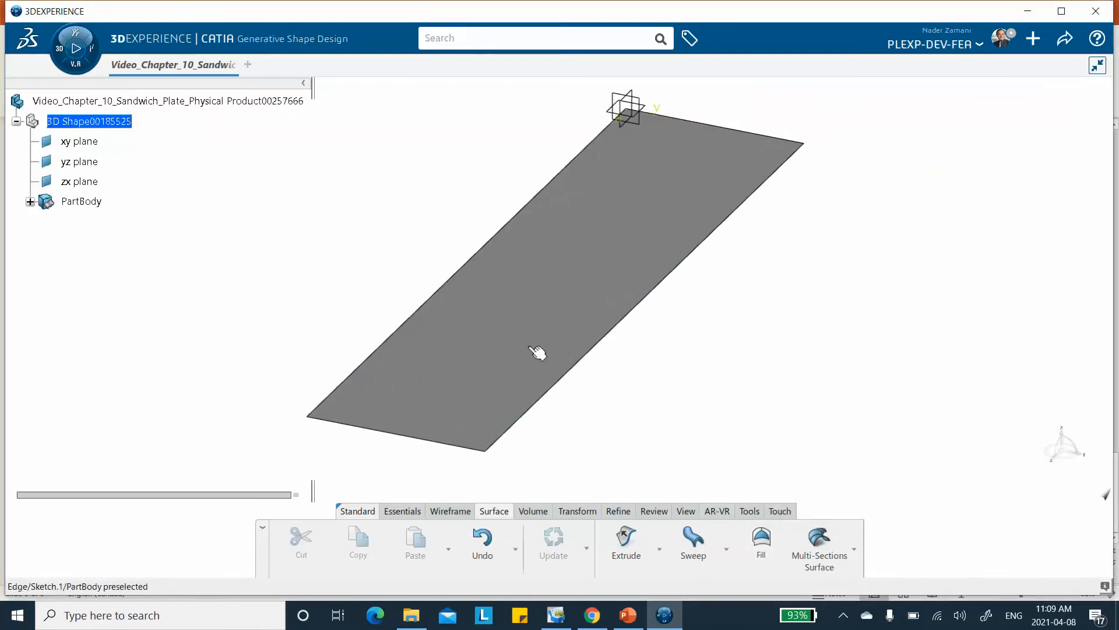
pyautogui.click(1064, 41)
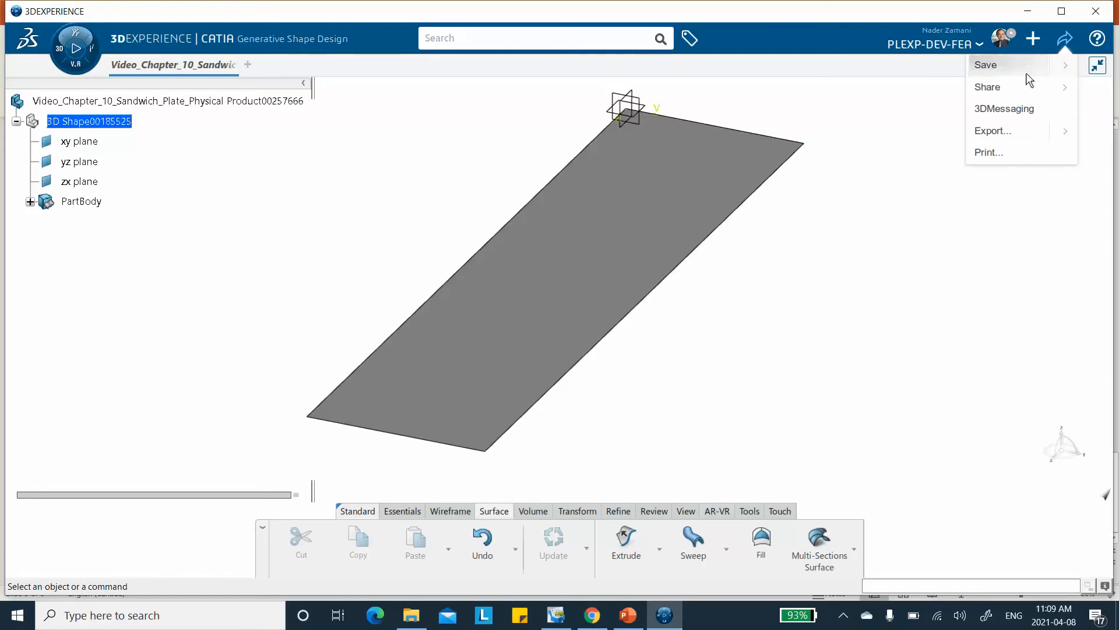
pyautogui.click(1003, 65)
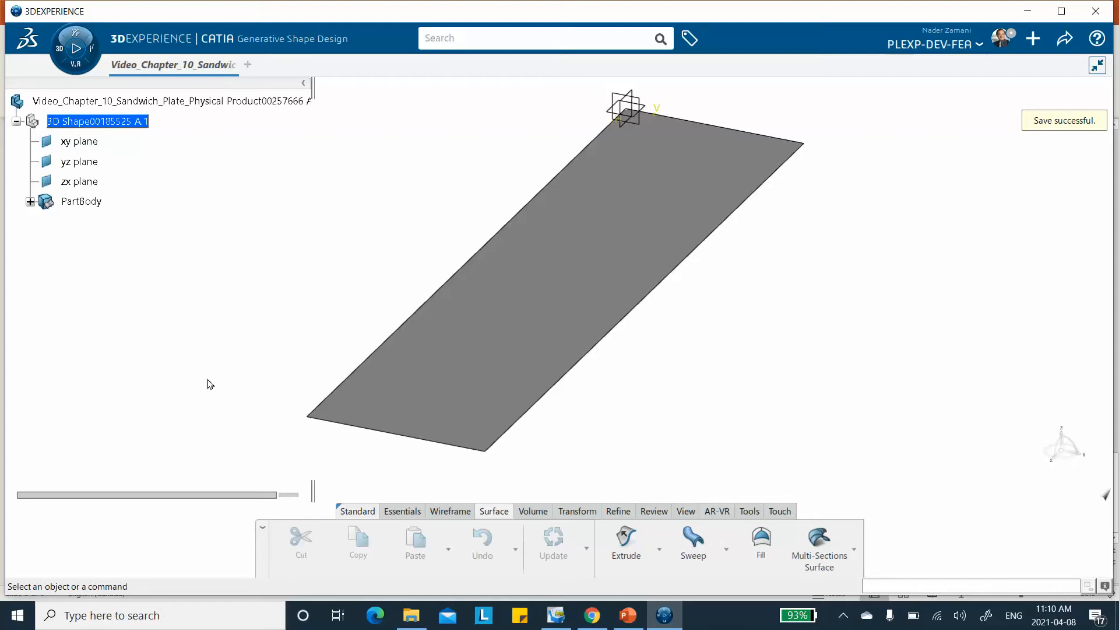
# Add a standard axis system with the default origin and axes, without making it the current one.
pyautogui.click(403, 511)
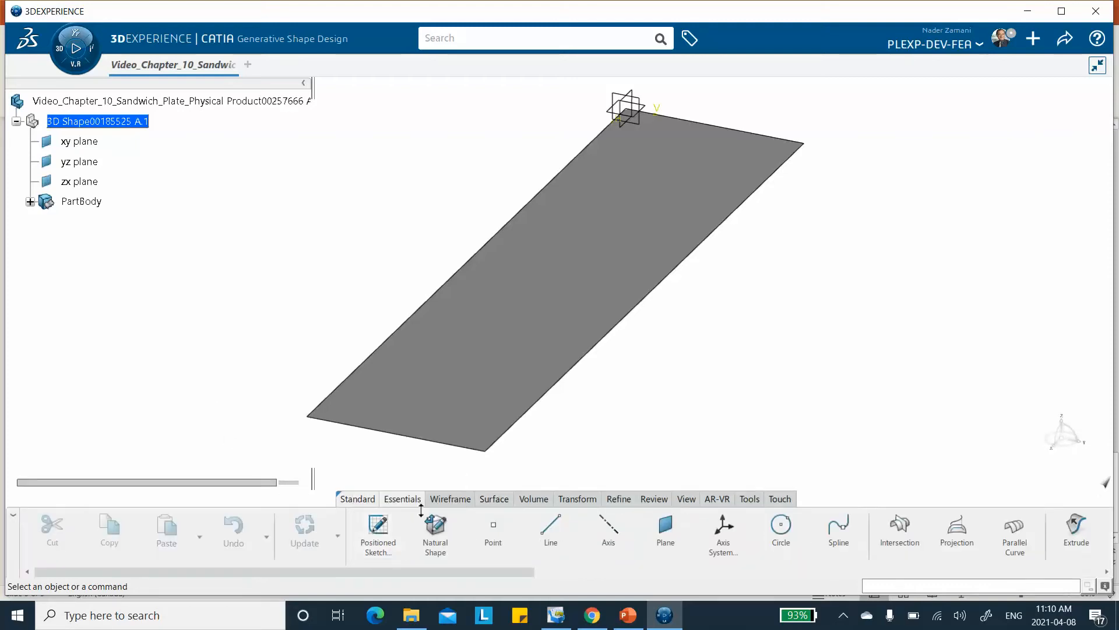
pyautogui.click(724, 532)
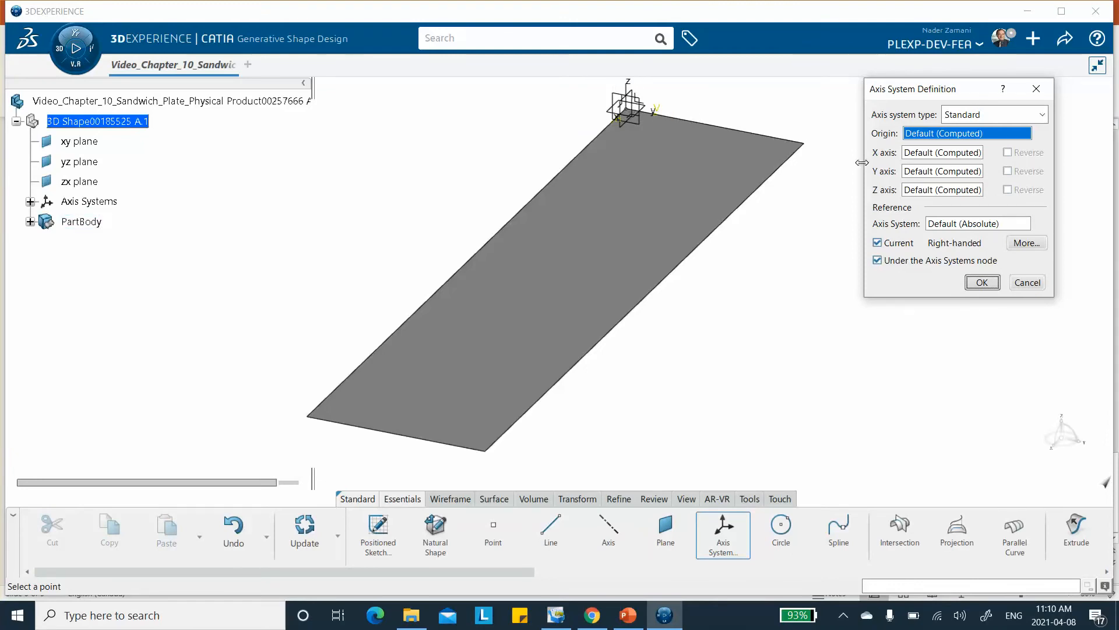
pyautogui.click(877, 243)
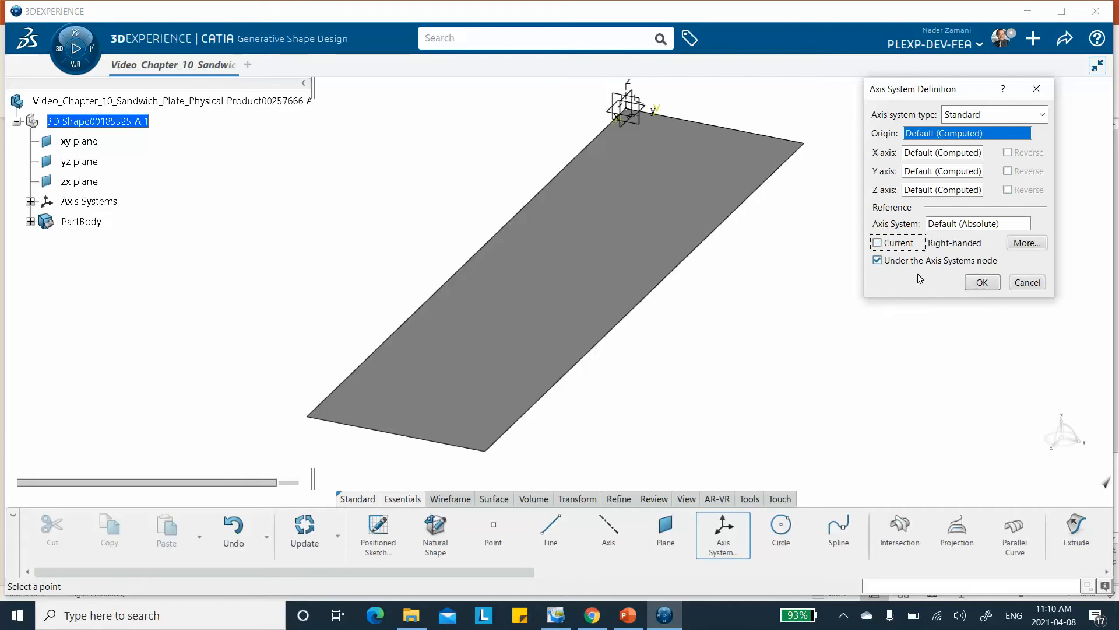
pyautogui.click(982, 282)
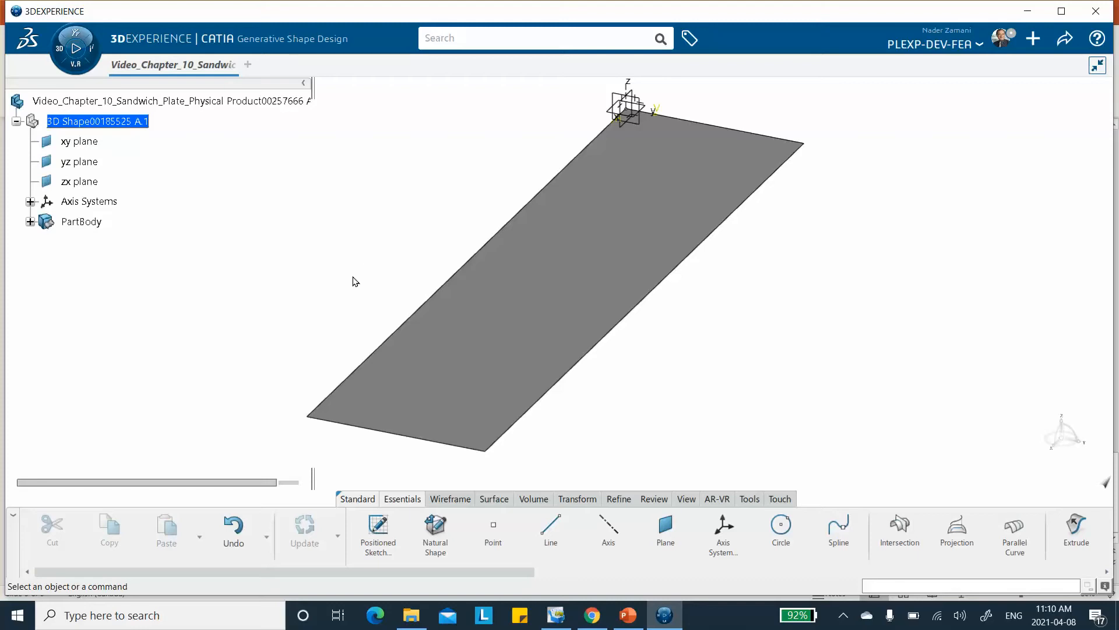
# Create a core material titled Video_Ch10_Carbon_Epoxy, close the material results, and save.
pyautogui.click(750, 498)
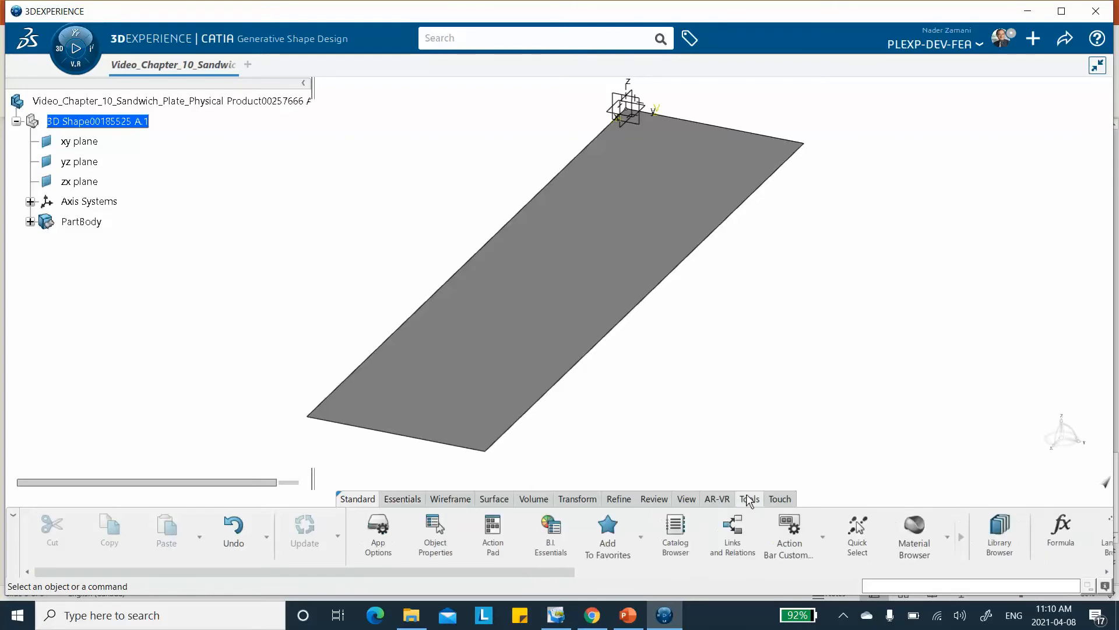
pyautogui.click(949, 542)
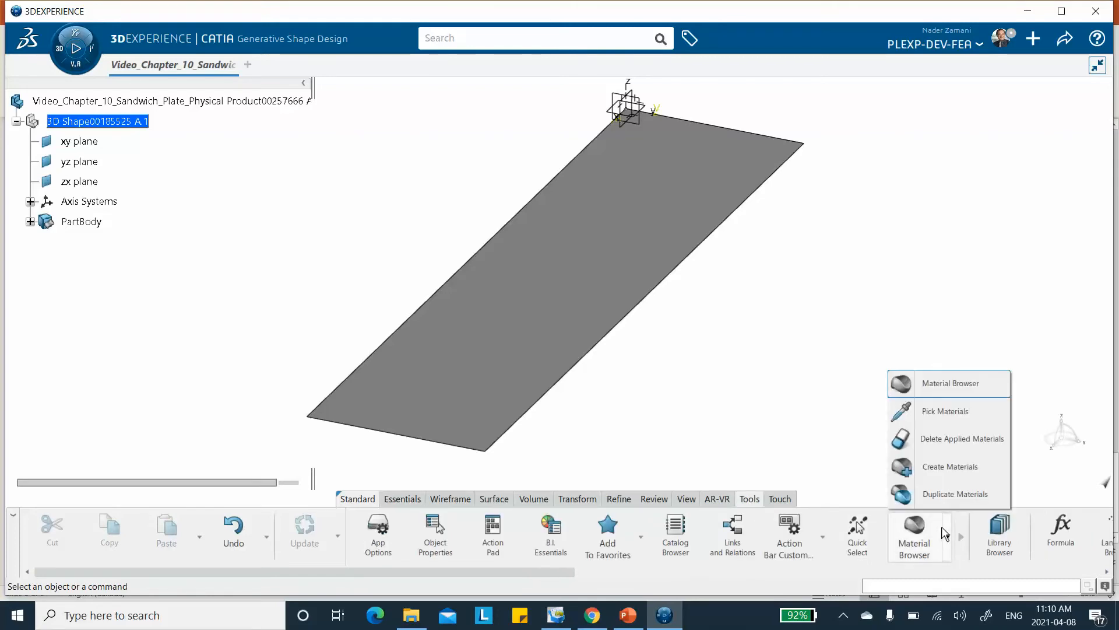
pyautogui.click(940, 473)
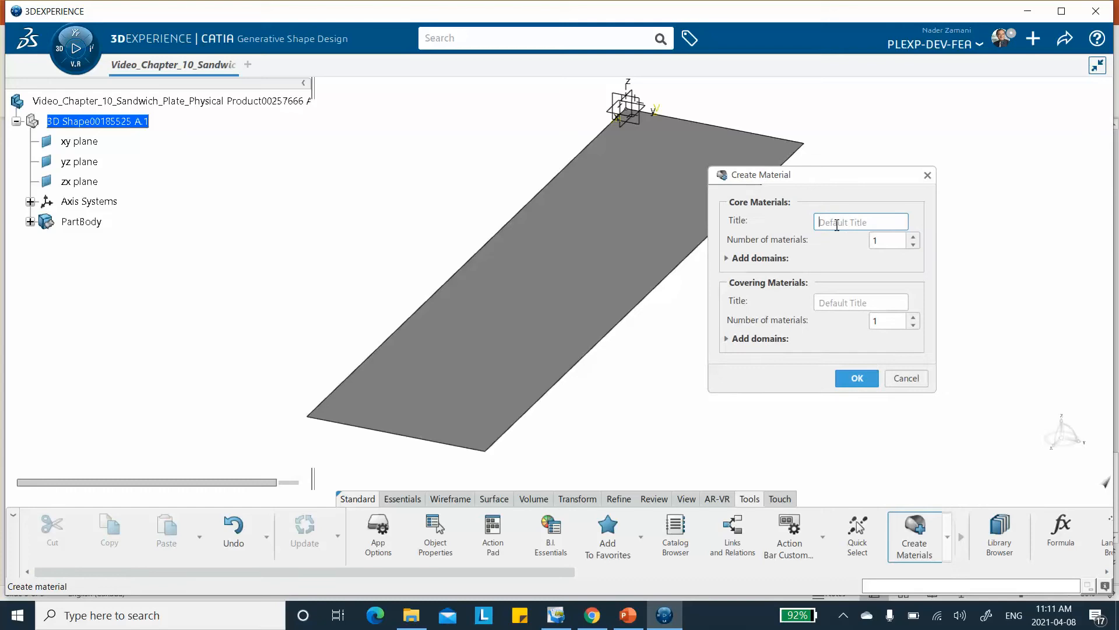
pyautogui.write('V')
pyautogui.write('pox')
pyautogui.write('y')
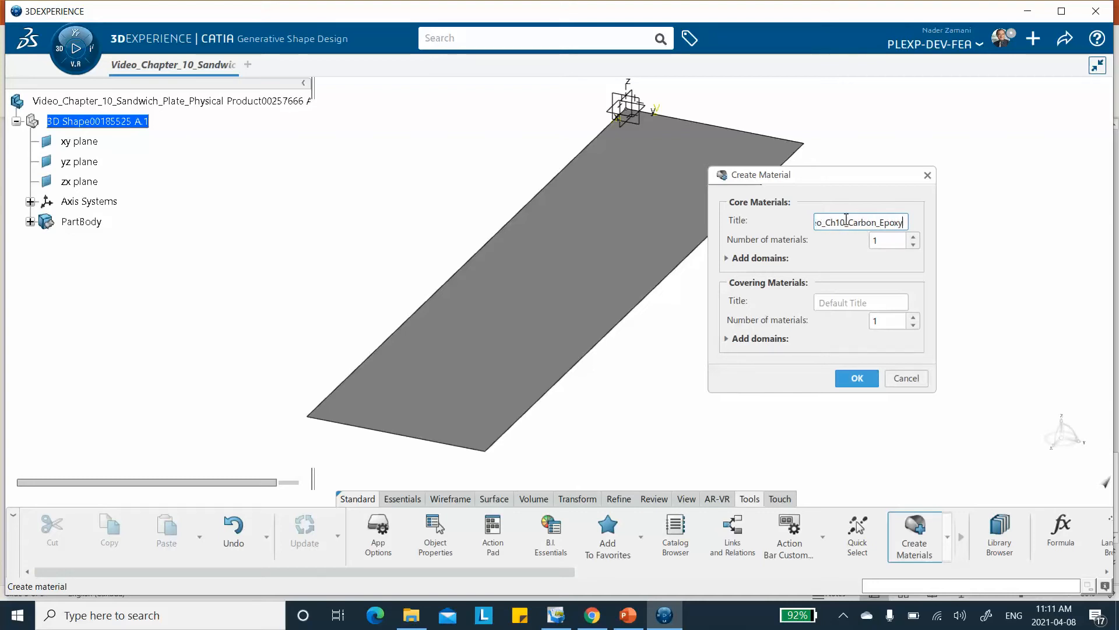
pyautogui.click(858, 384)
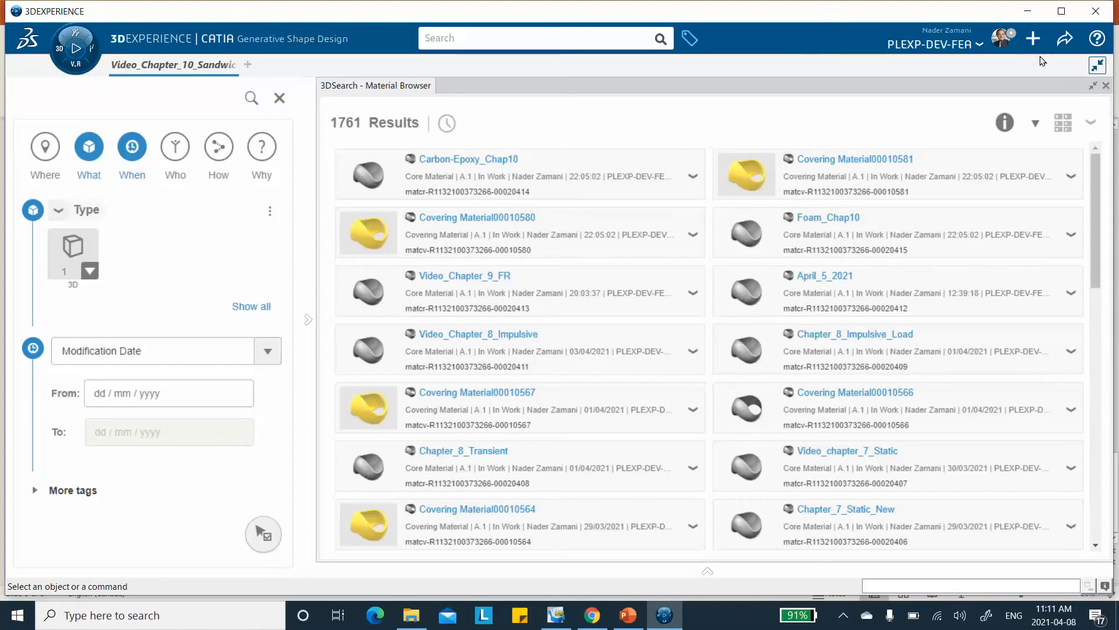
pyautogui.click(1106, 85)
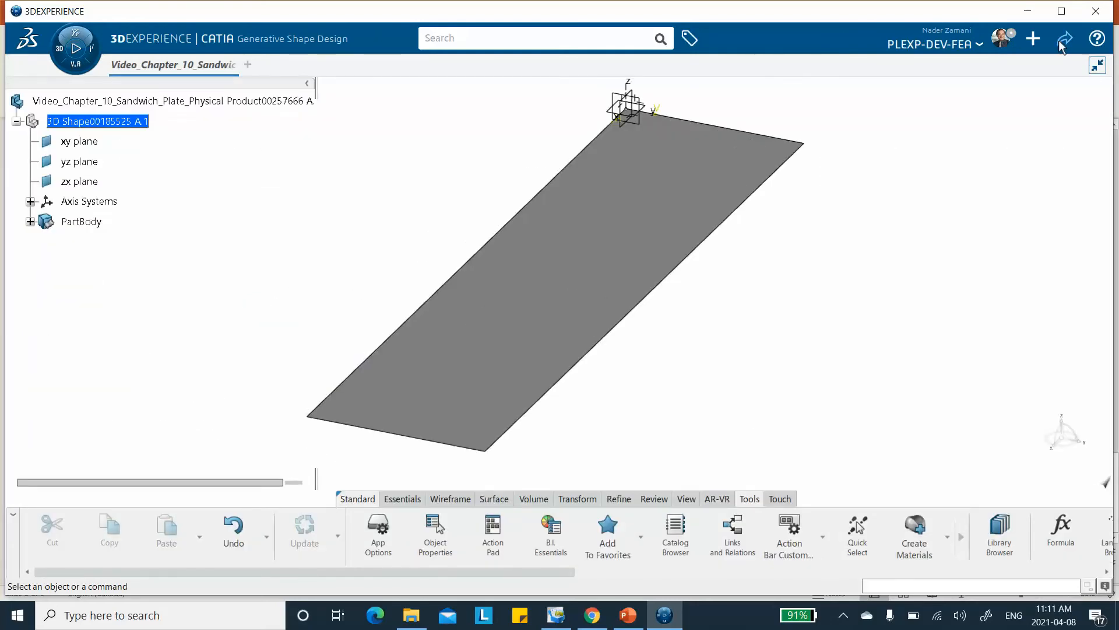
pyautogui.click(1062, 46)
pyautogui.click(998, 65)
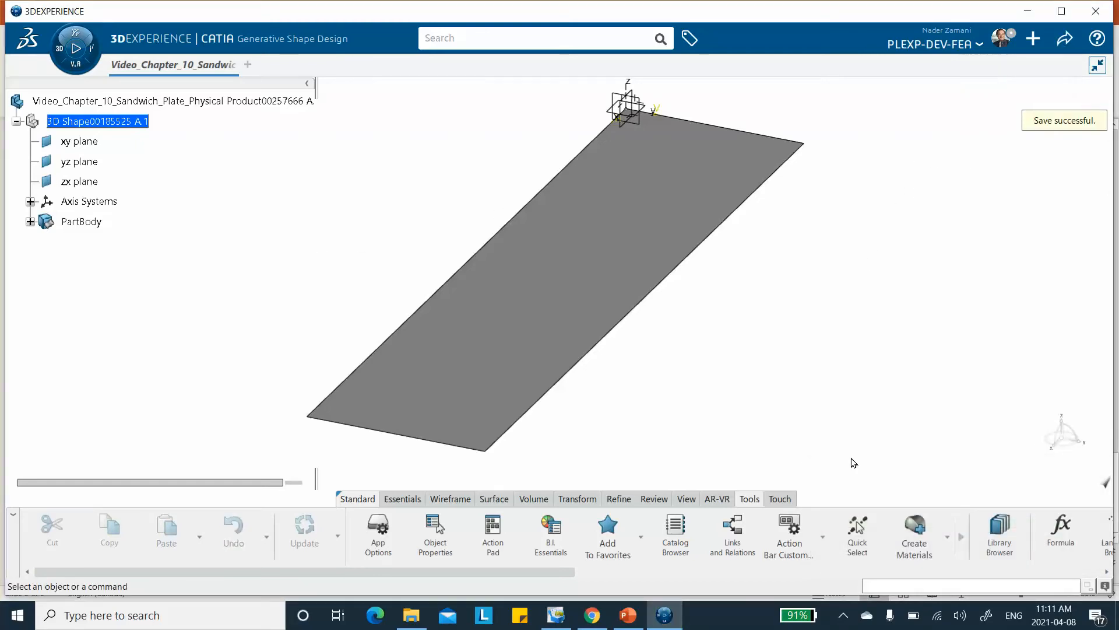
# Check the Material Browser for the new carbon-epoxy material, then close the results.
pyautogui.click(947, 536)
pyautogui.click(939, 382)
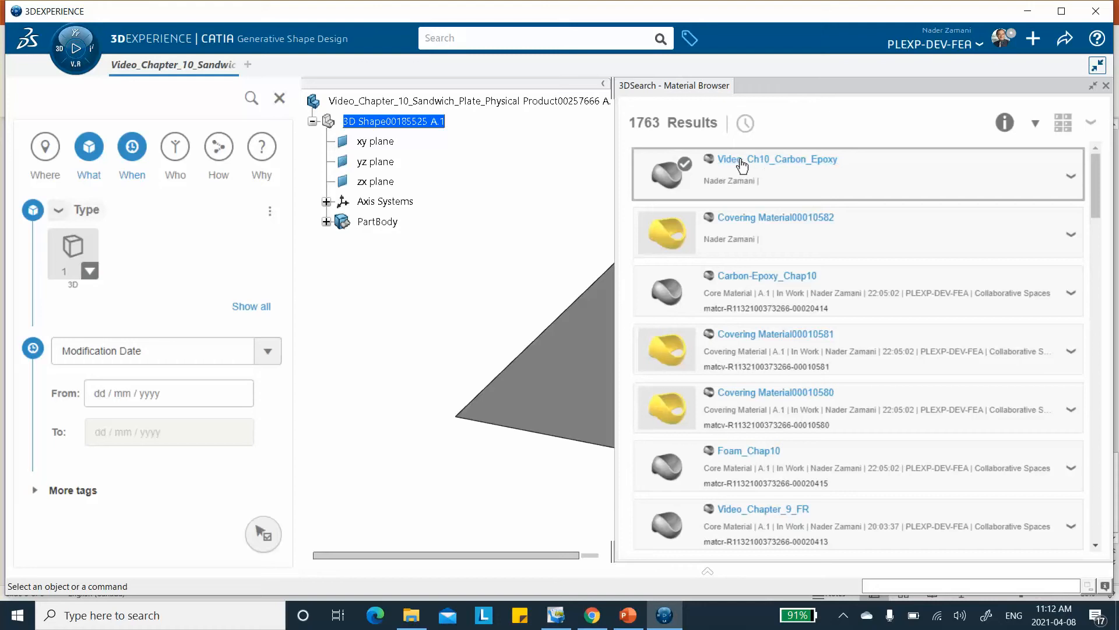
pyautogui.click(1105, 88)
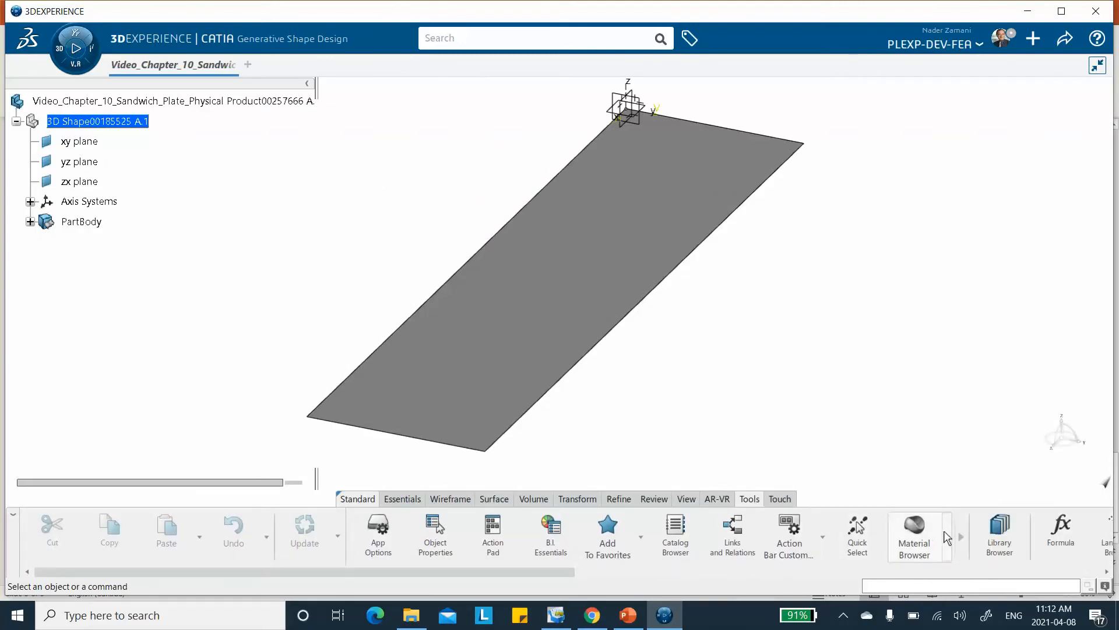
# Create a second core material titled Video_Ch10_Foam.
pyautogui.click(946, 540)
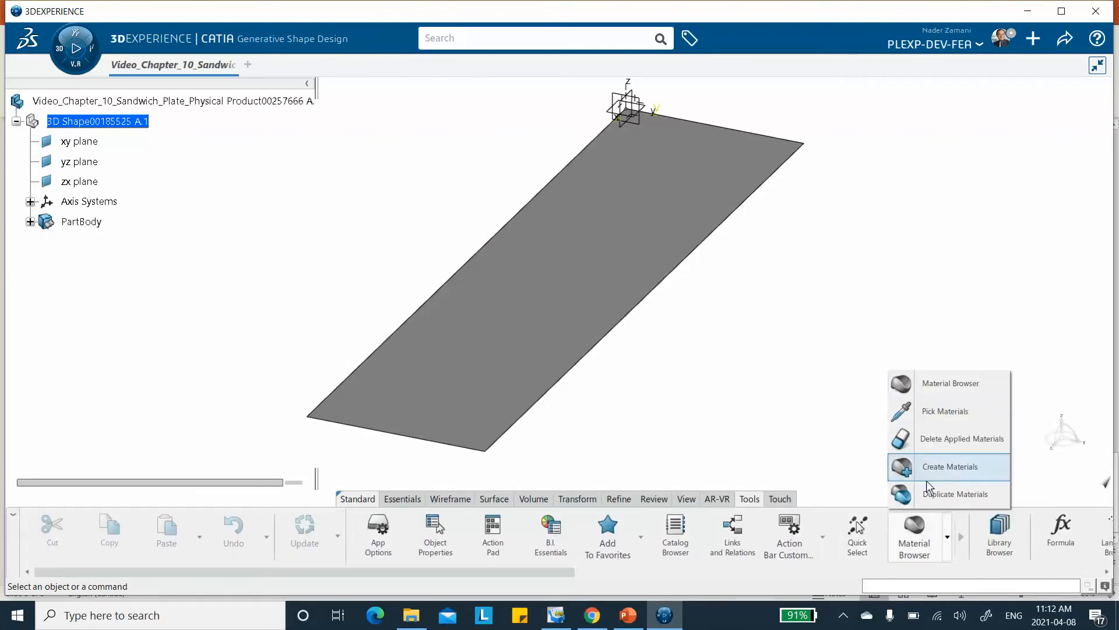
pyautogui.click(926, 461)
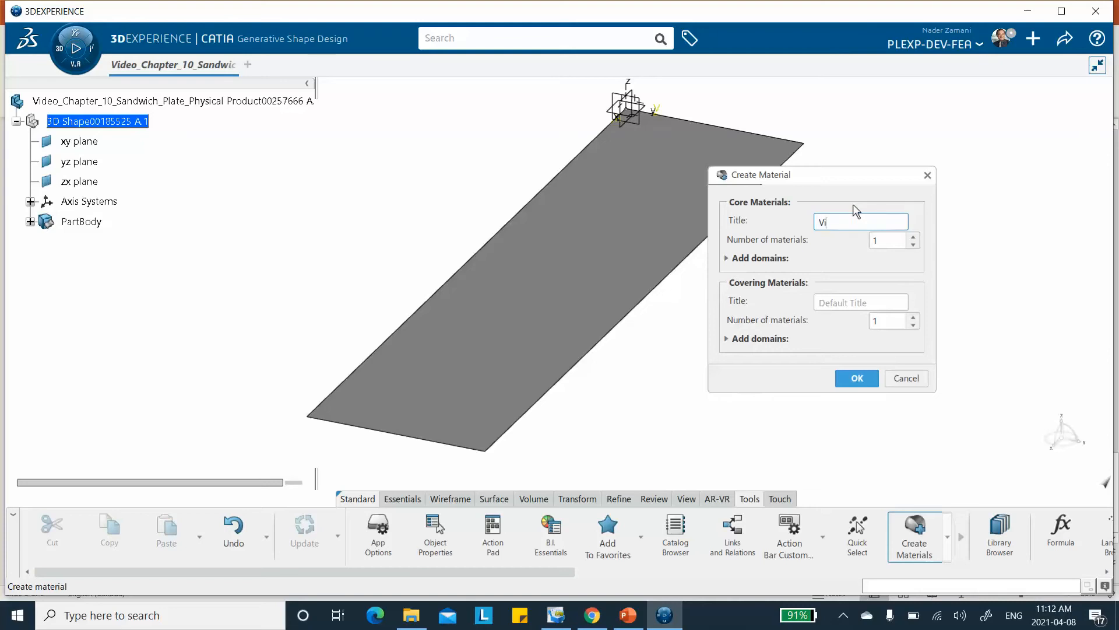
pyautogui.write('Video_Ch10_Foam')
pyautogui.click(856, 379)
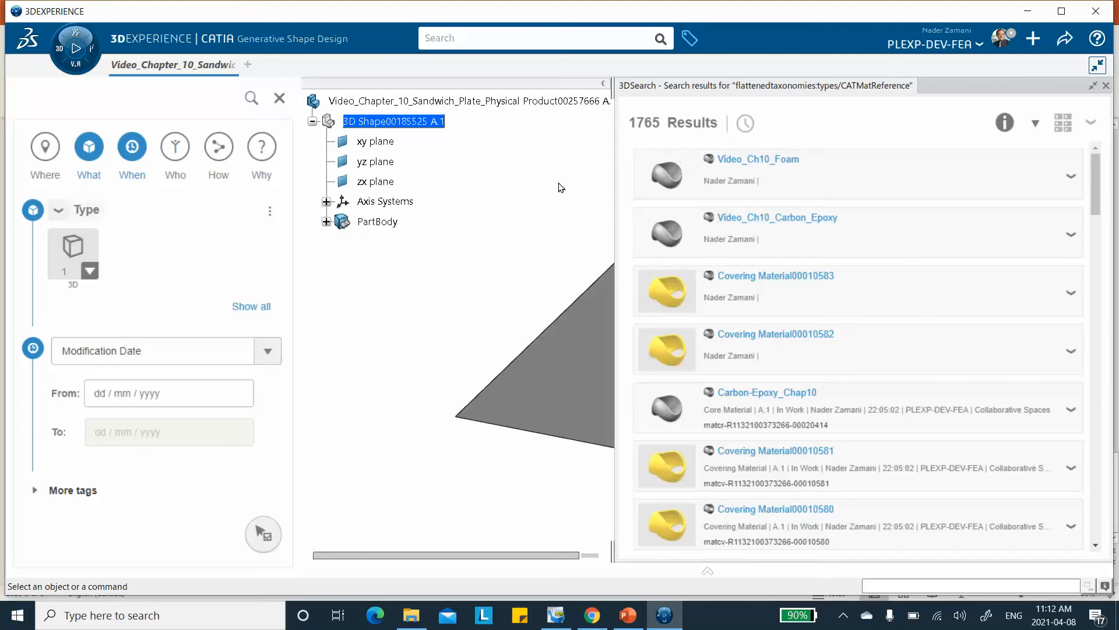
# Open the composite domain of the Video_Ch10_Carbon_Epoxy material and set its material type to Uni-directional.
pyautogui.rightClick(770, 224)
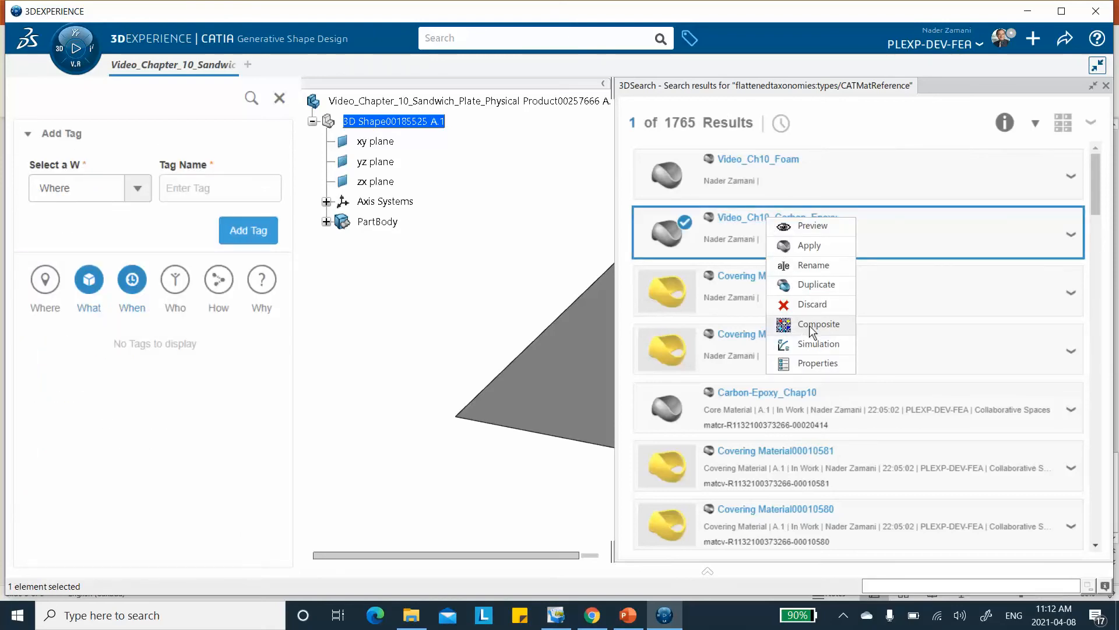
pyautogui.click(810, 326)
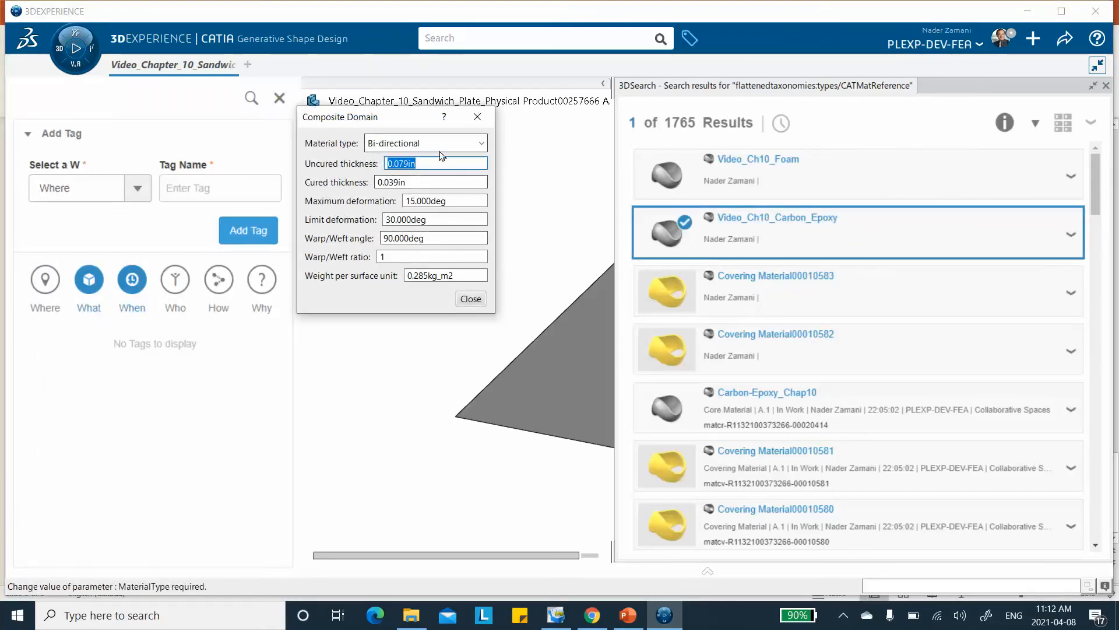
pyautogui.click(455, 143)
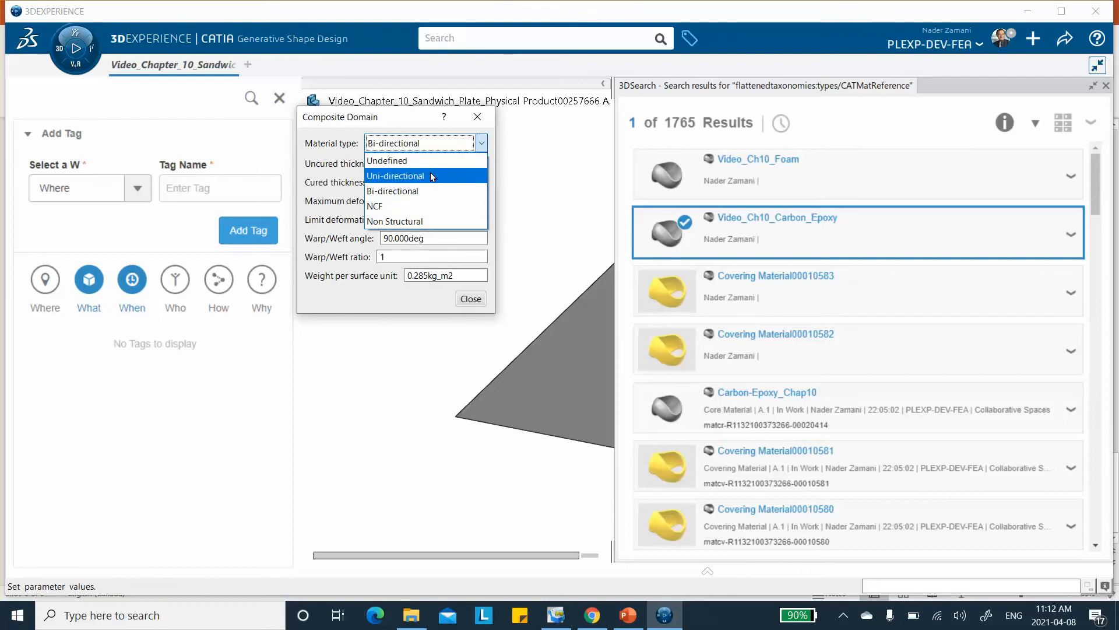
pyautogui.click(433, 176)
# Consult the layer thicknesses on the PowerPoint slide, set the carbon-epoxy's cured thickness to 0.05 in, and close the composite definition.
pyautogui.click(414, 183)
pyautogui.doubleClick(414, 183)
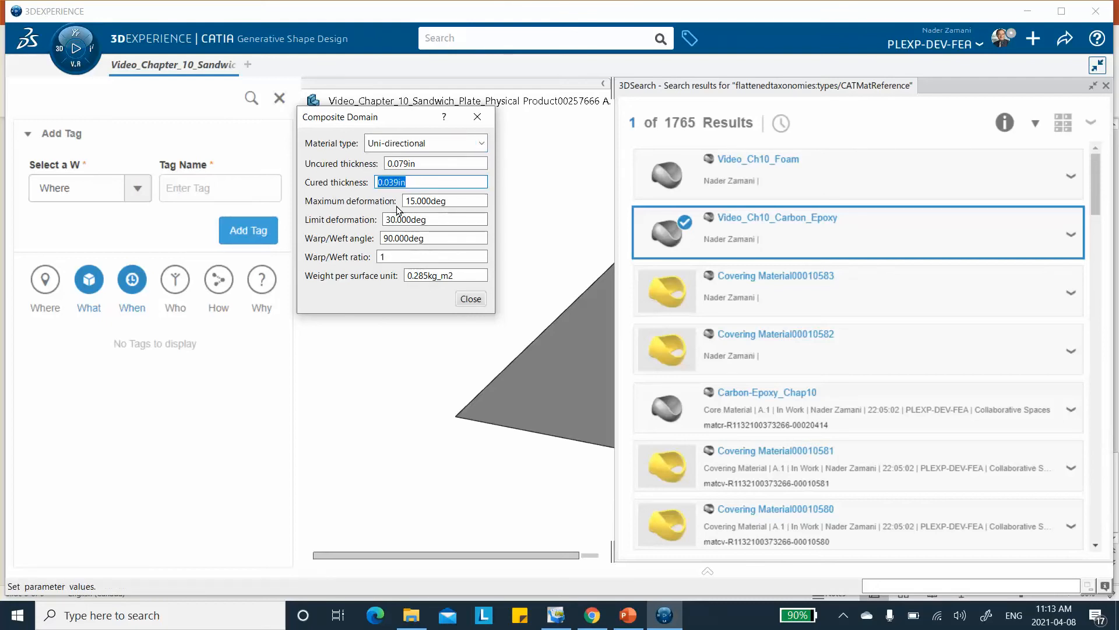
pyautogui.click(621, 616)
pyautogui.click(105, 421)
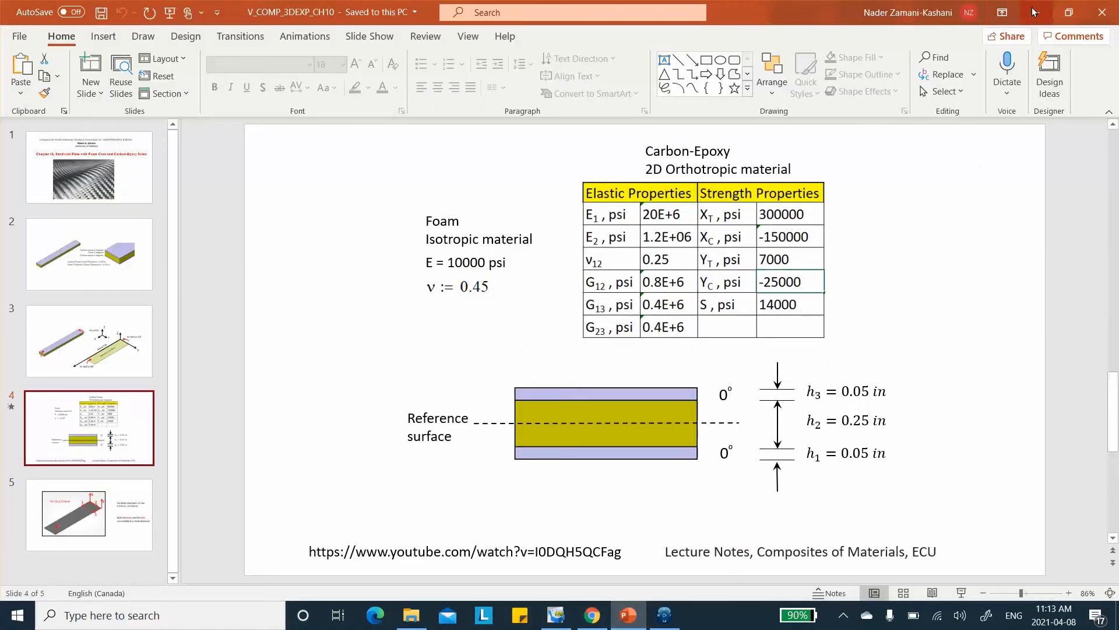
pyautogui.click(1035, 11)
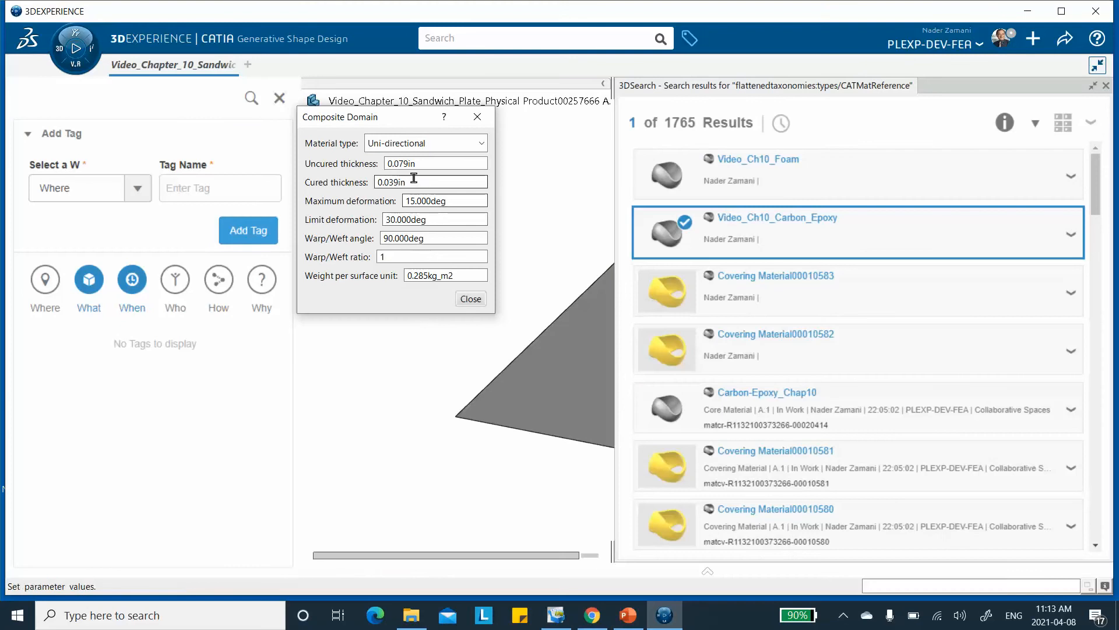
pyautogui.write('0.05')
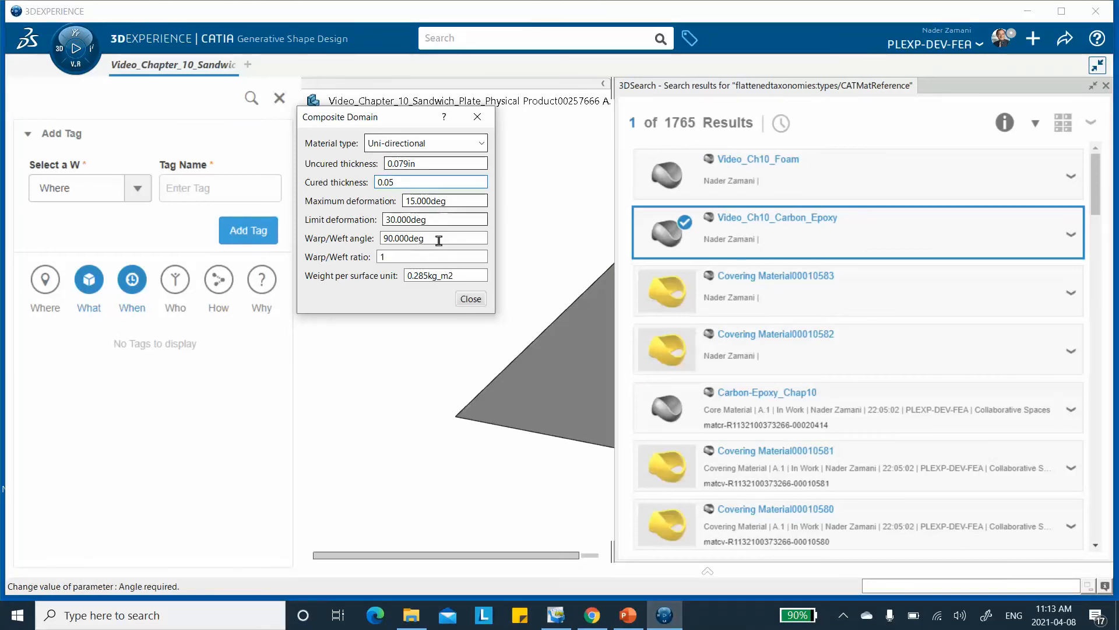
pyautogui.click(471, 298)
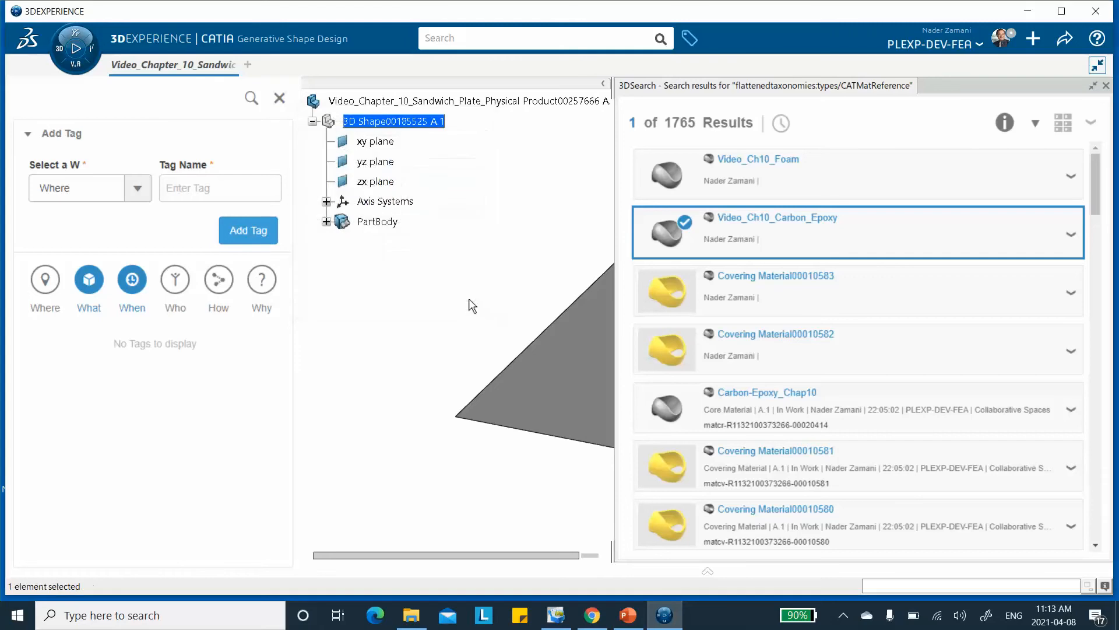
# In the carbon-epoxy's simulation domain, add an Abaqus Multiphysics mechanical Elastic behavior of type Lamina.
pyautogui.rightClick(767, 225)
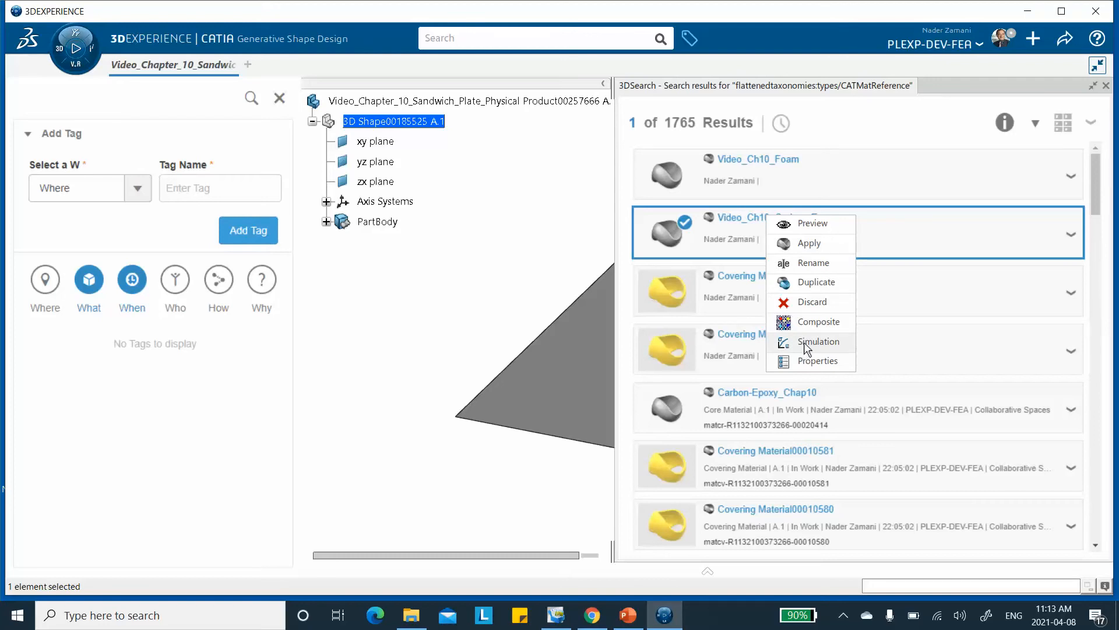
pyautogui.click(806, 343)
pyautogui.click(438, 176)
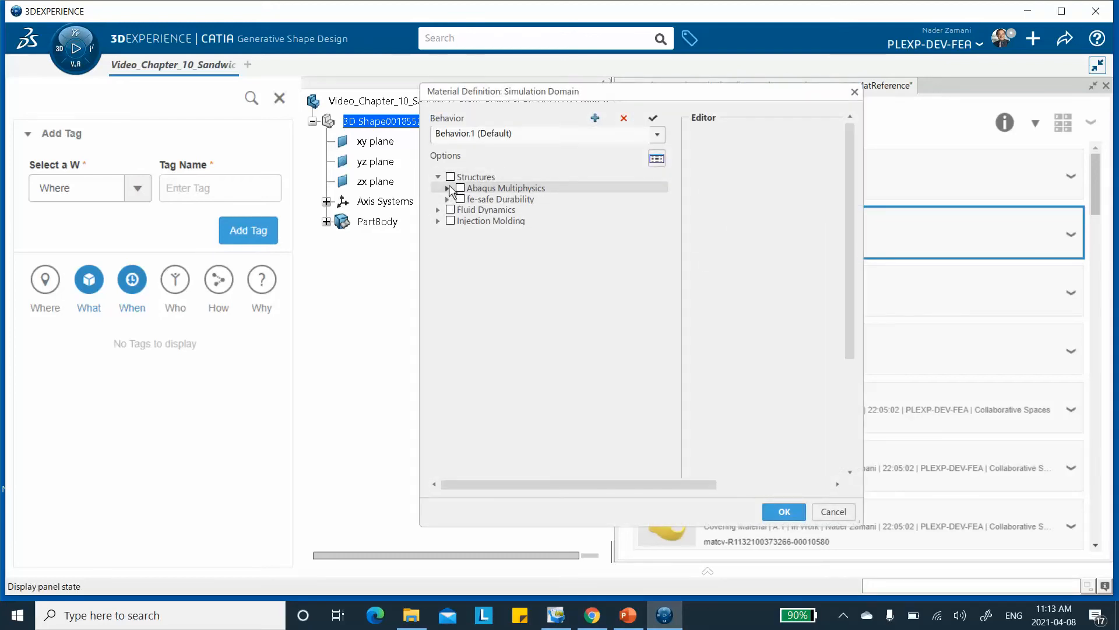
pyautogui.click(447, 188)
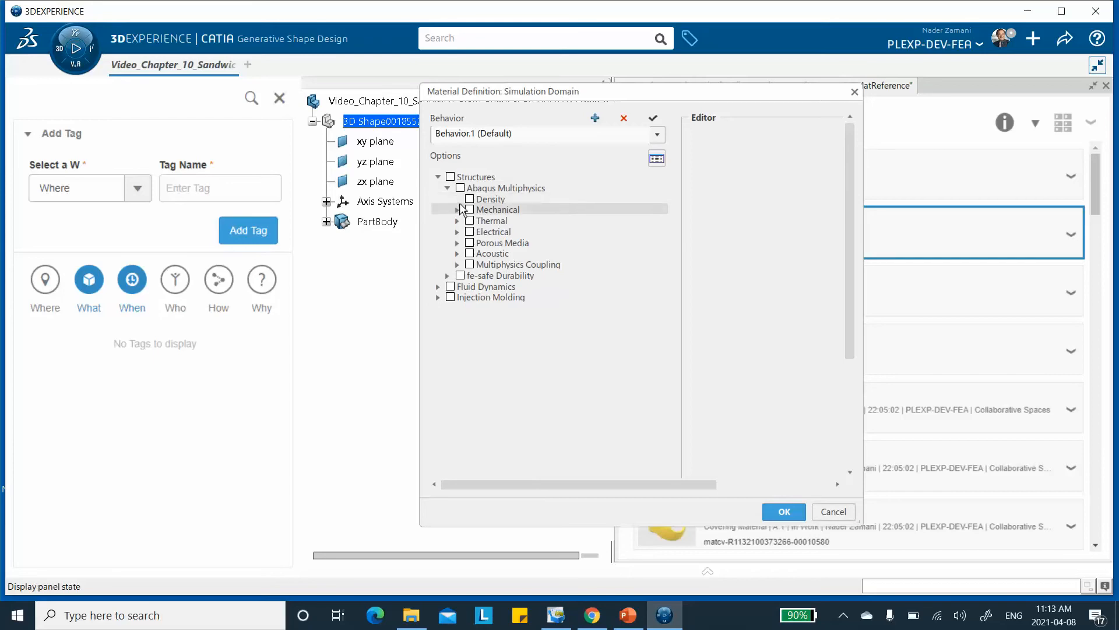
pyautogui.click(458, 210)
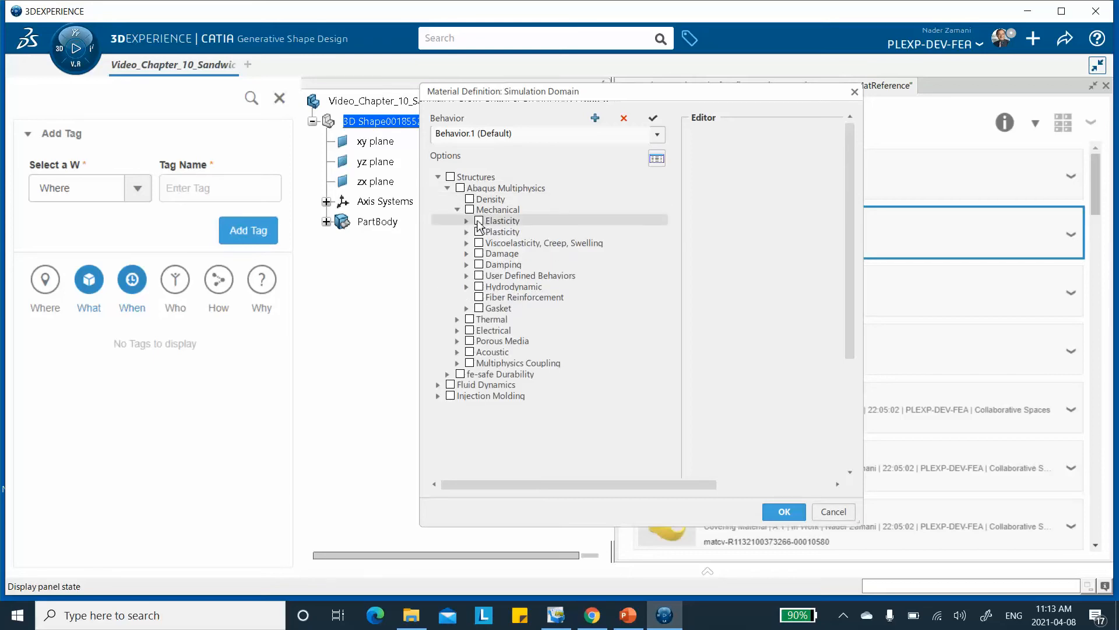
pyautogui.click(466, 220)
pyautogui.click(488, 232)
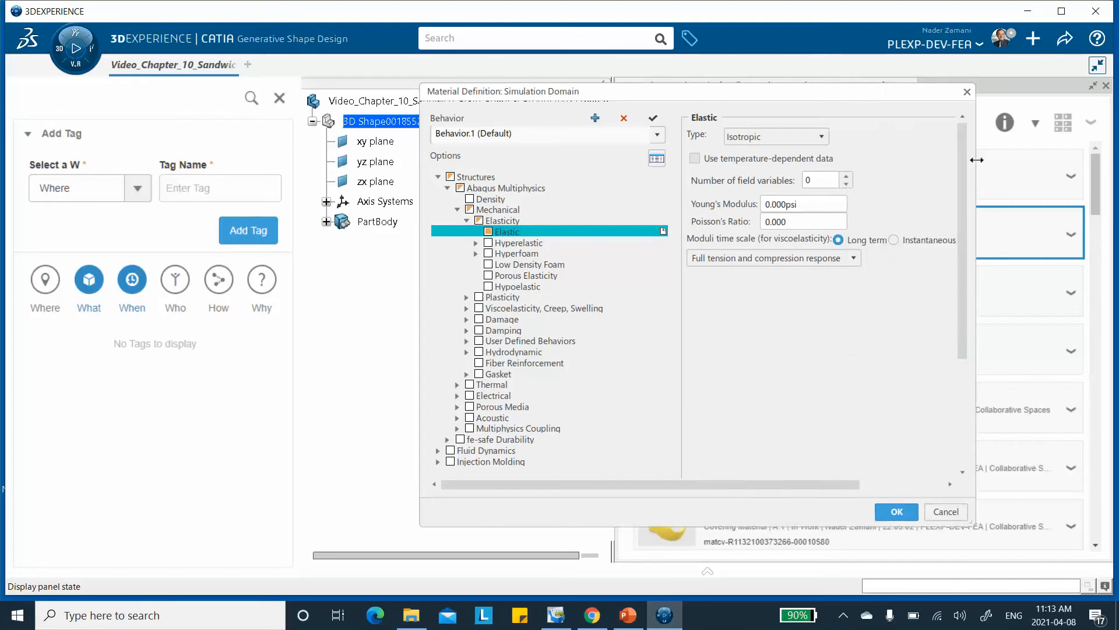
pyautogui.click(817, 137)
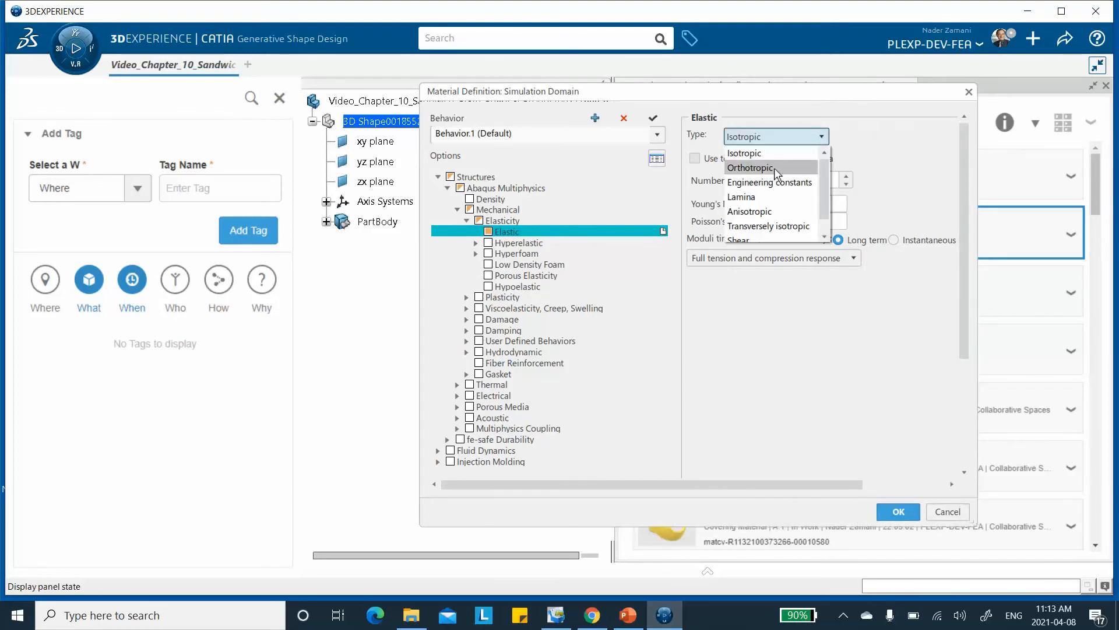
pyautogui.click(763, 199)
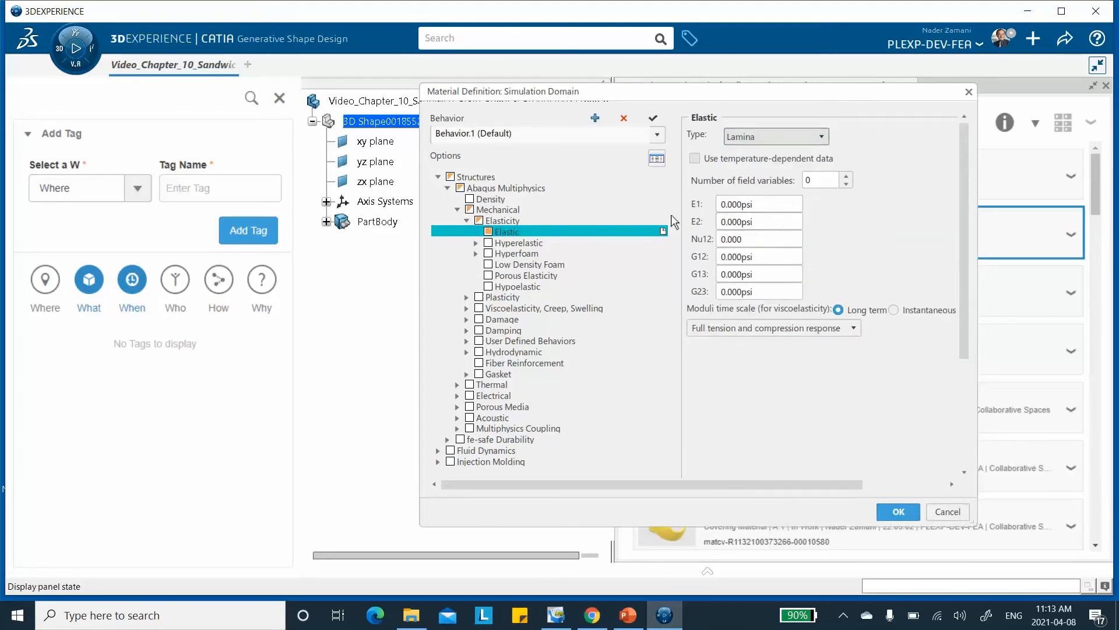
# Set the lamina's Young's moduli to E1 = 20E6 psi and E2 = 1.2E6 psi.
pyautogui.doubleClick(757, 205)
pyautogui.write('20E6')
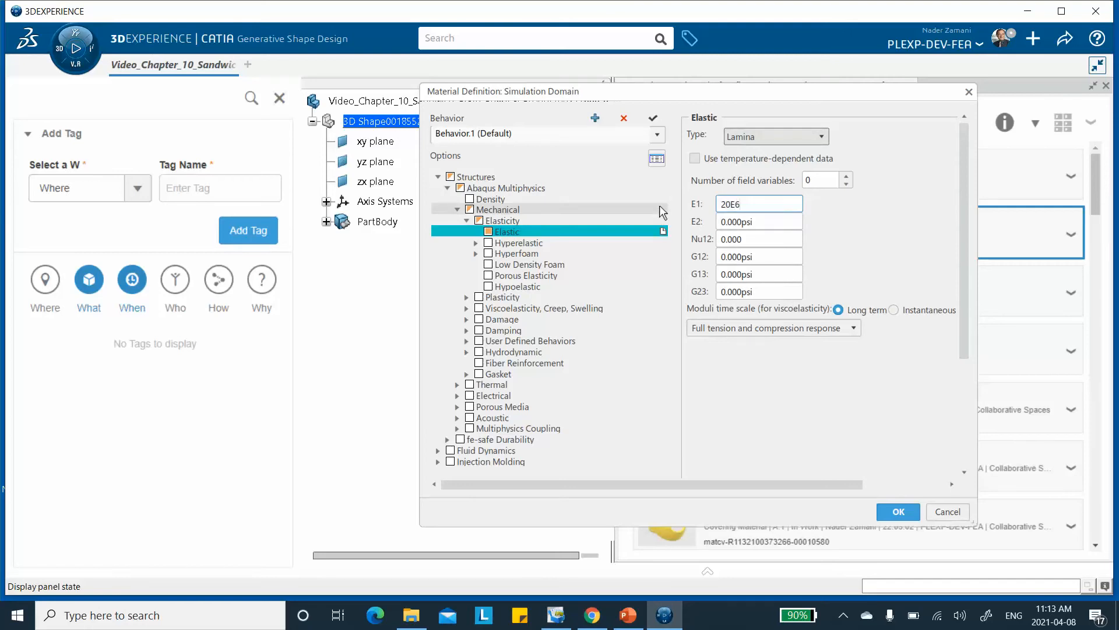
pyautogui.click(755, 224)
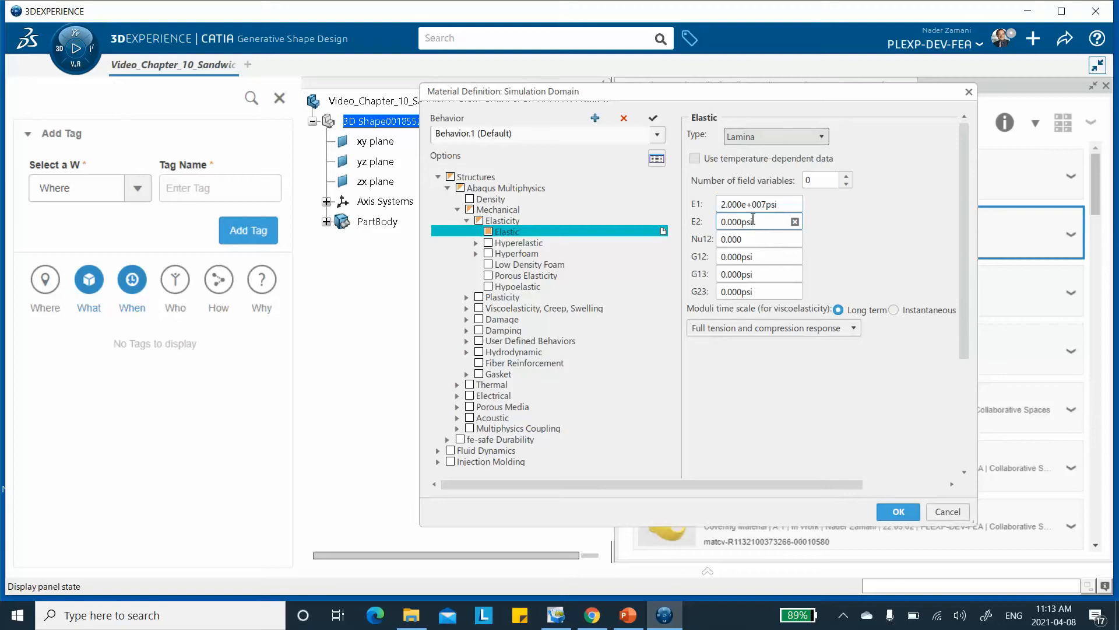
pyautogui.doubleClick(756, 222)
pyautogui.write('1')
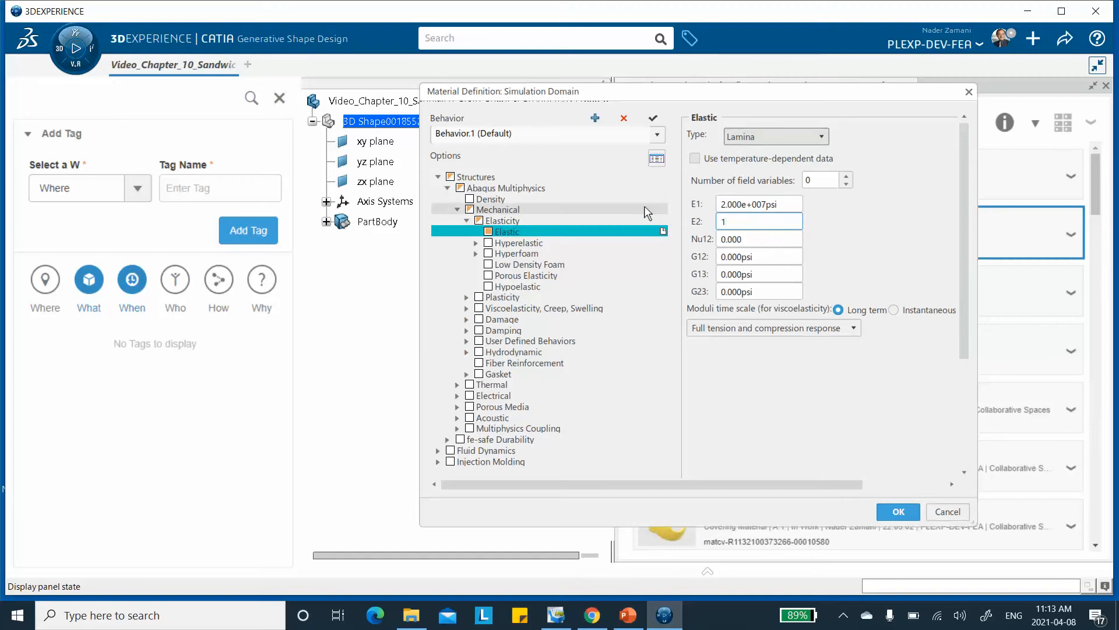
pyautogui.write('.2E6')
# Set the lamina's Poisson's ratio Nu12 to 0.25 and shear modulus G12 to 8.000e+005 psi.
pyautogui.click(752, 240)
pyautogui.moveTo(749, 240); pyautogui.dragTo(708, 240)
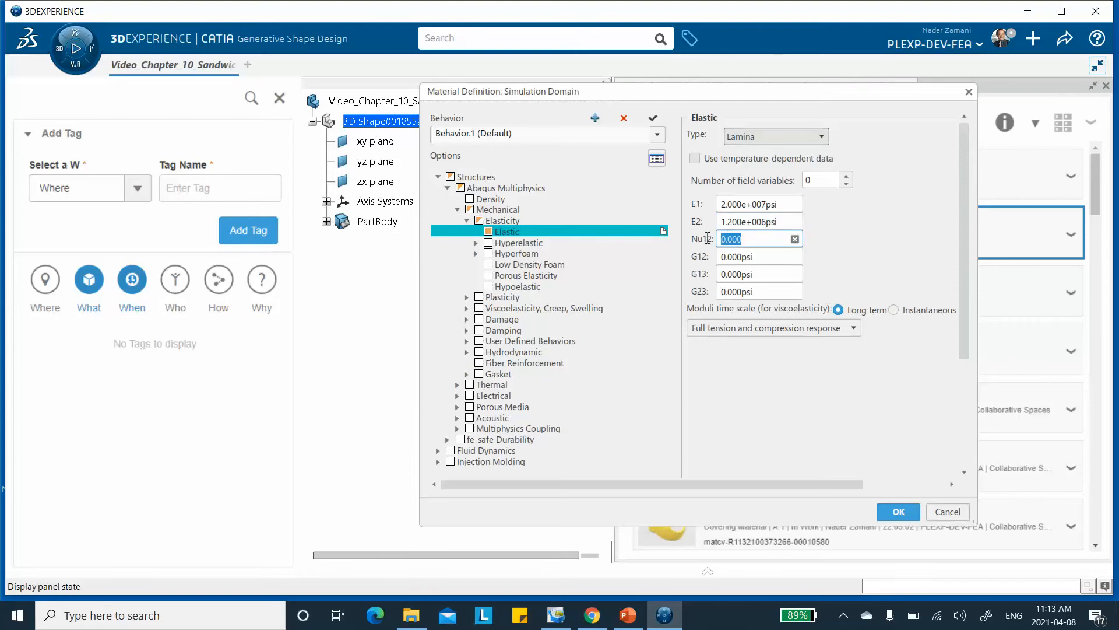
pyautogui.write('0.25')
pyautogui.click(764, 257)
pyautogui.doubleClick(758, 256)
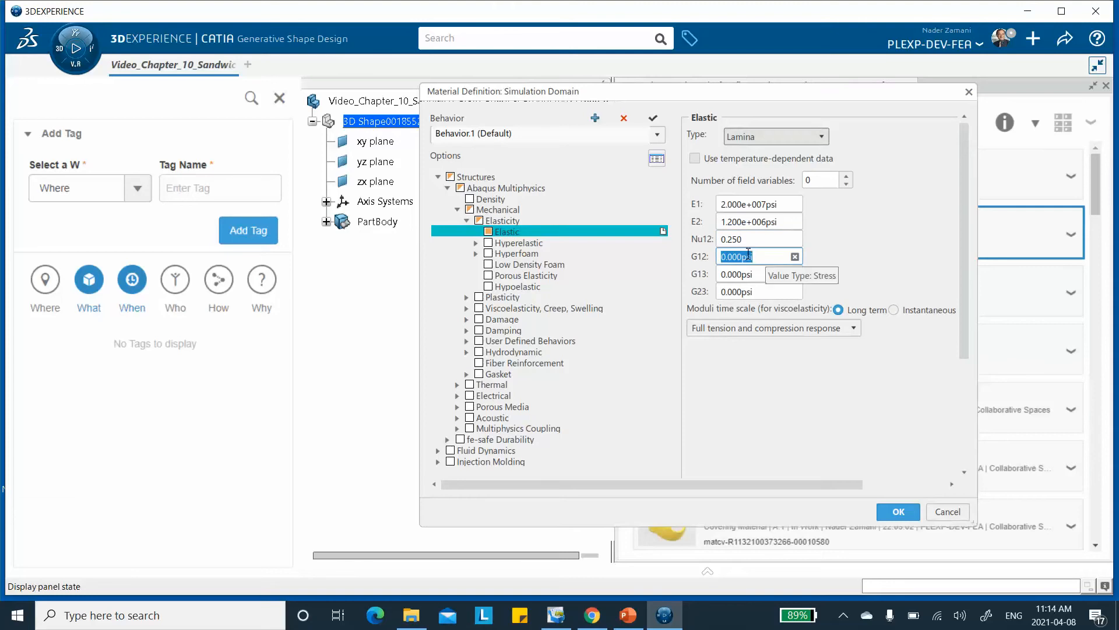
pyautogui.write('8')
# Set the lamina's shear modulus G13 to 8.000e+005 psi.
pyautogui.doubleClick(756, 272)
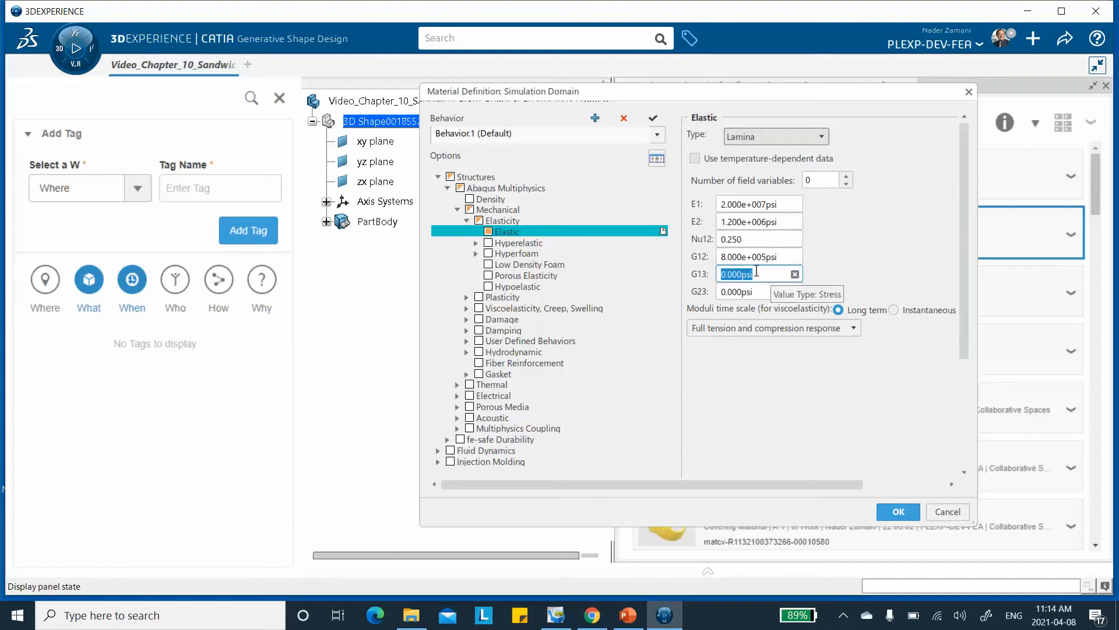
pyautogui.write('8.000e+00')
# Check the elastic properties on the PowerPoint slide, set both G13 and G23 to 0.4E6 psi, and confirm the carbon-epoxy definition.
pyautogui.doubleClick(756, 291)
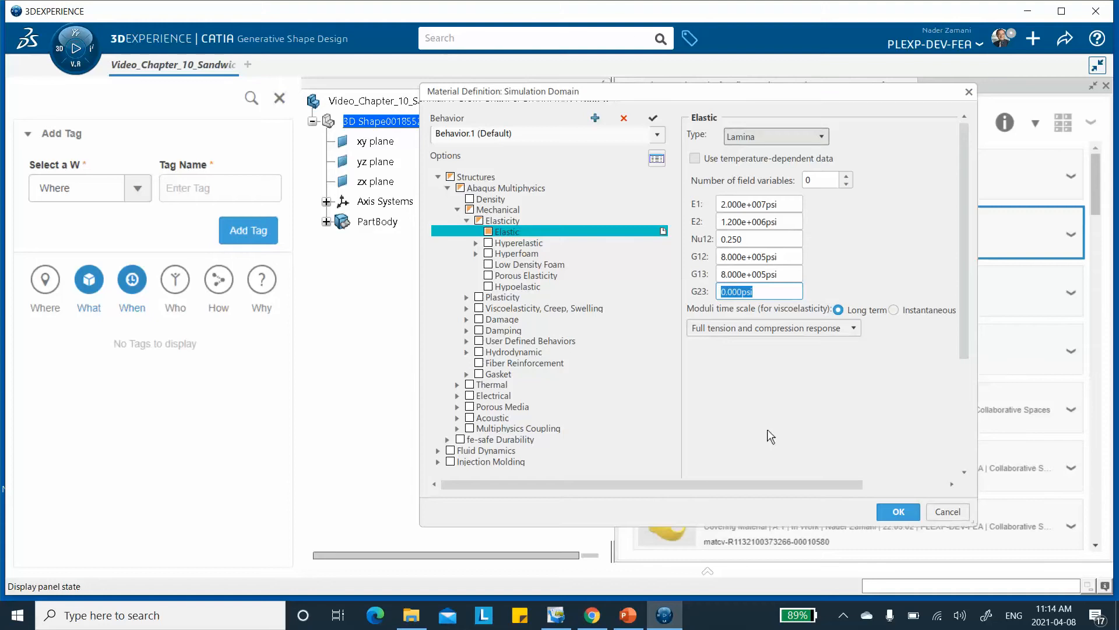
pyautogui.click(620, 607)
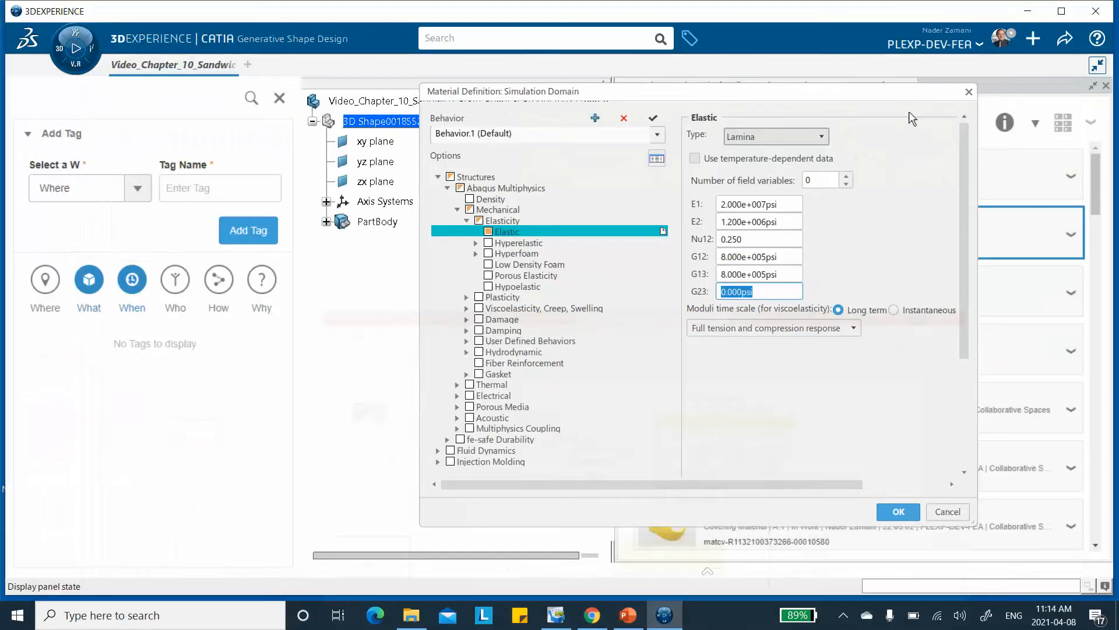
pyautogui.click(1036, 12)
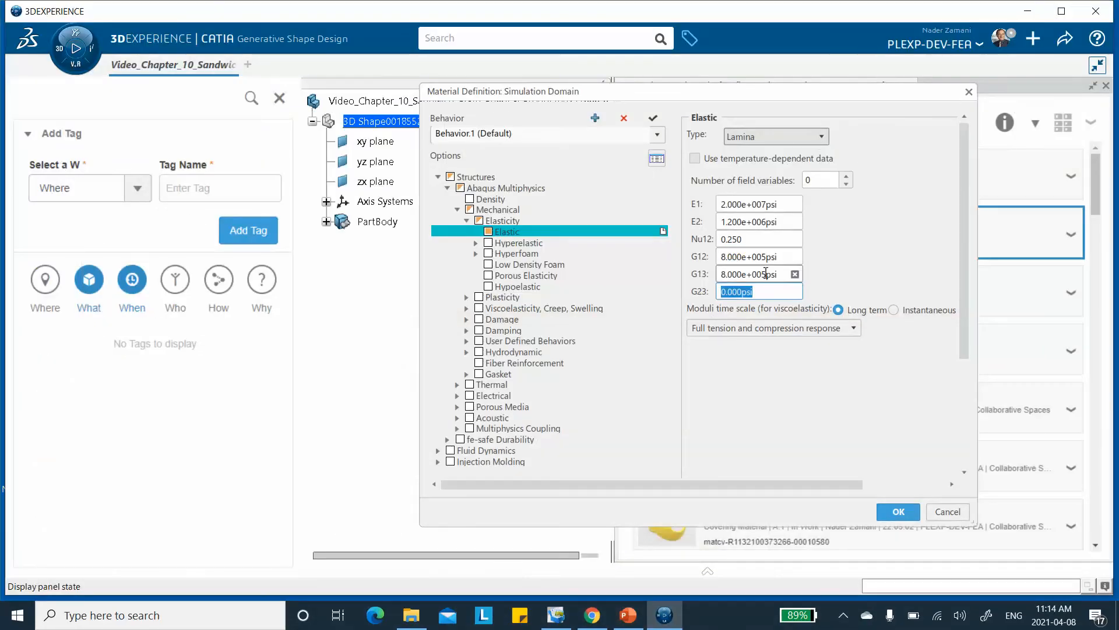
pyautogui.click(725, 274)
pyautogui.click(724, 274)
pyautogui.press('BackSpace')
pyautogui.write('4')
pyautogui.press('Tab')
pyautogui.write('400000')
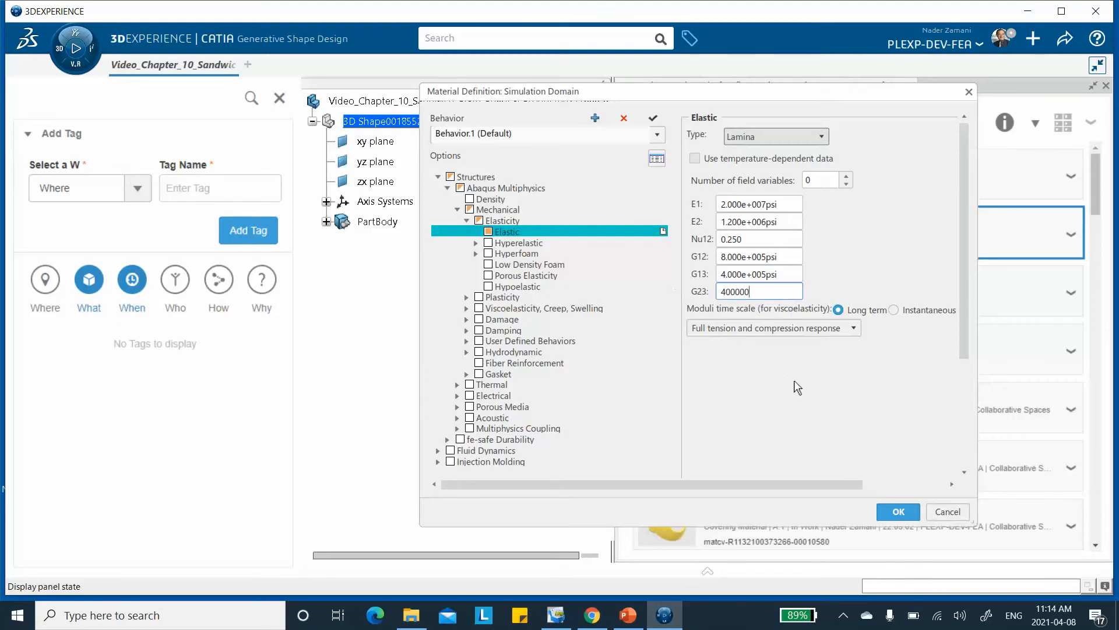
pyautogui.click(899, 512)
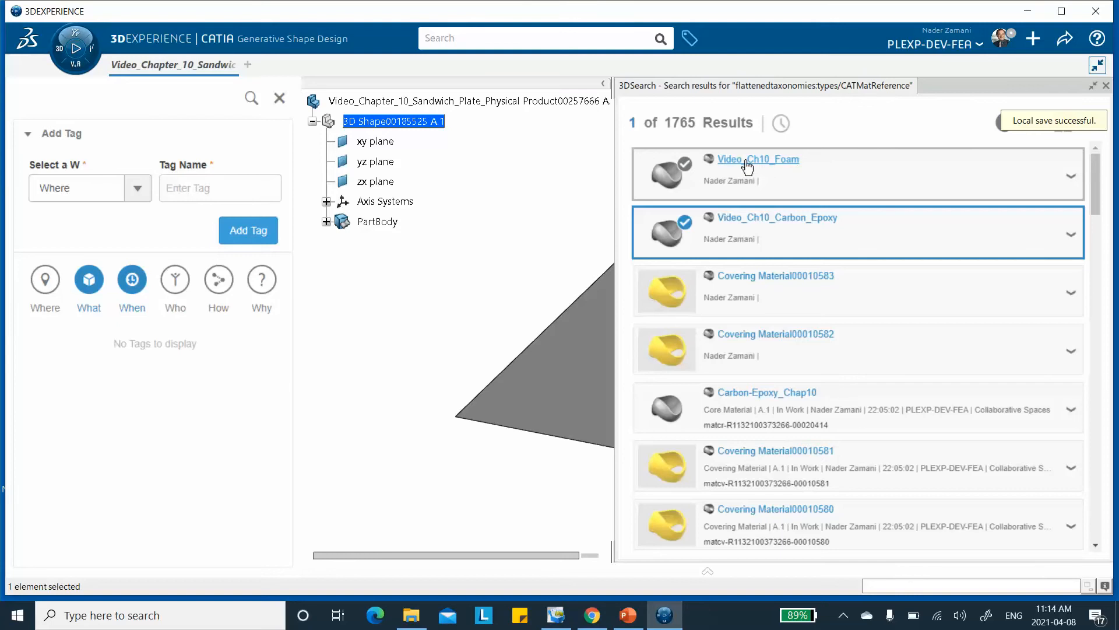
pyautogui.click(769, 164)
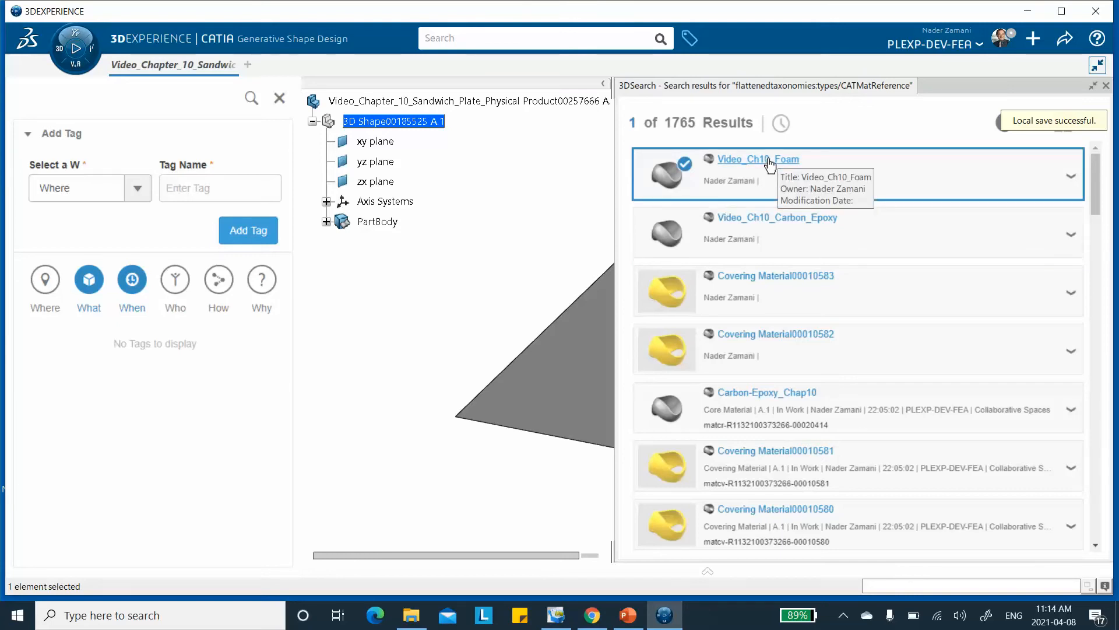
pyautogui.click(769, 164)
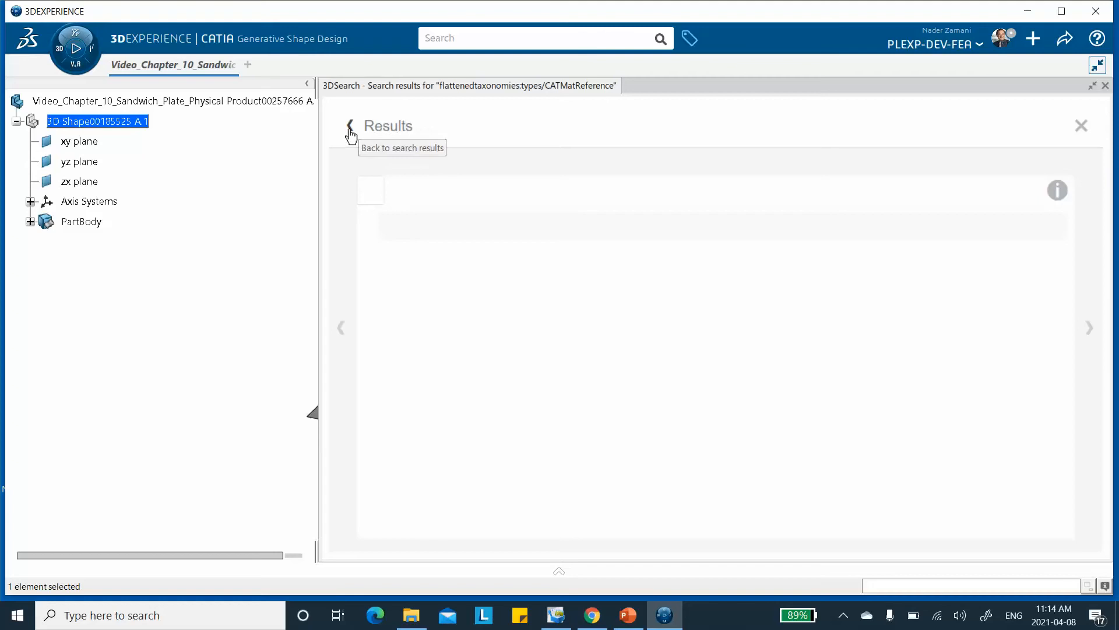
pyautogui.click(1081, 126)
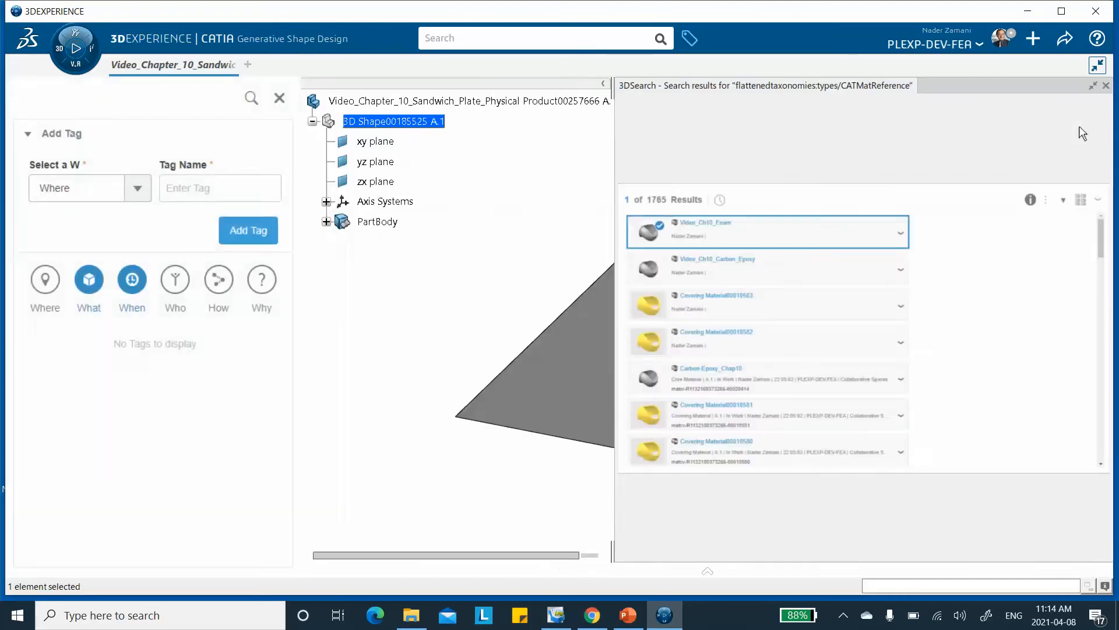
# Set the cured thickness of Video_Ch10_Foam to 0.25 in in its composite domain and close the definition.
pyautogui.rightClick(744, 166)
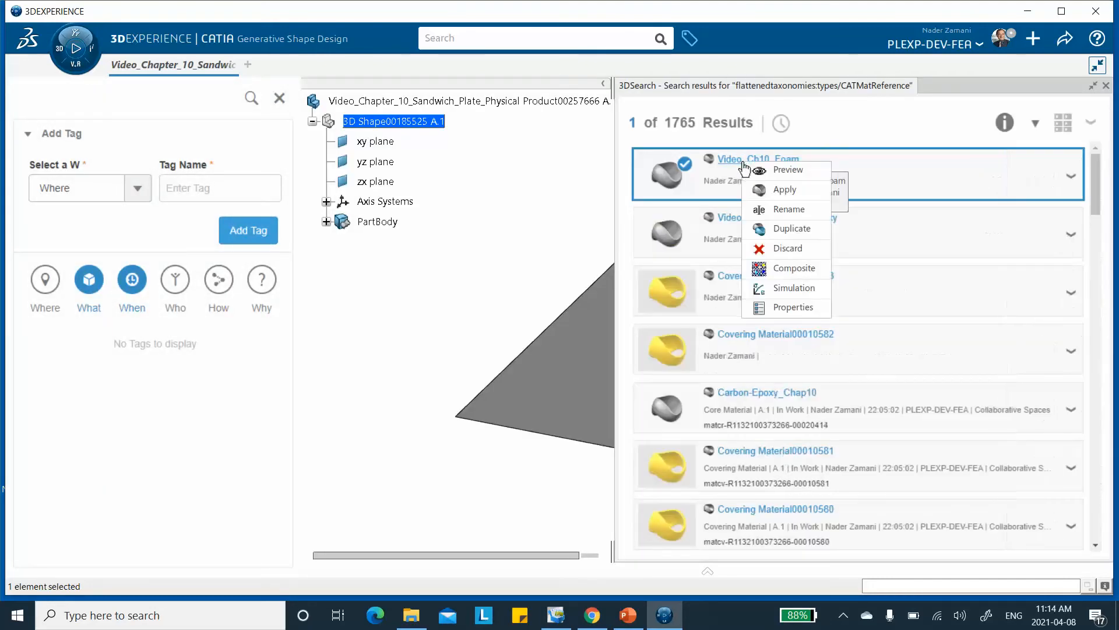
pyautogui.click(779, 268)
pyautogui.doubleClick(414, 182)
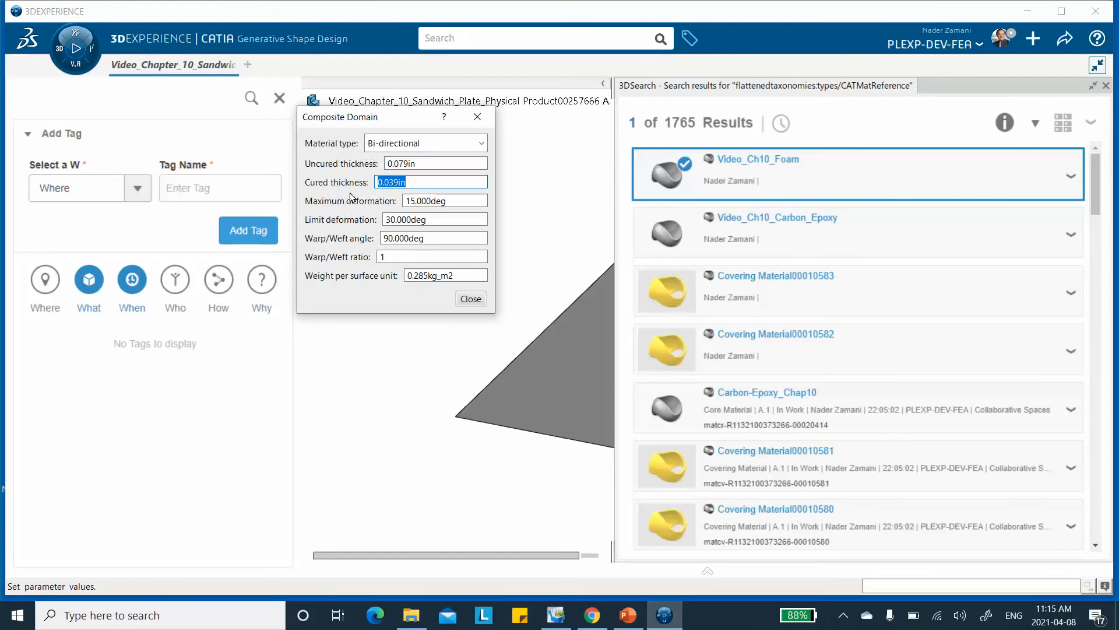
pyautogui.write('0.25')
pyautogui.click(470, 299)
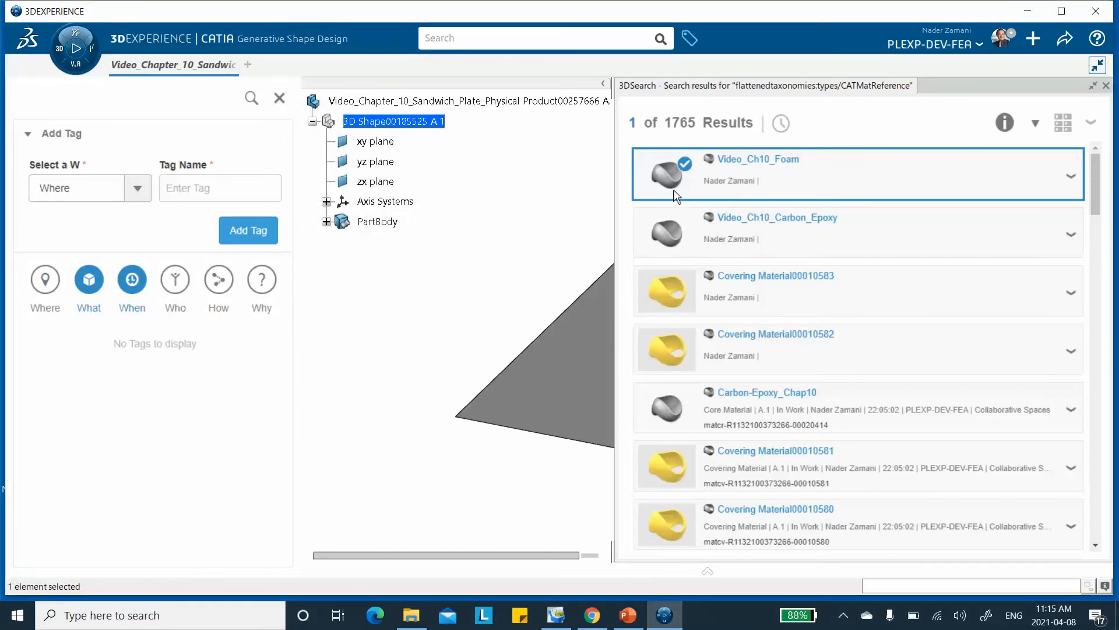
# Open the simulation domain of Video_Ch10_Foam and enable the Elastic behavior under Abaqus Multiphysics mechanical elasticity.
pyautogui.rightClick(748, 162)
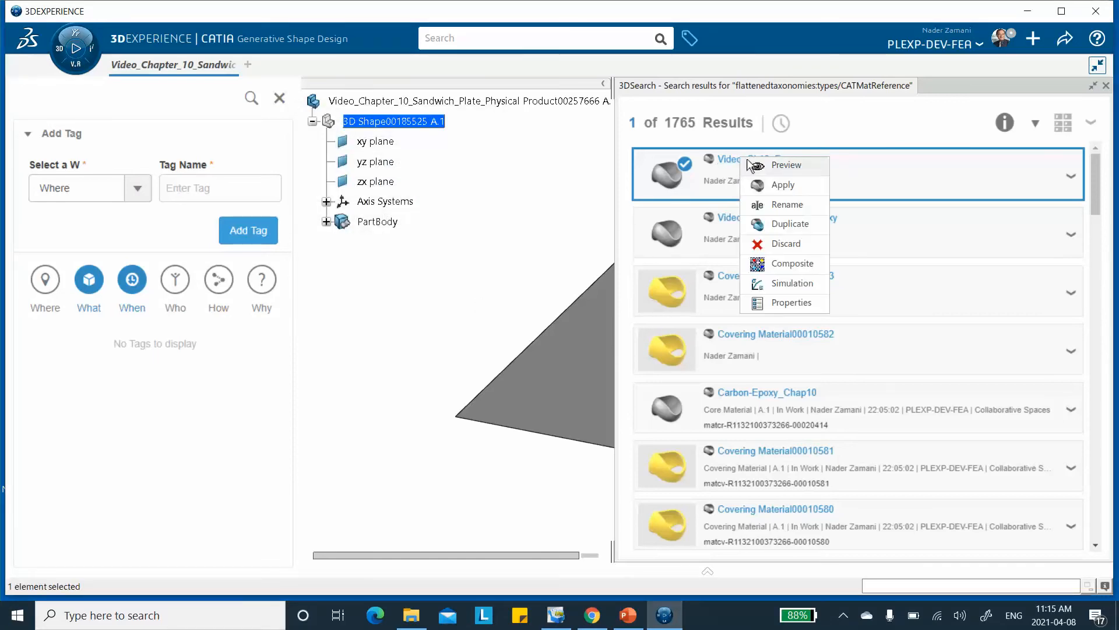
pyautogui.click(787, 286)
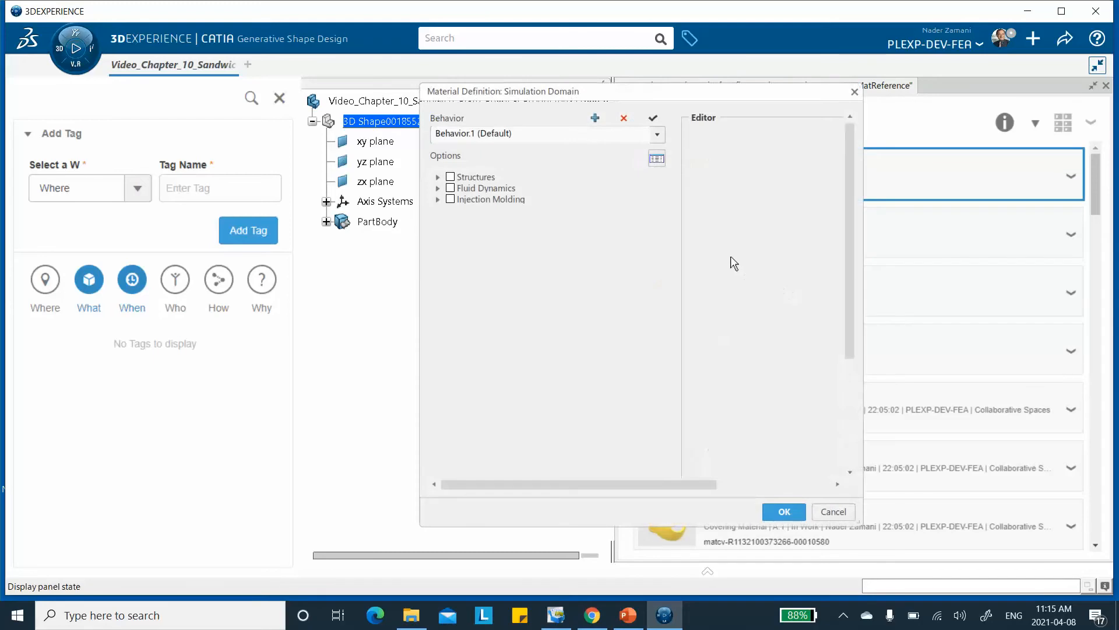
pyautogui.click(438, 177)
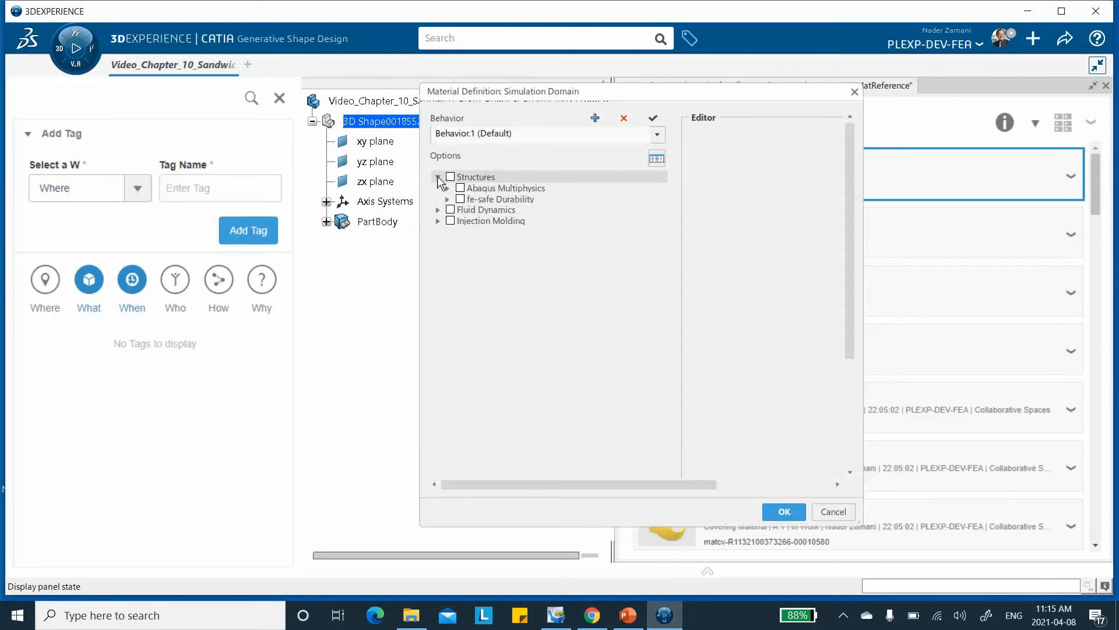
pyautogui.click(448, 188)
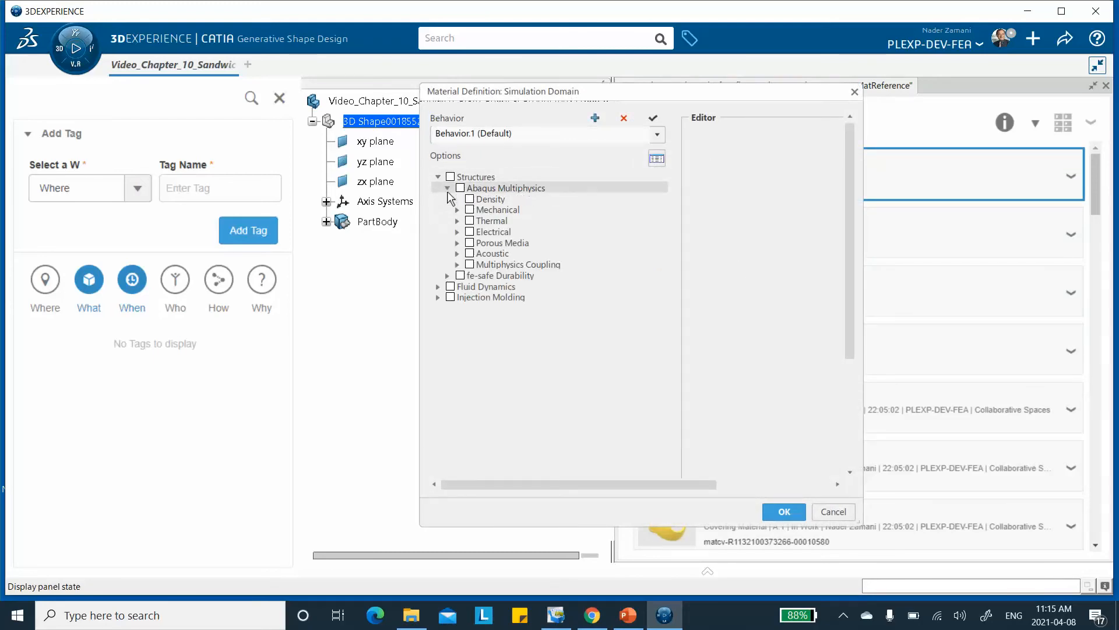
pyautogui.click(457, 210)
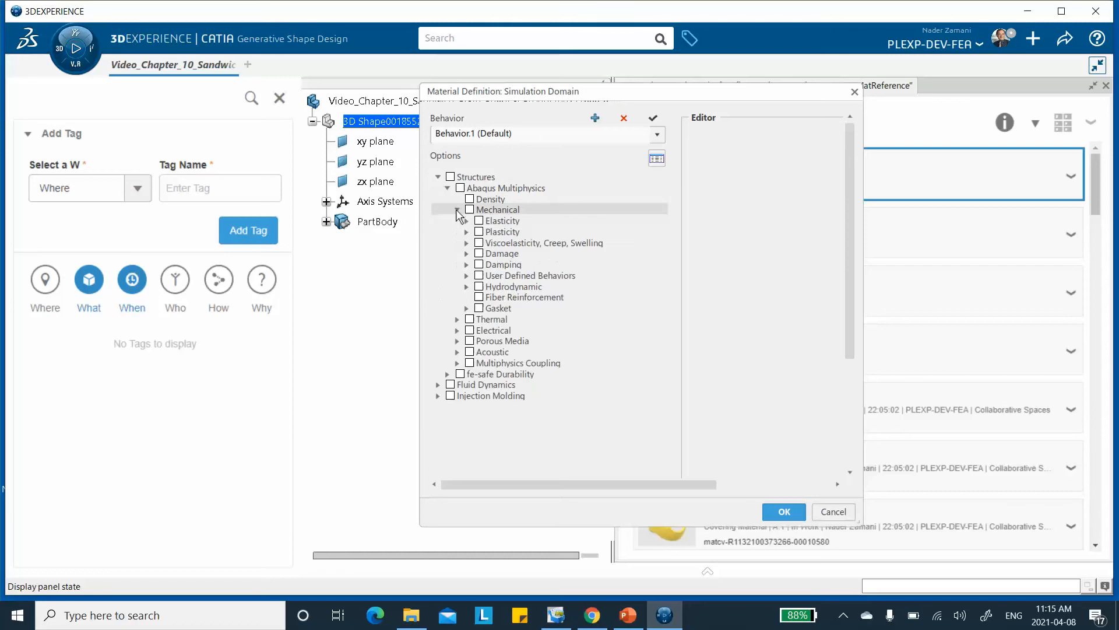
pyautogui.click(466, 221)
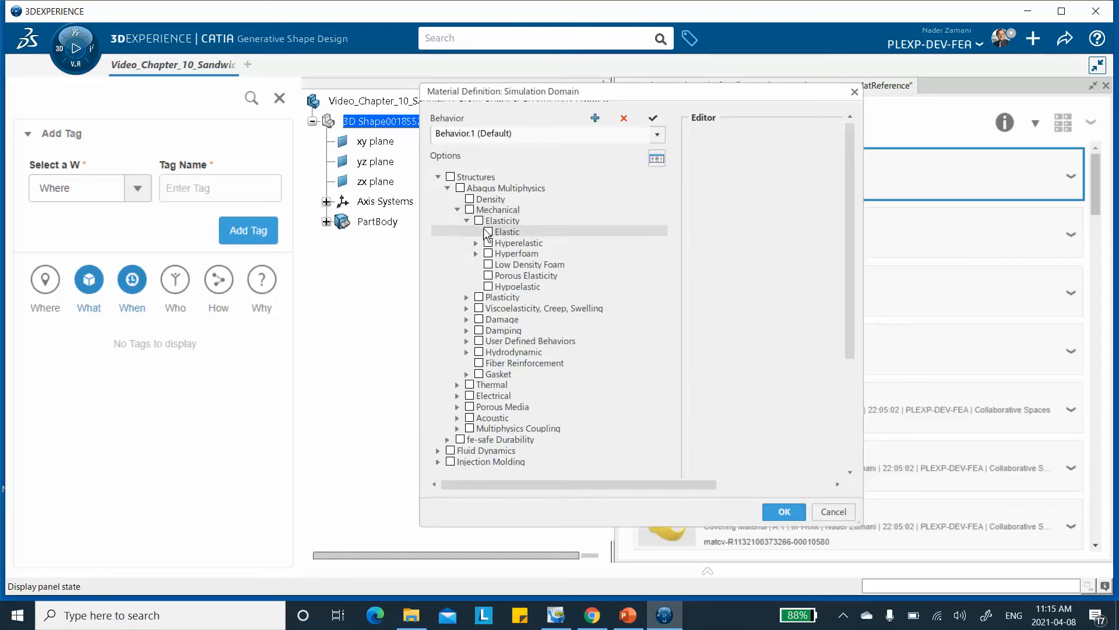
pyautogui.click(488, 232)
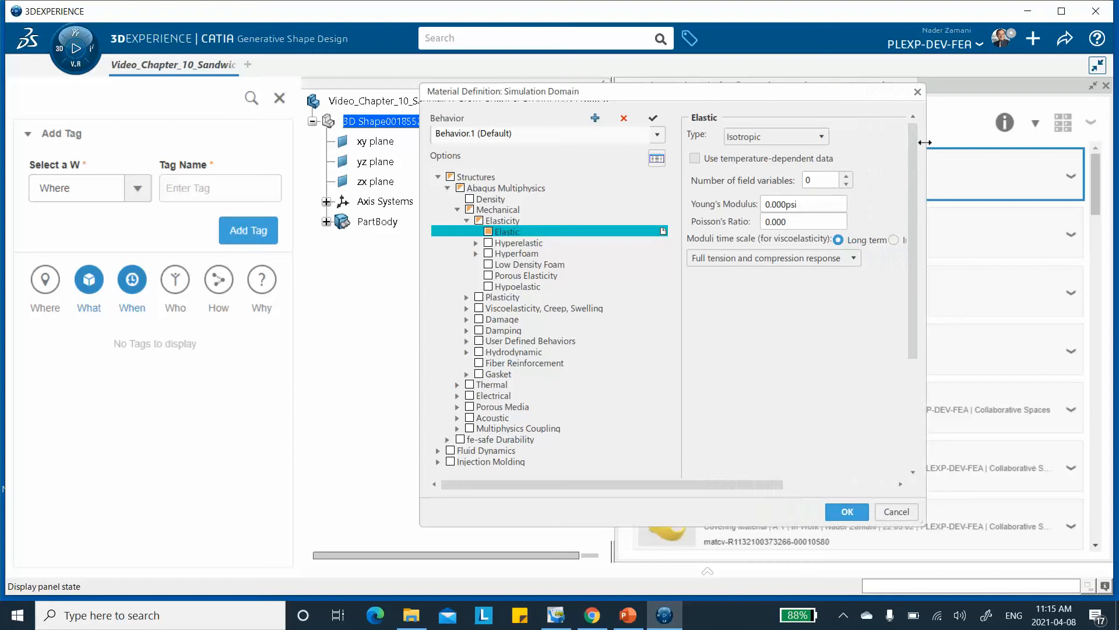
# Set the foam's isotropic Young's modulus to 1.000e+004 psi and Poisson's ratio to 0.45, check them against the PowerPoint slide, and confirm.
pyautogui.click(802, 203)
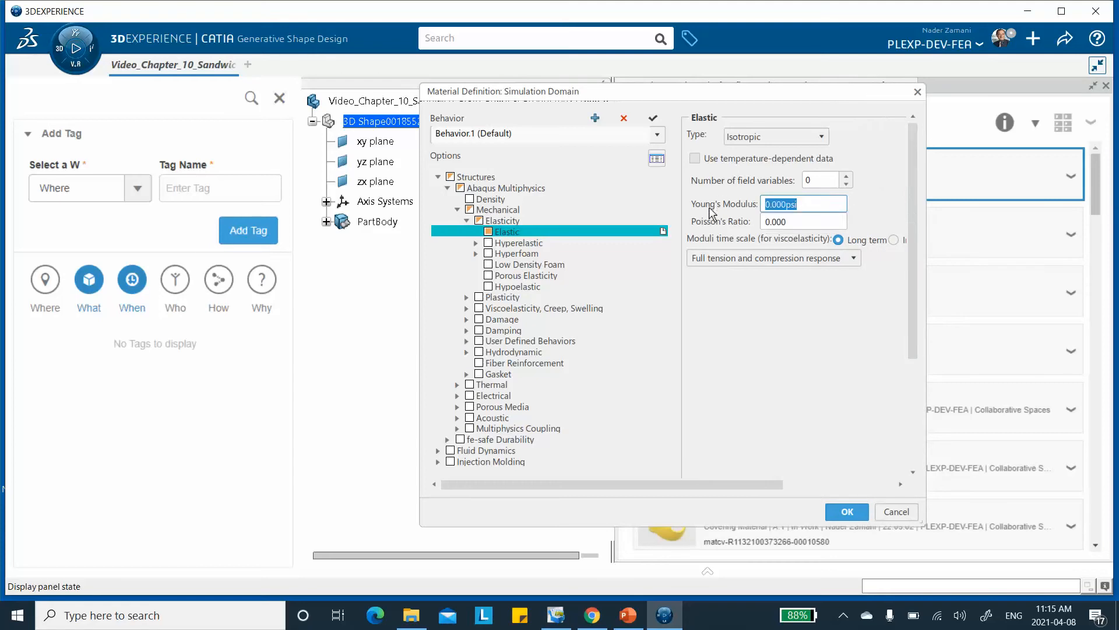
pyautogui.write('1')
pyautogui.click(793, 221)
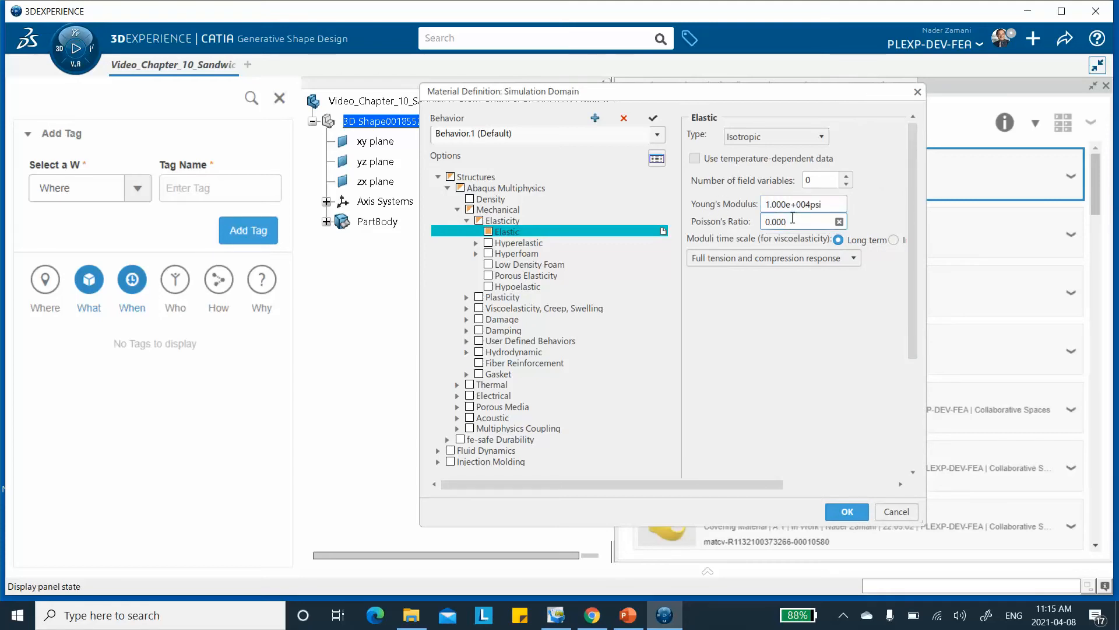
pyautogui.doubleClick(790, 220)
pyautogui.write('0.45')
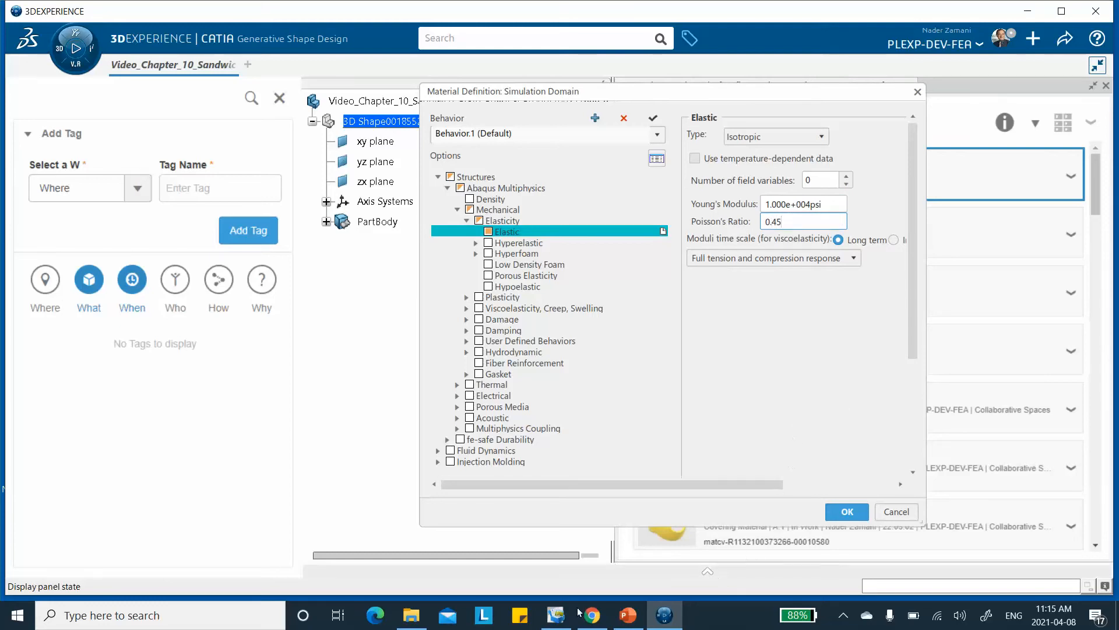
pyautogui.click(622, 612)
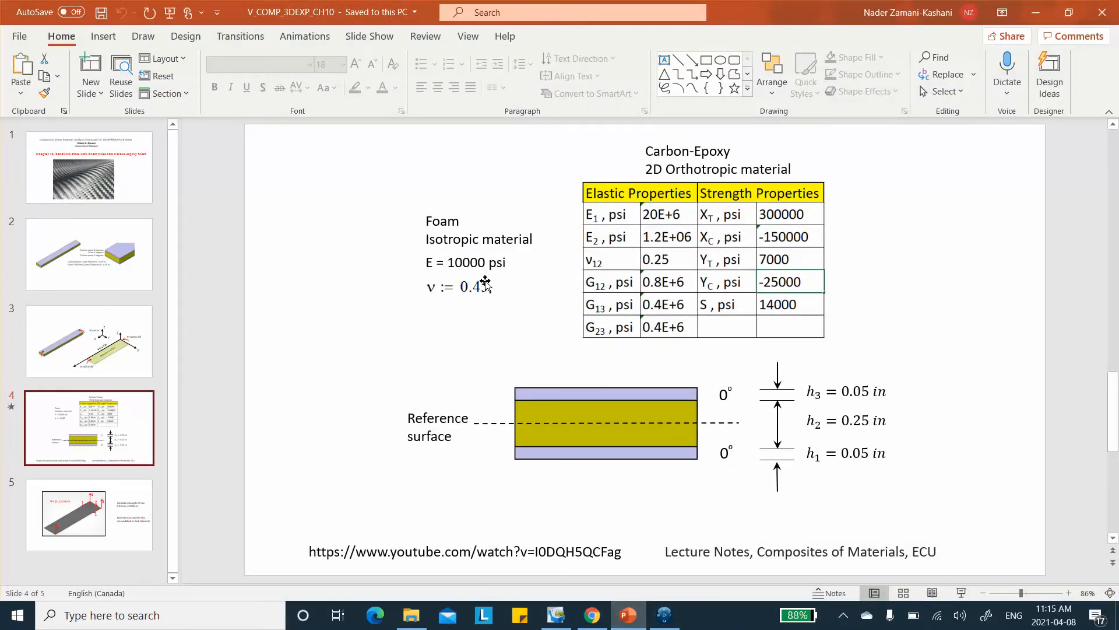
pyautogui.click(1036, 12)
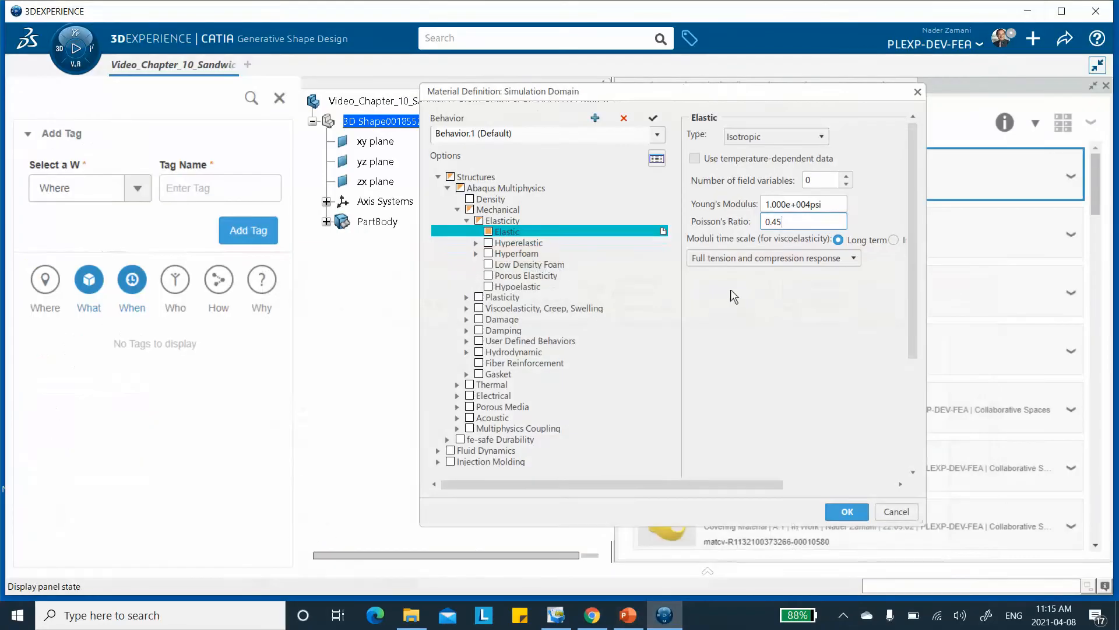
pyautogui.click(847, 511)
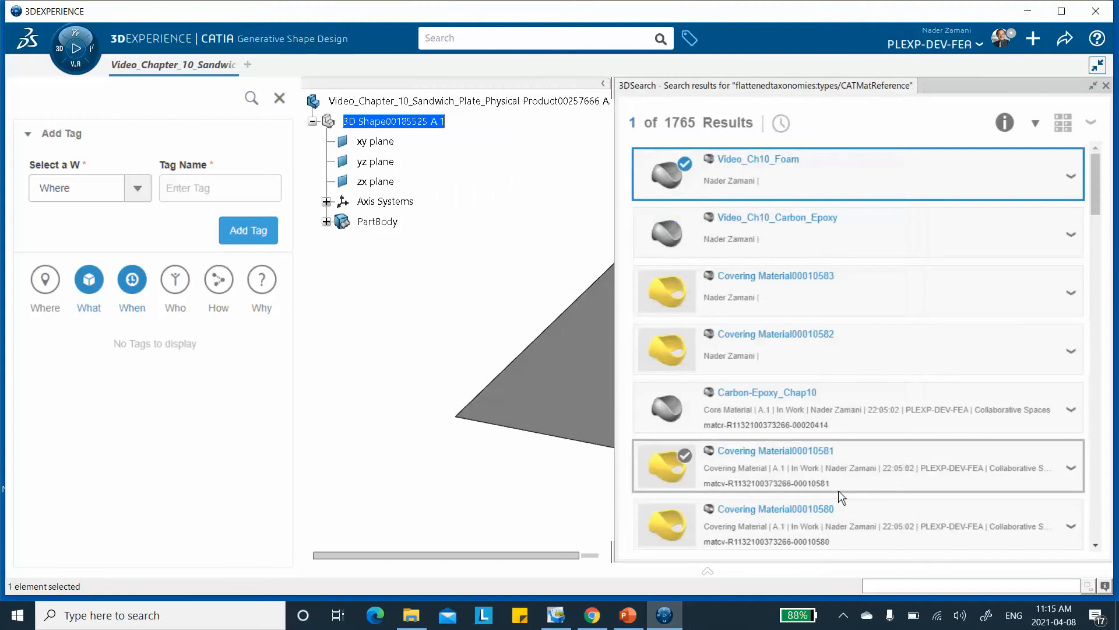
# Close the material search results and launch the Material Definition app to open the Material Editor.
pyautogui.rightClick(751, 168)
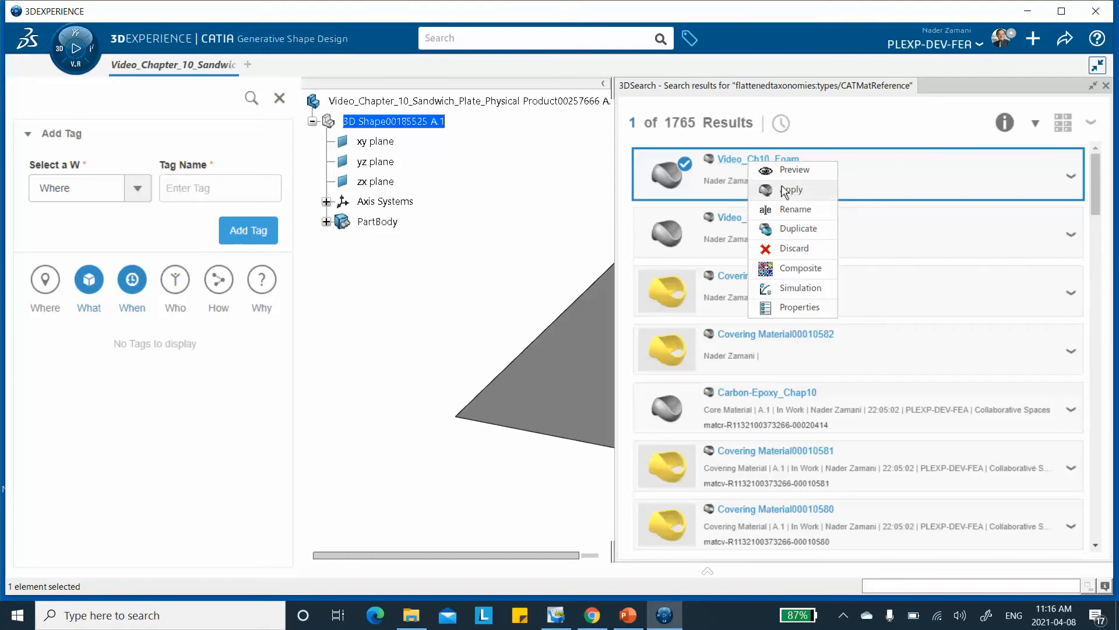
pyautogui.click(404, 259)
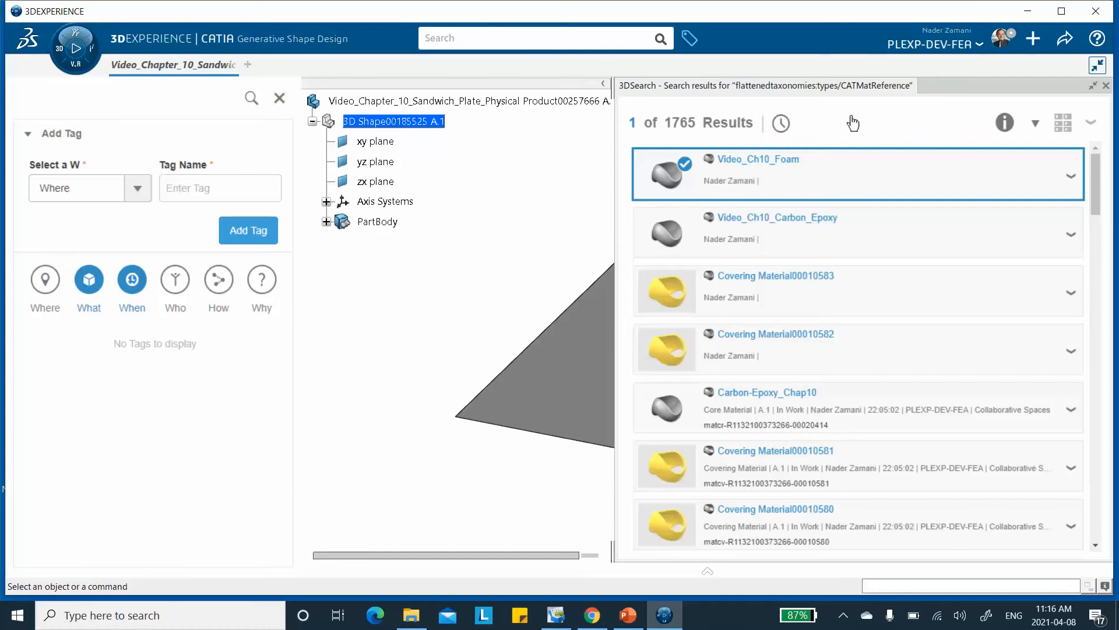
pyautogui.click(1106, 87)
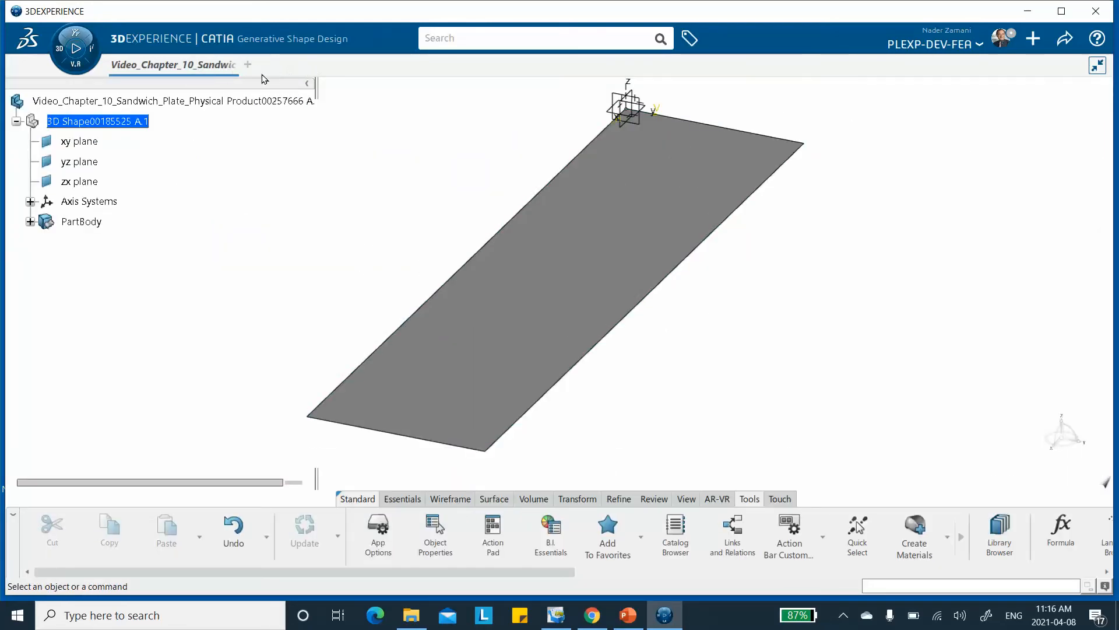
pyautogui.click(58, 52)
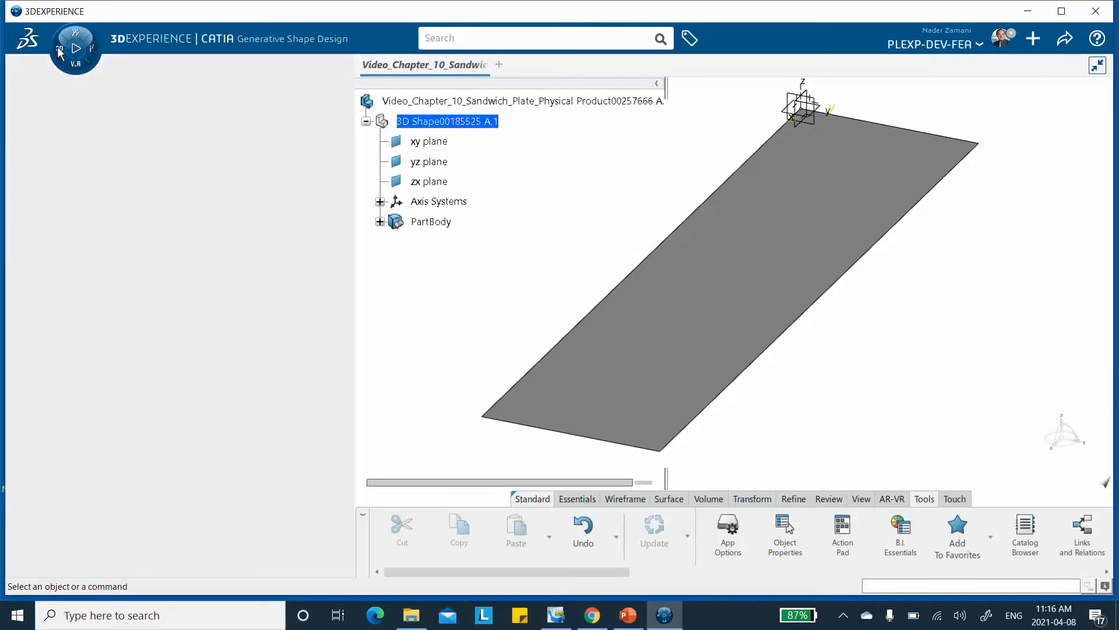
pyautogui.click(58, 53)
pyautogui.click(58, 52)
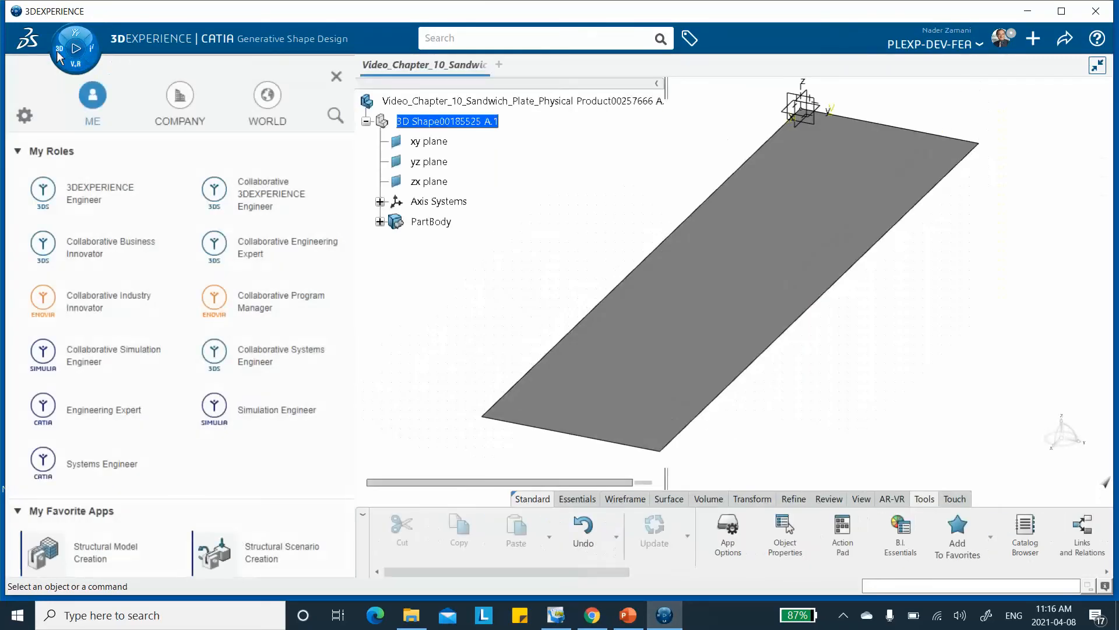
pyautogui.scroll(-4, 219, 335)
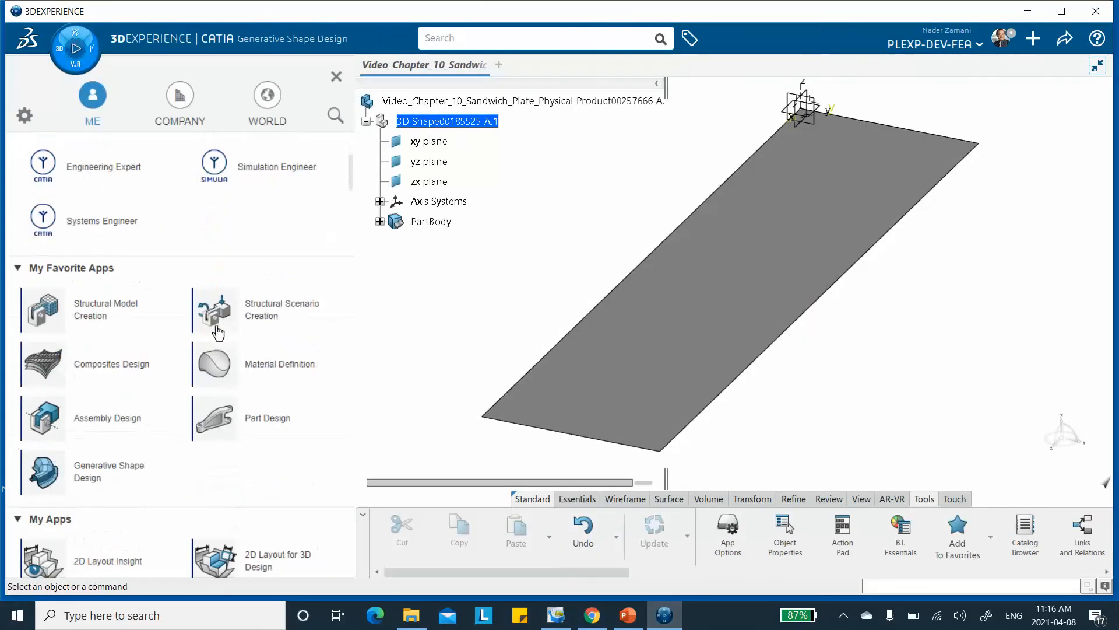
pyautogui.click(256, 372)
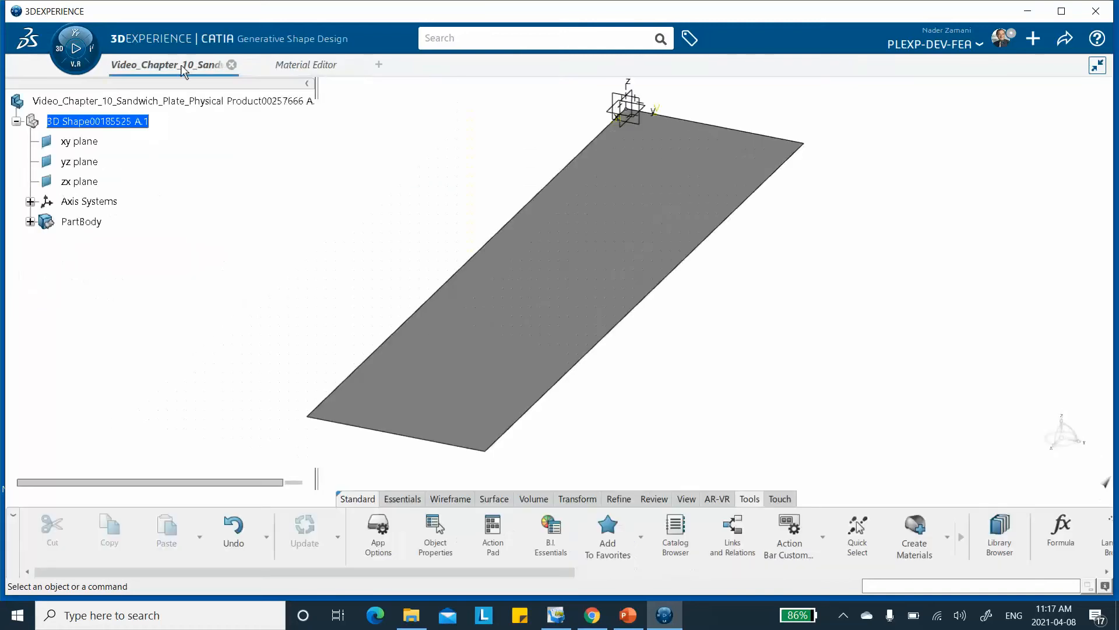
pyautogui.click(310, 69)
# Save the sandwich plate model and switch it to the Composites Design app.
pyautogui.click(1062, 40)
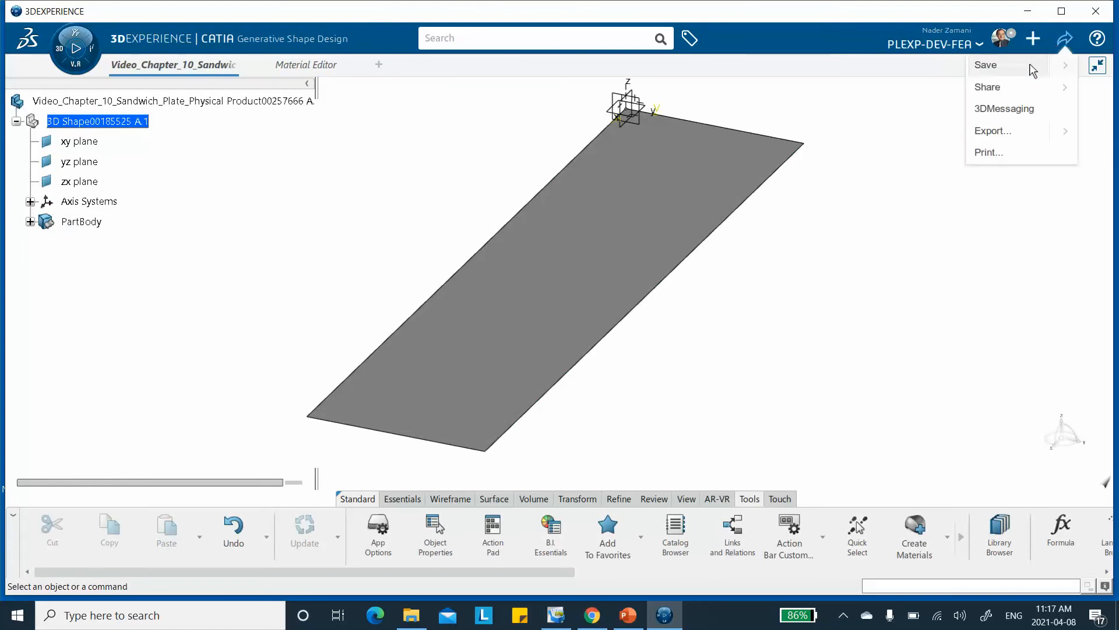
pyautogui.click(1028, 67)
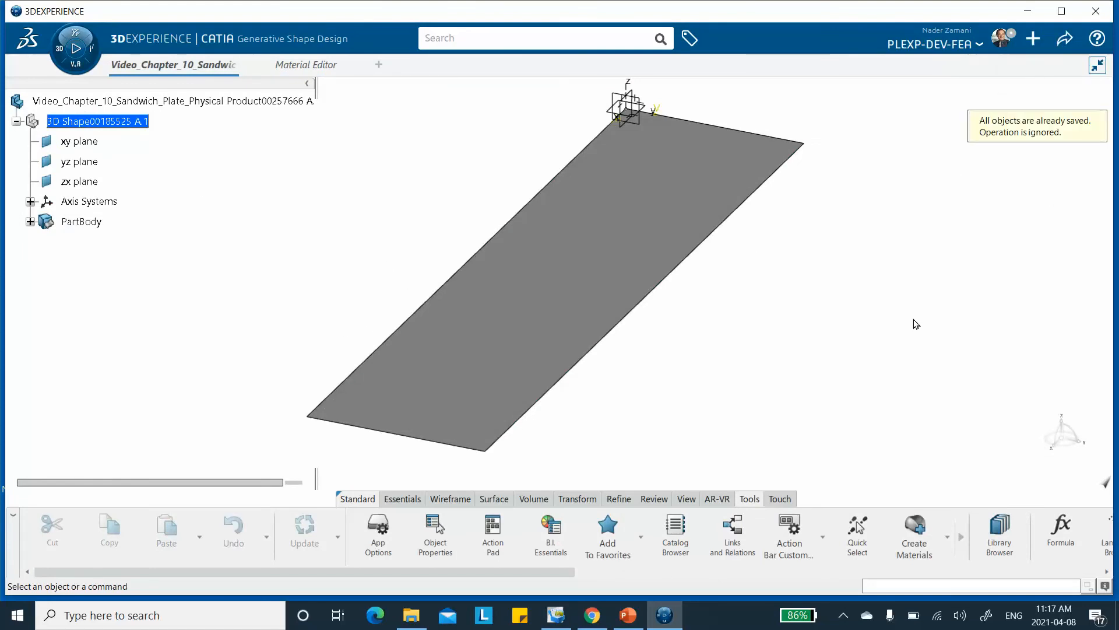
pyautogui.click(57, 50)
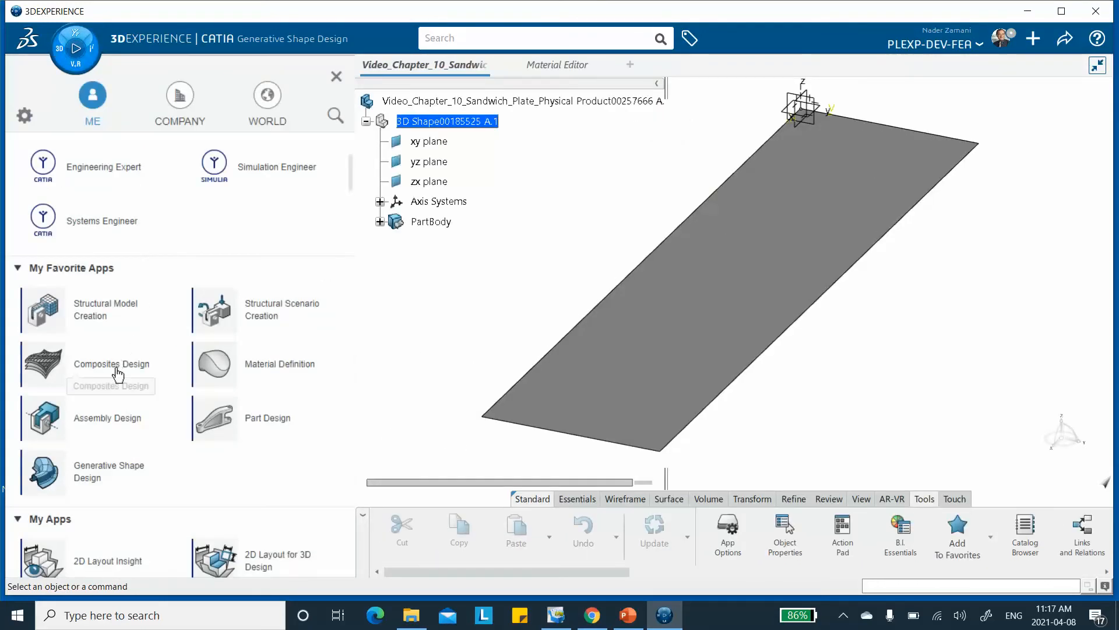
pyautogui.click(117, 372)
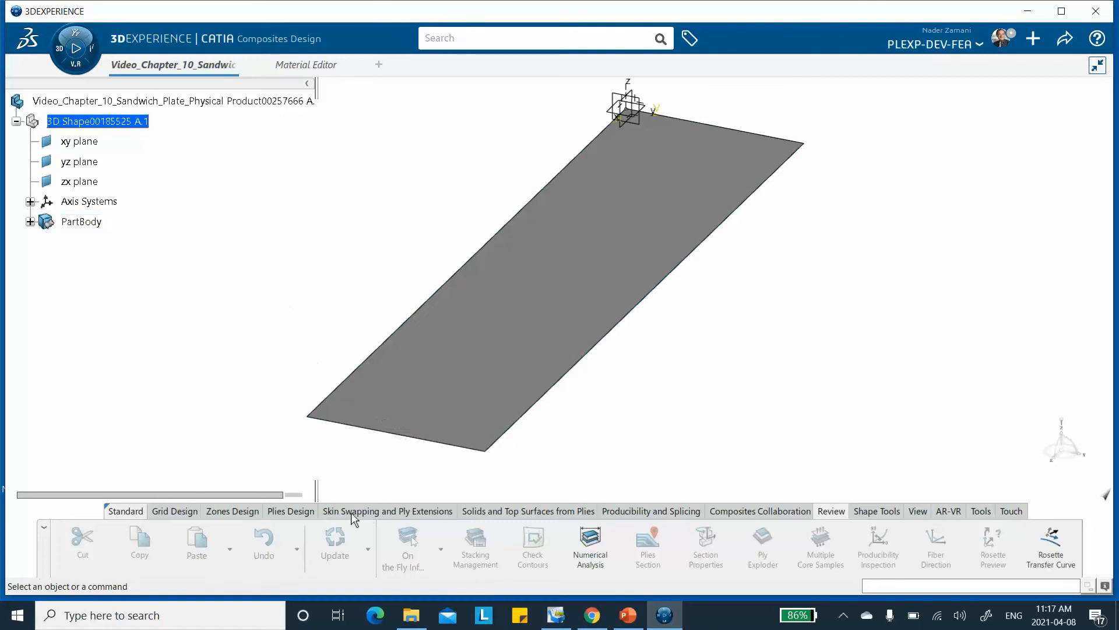
# Open the Composites Parameters and add Video_Ch10_Carbon_Epoxy as a material from the database, selecting it in the Material Editor.
pyautogui.click(296, 510)
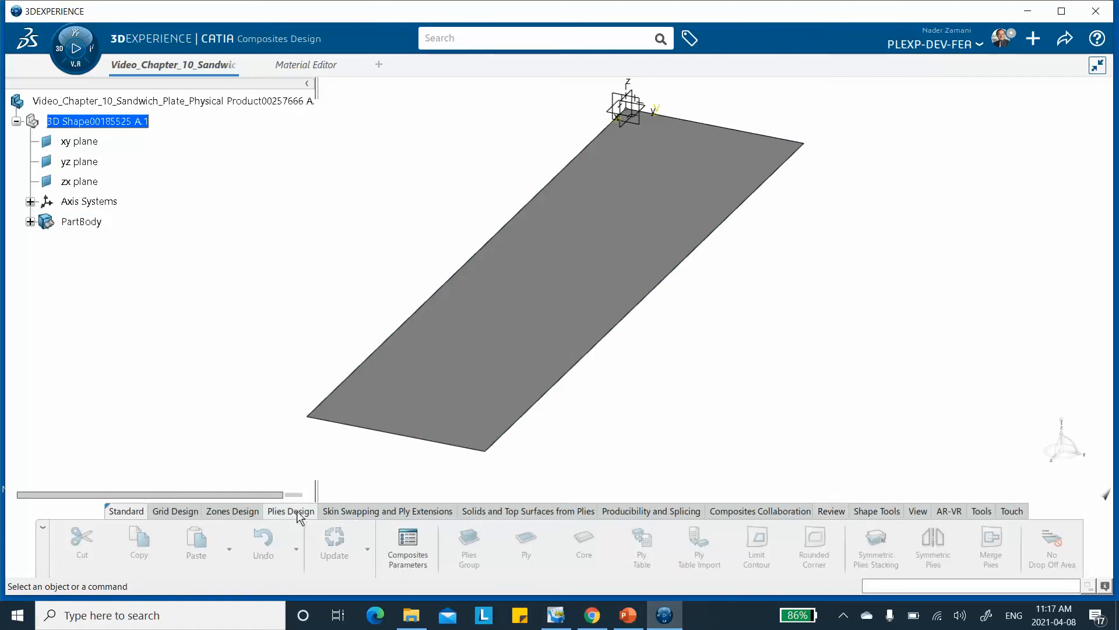
pyautogui.click(406, 546)
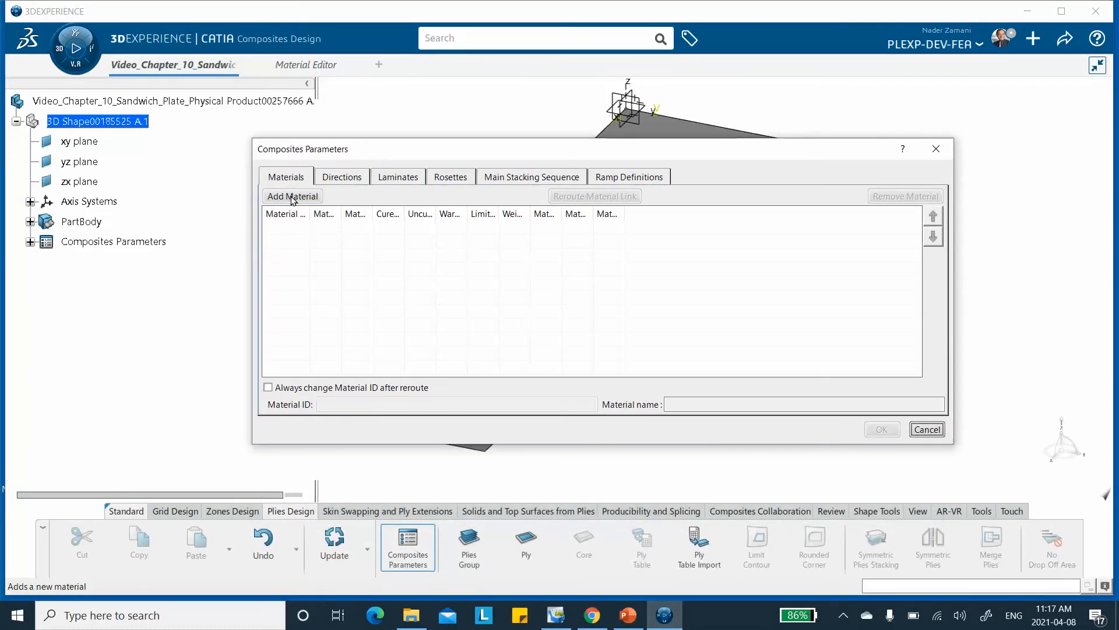
pyautogui.click(293, 201)
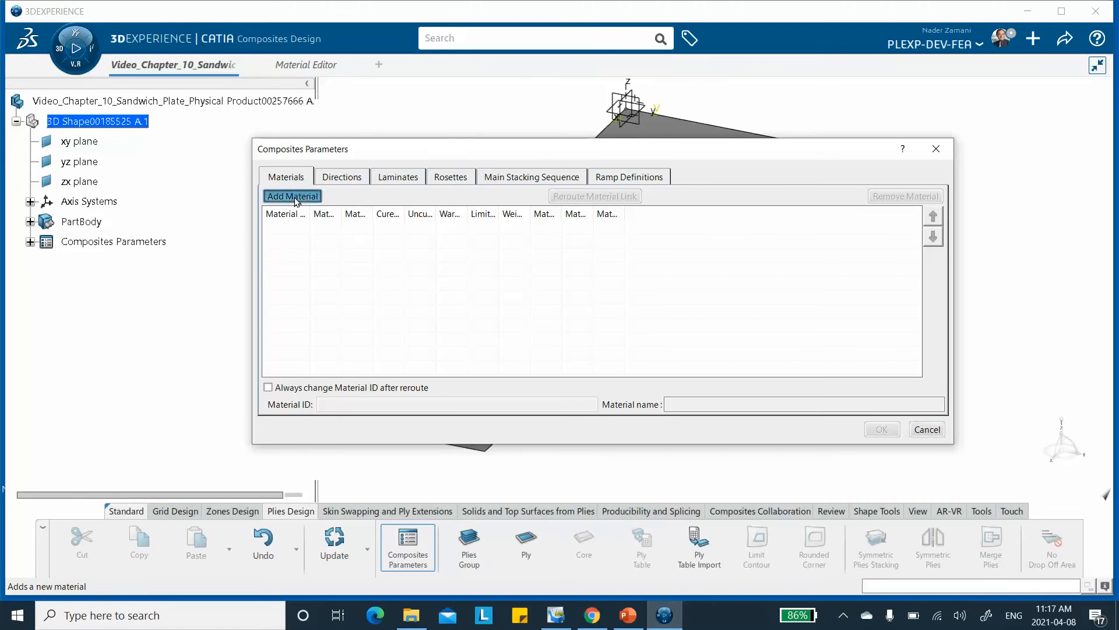
pyautogui.click(616, 308)
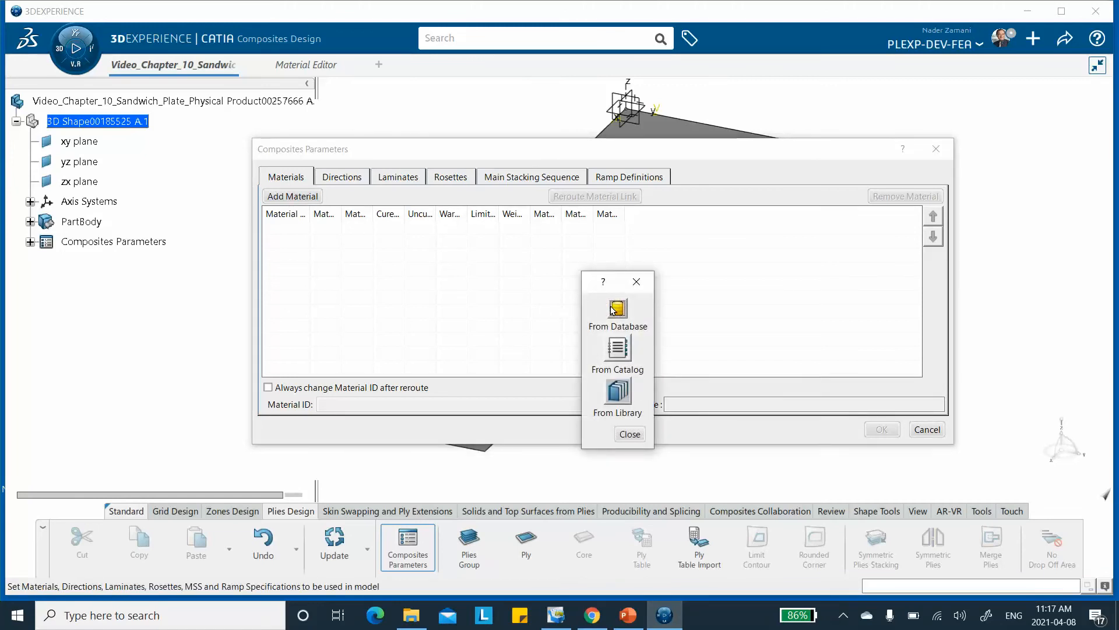
pyautogui.click(308, 62)
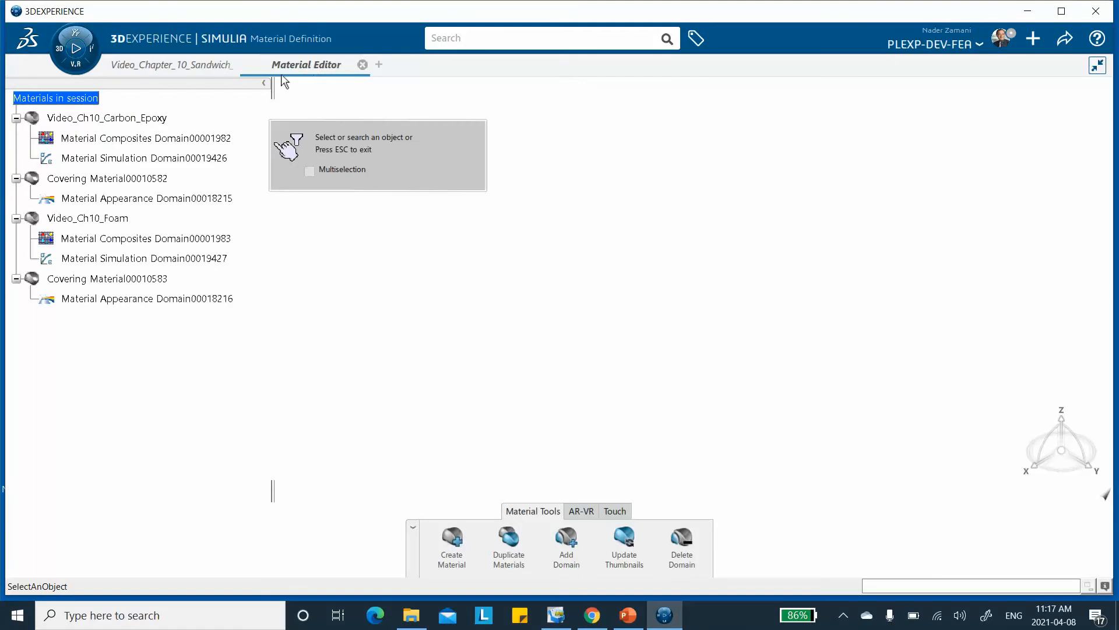
pyautogui.click(143, 116)
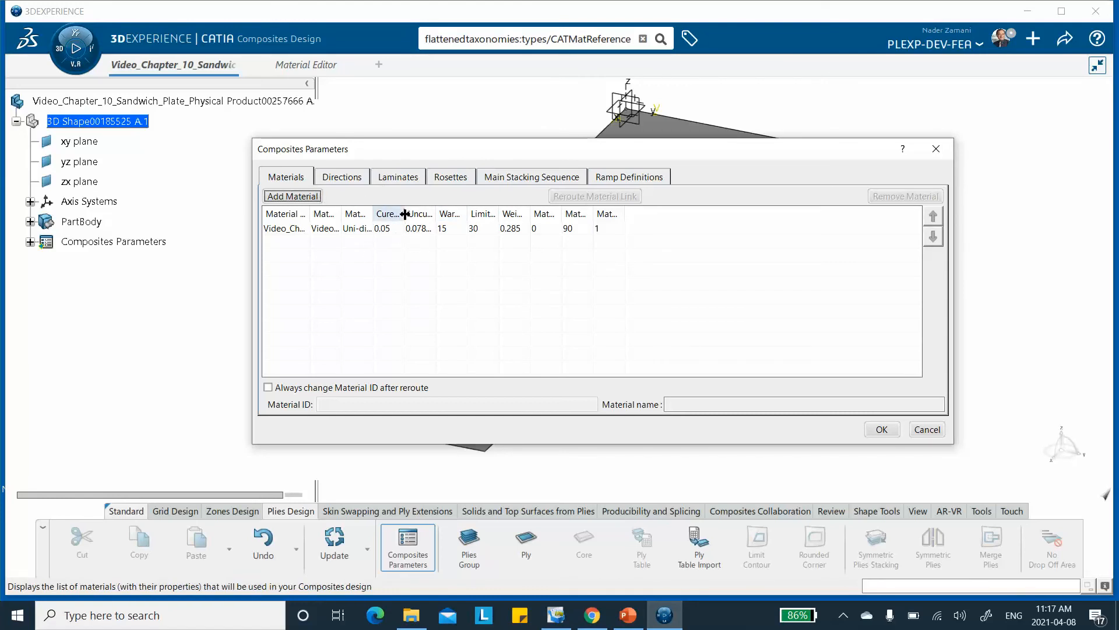
# Add Video_Ch10_Foam from the database to the composites materials, selecting it in the Material Editor.
pyautogui.click(295, 199)
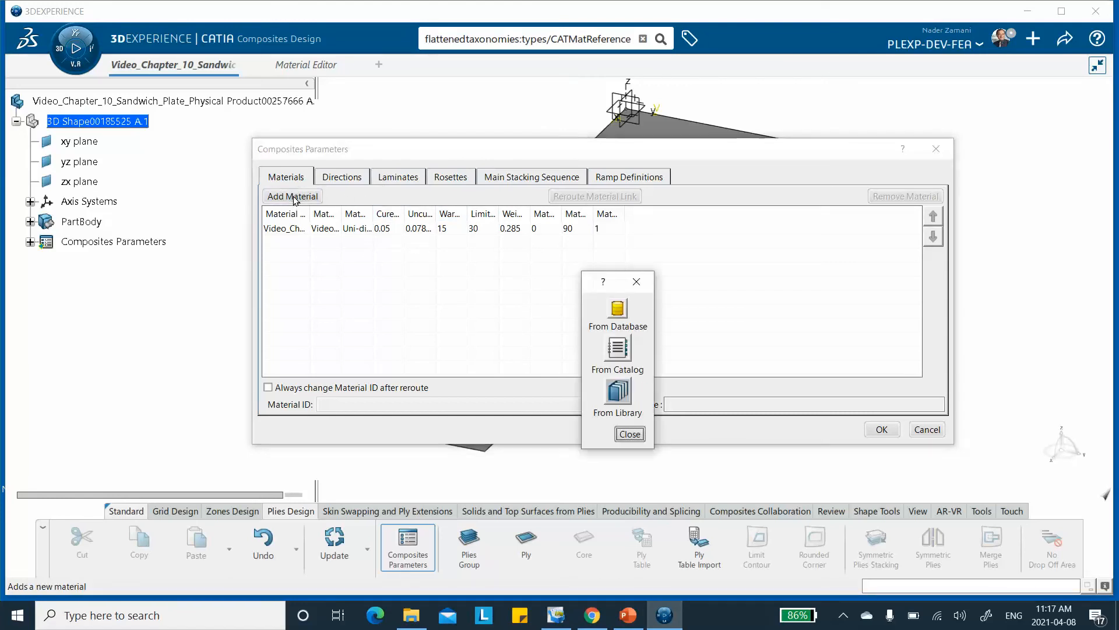
pyautogui.click(609, 307)
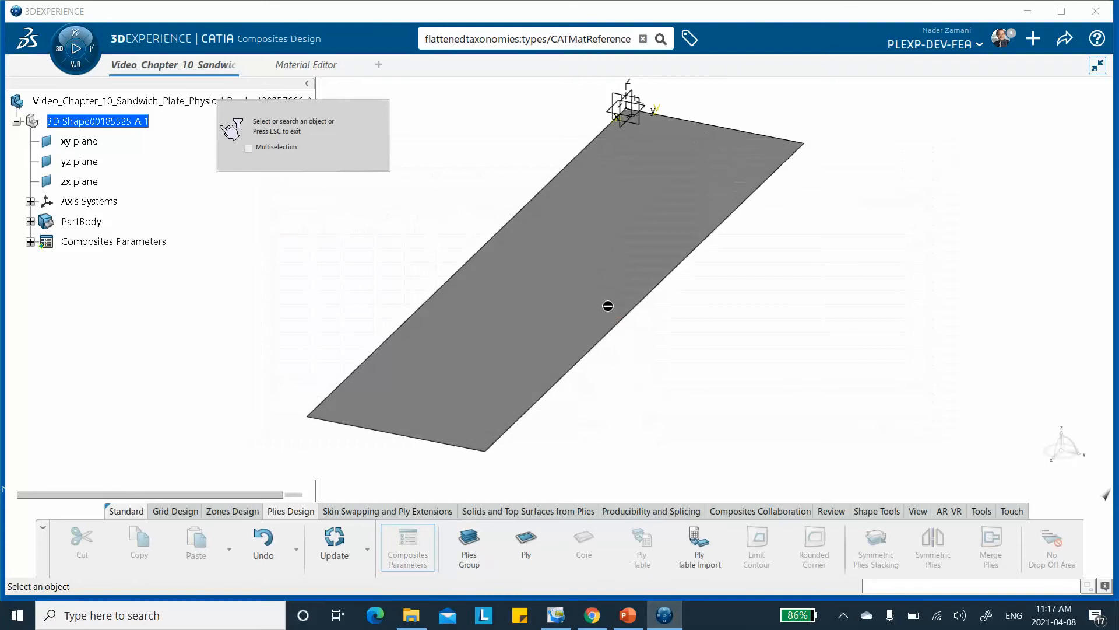
pyautogui.click(304, 65)
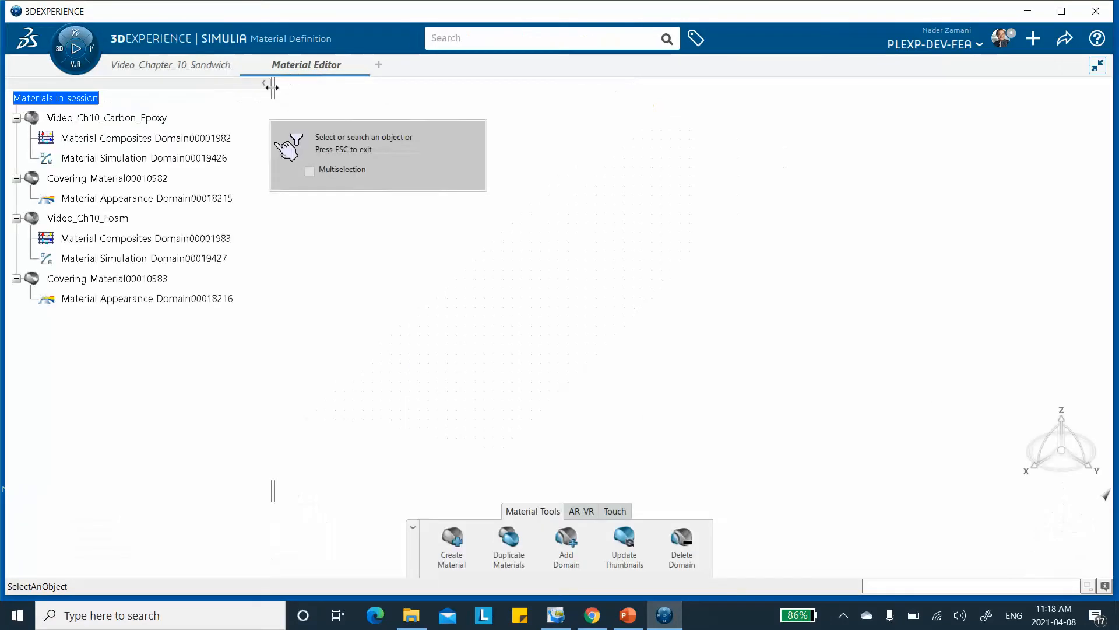
pyautogui.click(99, 218)
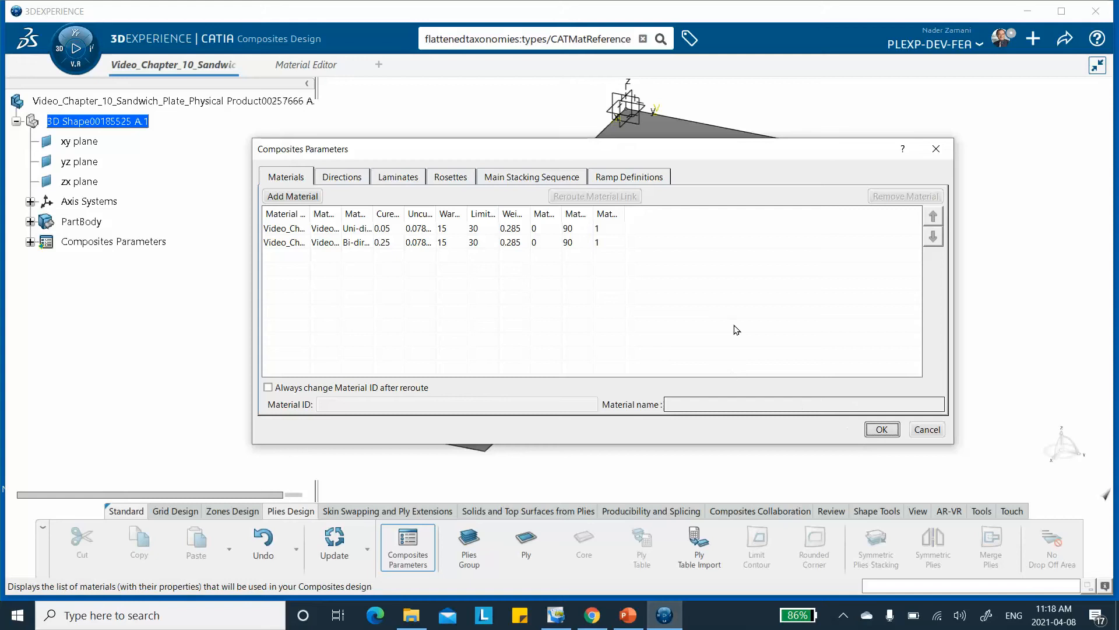
# Add a Cartesian rosette on Axis System.1 with a constant model size of 0.5 in and accept the composites parameters.
pyautogui.click(449, 178)
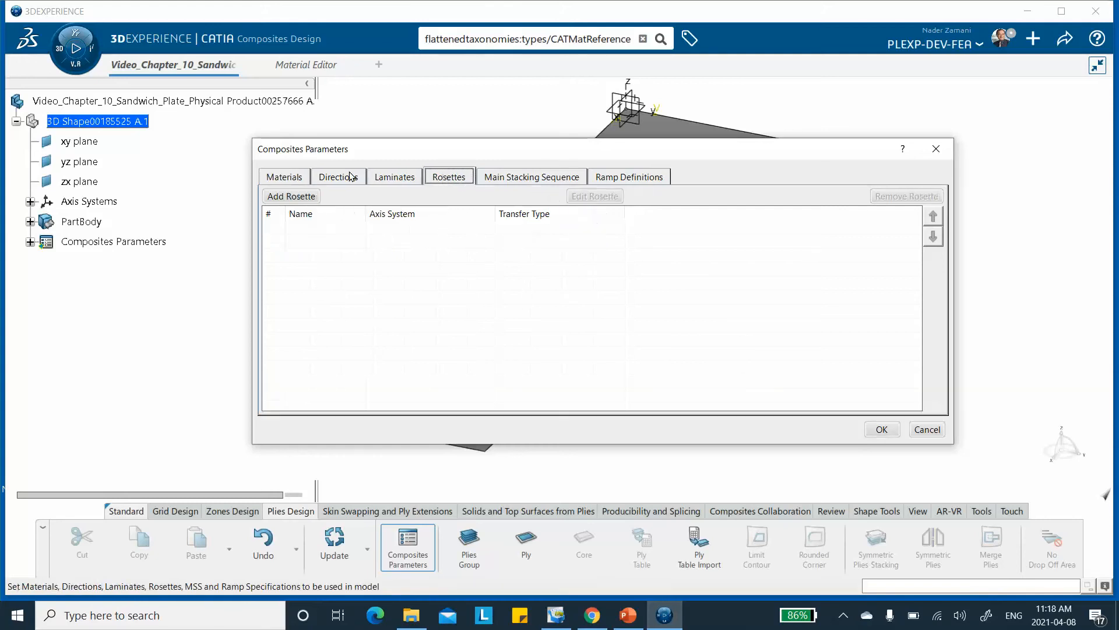
pyautogui.click(292, 196)
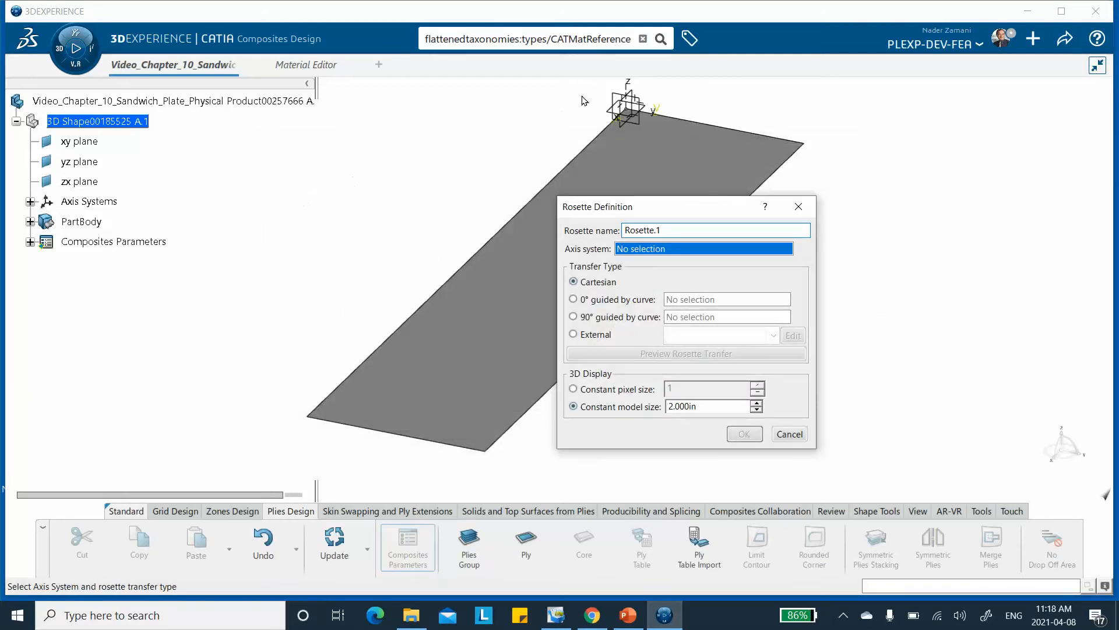
pyautogui.click(638, 87)
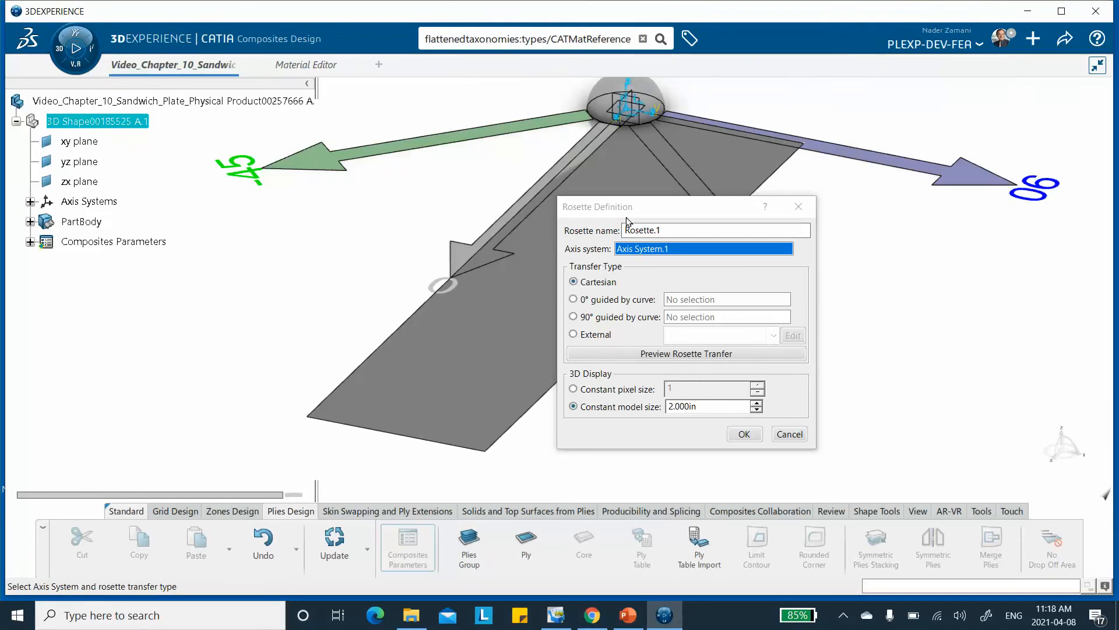
pyautogui.moveTo(702, 405); pyautogui.dragTo(608, 407)
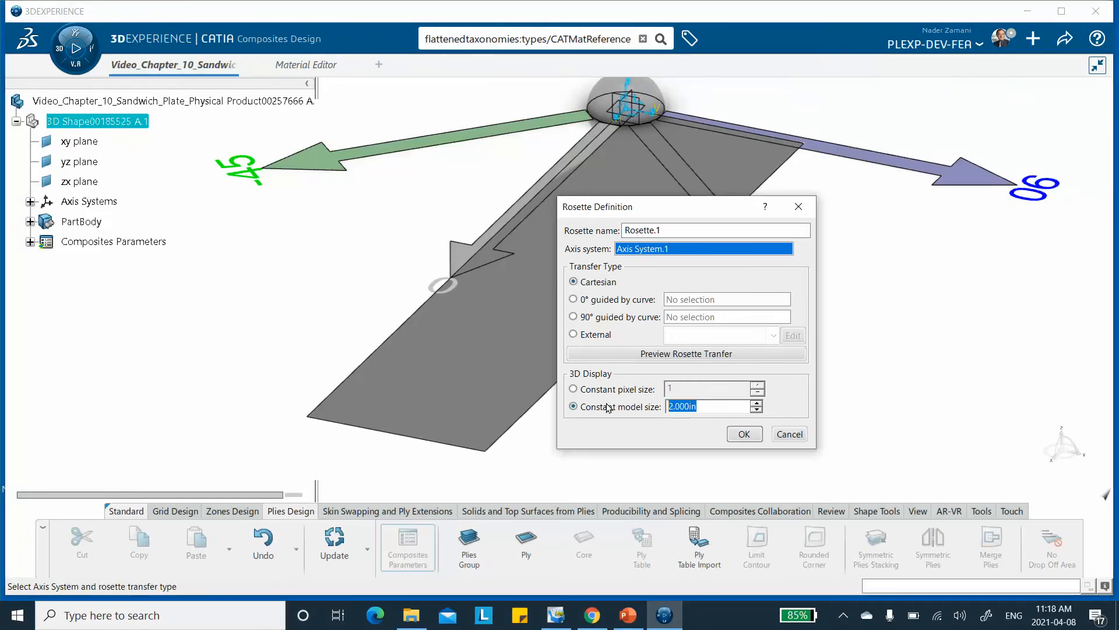
pyautogui.write('0.')
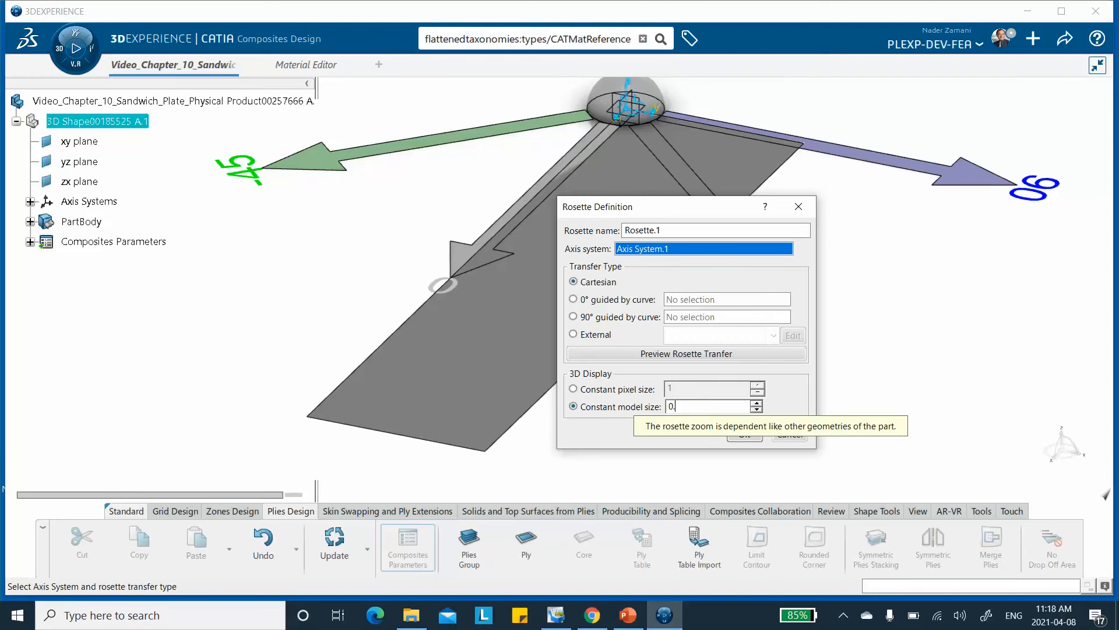
pyautogui.write('5')
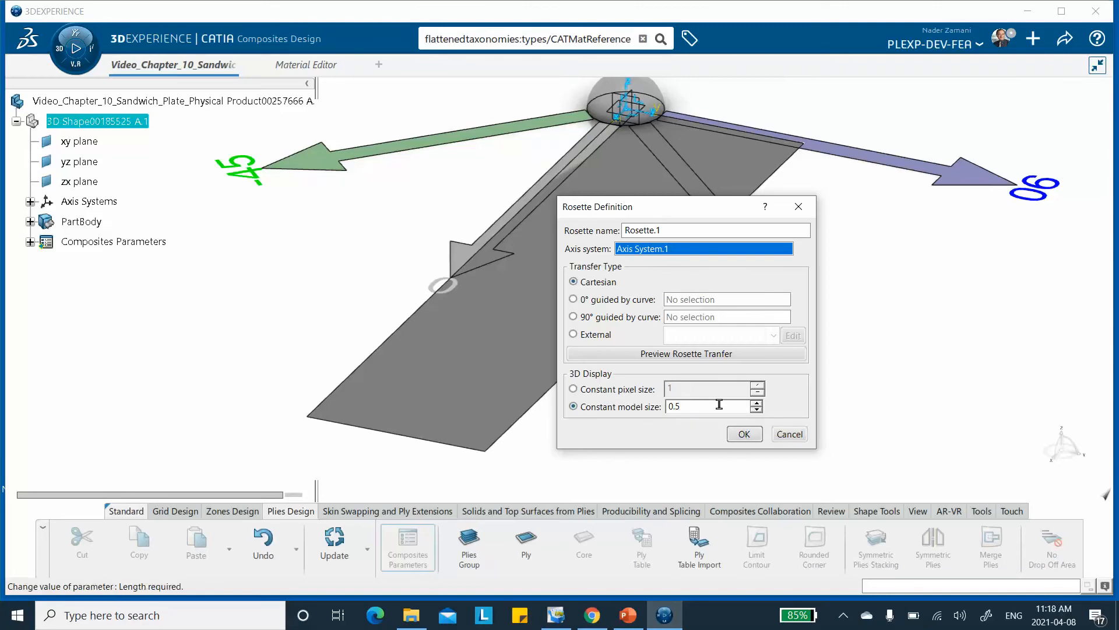
pyautogui.click(705, 232)
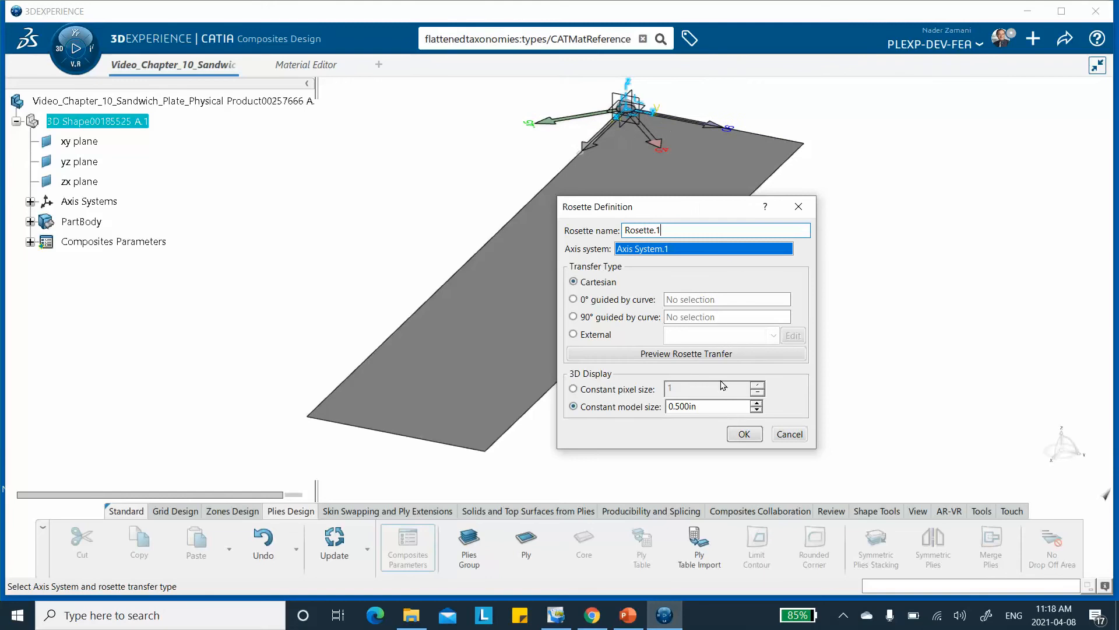
pyautogui.click(752, 434)
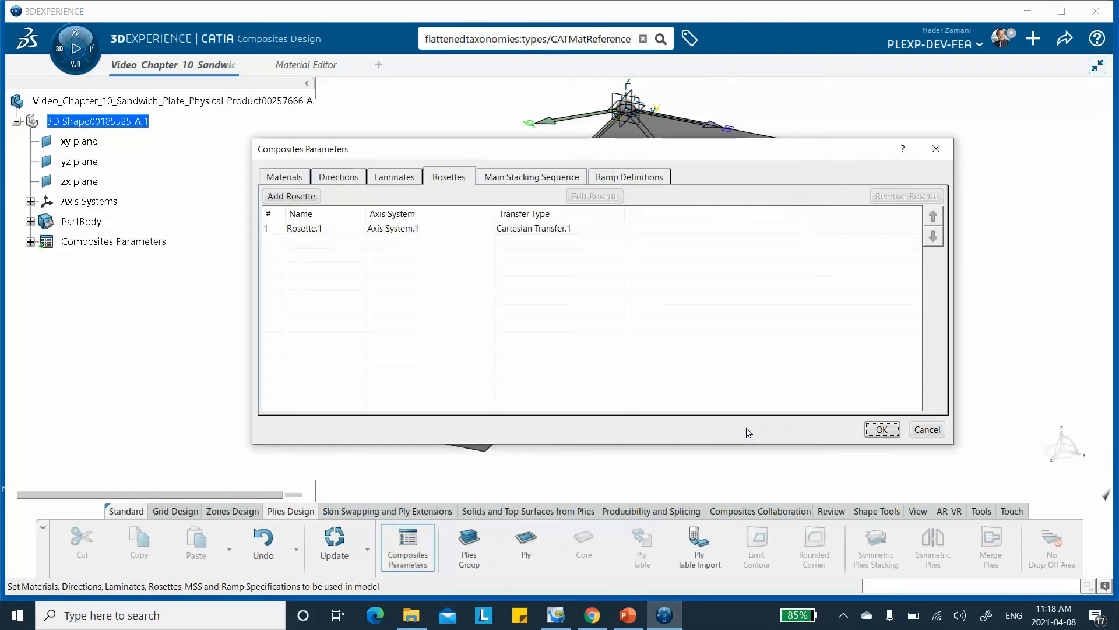
pyautogui.click(882, 430)
# Save the sandwich plate model with its composites parameters.
pyautogui.moveTo(782, 288); pyautogui.dragTo(767, 339, button='middle')
pyautogui.moveTo(608, 288); pyautogui.dragTo(626, 279, button='middle')
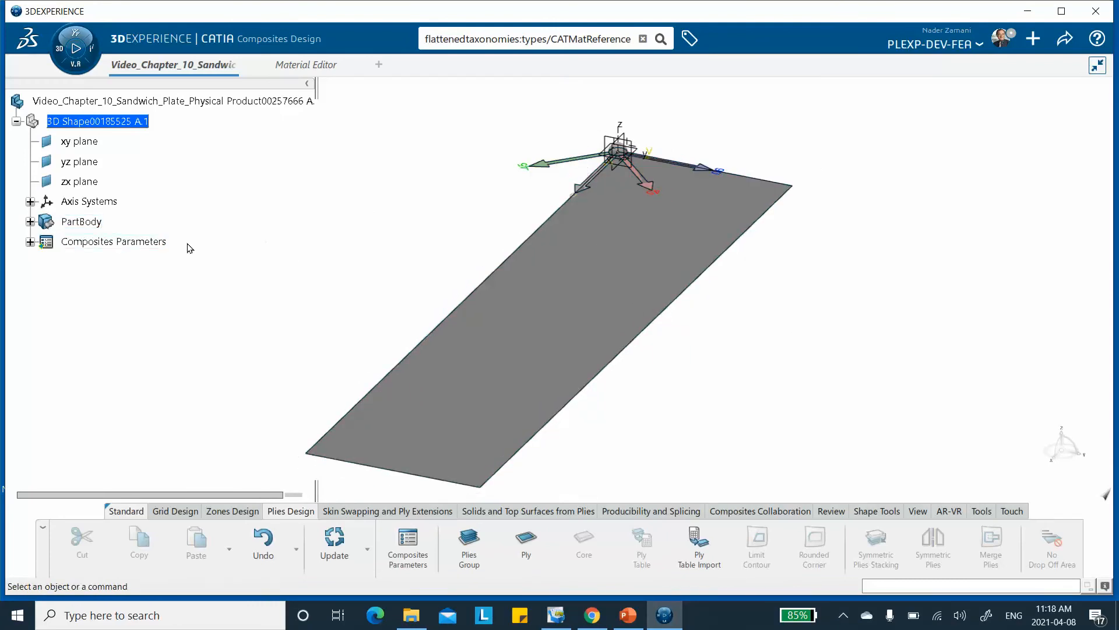
pyautogui.click(1062, 41)
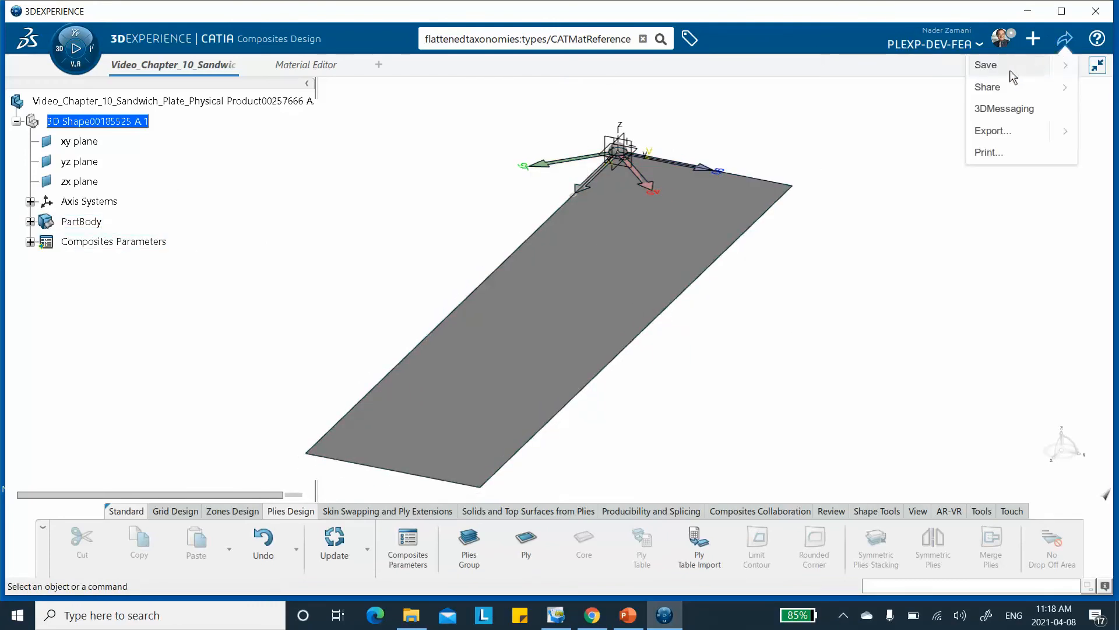
pyautogui.click(985, 65)
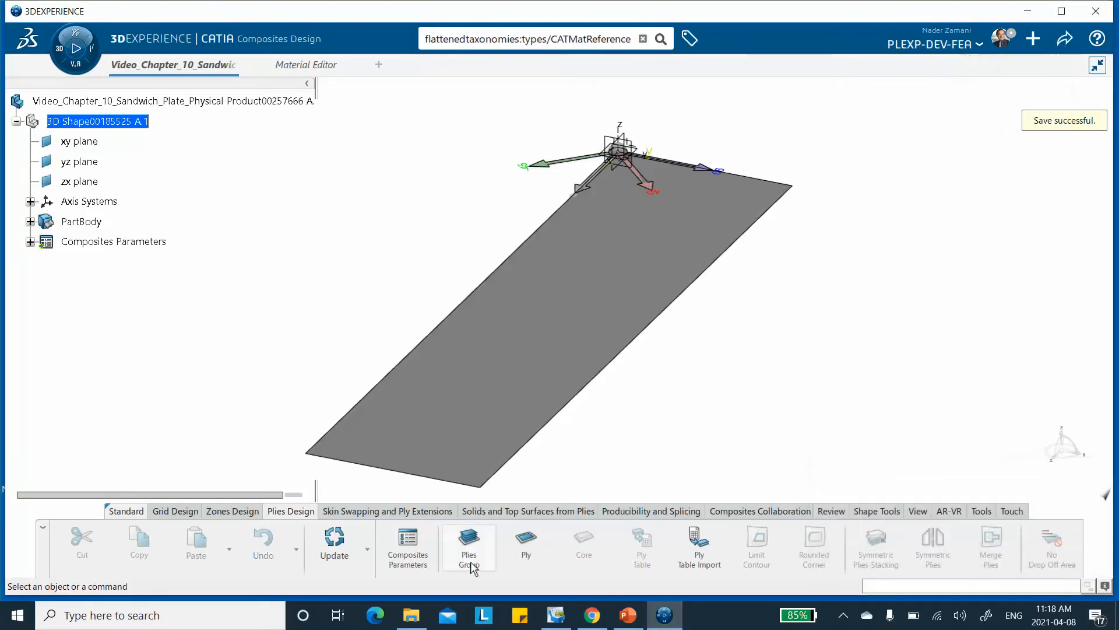
# Create a plies group on the plate's Fill.1 surface using Rosette.1.
pyautogui.click(468, 553)
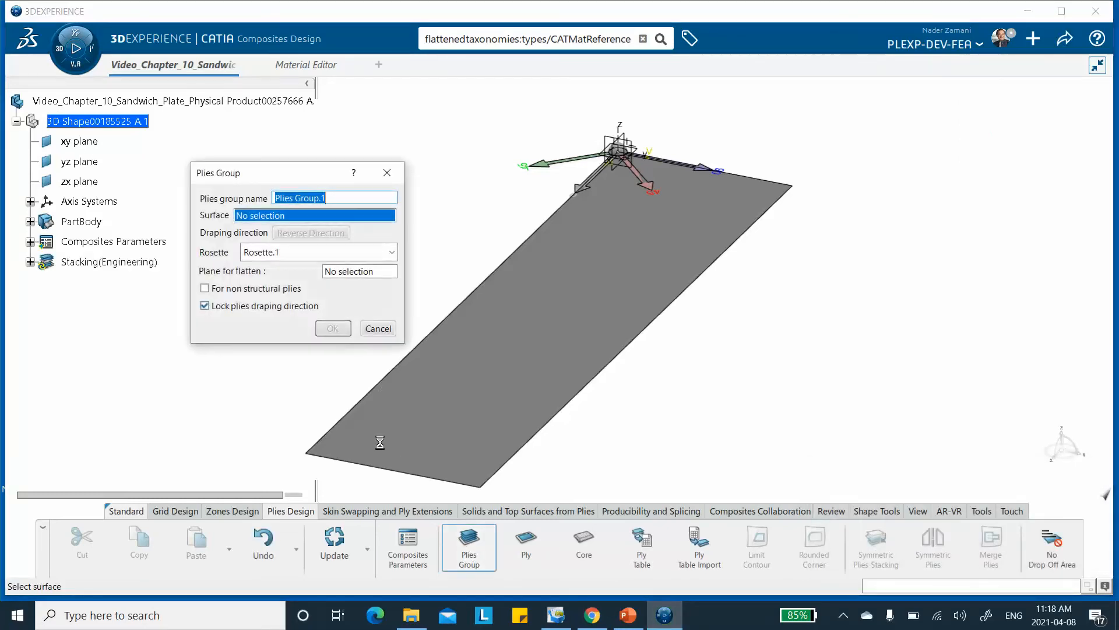
pyautogui.click(562, 295)
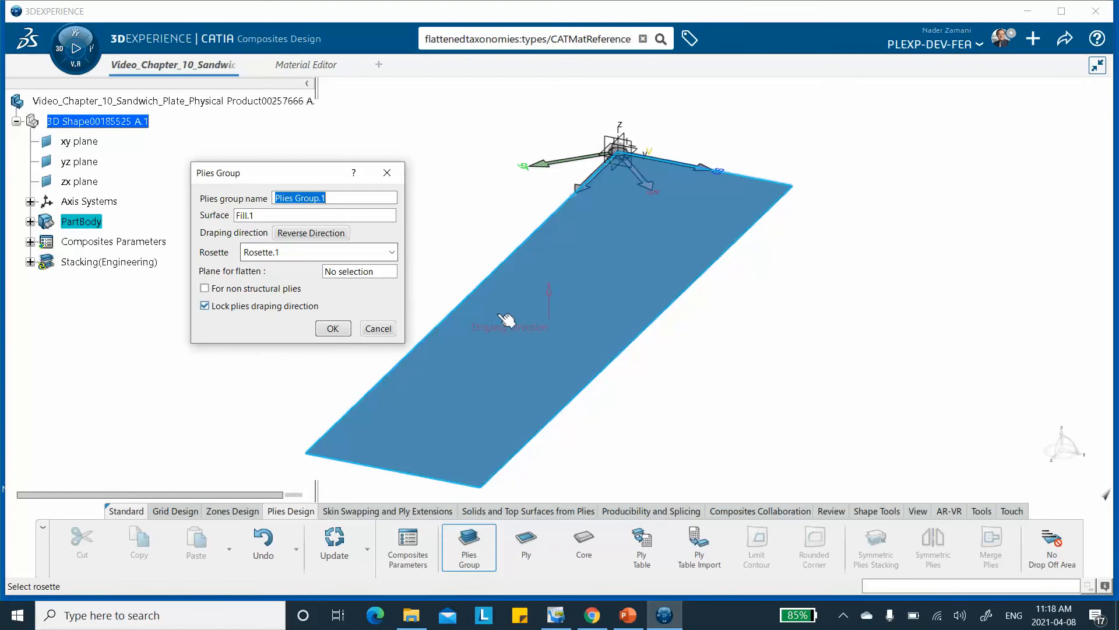
pyautogui.click(333, 329)
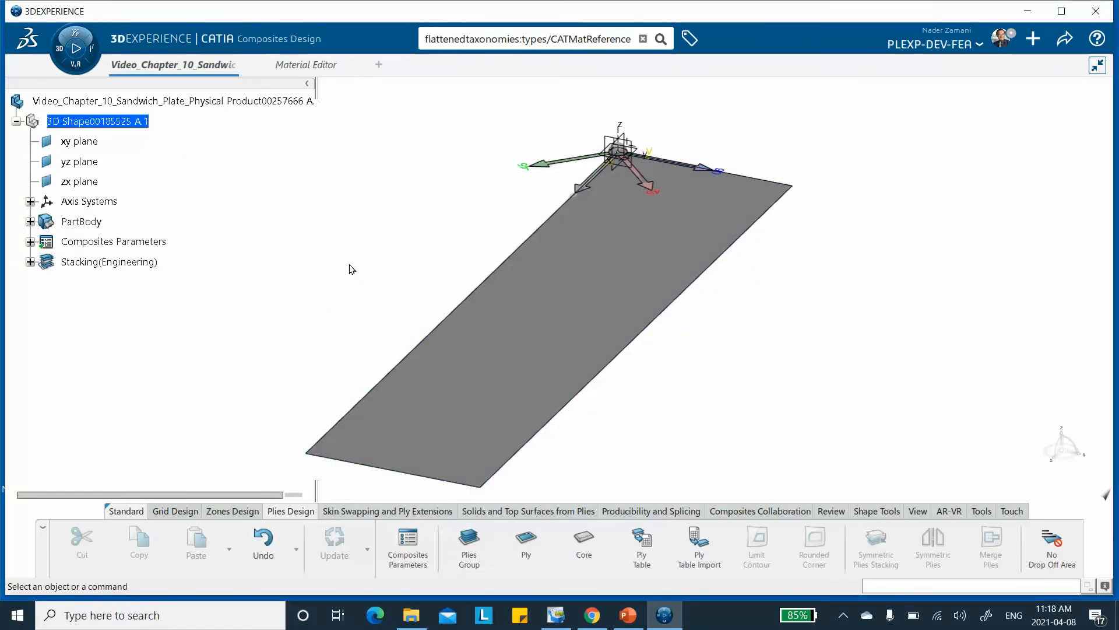
# Create the first ply in Plies Group.1 with Sketch.1 as contour, material Video_Ch10_Carbon_Epoxy and direction 0.
pyautogui.click(508, 544)
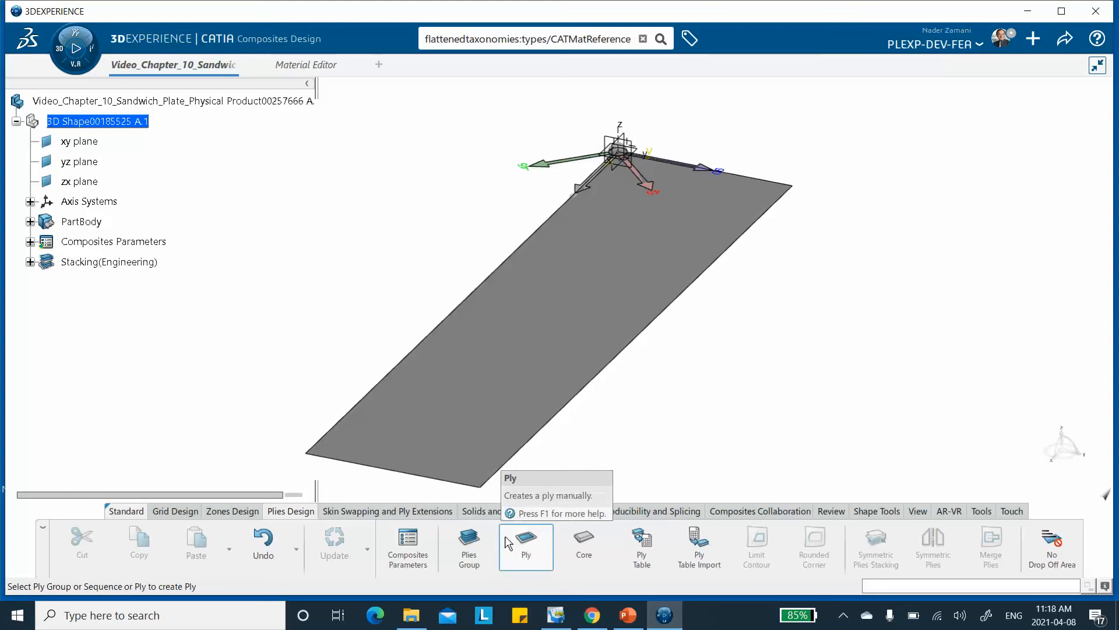
pyautogui.click(30, 262)
pyautogui.click(93, 282)
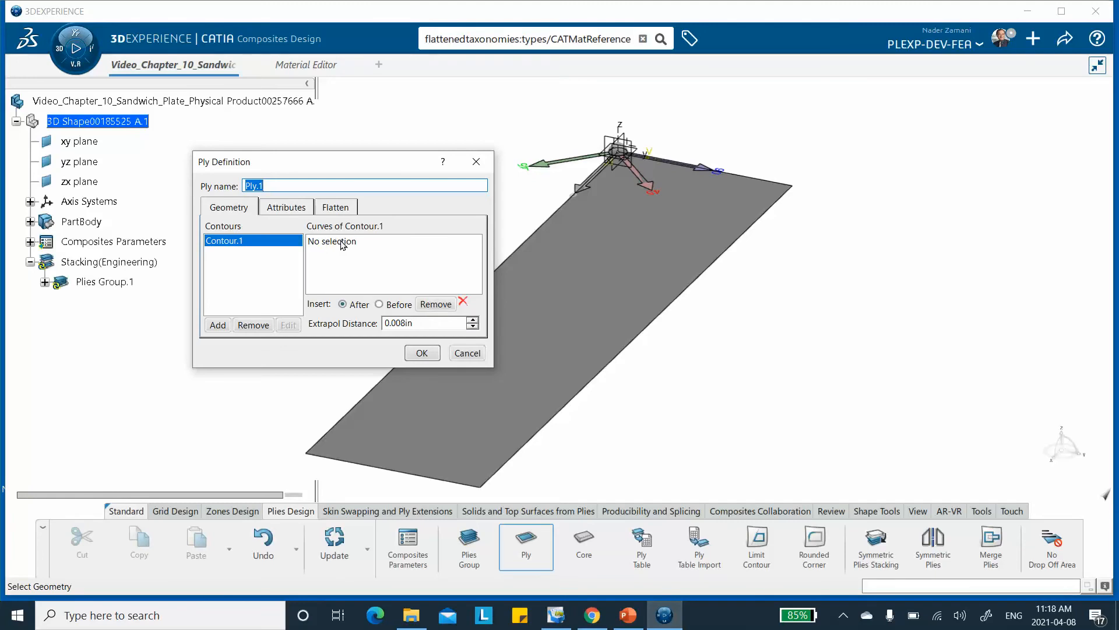
pyautogui.click(342, 242)
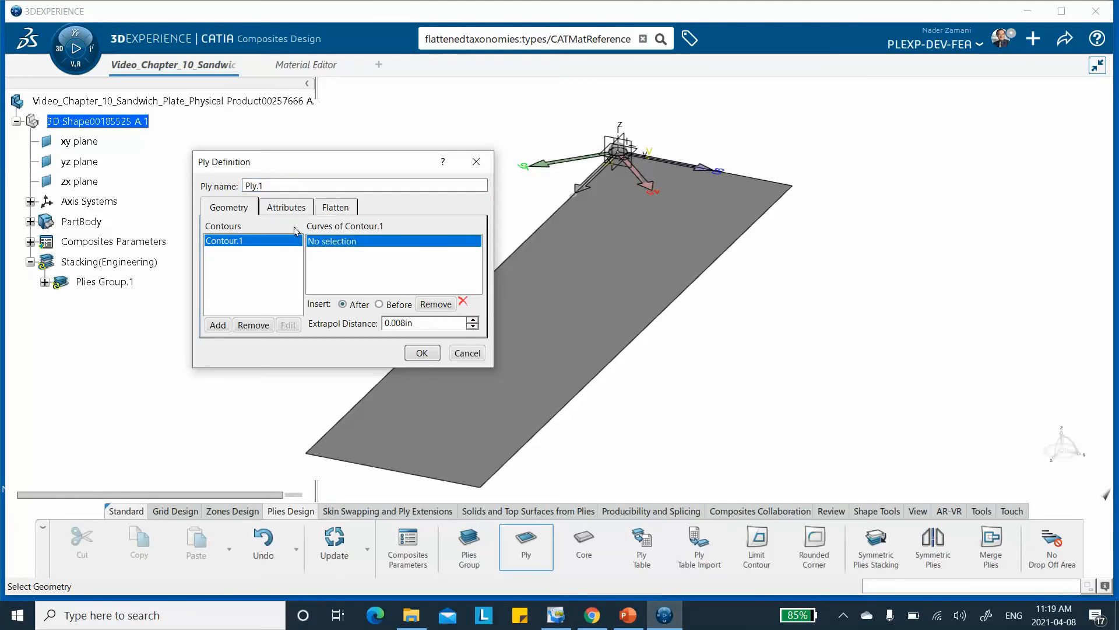
pyautogui.click(30, 221)
pyautogui.click(98, 242)
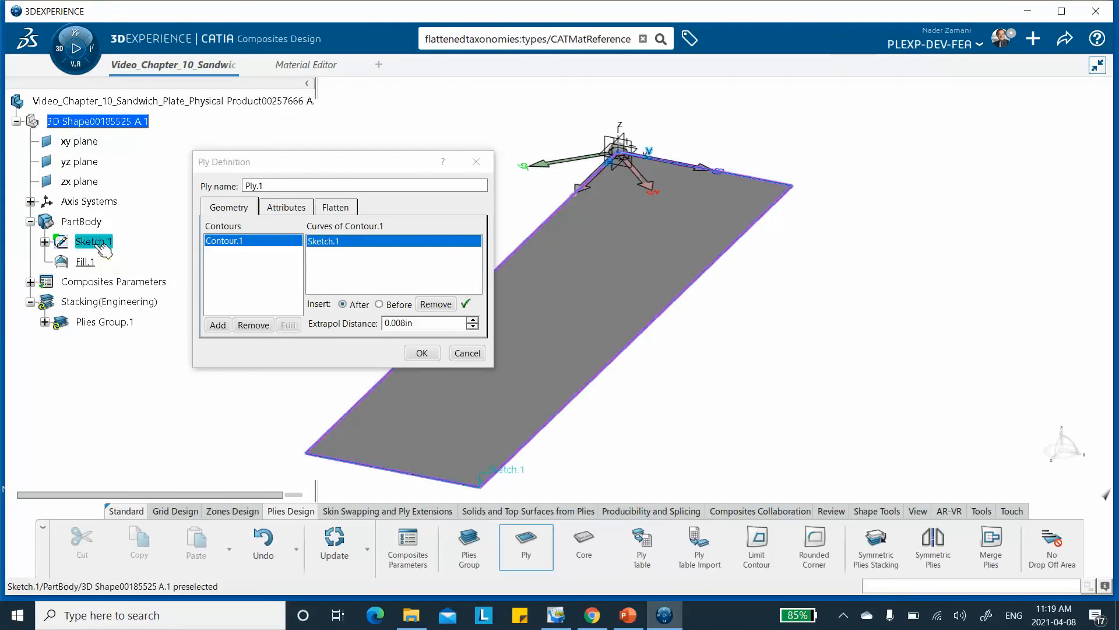
pyautogui.click(285, 208)
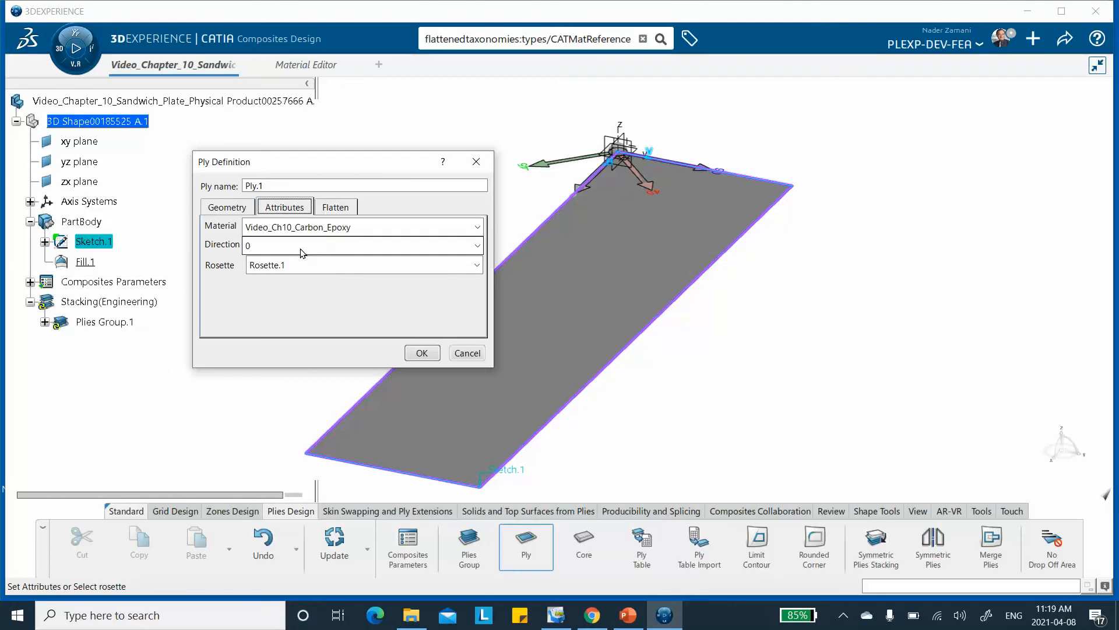
pyautogui.click(412, 350)
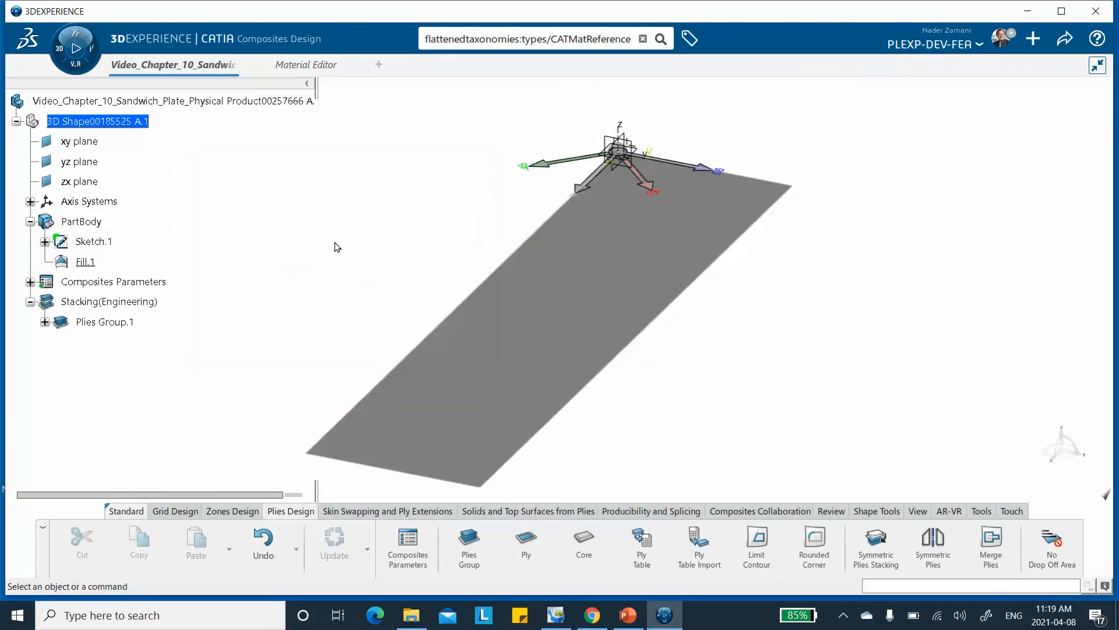
# Create the second ply in Plies Group.1 with Sketch.1 as contour, material Video_Ch10_Foam and direction 0.
pyautogui.click(526, 545)
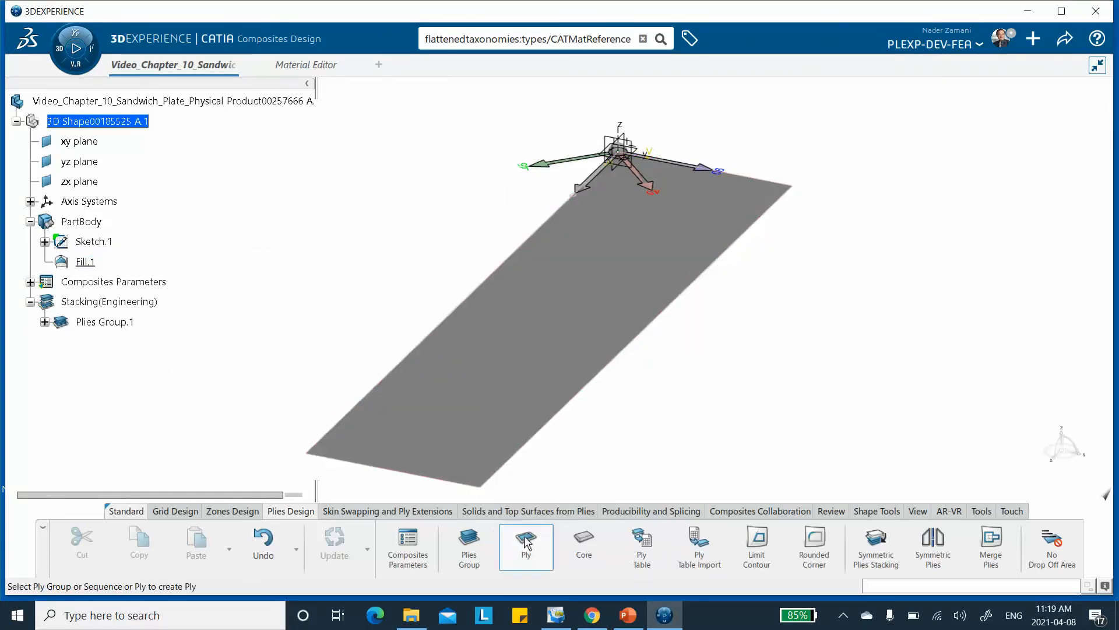
pyautogui.click(105, 321)
pyautogui.click(336, 243)
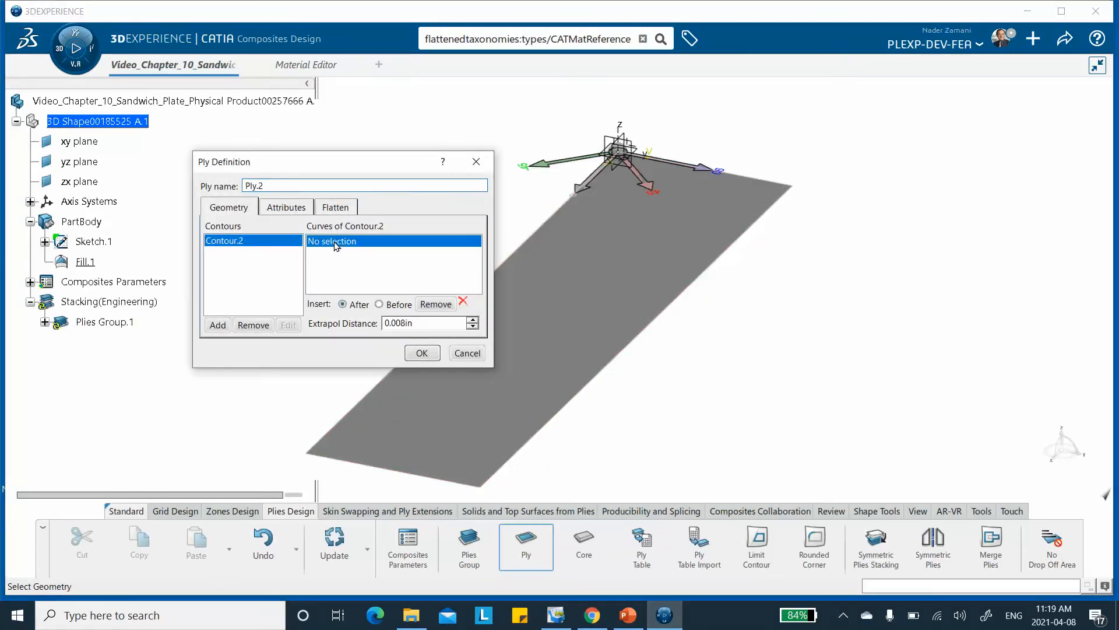
pyautogui.click(93, 241)
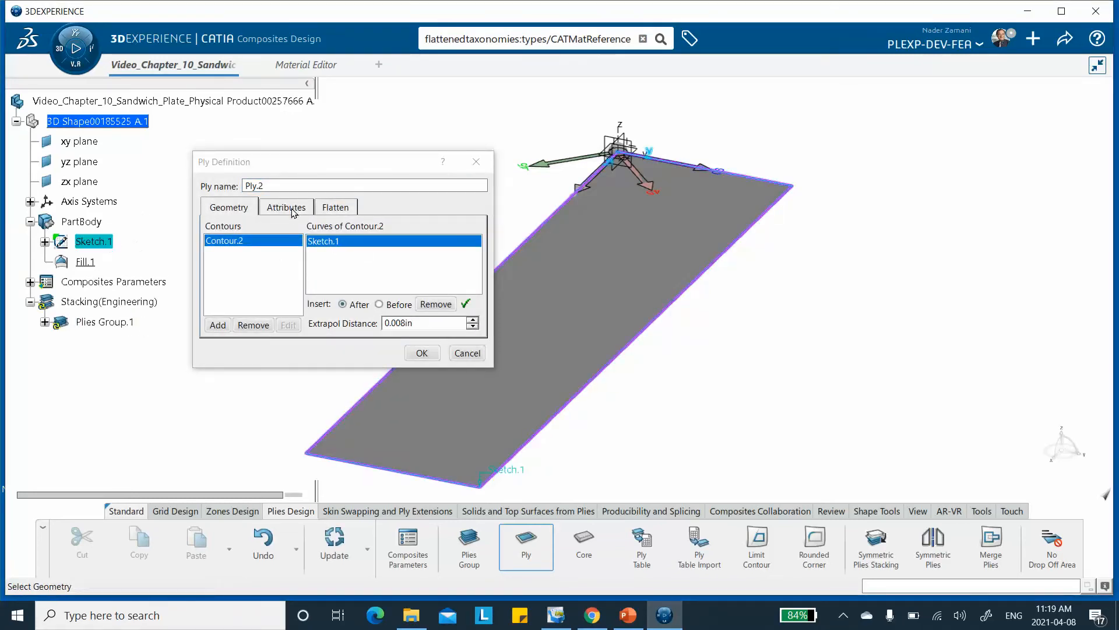
pyautogui.click(292, 209)
pyautogui.click(295, 227)
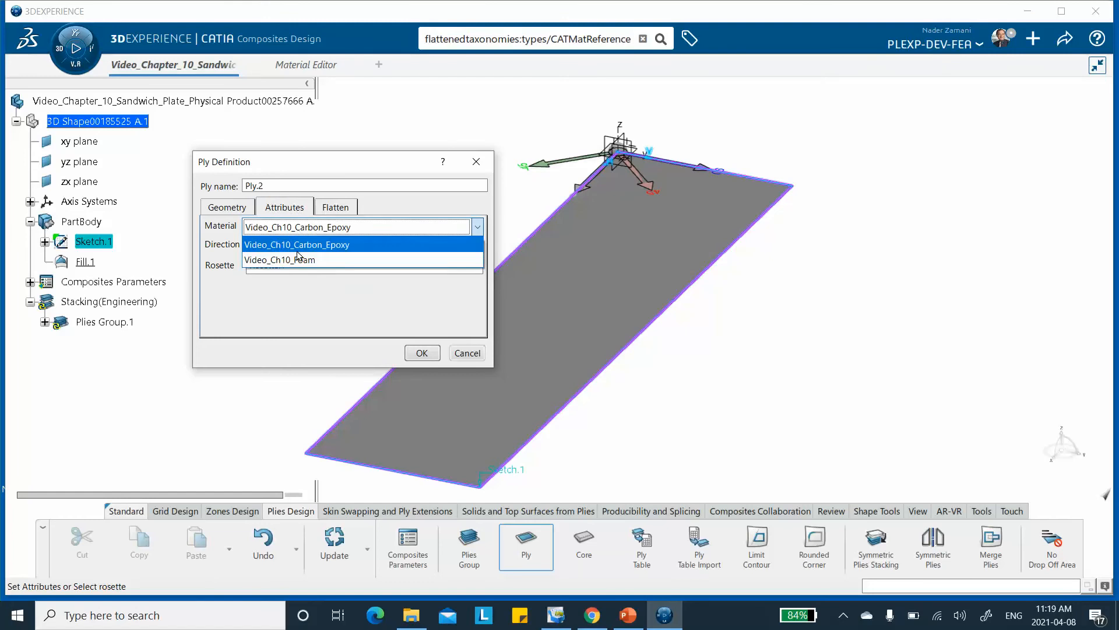
pyautogui.click(298, 261)
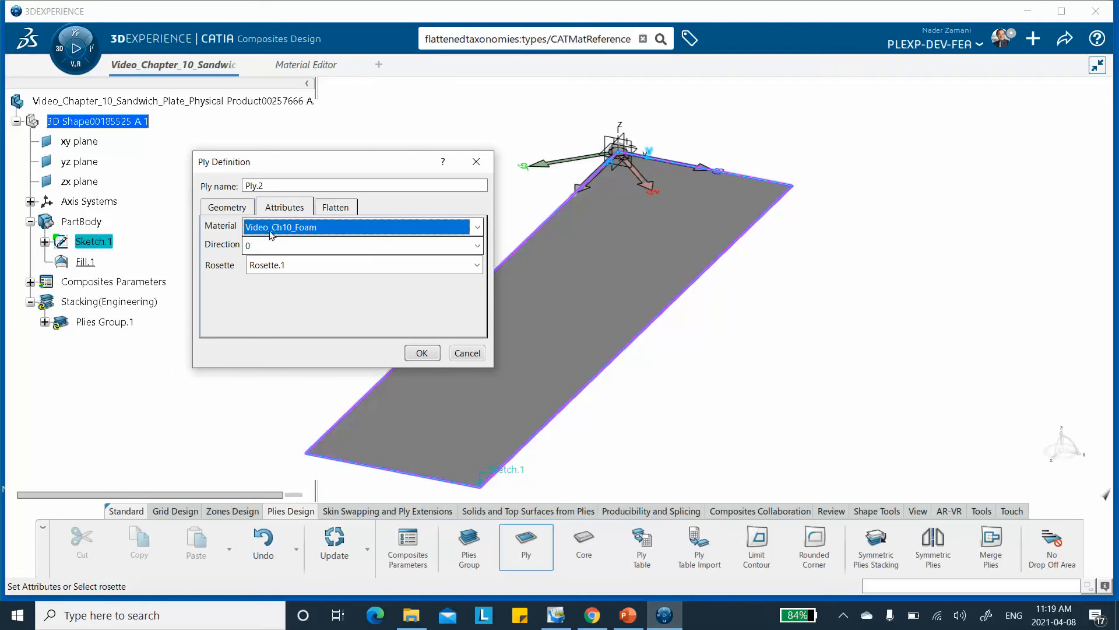
pyautogui.click(423, 353)
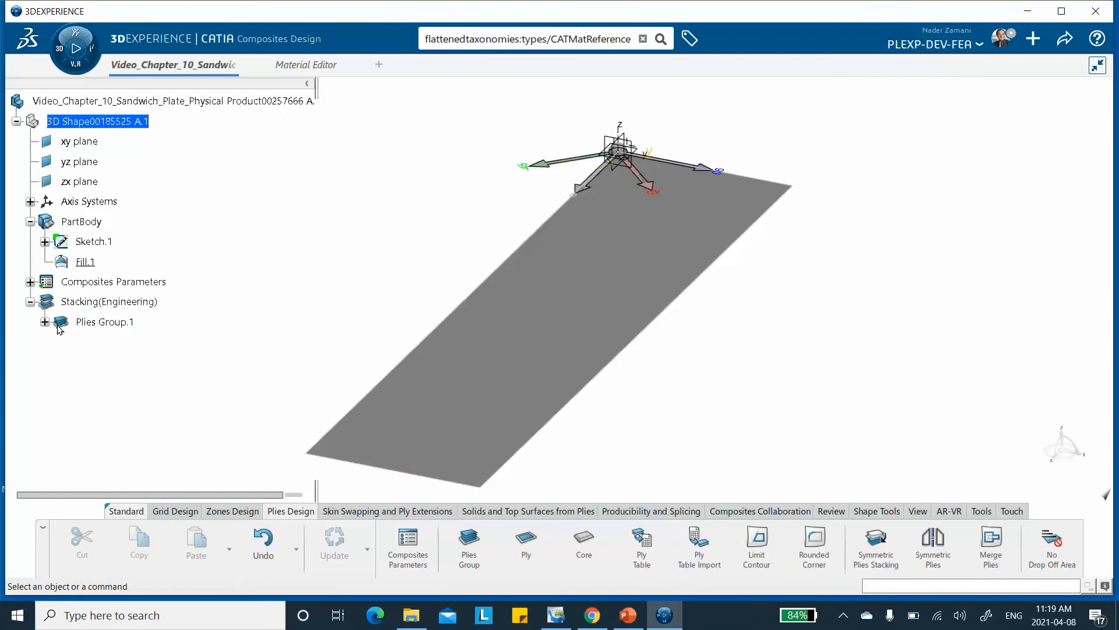
# Create the third ply in Plies Group.1 with Sketch.1 as contour, material Video_Ch10_Carbon_Epoxy and direction 0.
pyautogui.click(526, 548)
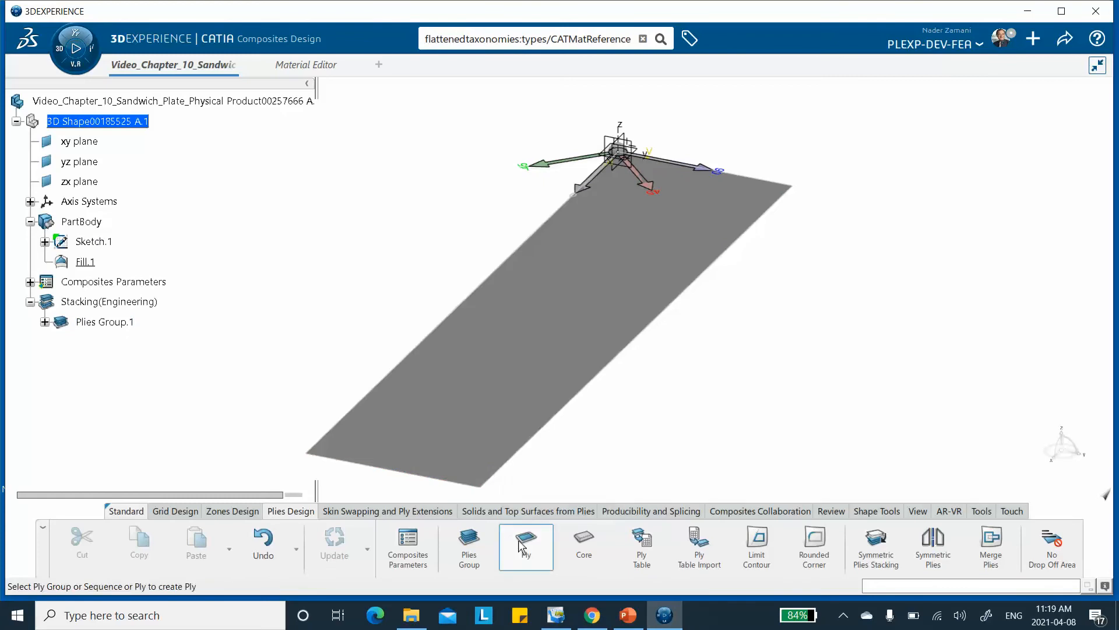
pyautogui.click(134, 322)
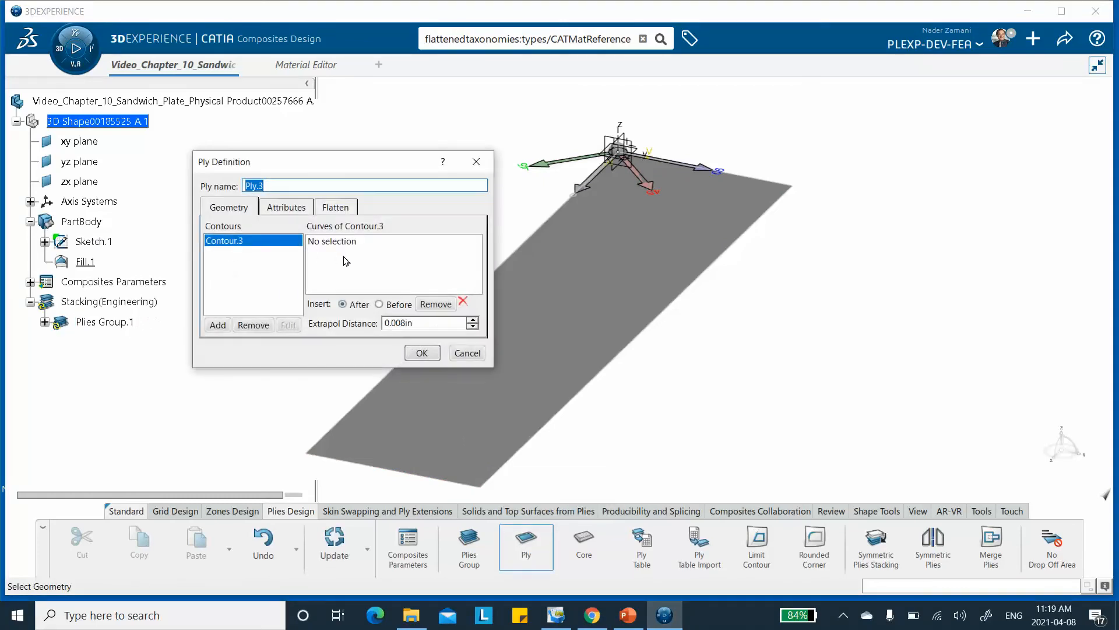
pyautogui.click(93, 242)
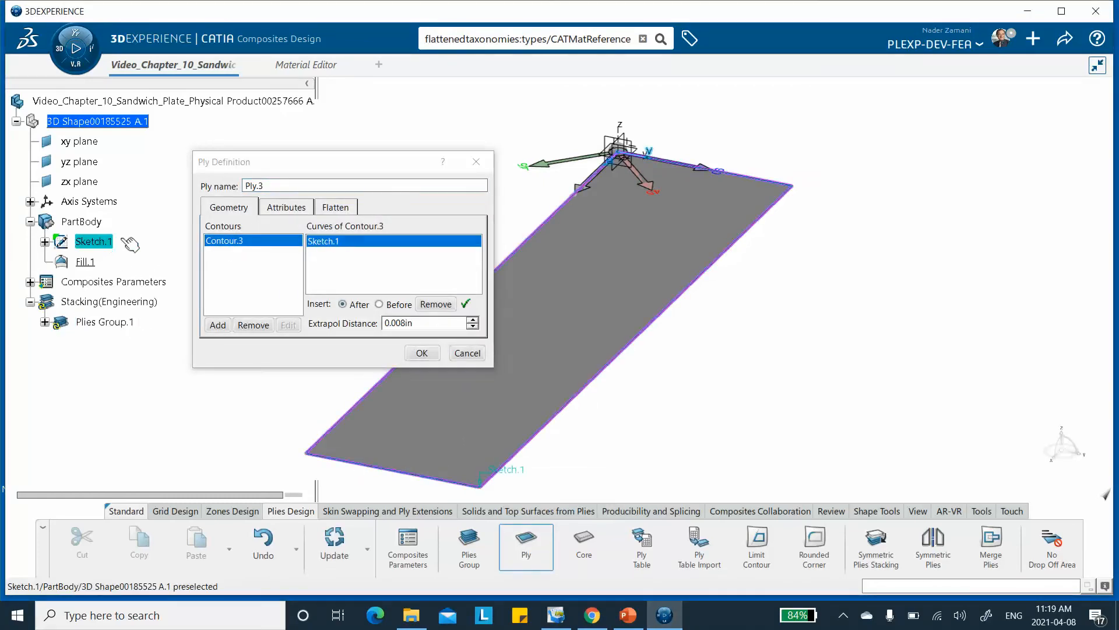
pyautogui.click(275, 209)
pyautogui.click(288, 227)
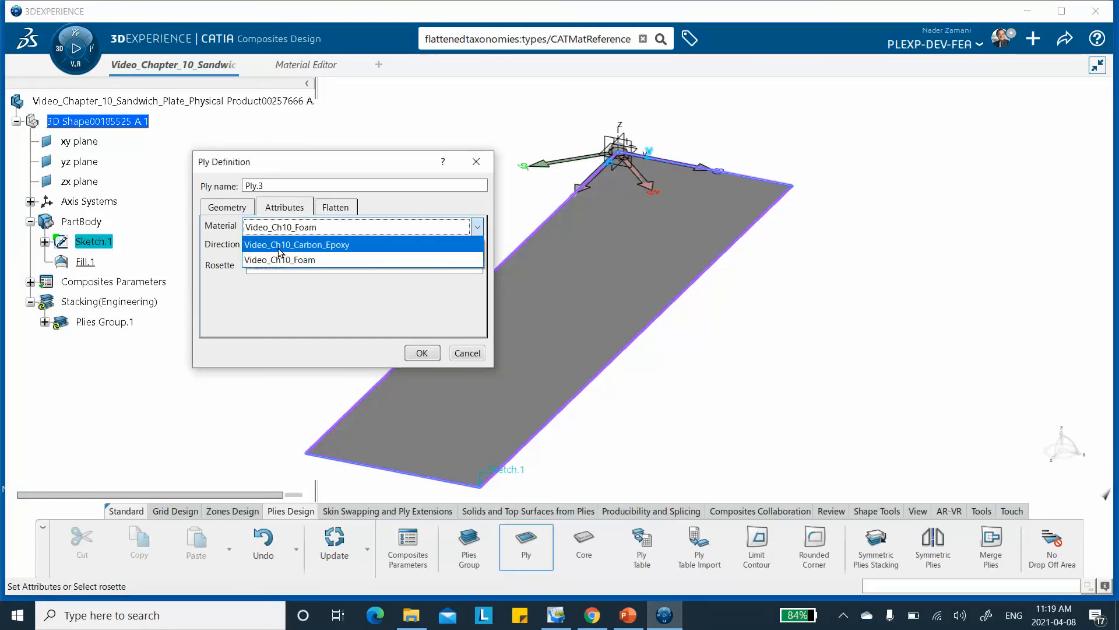
pyautogui.click(291, 245)
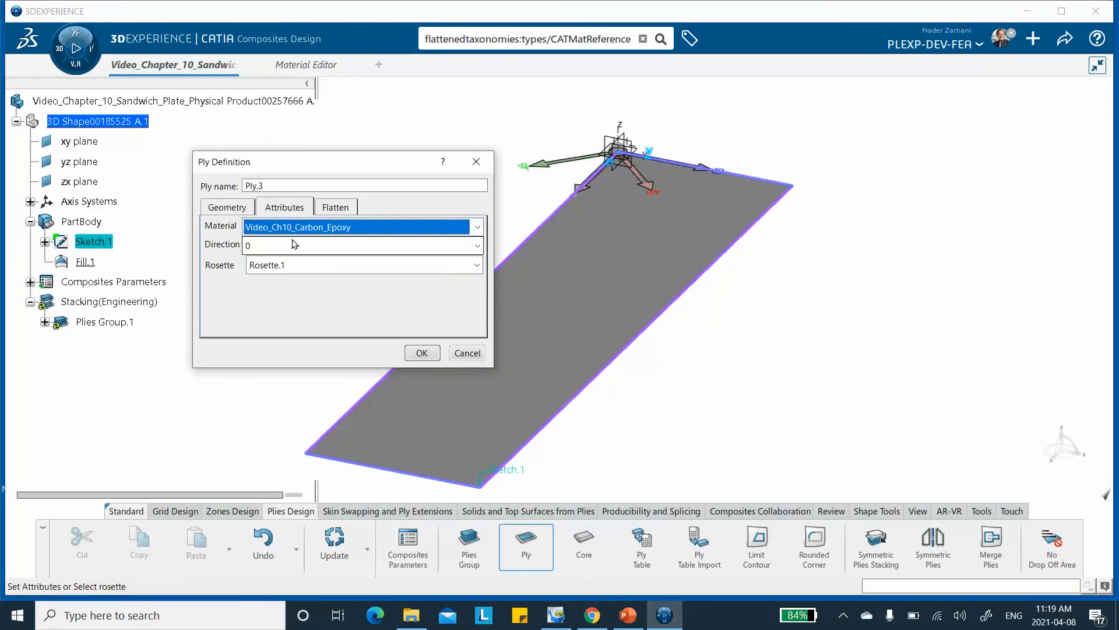
pyautogui.click(424, 354)
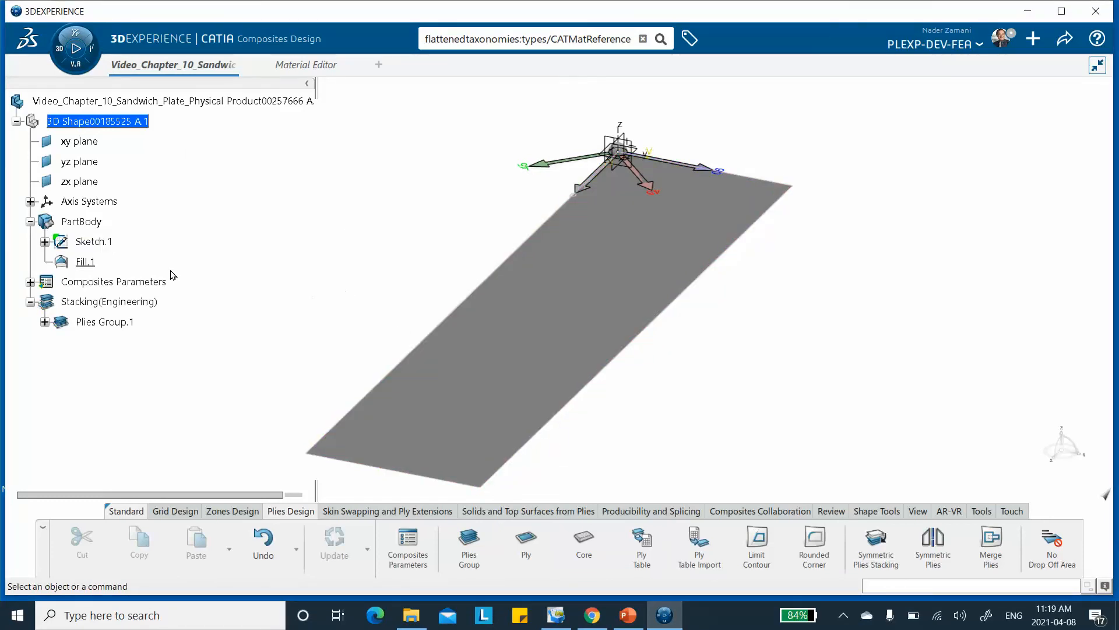
# Preview the exploded plies of Plies Group.1 with the Ply Exploder, first as thick stepped plies, then as thin stepped surfaces.
pyautogui.scroll(-2, 182, 272)
pyautogui.scroll(2, 235, 279)
pyautogui.moveTo(710, 464); pyautogui.dragTo(732, 389, button='middle')
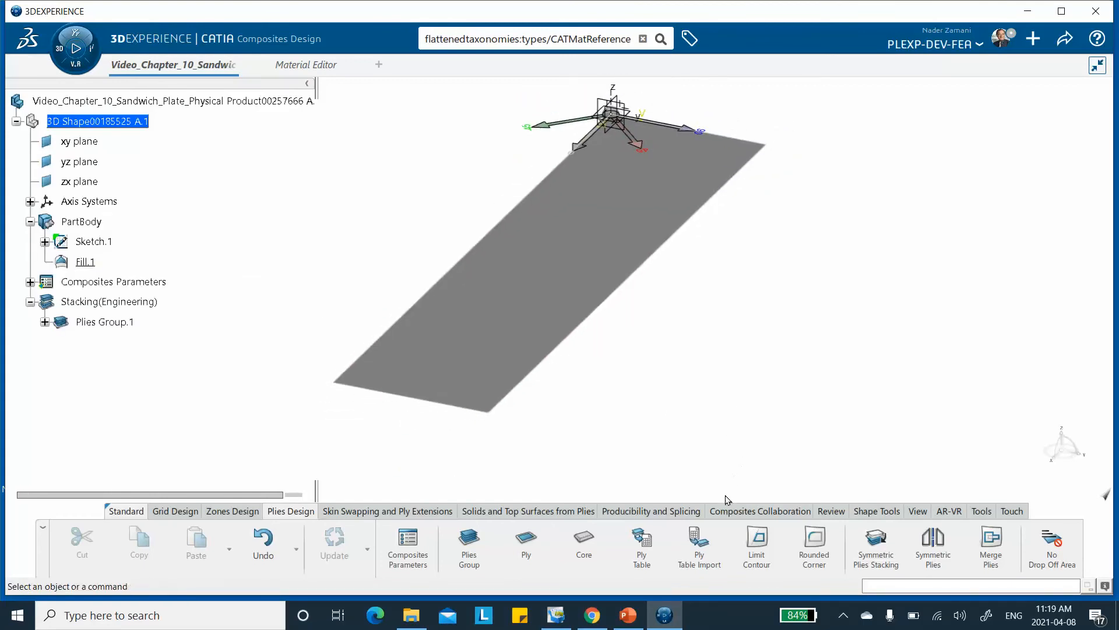
pyautogui.click(829, 510)
pyautogui.click(763, 540)
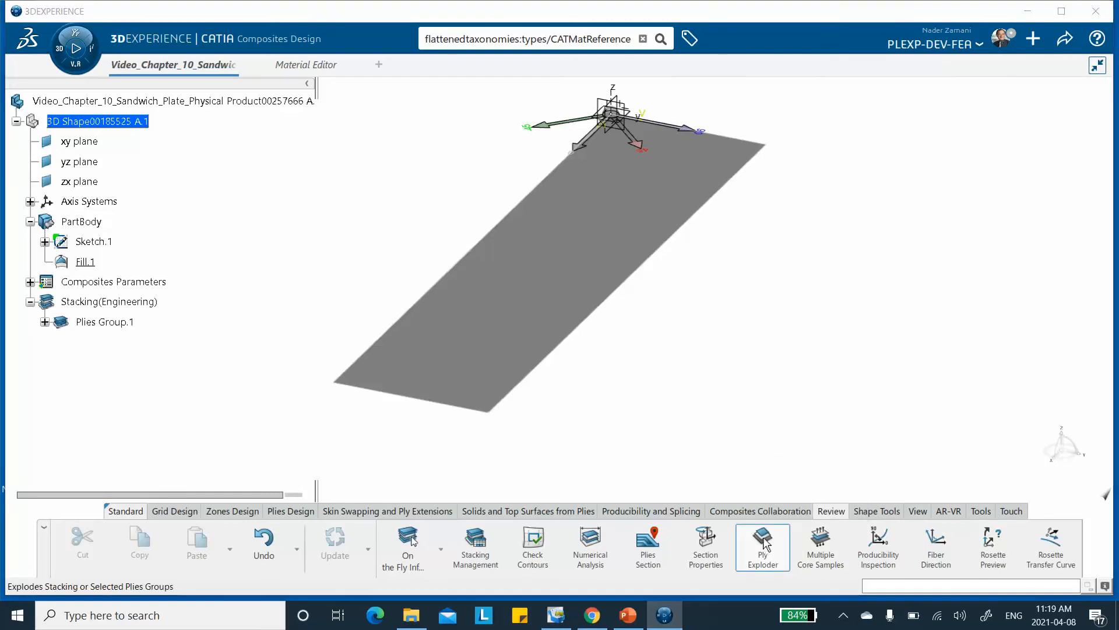
pyautogui.click(819, 192)
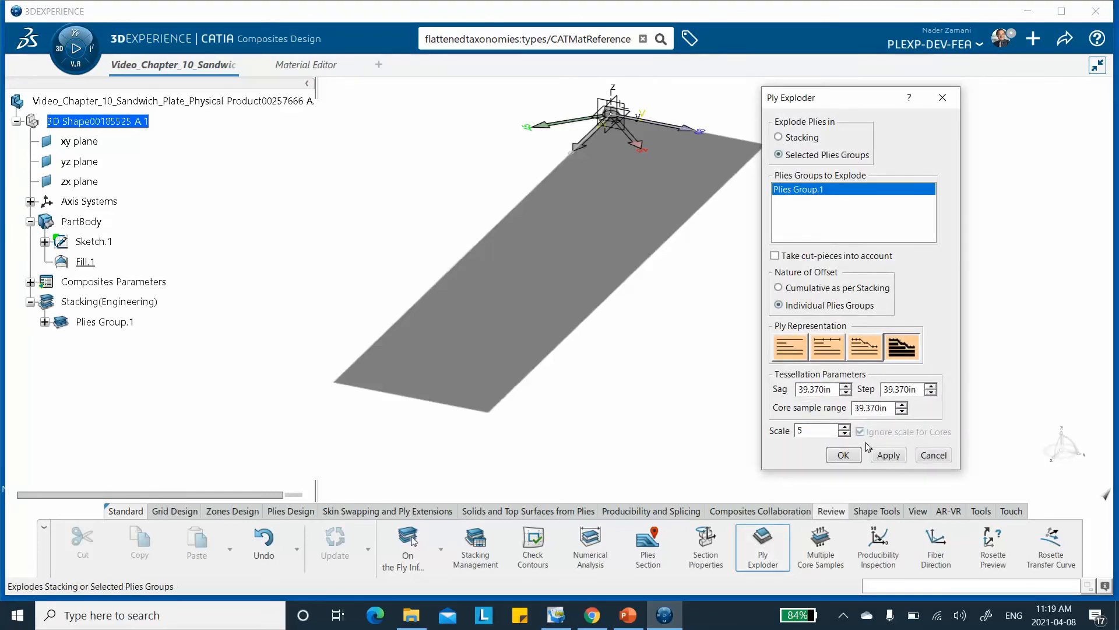
pyautogui.click(884, 461)
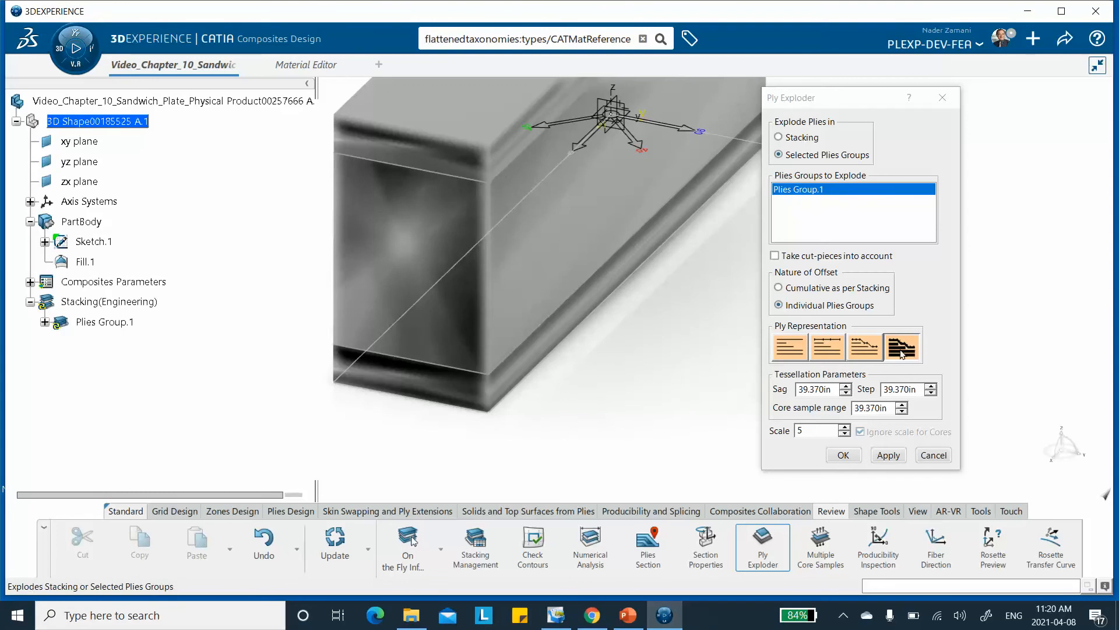
pyautogui.click(852, 352)
pyautogui.click(883, 455)
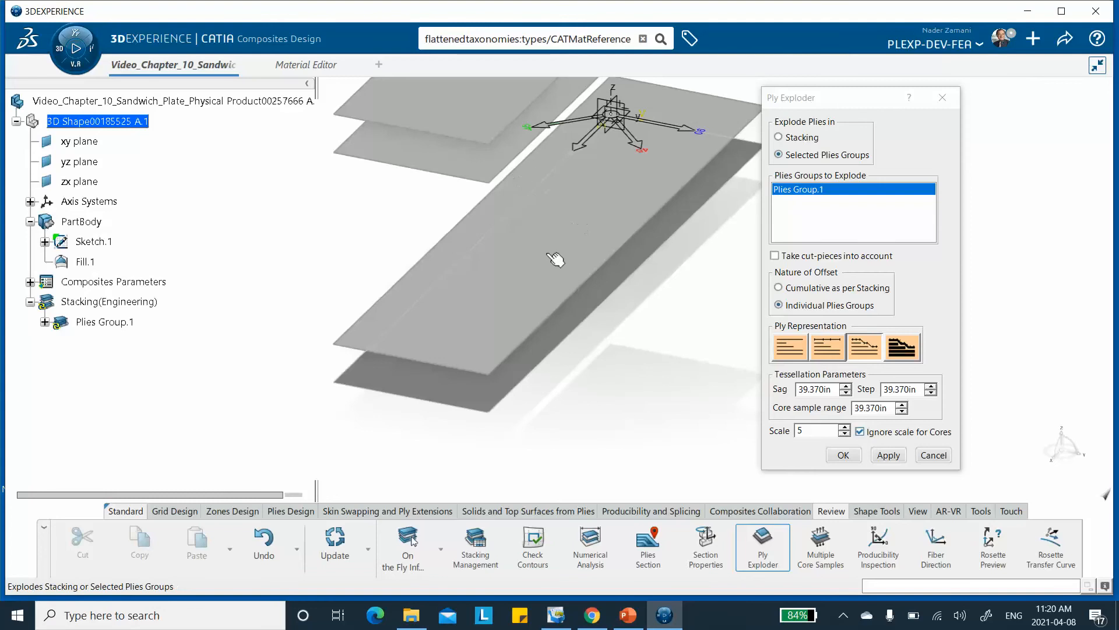
pyautogui.click(839, 457)
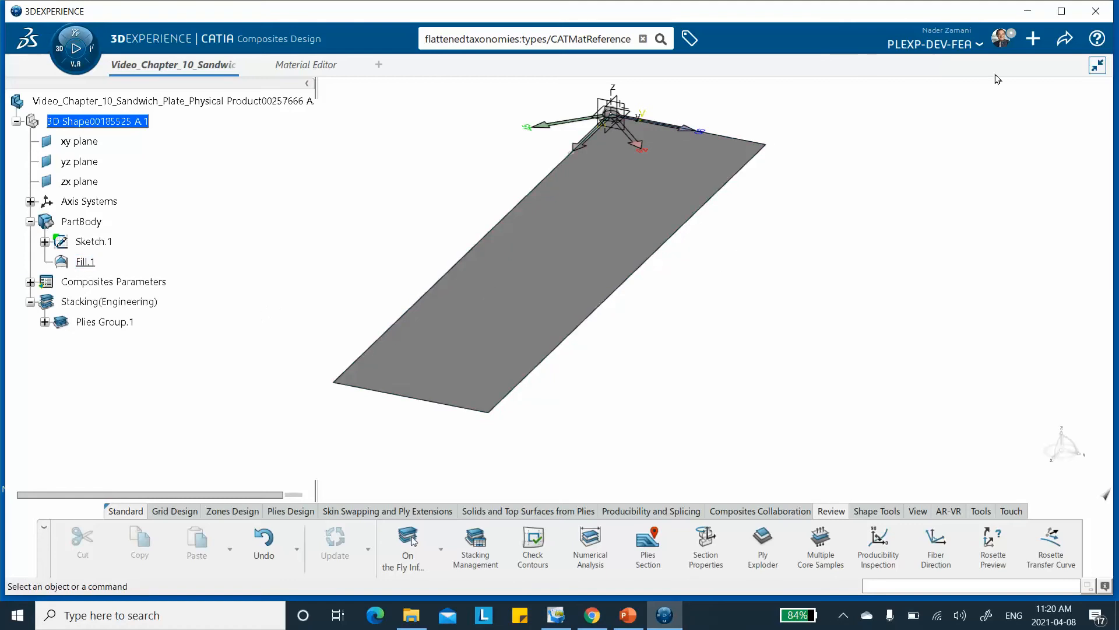
# Save the sandwich plate model with its completed ply layup.
pyautogui.click(1034, 38)
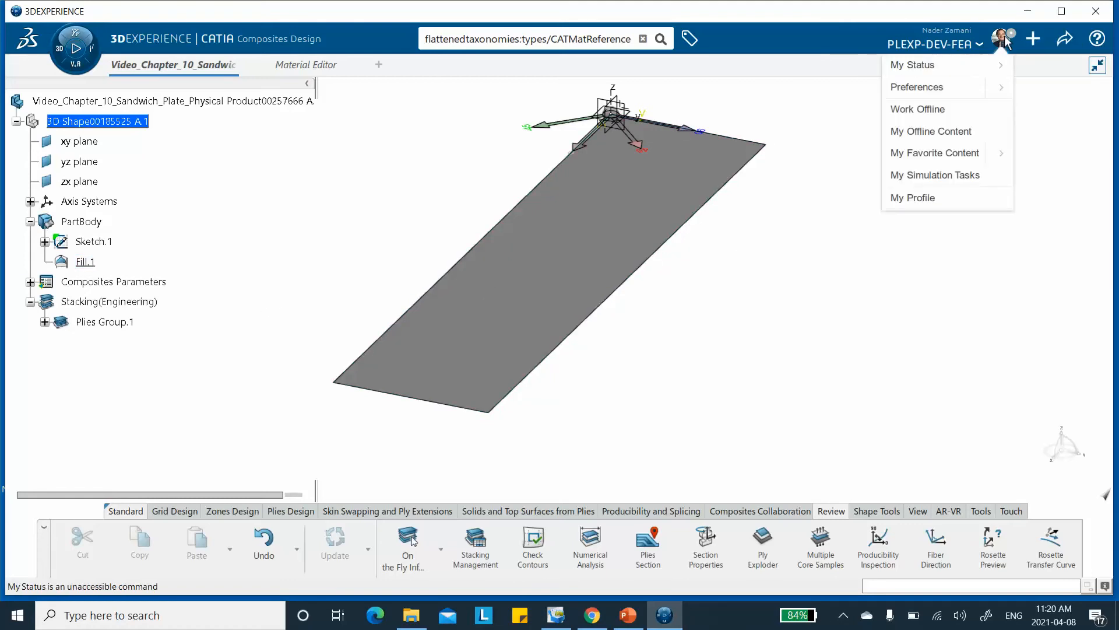
pyautogui.click(1065, 40)
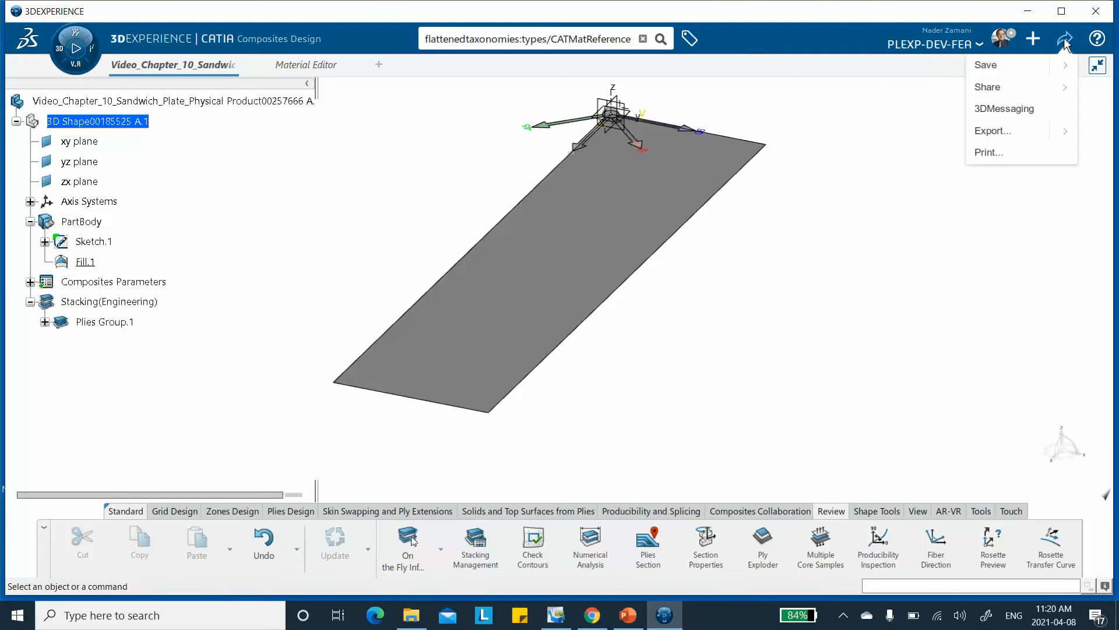
pyautogui.click(985, 66)
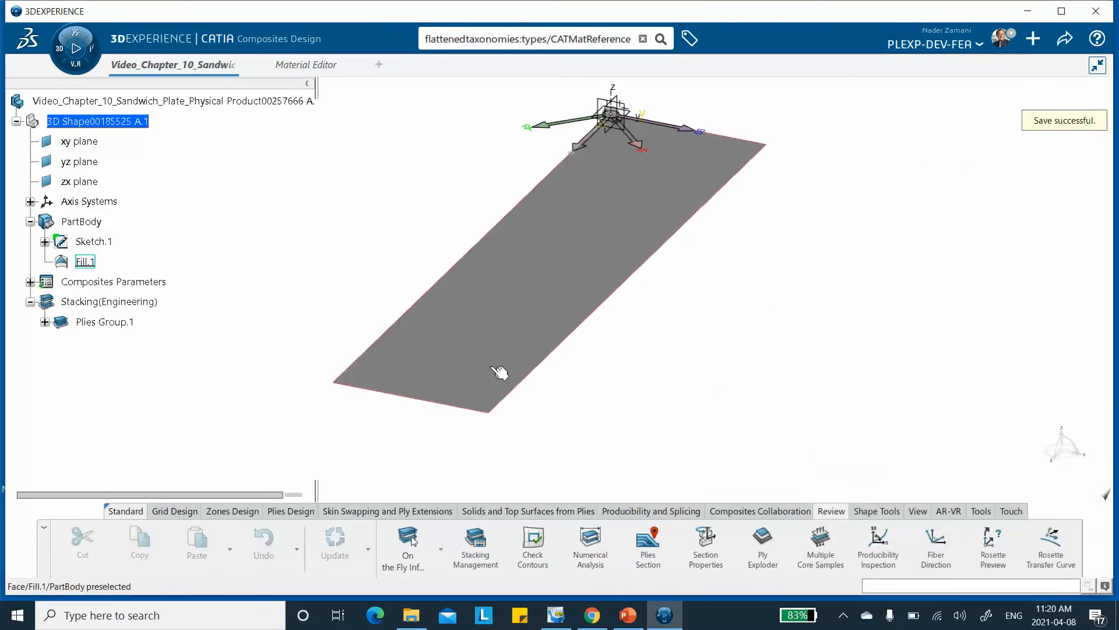
# Switch to Structural Model Creation and create a finite element model supported on main bodies with automatic initialization.
pyautogui.click(61, 49)
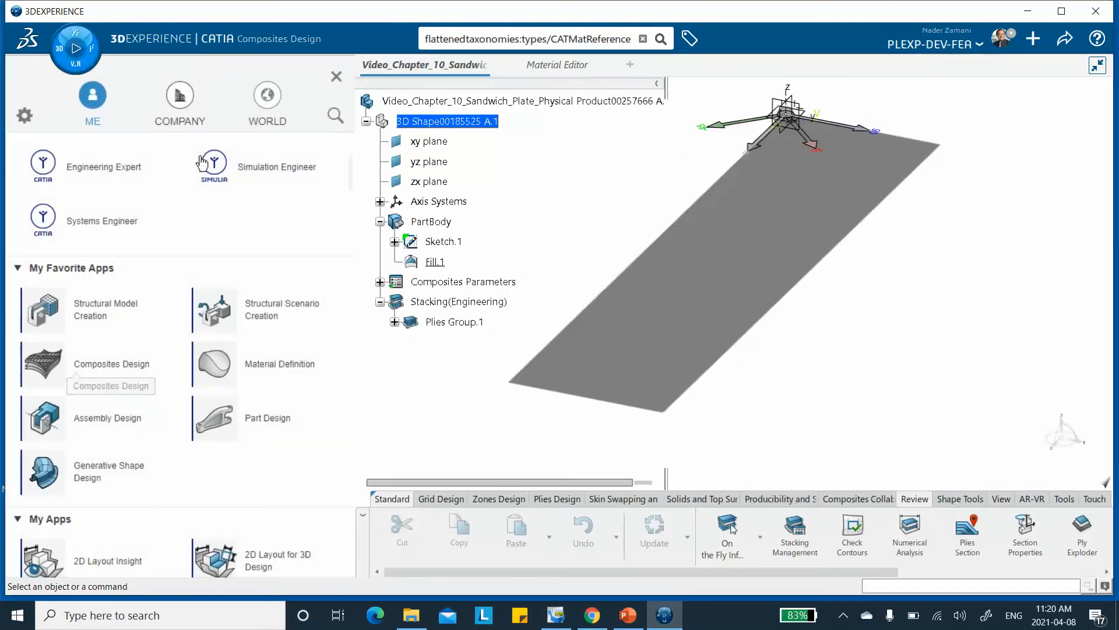
pyautogui.click(103, 315)
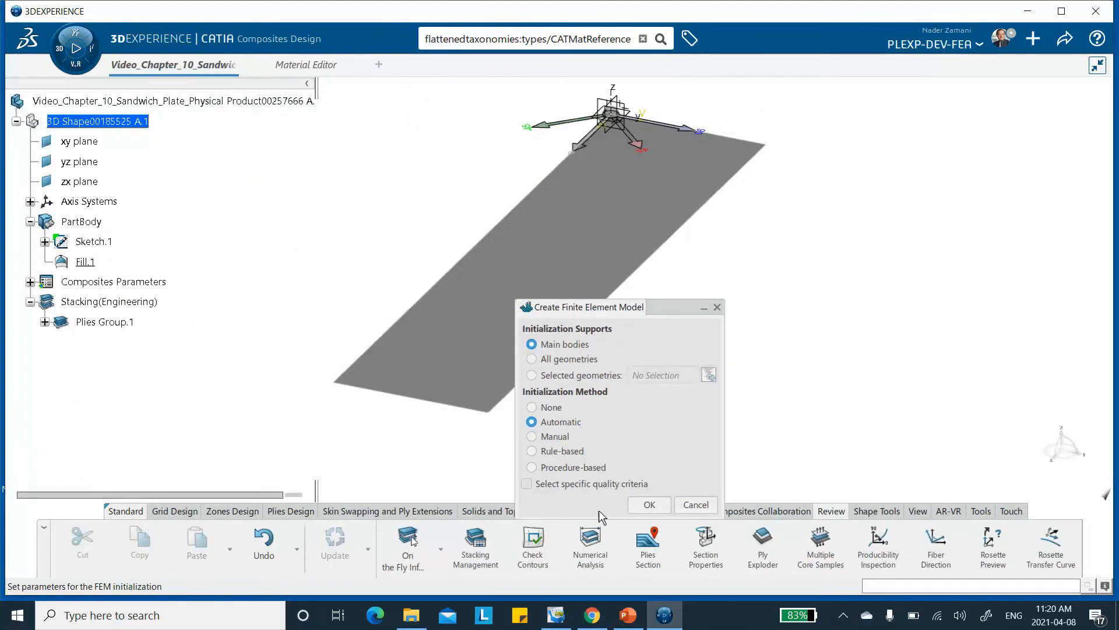
pyautogui.click(646, 504)
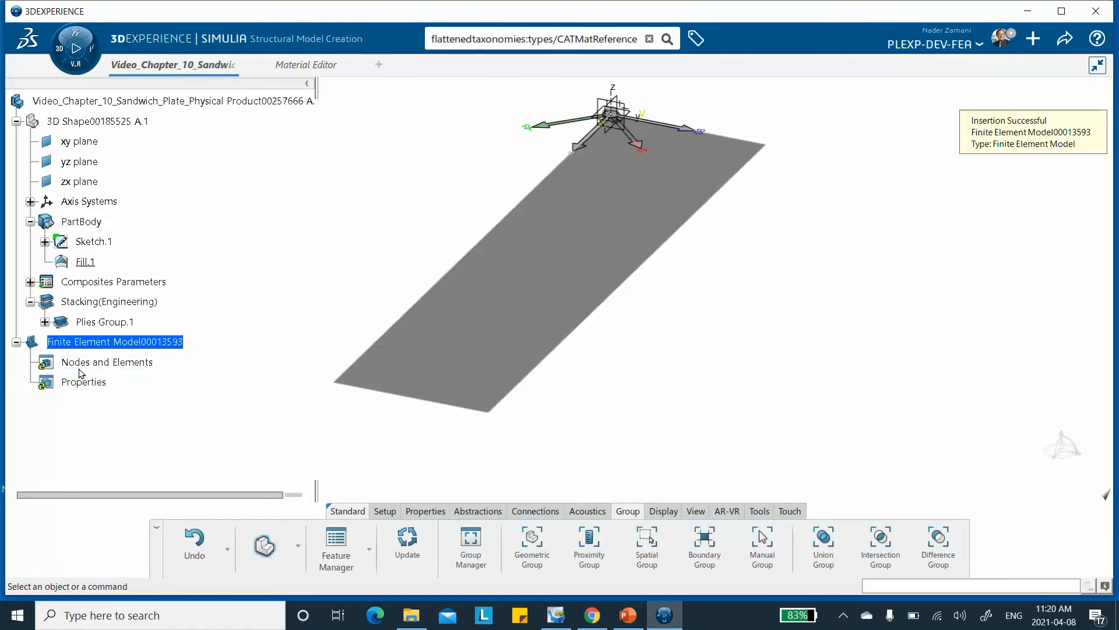
# Create a Surface Quad Mesh on the plate's PartBody with quadratic elements and a mesh size of 0.125 in.
pyautogui.click(369, 548)
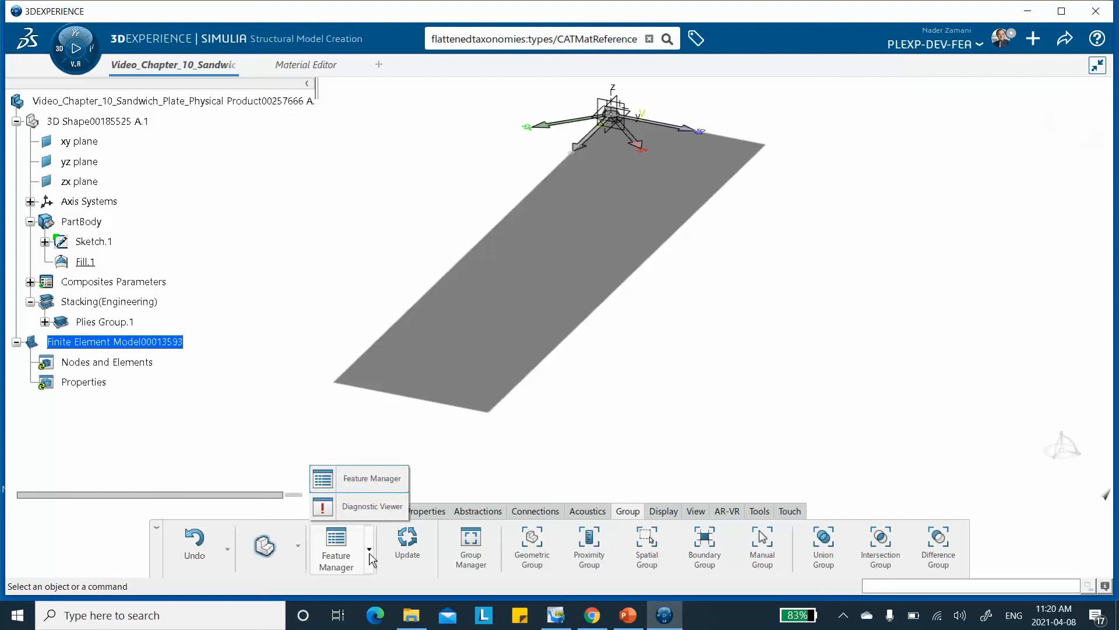
pyautogui.click(296, 557)
pyautogui.click(280, 449)
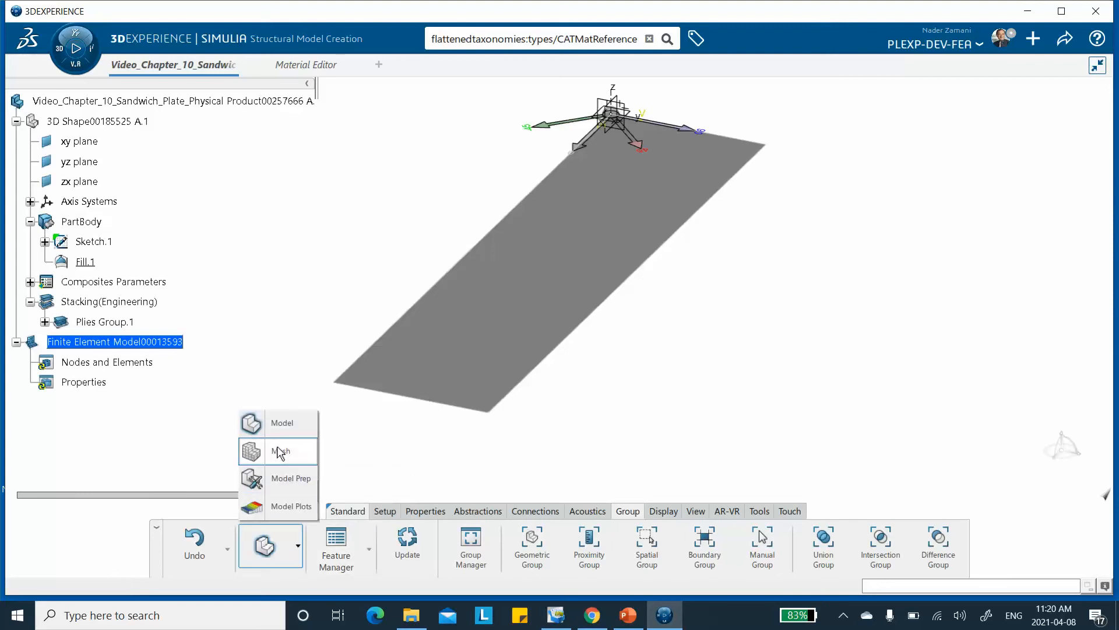
pyautogui.click(686, 531)
pyautogui.click(622, 224)
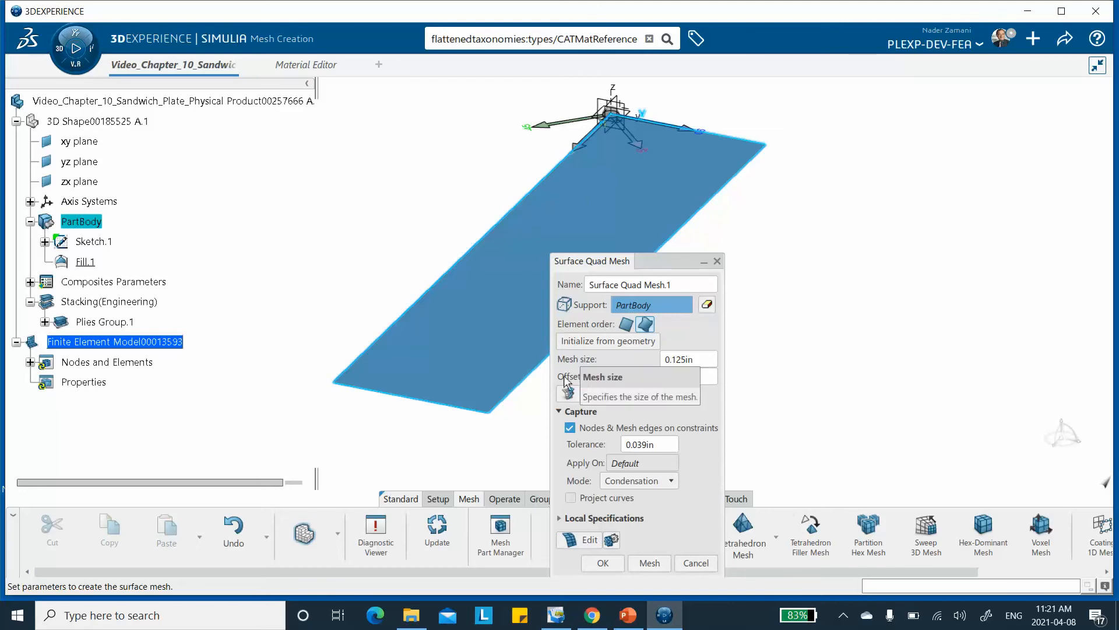
pyautogui.click(644, 325)
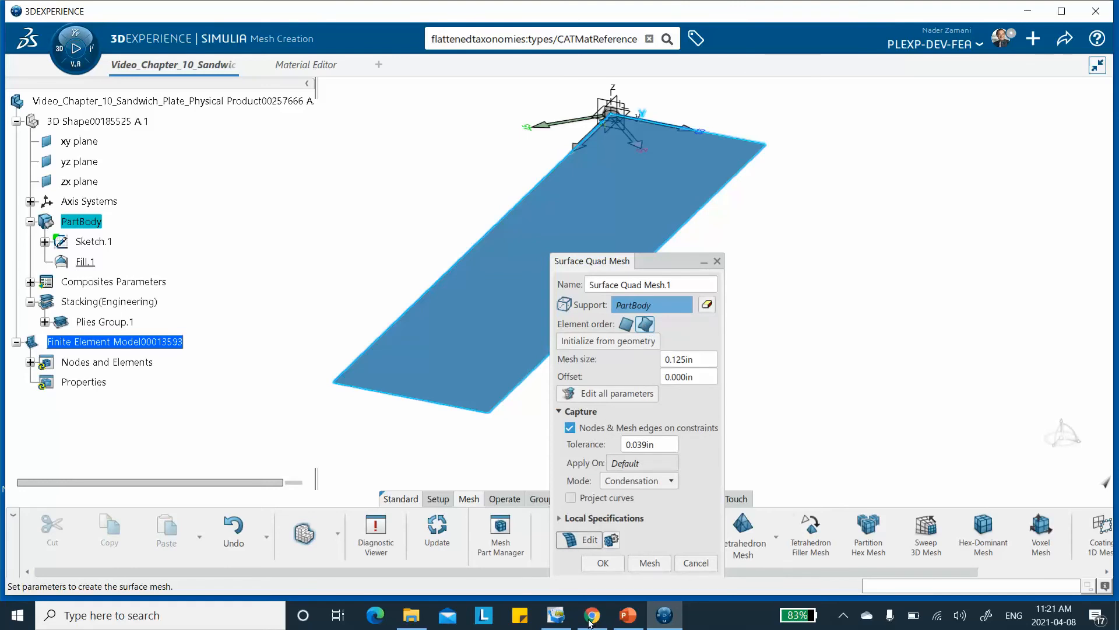
pyautogui.click(655, 565)
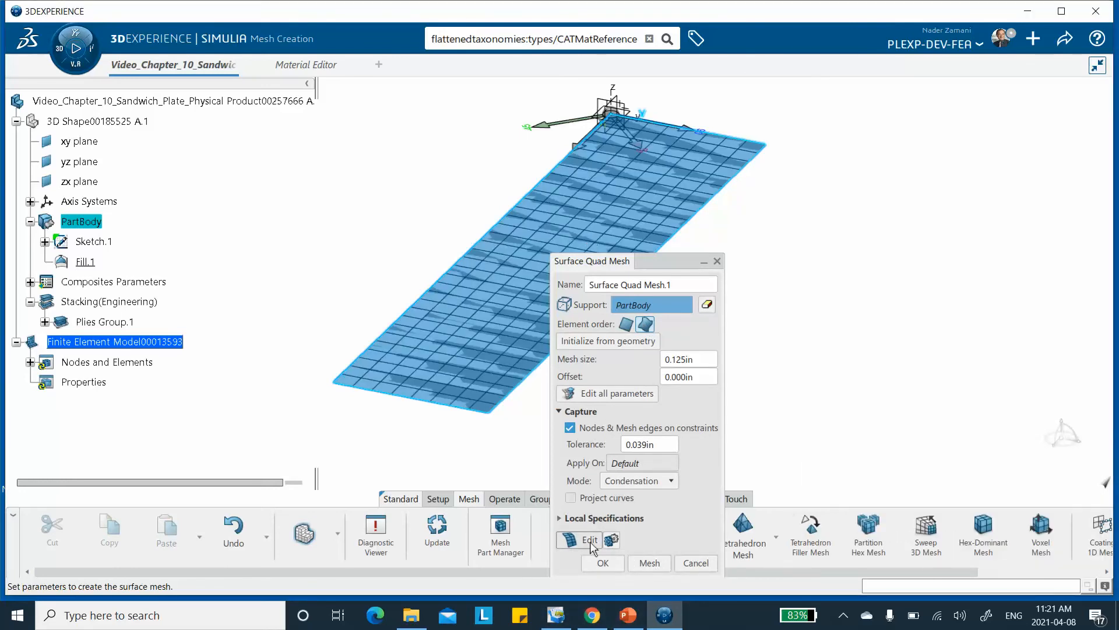
pyautogui.click(602, 563)
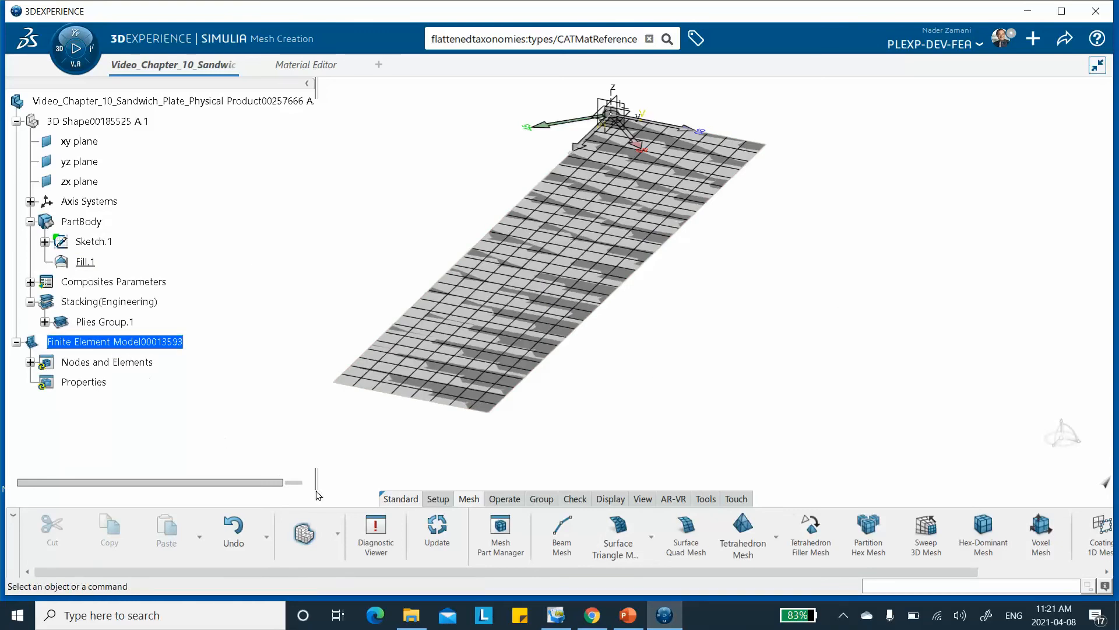
# Start a Composite Shell Section in the structural model with Fill.1 as support and Plies Group.1 as the ply composite.
pyautogui.click(338, 534)
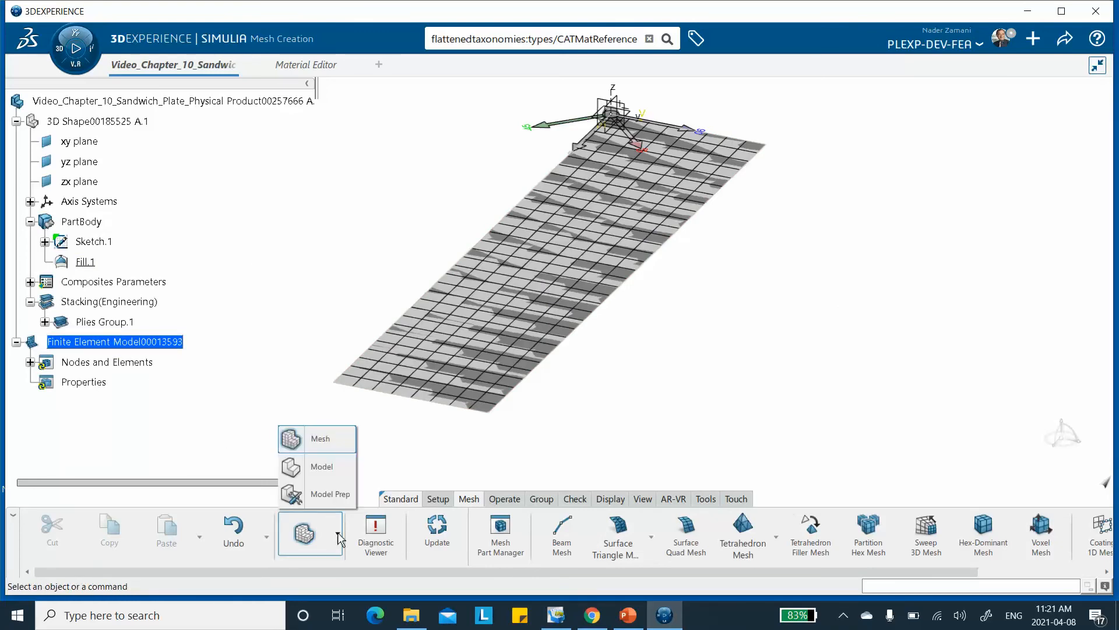
pyautogui.click(328, 471)
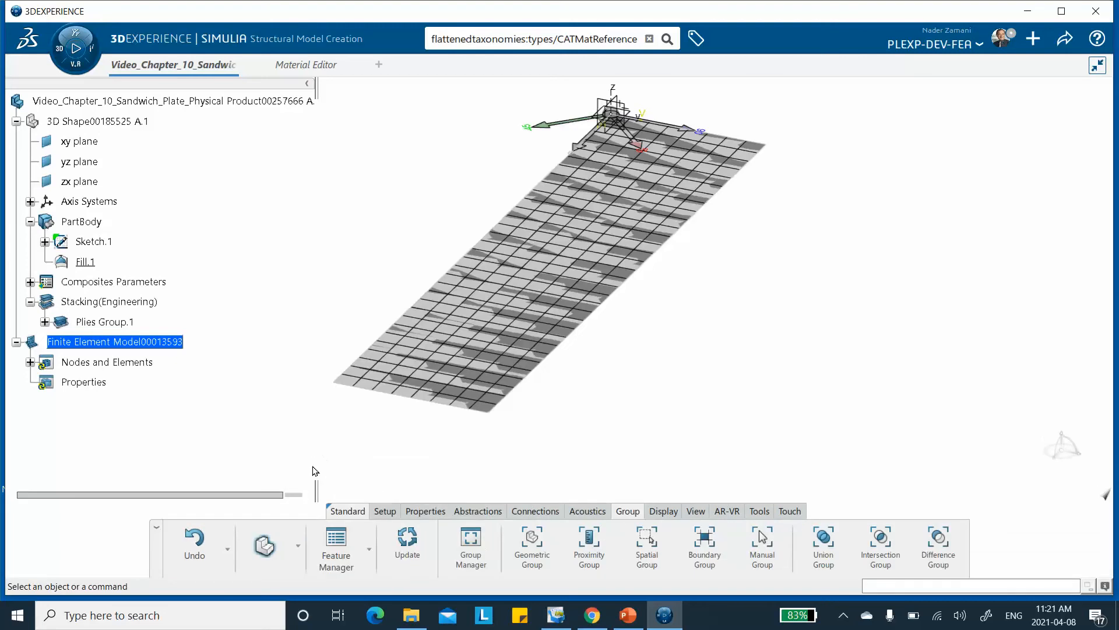
pyautogui.click(414, 516)
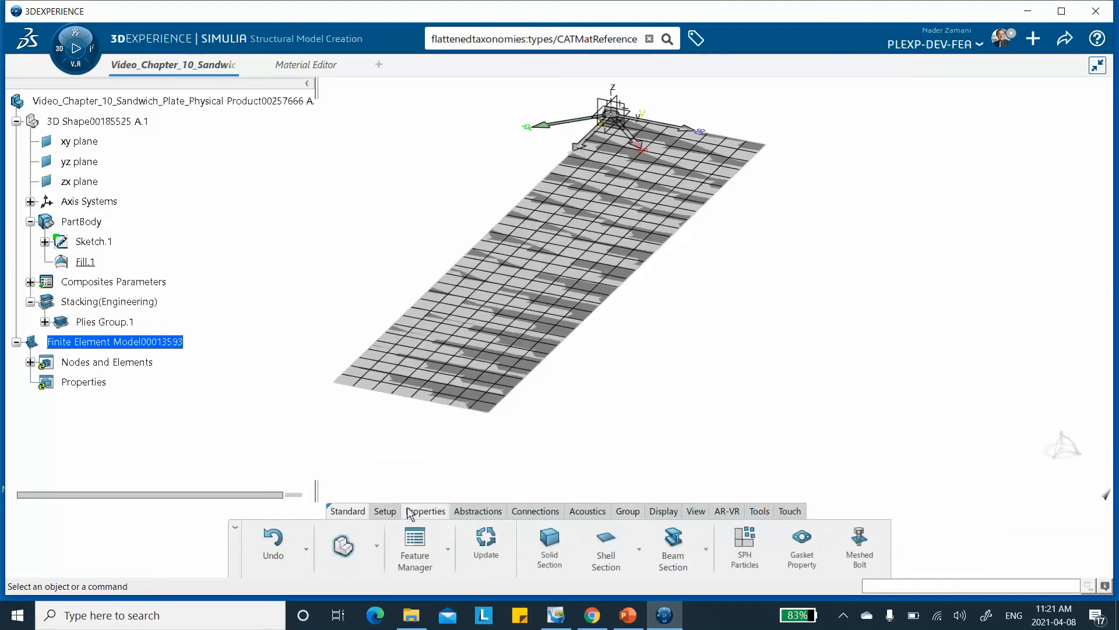
pyautogui.click(640, 559)
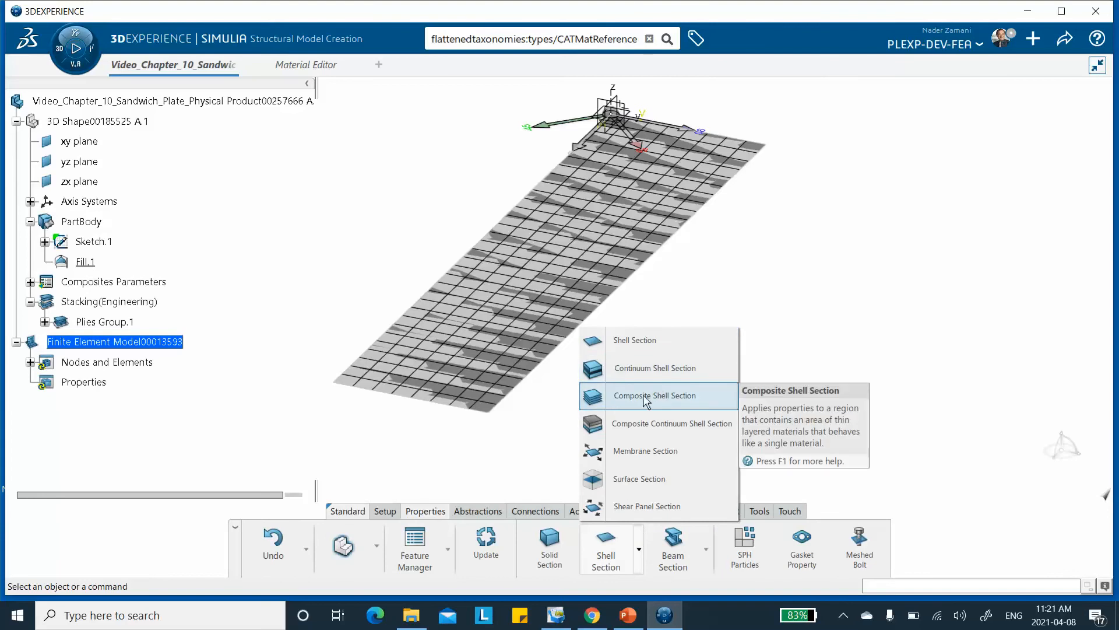
pyautogui.click(624, 399)
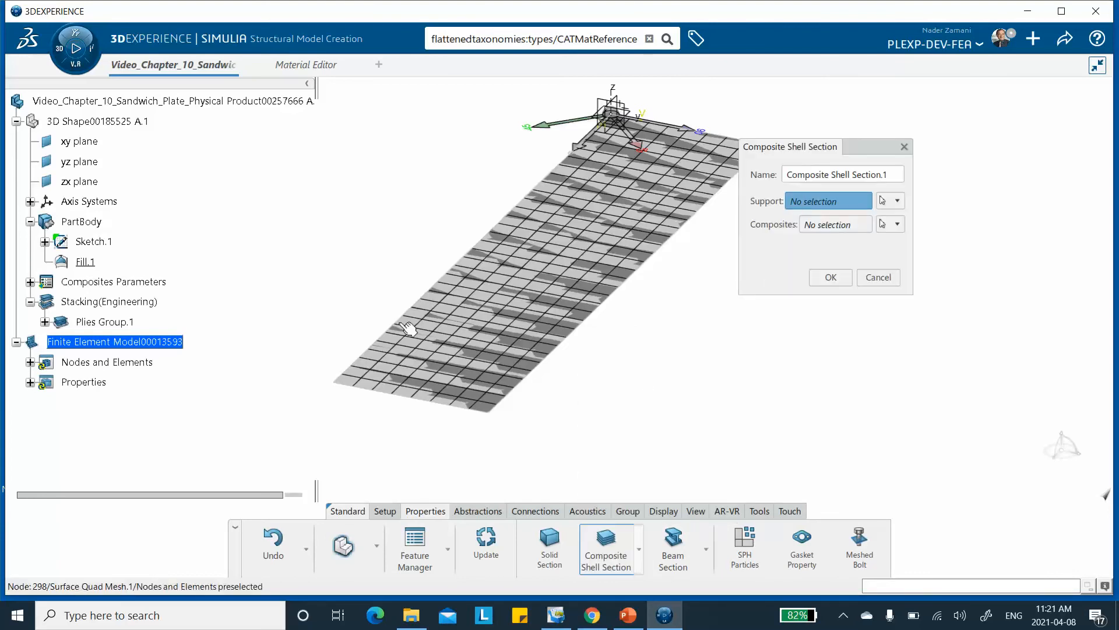
pyautogui.click(85, 261)
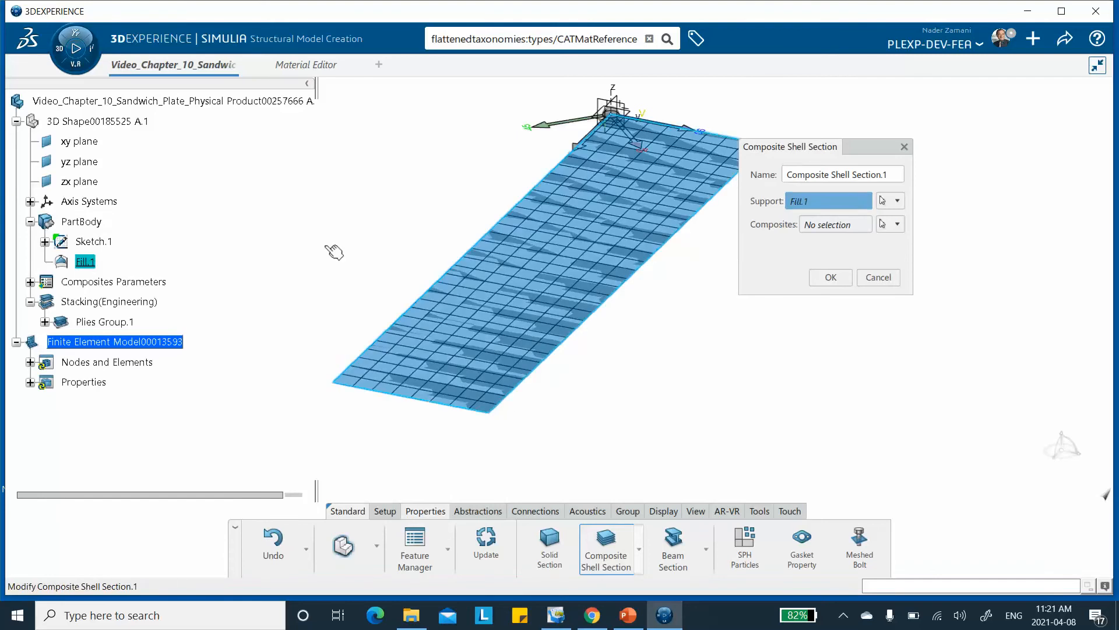
pyautogui.click(897, 225)
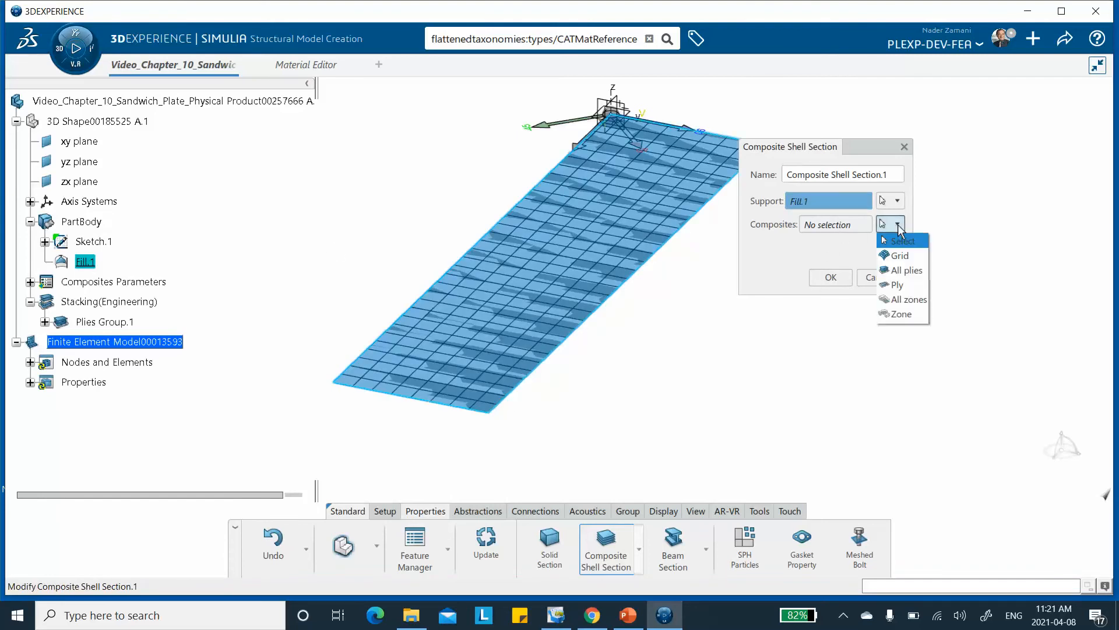
pyautogui.click(896, 285)
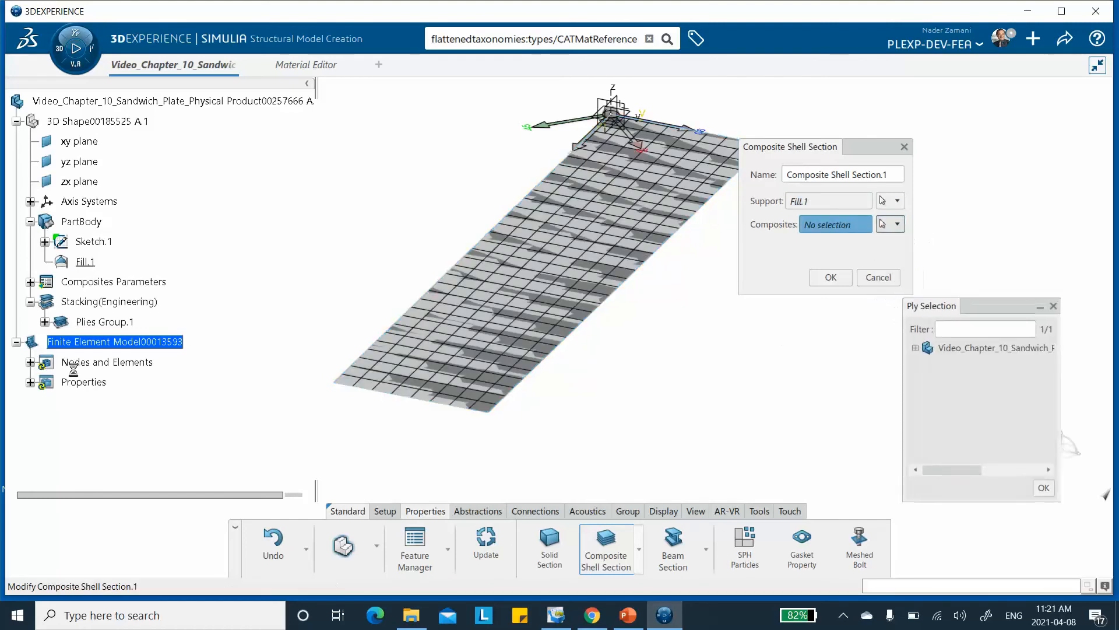
pyautogui.click(96, 321)
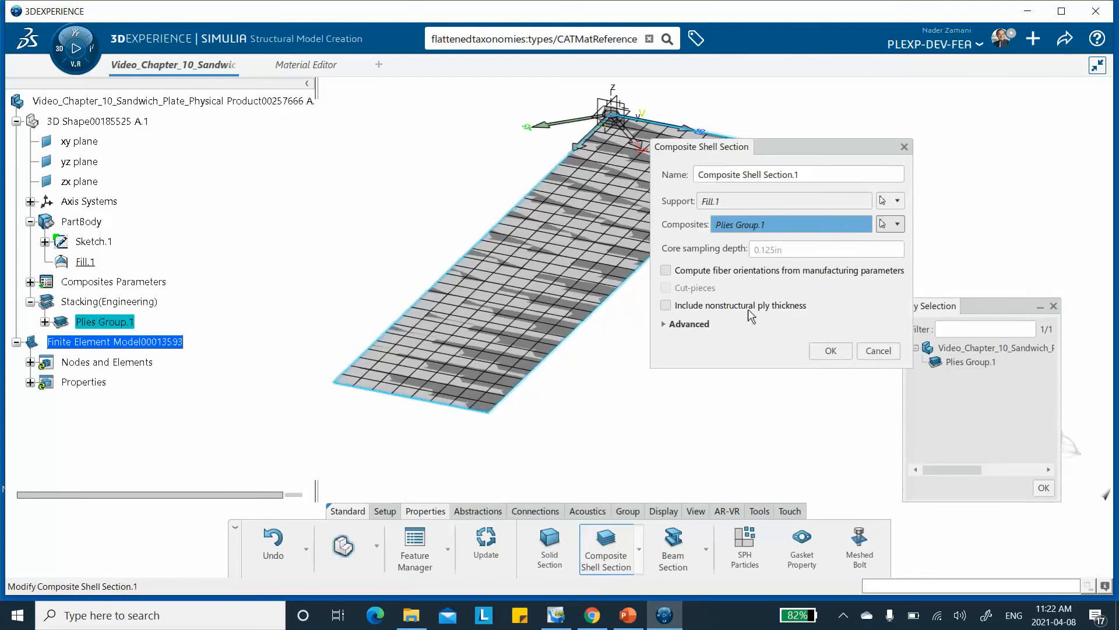
# Set the composite shell section's offset definition to None, check the slide's mid-core reference surface in PowerPoint, and finish the section.
pyautogui.click(664, 325)
pyautogui.click(812, 410)
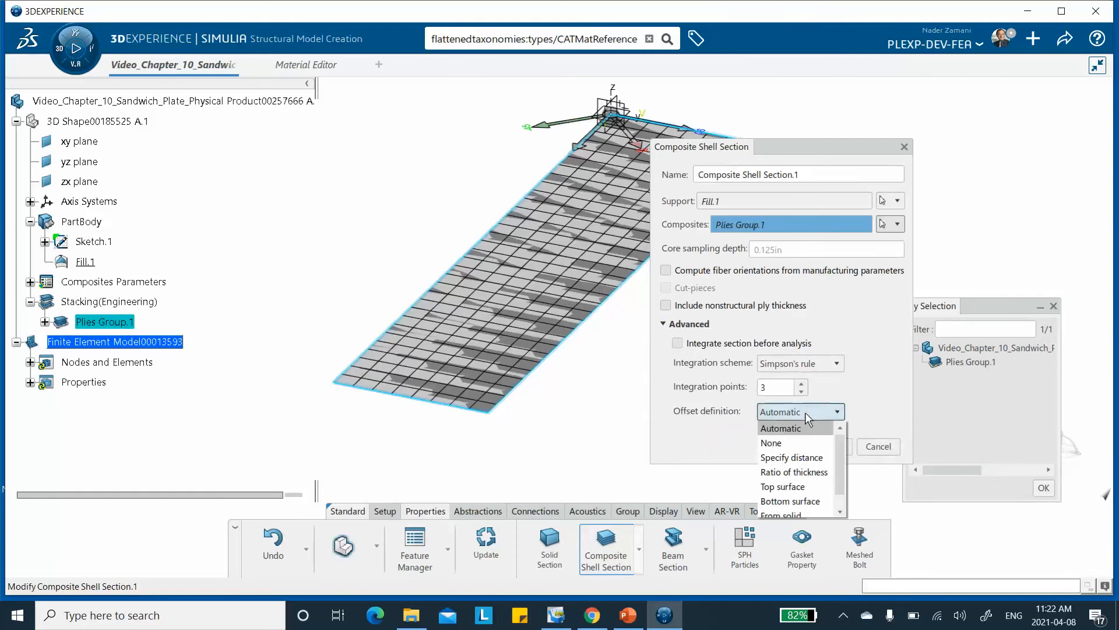
pyautogui.click(771, 443)
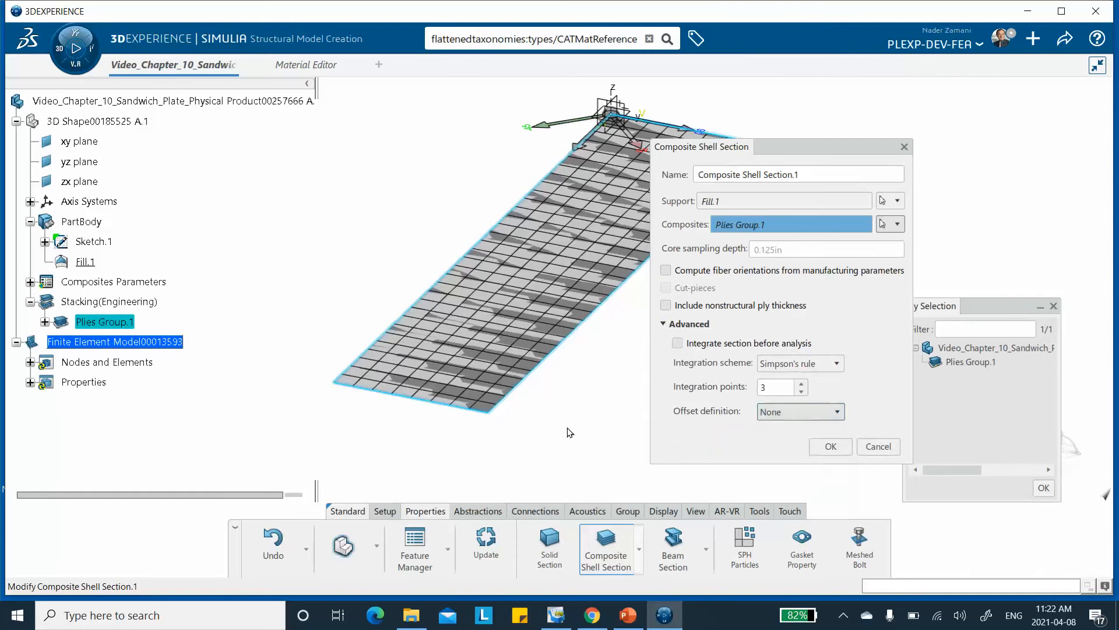
pyautogui.click(665, 618)
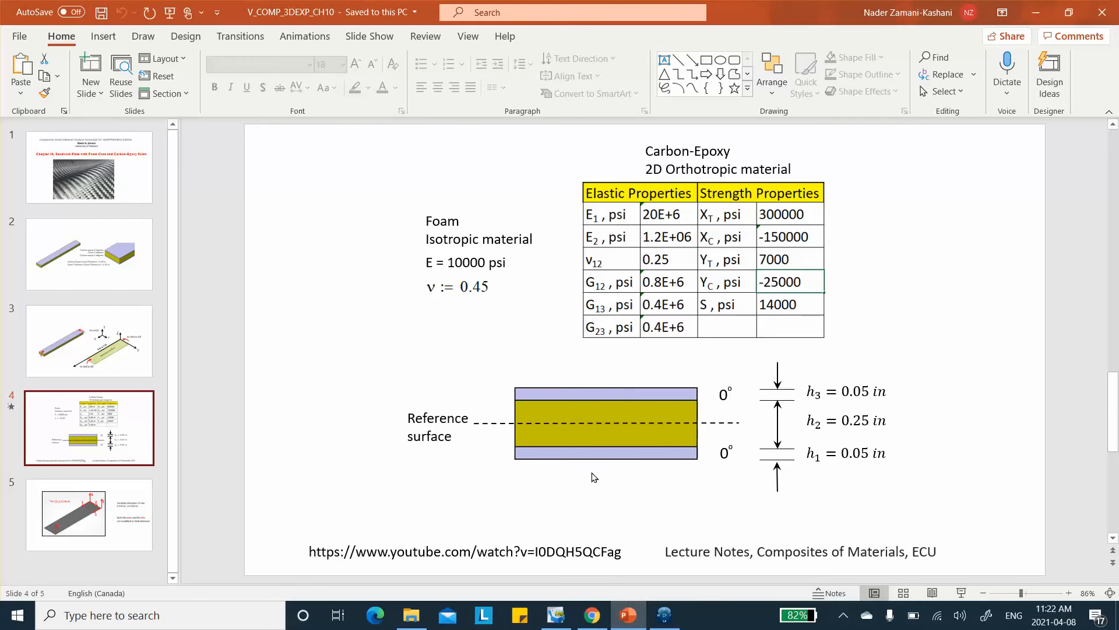
pyautogui.click(1036, 13)
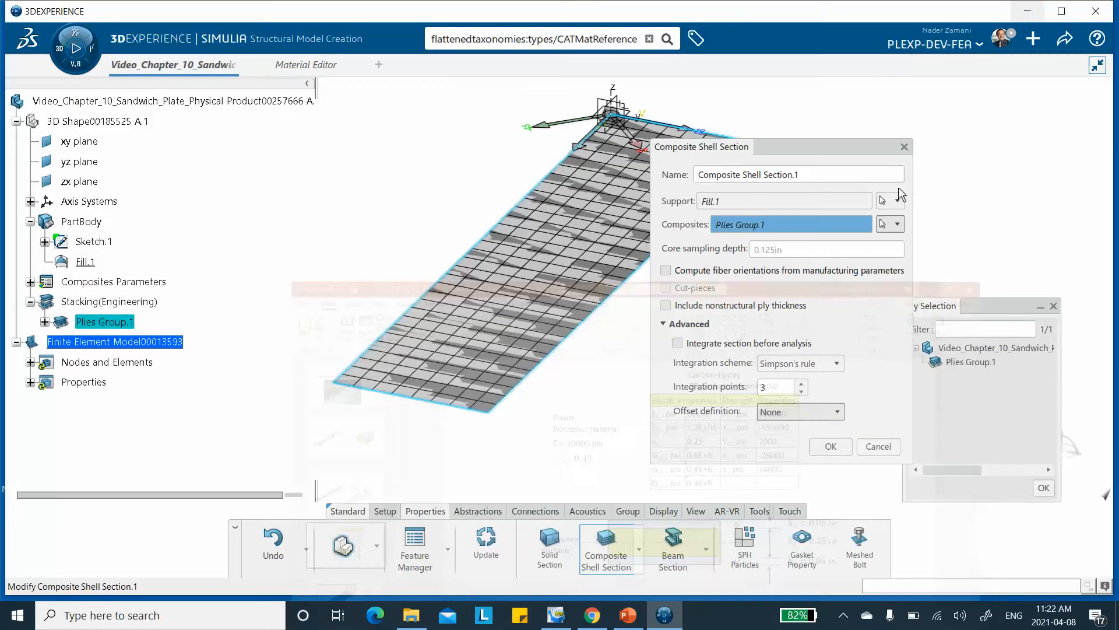
pyautogui.click(830, 446)
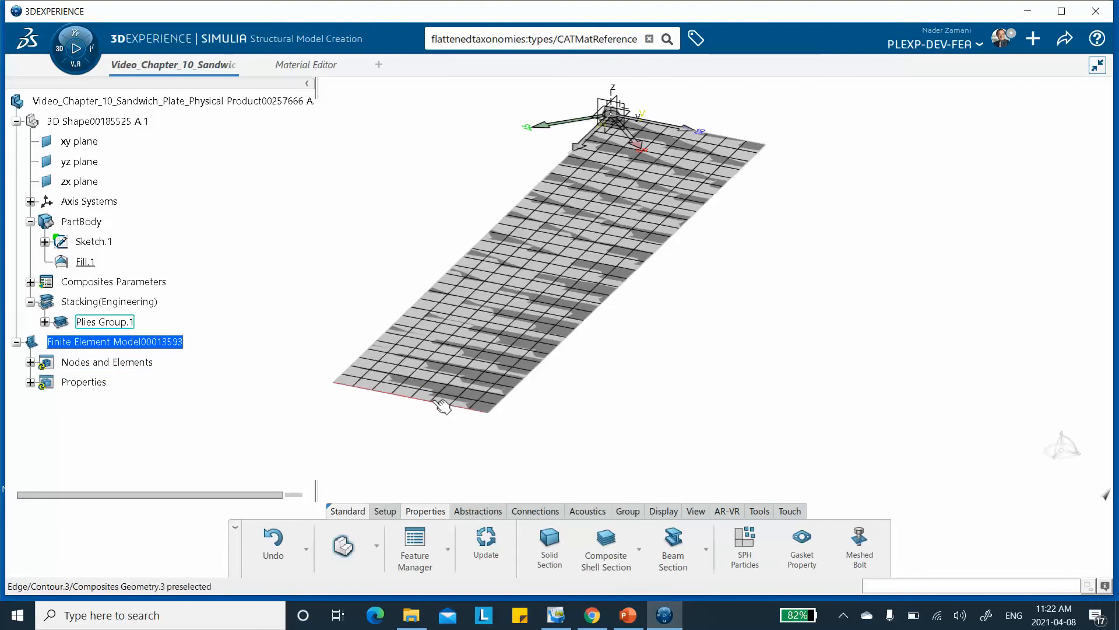
# Hide the shape geometry with Visualization Management so only the finite element mesh of the plate is displayed.
pyautogui.click(628, 511)
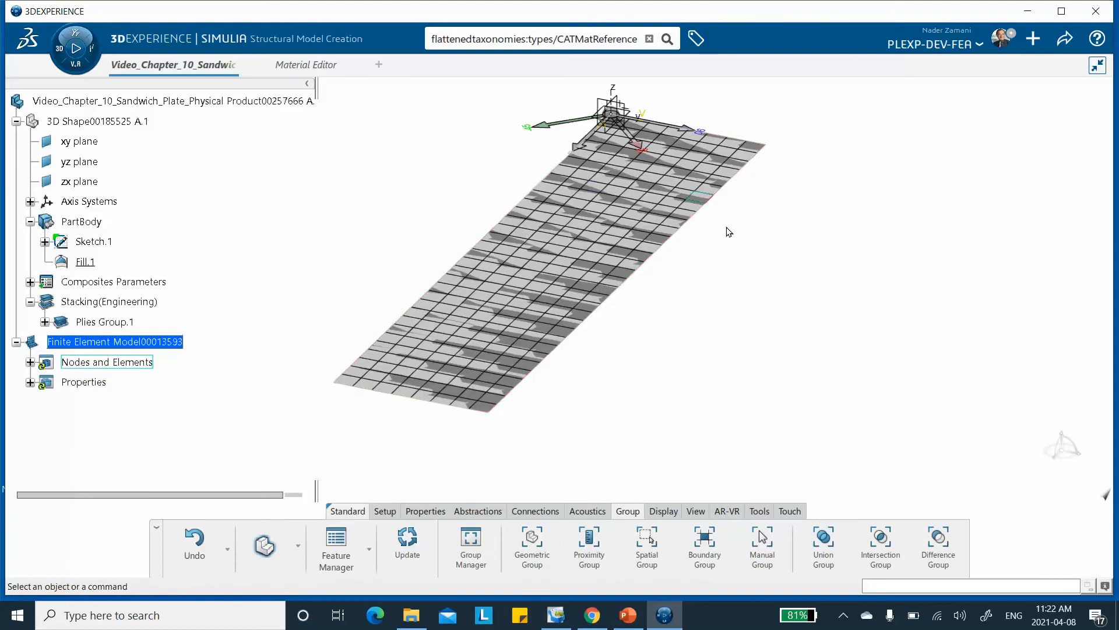
pyautogui.rightClick(740, 241)
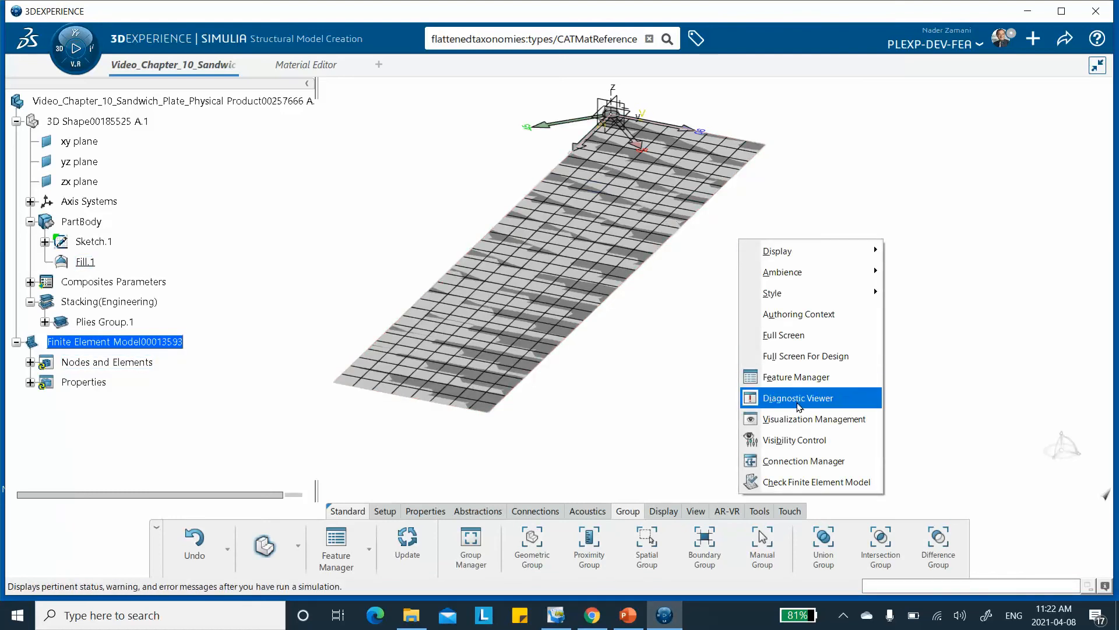
pyautogui.click(797, 417)
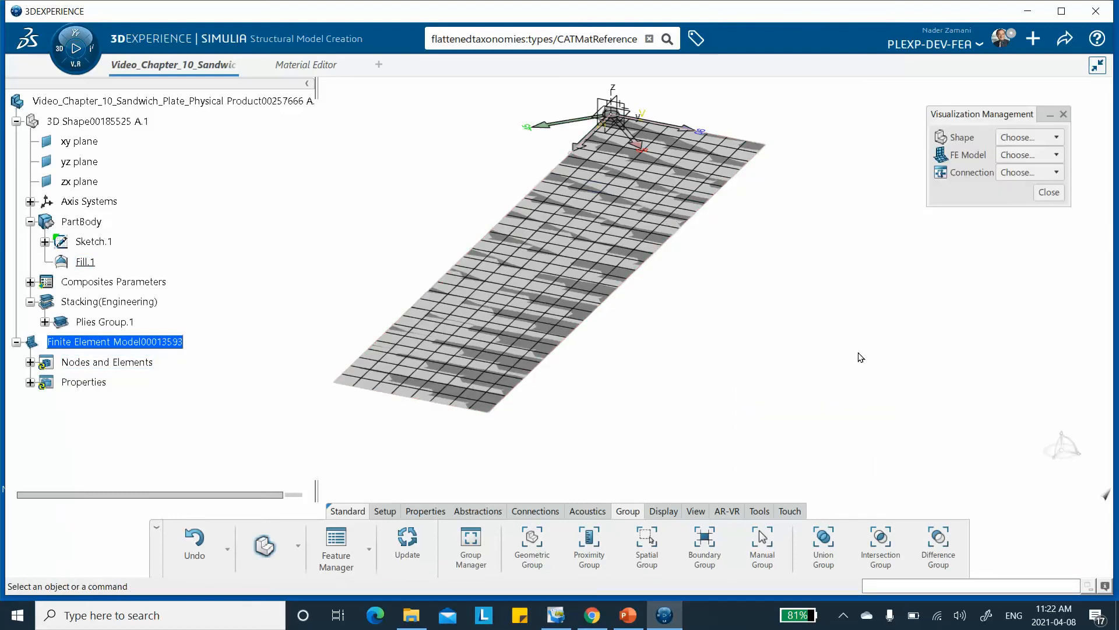
pyautogui.click(1017, 155)
pyautogui.click(1016, 144)
pyautogui.click(1015, 140)
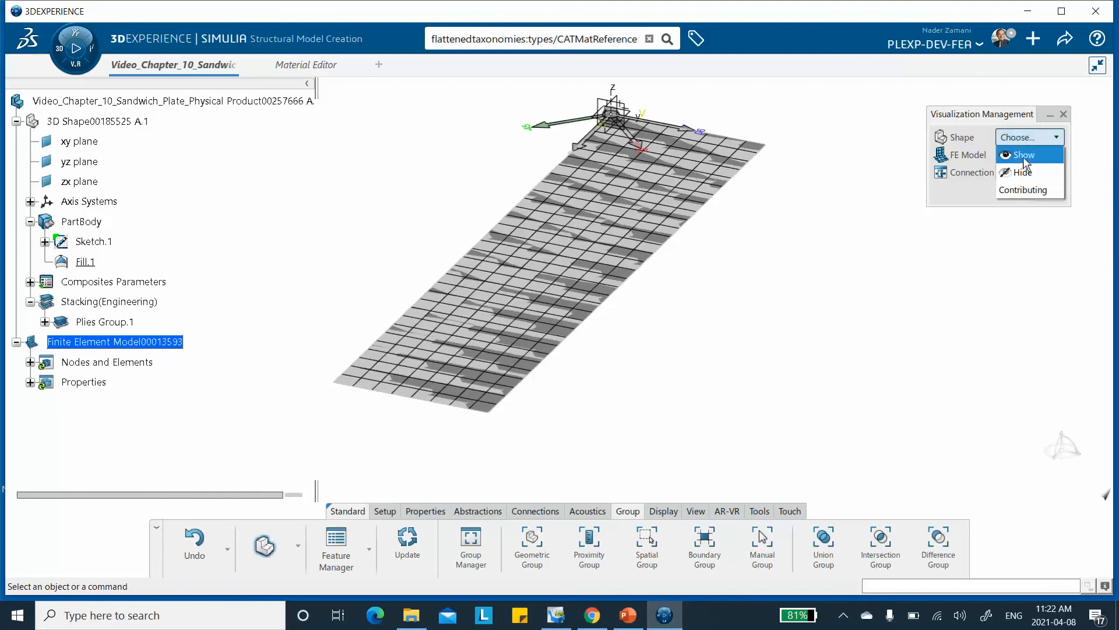
pyautogui.click(1024, 156)
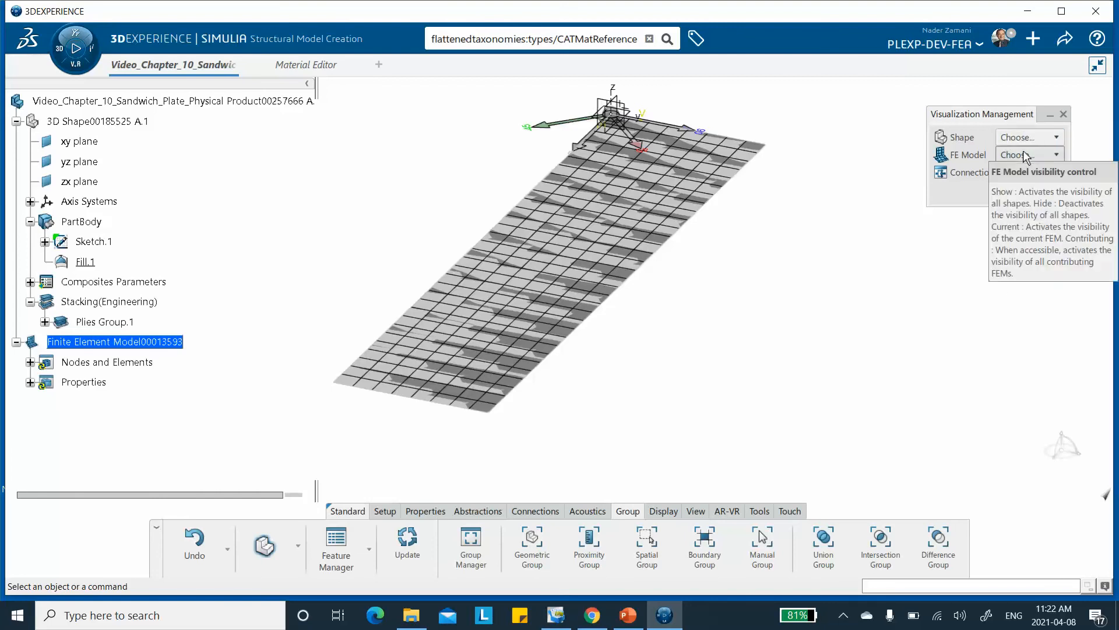
pyautogui.click(1017, 138)
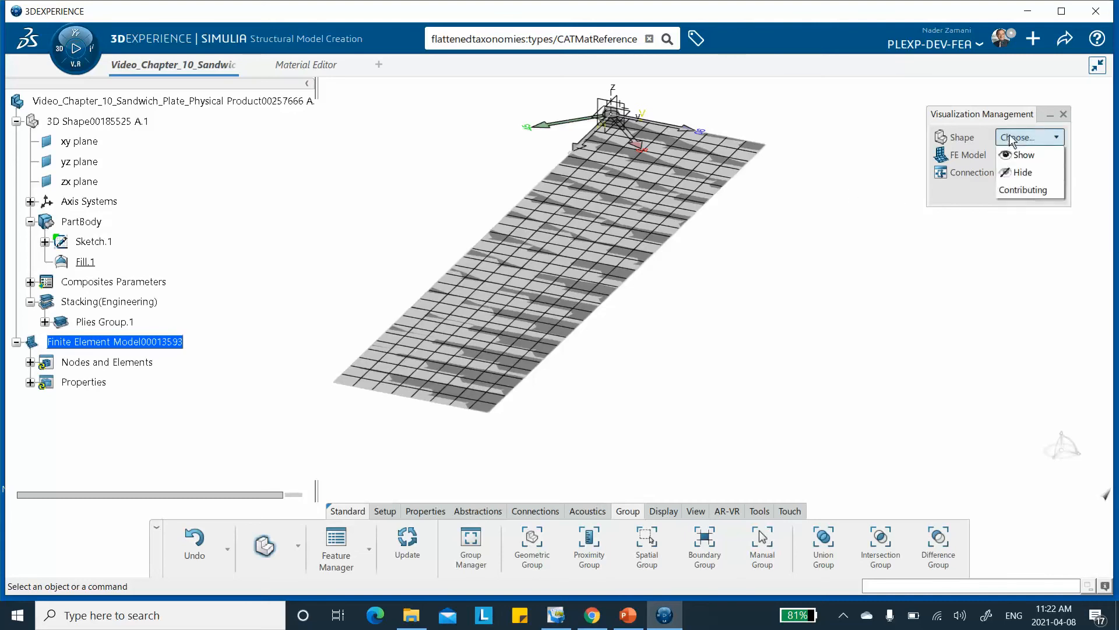
pyautogui.click(1014, 170)
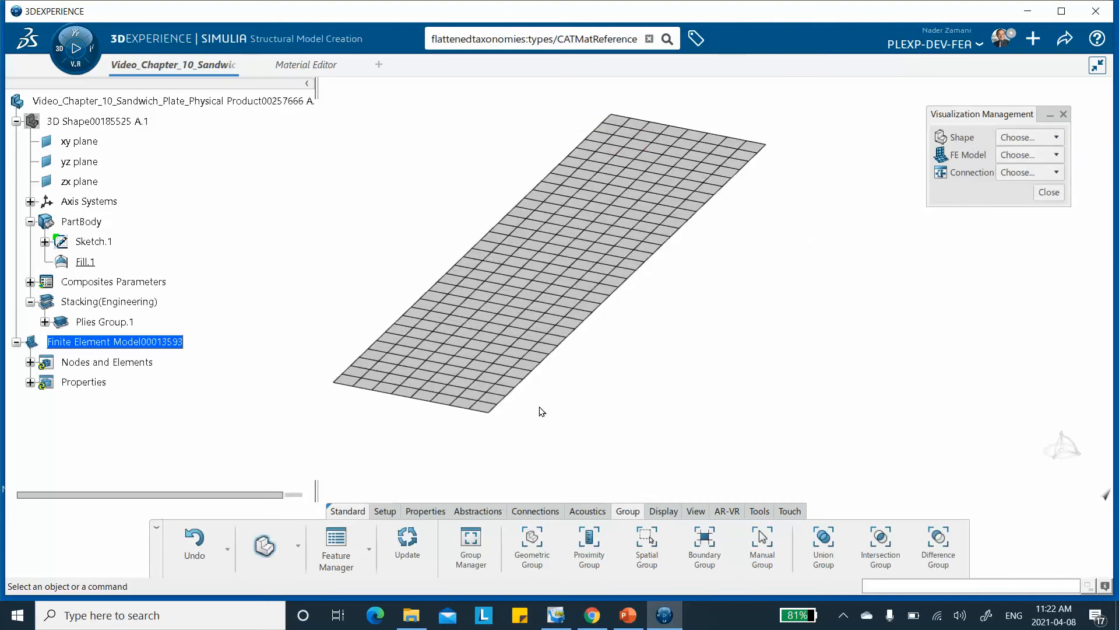
# Create a manual node group containing every node along the plate's near short edge, opposite the axis origin.
pyautogui.click(762, 545)
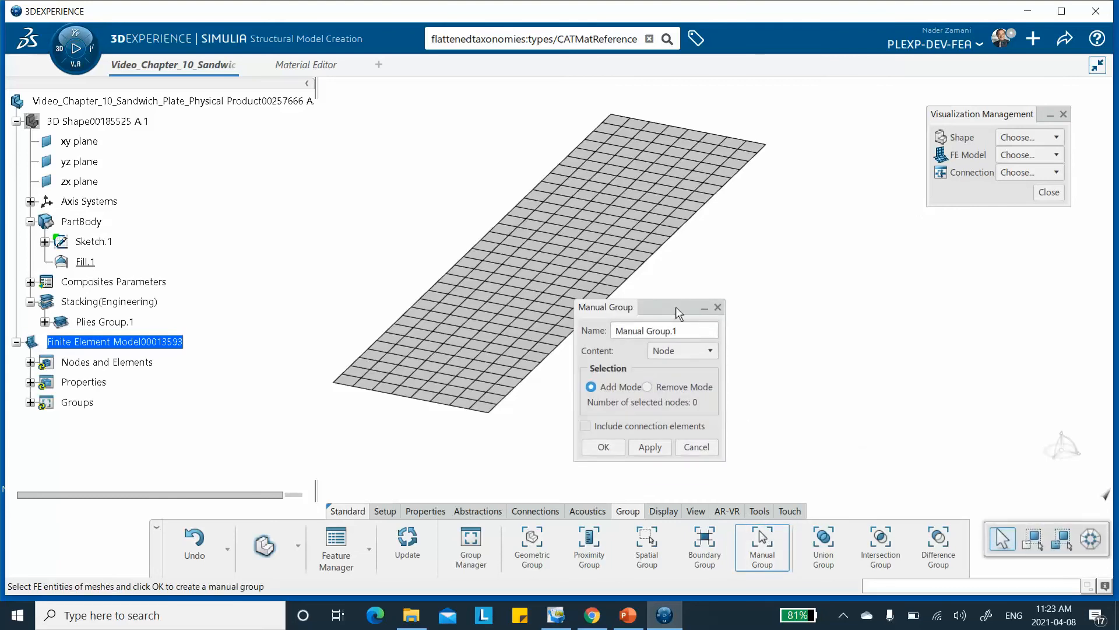
pyautogui.moveTo(678, 313); pyautogui.dragTo(739, 286)
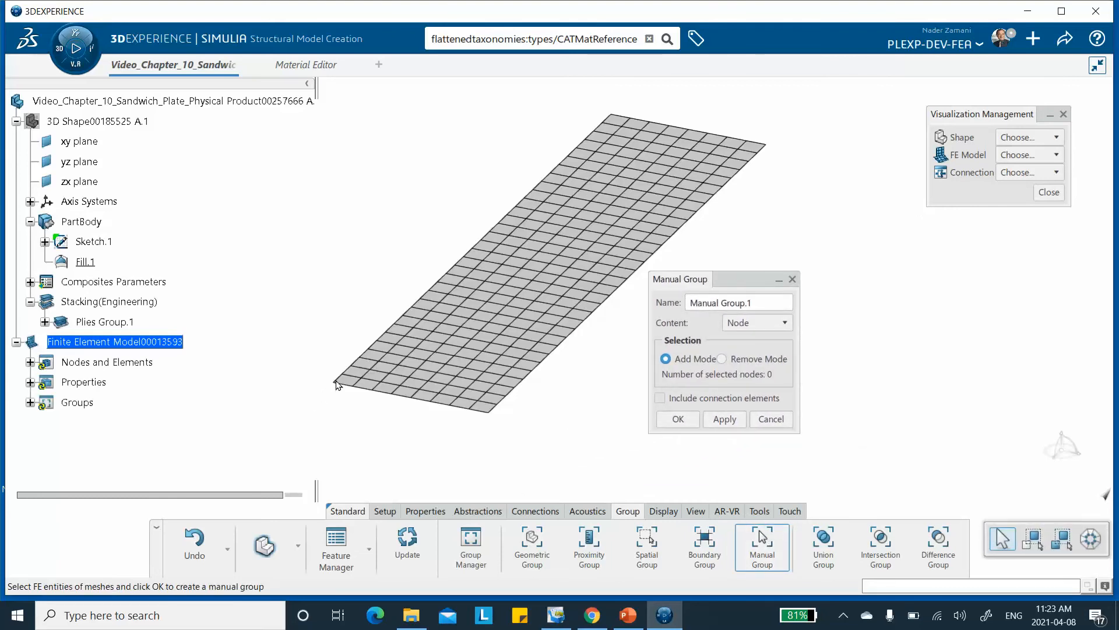
pyautogui.moveTo(425, 412); pyautogui.dragTo(573, 234, button='middle')
pyautogui.moveTo(720, 281); pyautogui.dragTo(756, 278)
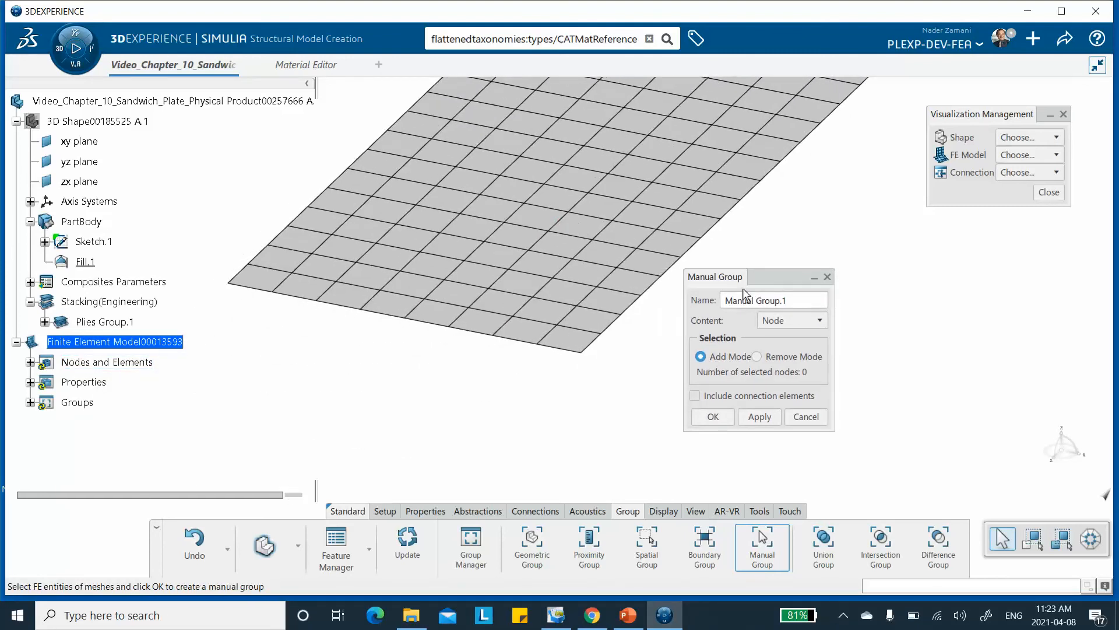
pyautogui.click(238, 289)
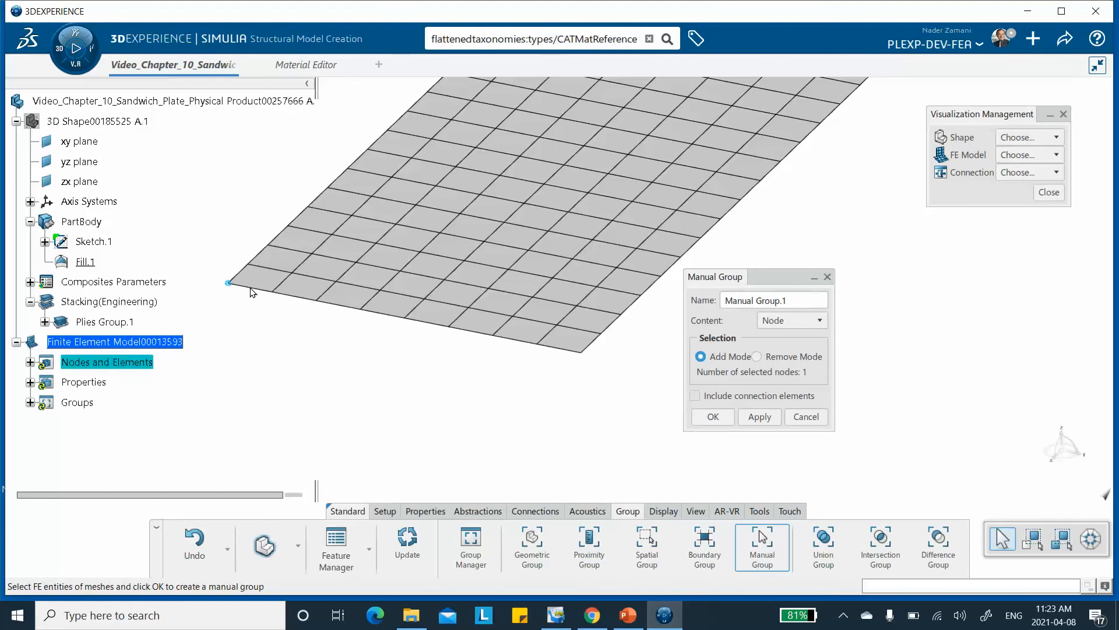
pyautogui.click(251, 289)
pyautogui.click(272, 292)
pyautogui.click(294, 296)
pyautogui.click(317, 301)
pyautogui.click(338, 305)
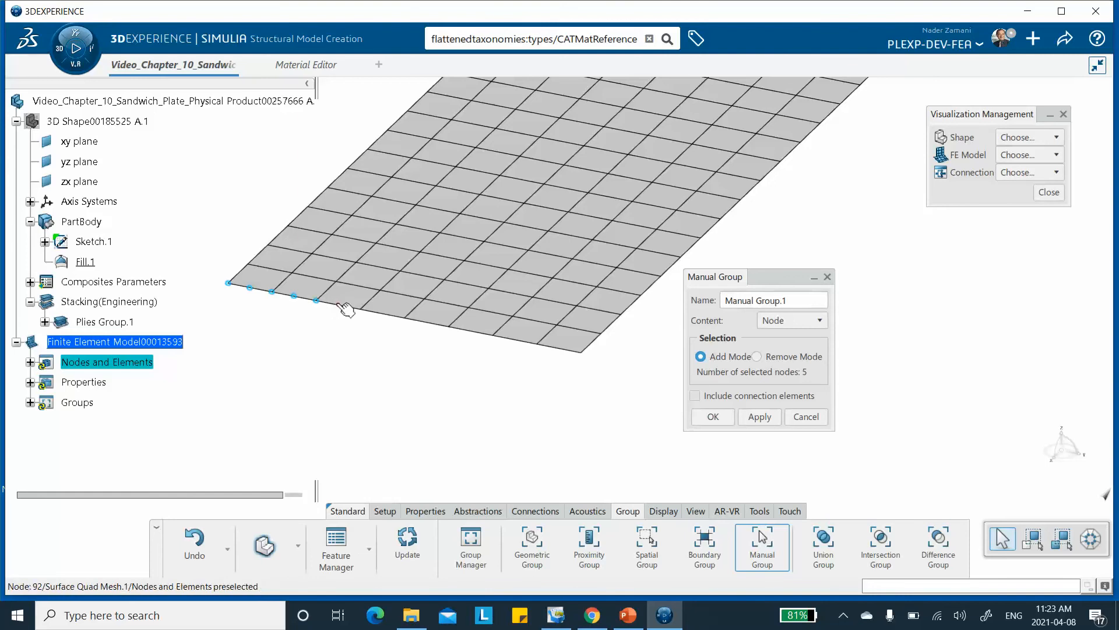
pyautogui.click(361, 309)
pyautogui.click(383, 314)
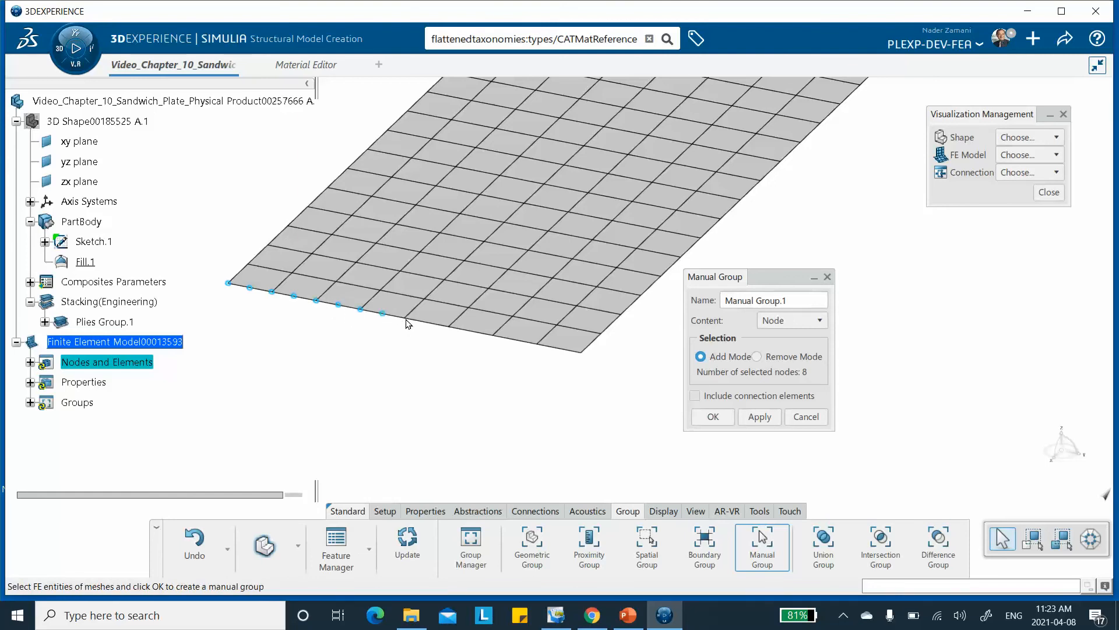
pyautogui.click(406, 318)
pyautogui.click(428, 322)
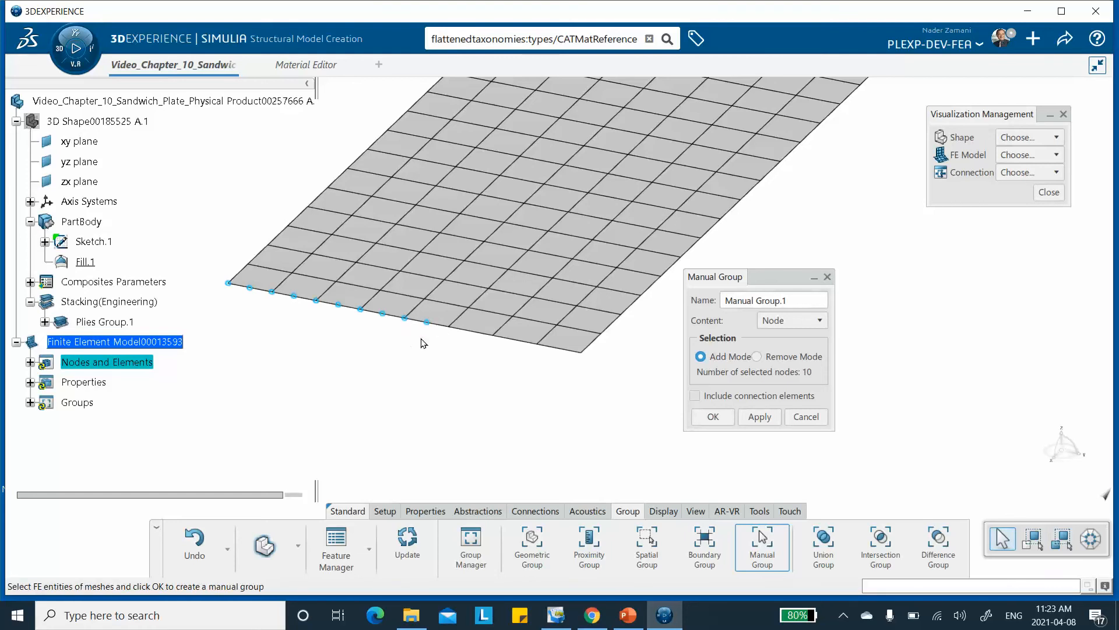
pyautogui.click(449, 327)
pyautogui.click(472, 332)
pyautogui.click(493, 336)
pyautogui.click(516, 340)
pyautogui.click(538, 345)
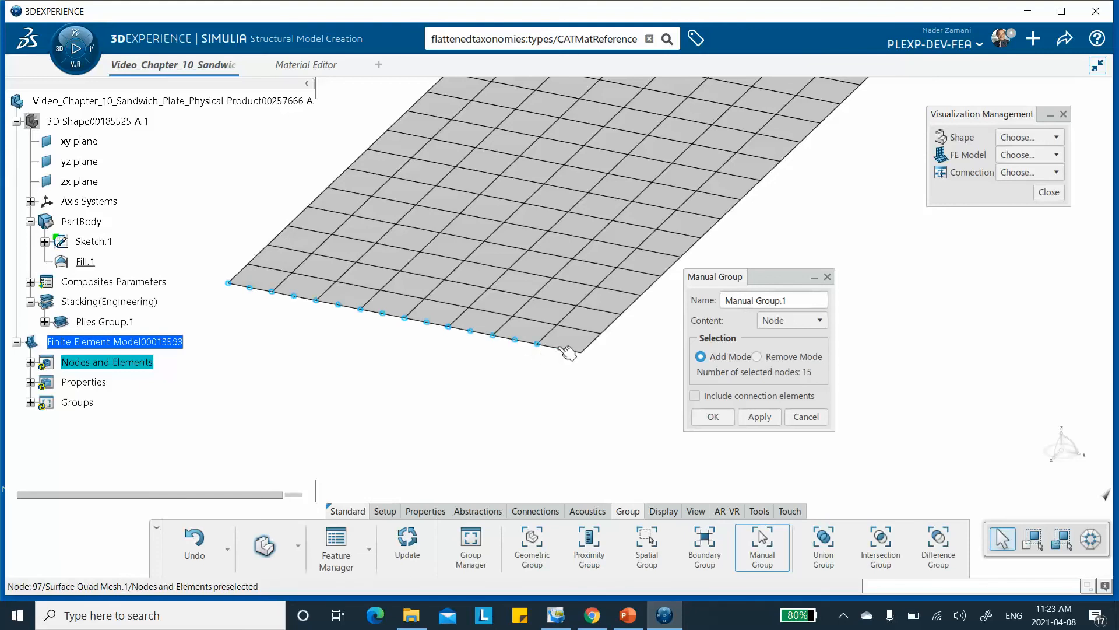
pyautogui.click(561, 350)
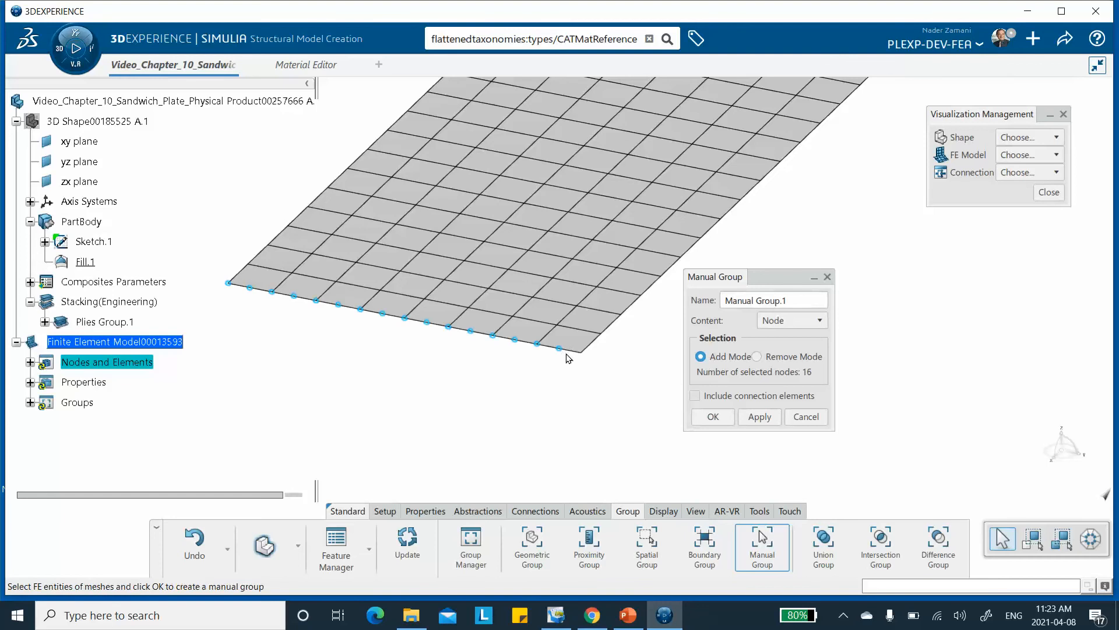
pyautogui.click(581, 352)
pyautogui.click(756, 419)
pyautogui.click(718, 399)
# Create a second manual node group containing every node along the plate's far short edge, at the axis origin end.
pyautogui.moveTo(718, 252); pyautogui.dragTo(645, 451, button='middle')
pyautogui.moveTo(739, 90); pyautogui.dragTo(809, 155, button='middle')
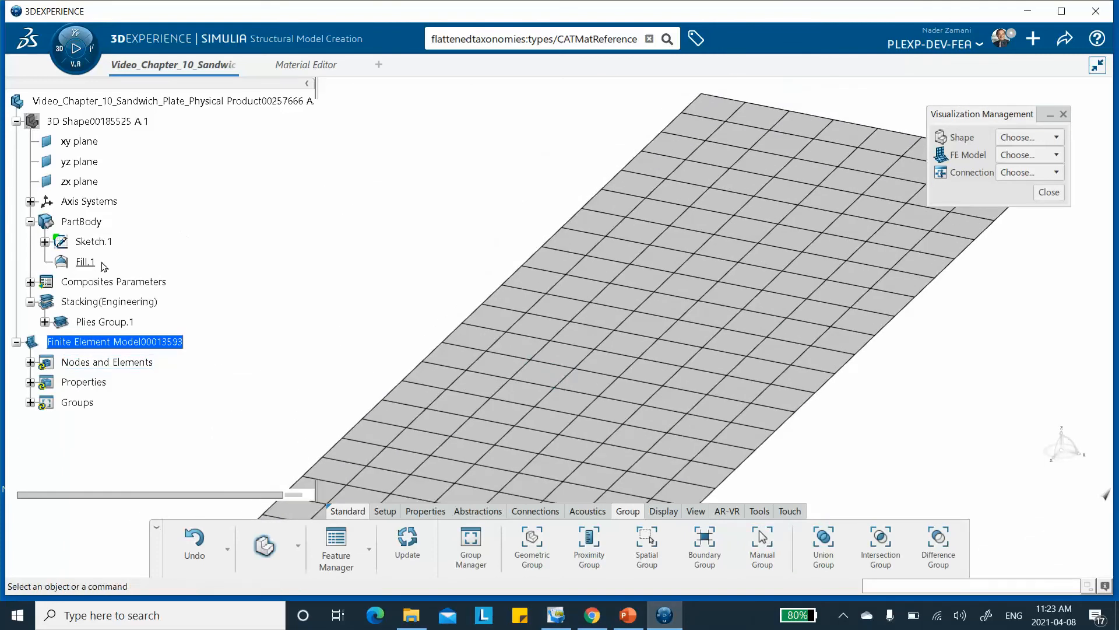
pyautogui.click(31, 403)
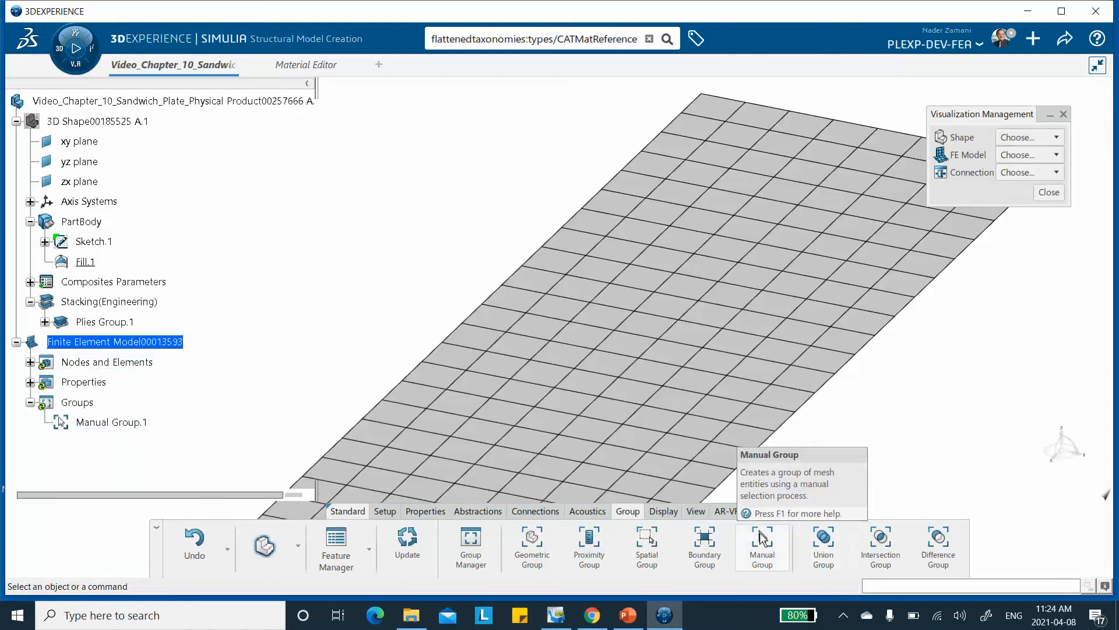
pyautogui.click(763, 540)
pyautogui.moveTo(789, 157); pyautogui.dragTo(427, 273, button='middle')
pyautogui.moveTo(774, 278); pyautogui.dragTo(788, 197)
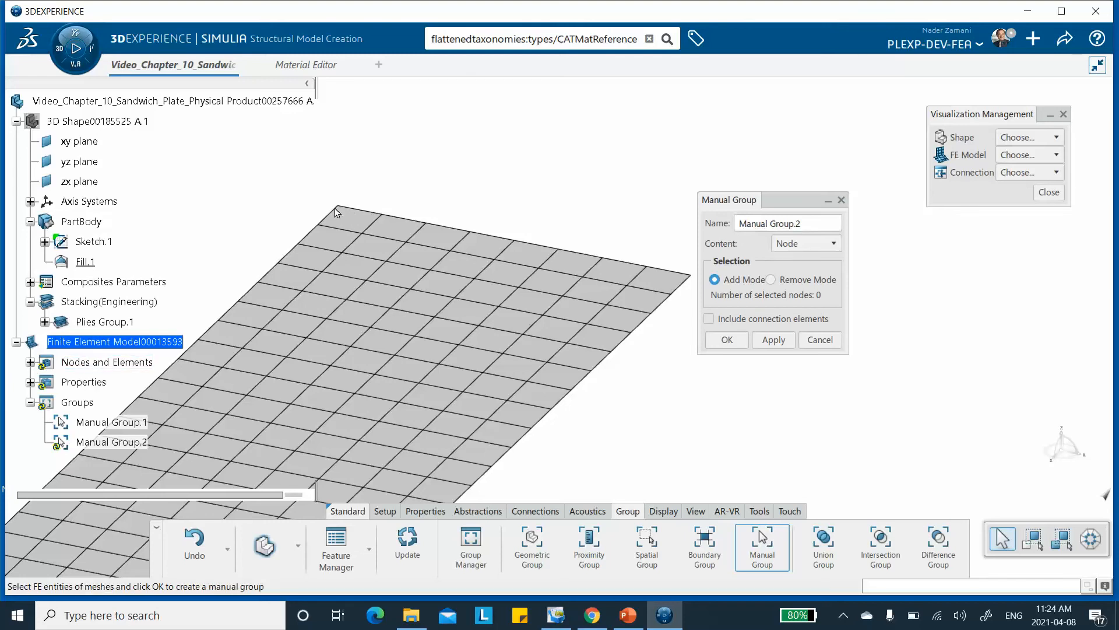
pyautogui.moveTo(341, 205); pyautogui.dragTo(394, 202, button='middle')
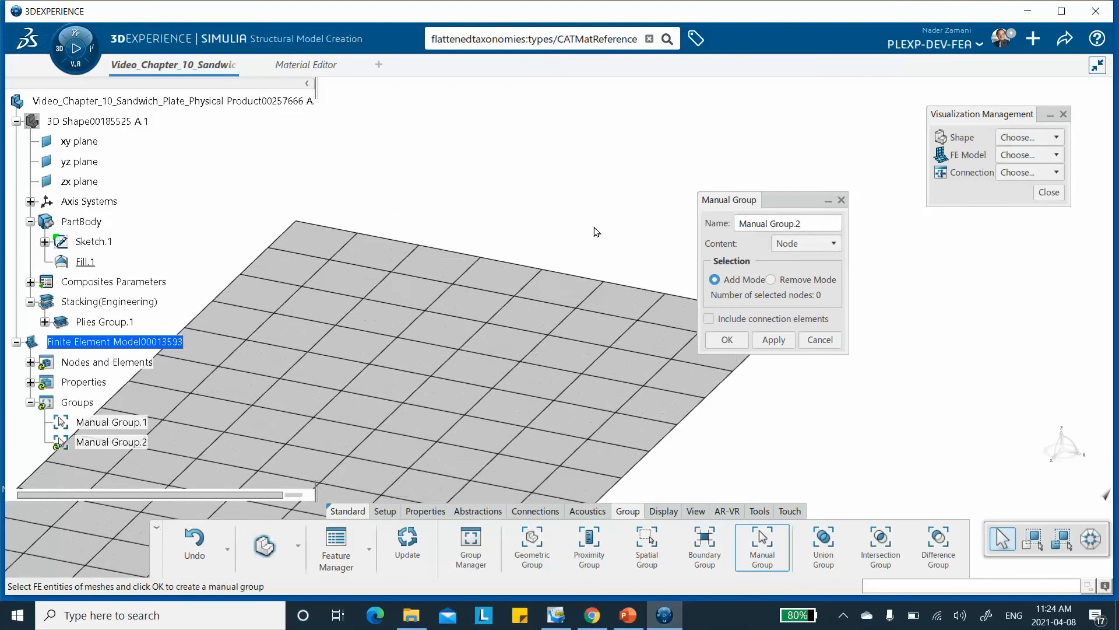
pyautogui.moveTo(769, 201); pyautogui.dragTo(845, 217)
pyautogui.click(296, 222)
pyautogui.click(326, 227)
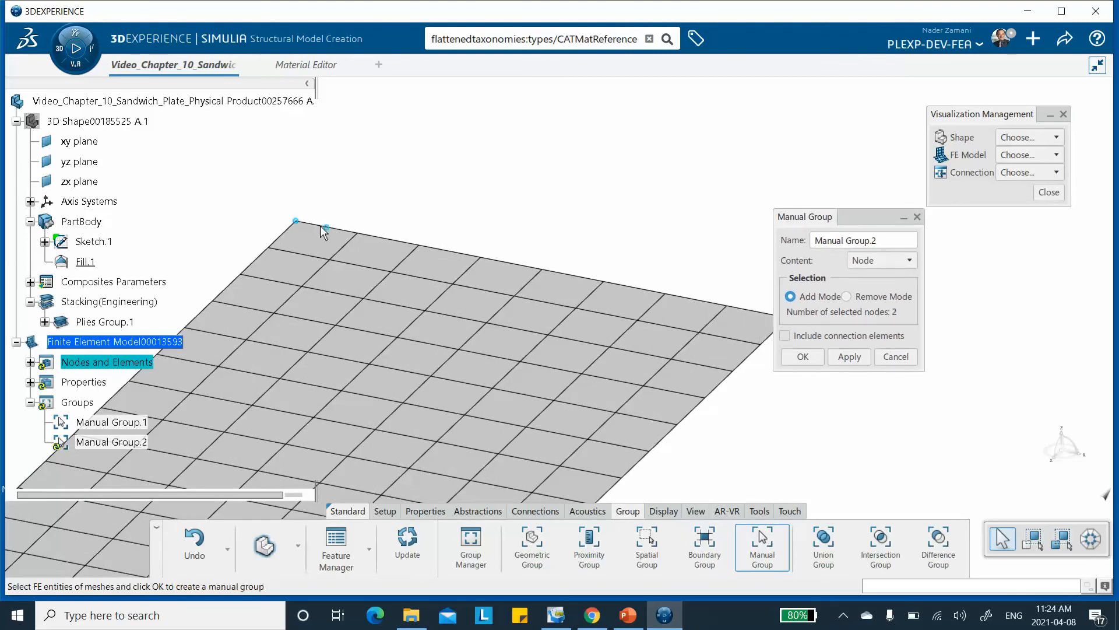
pyautogui.click(358, 233)
pyautogui.click(389, 238)
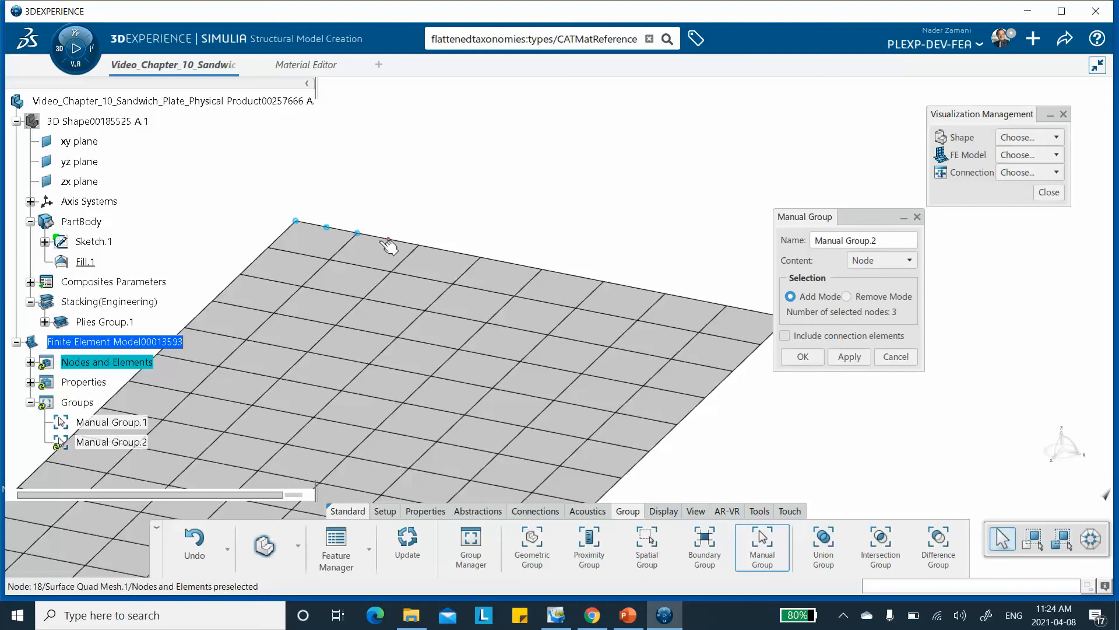
pyautogui.click(419, 245)
pyautogui.click(449, 251)
pyautogui.click(480, 258)
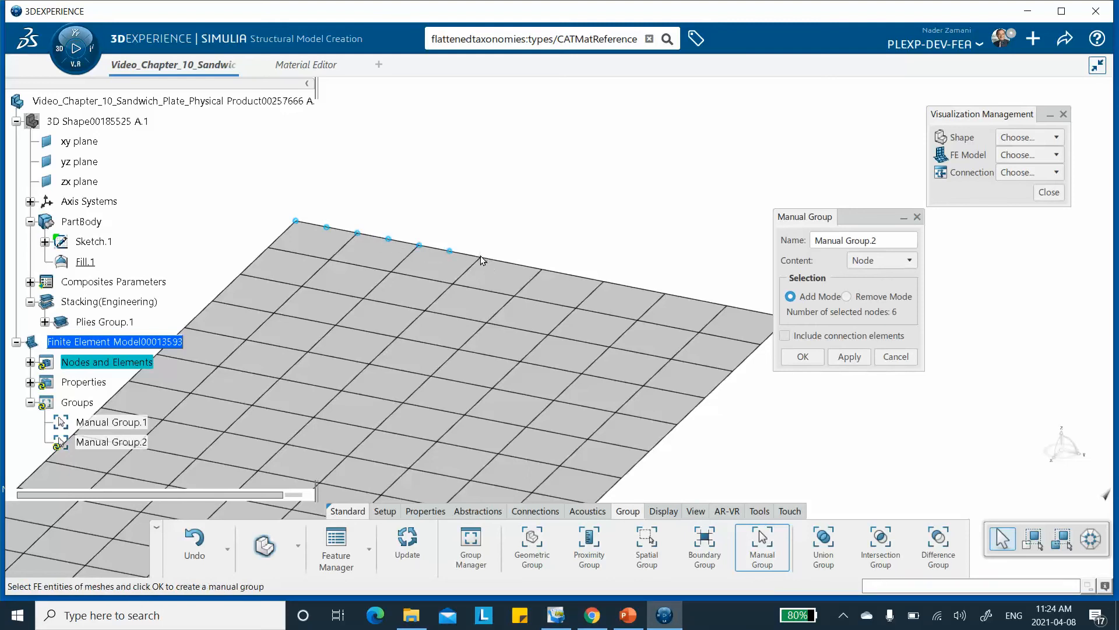
pyautogui.click(511, 263)
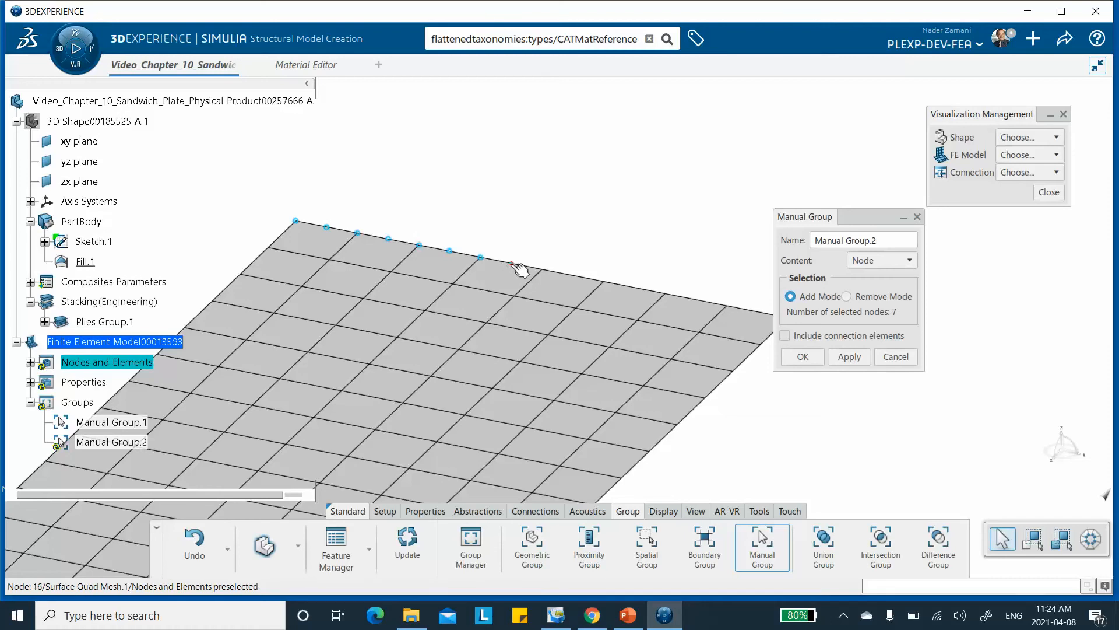
pyautogui.click(542, 269)
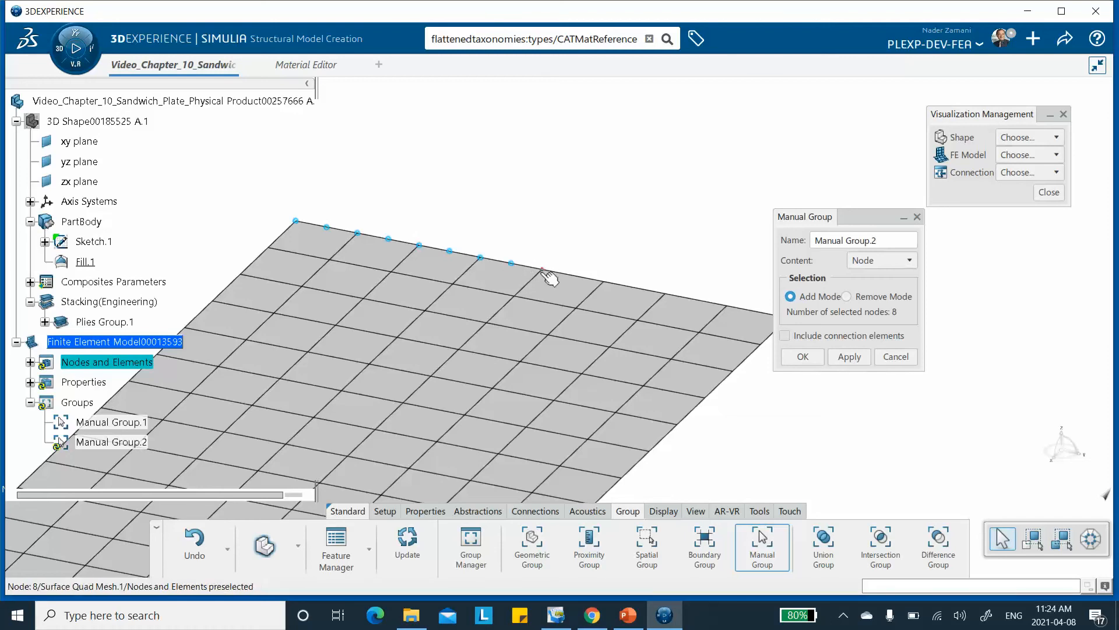
pyautogui.click(573, 275)
pyautogui.click(603, 281)
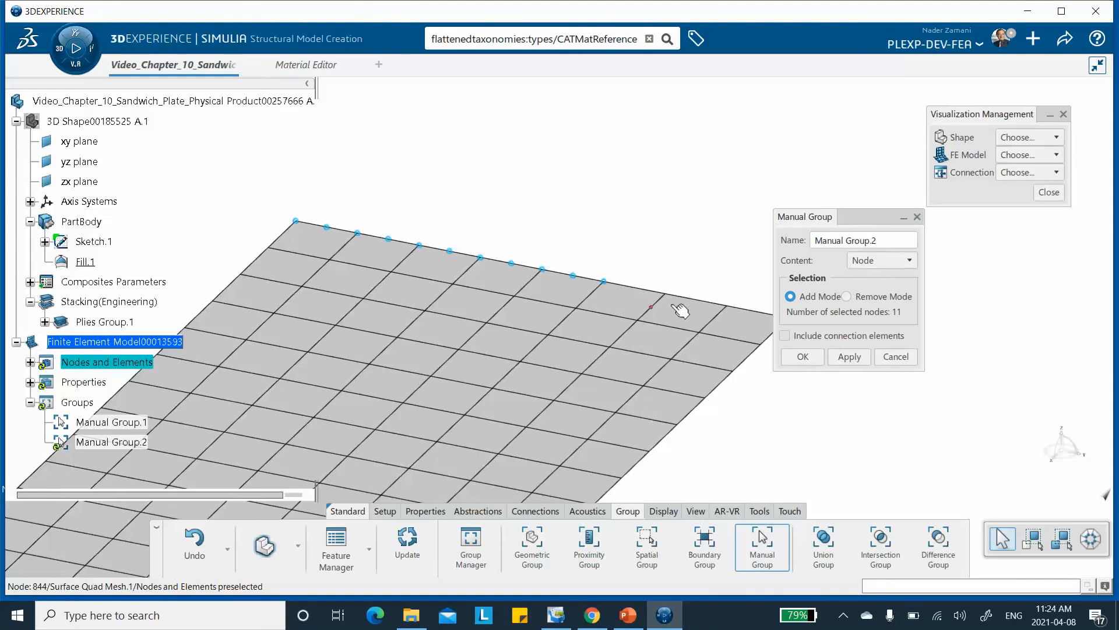
pyautogui.click(634, 287)
pyautogui.click(665, 293)
pyautogui.click(696, 299)
pyautogui.click(727, 306)
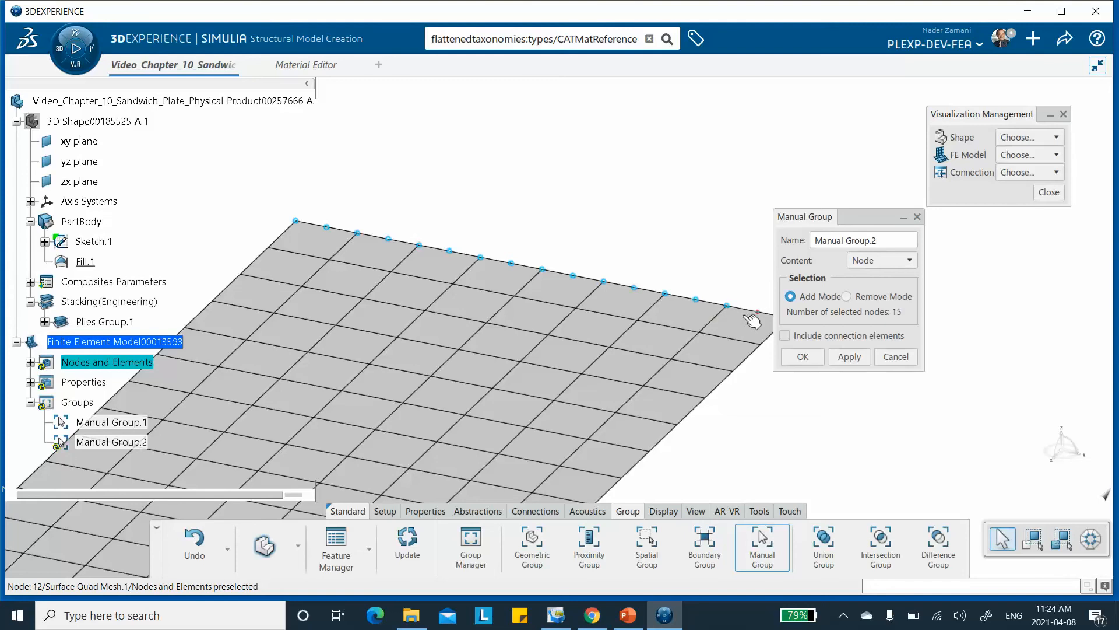
pyautogui.click(759, 313)
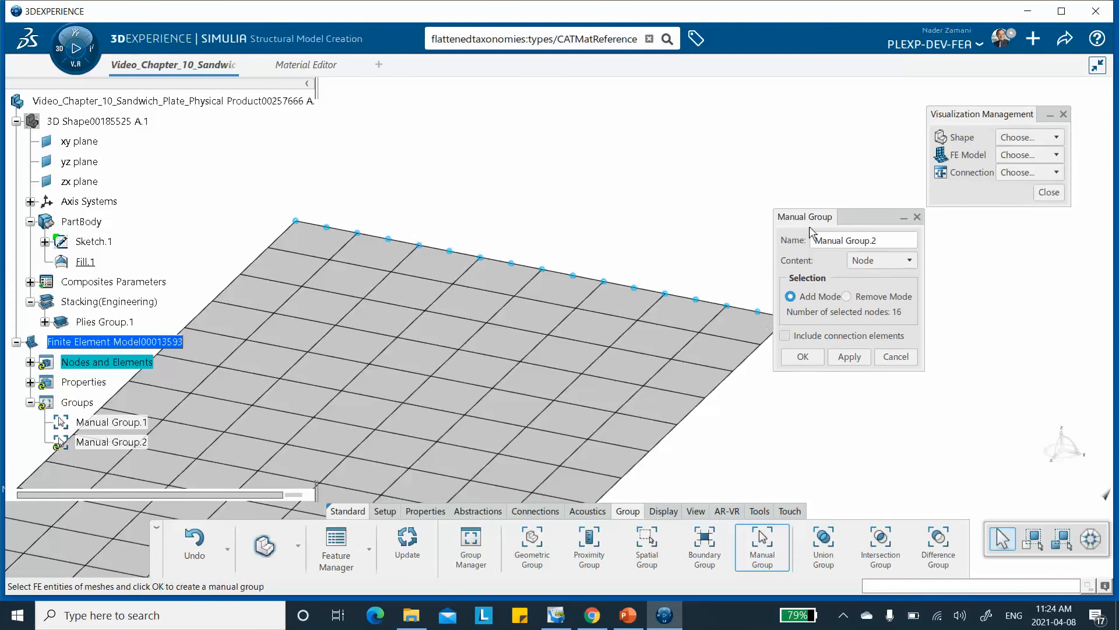
pyautogui.moveTo(848, 218); pyautogui.dragTo(883, 217)
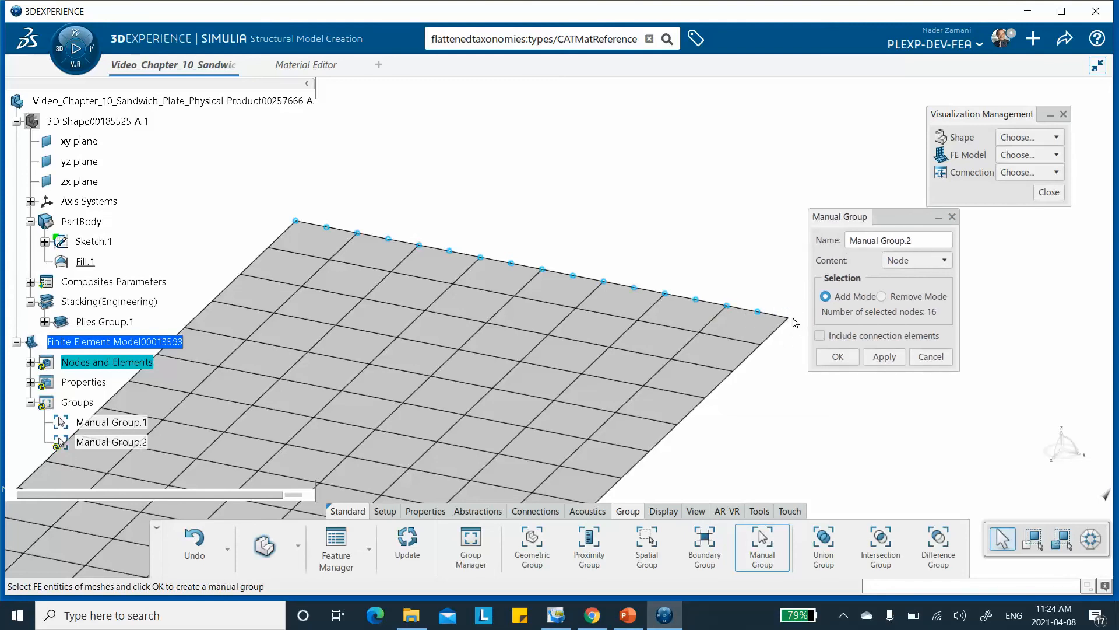
pyautogui.click(789, 318)
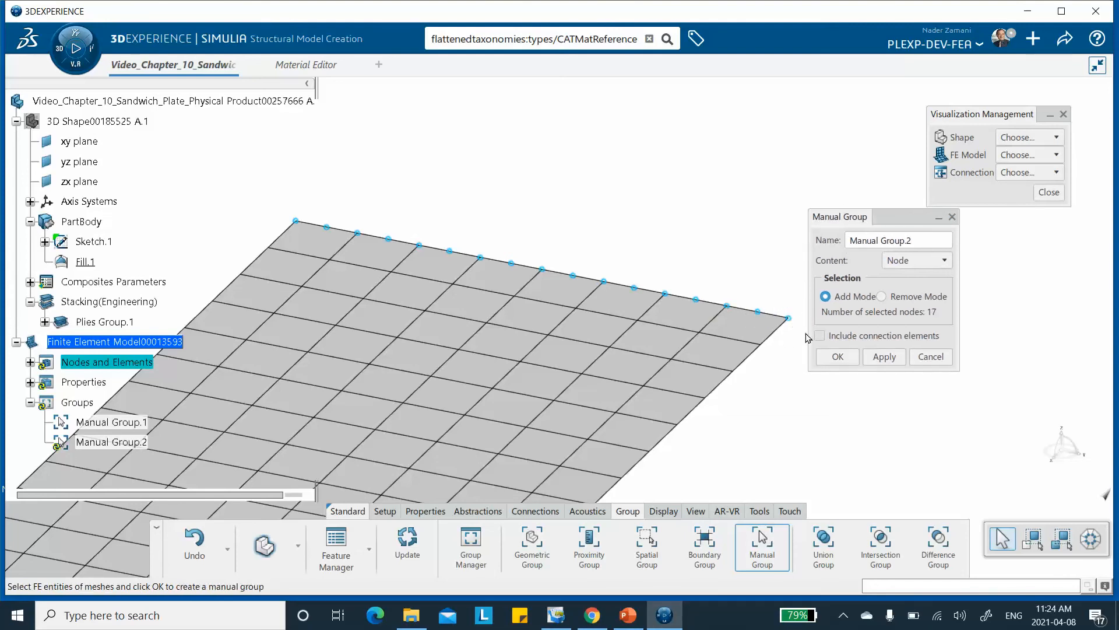
pyautogui.click(875, 356)
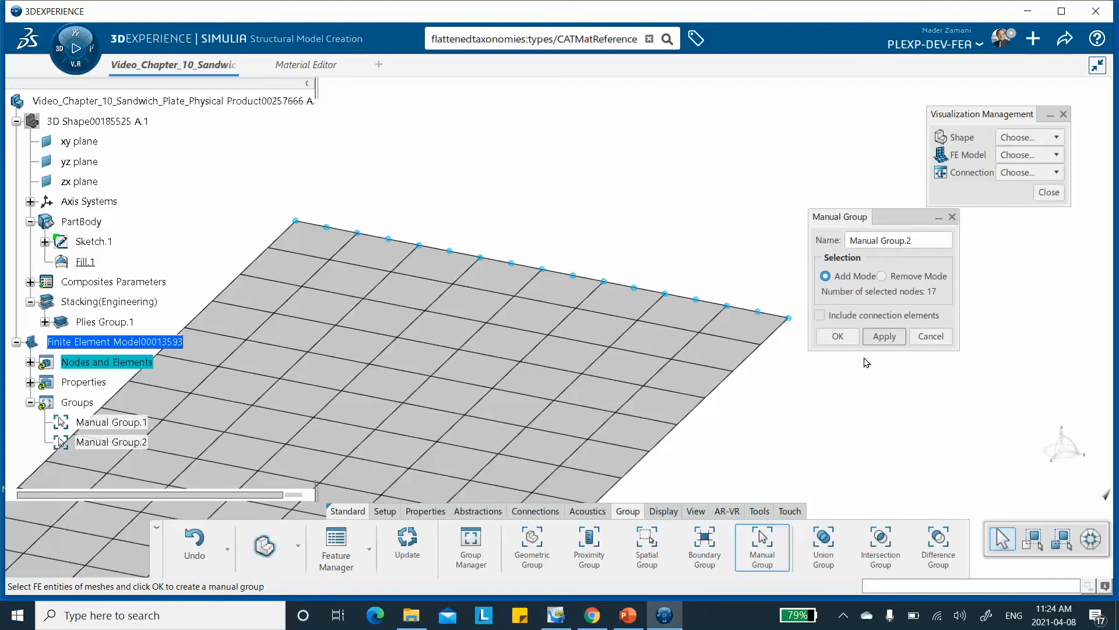
pyautogui.click(838, 336)
# Save the sandwich plate model with its finite element model and node groups.
pyautogui.moveTo(632, 202); pyautogui.dragTo(633, 324, button='middle')
pyautogui.moveTo(414, 377); pyautogui.dragTo(626, 206, button='middle')
pyautogui.moveTo(413, 241); pyautogui.dragTo(412, 254, button='middle')
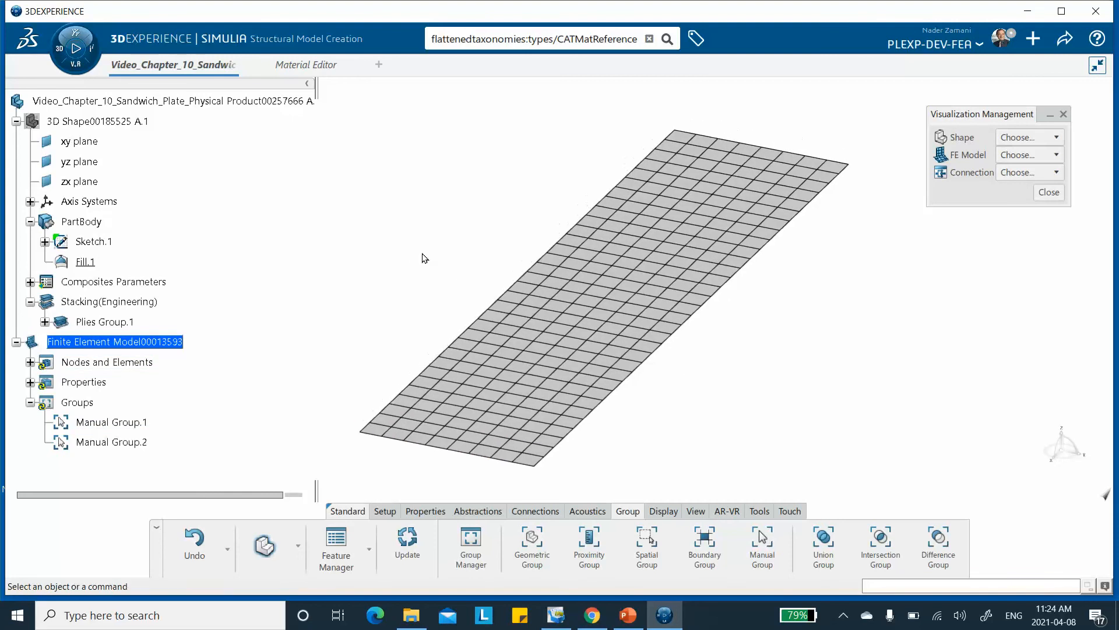
pyautogui.click(1066, 40)
pyautogui.click(985, 65)
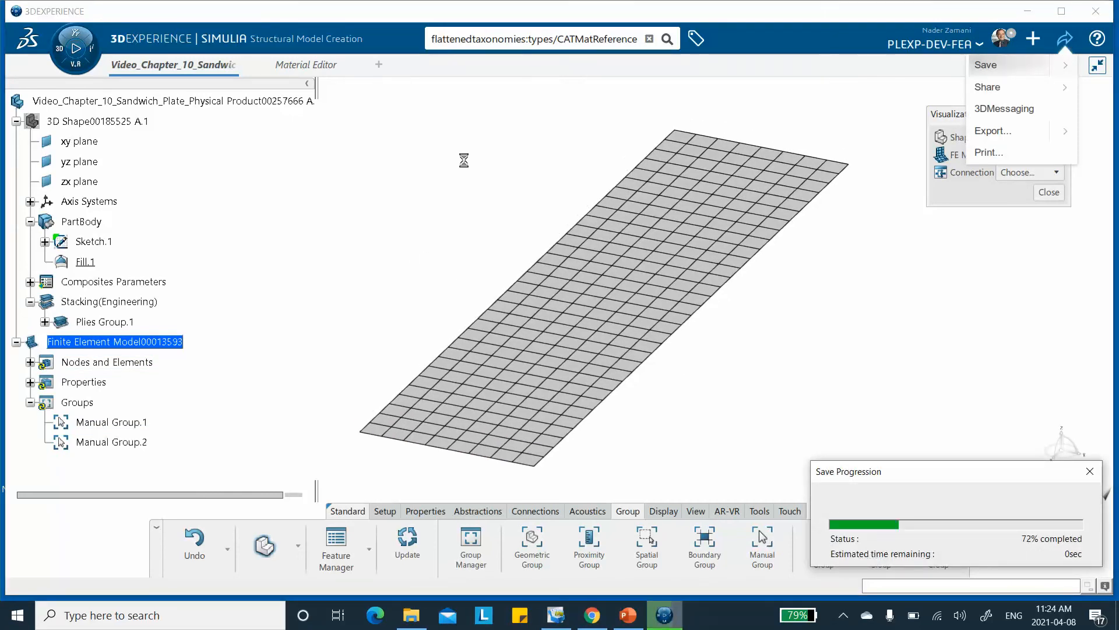
# Switch to Structural Scenario Creation and initialize the physics simulation with a Structural analysis case.
pyautogui.click(58, 49)
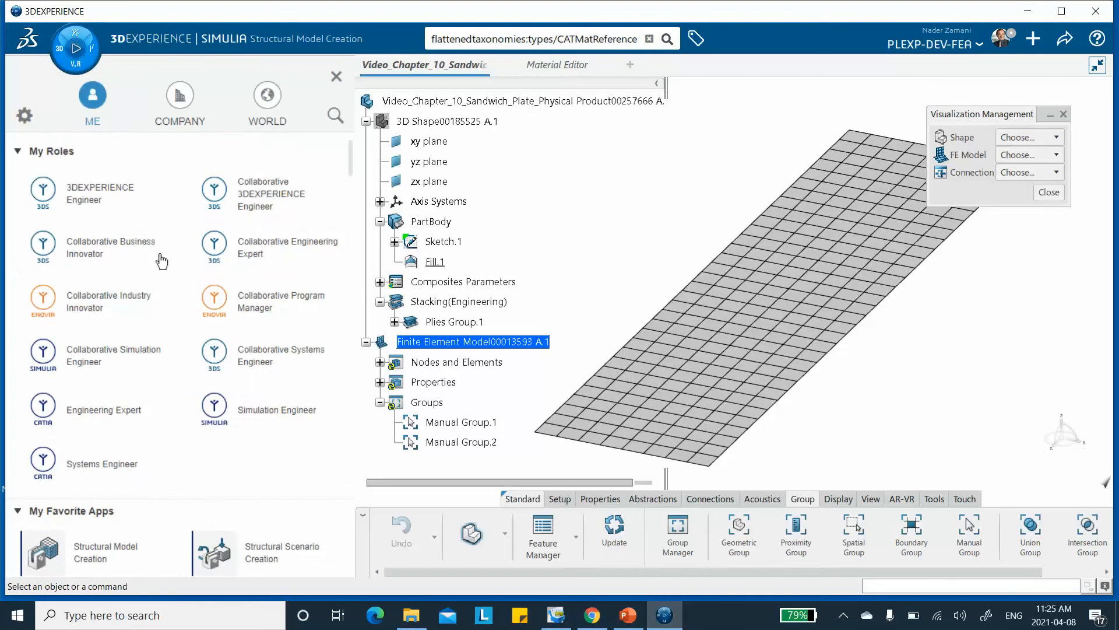
pyautogui.scroll(-2, 213, 324)
pyautogui.click(278, 433)
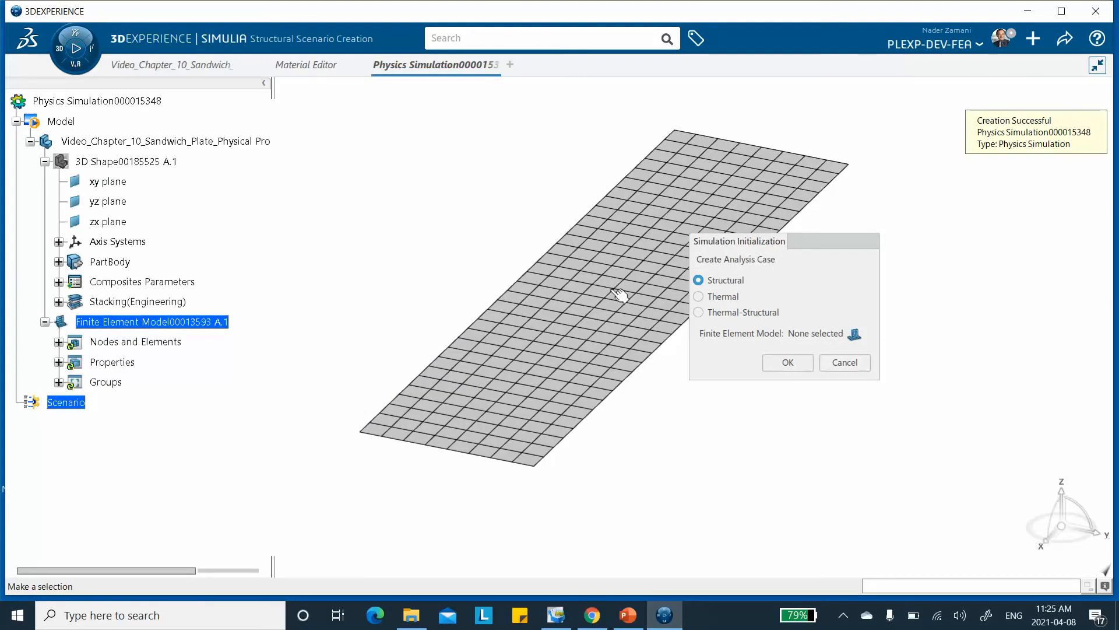
pyautogui.click(787, 362)
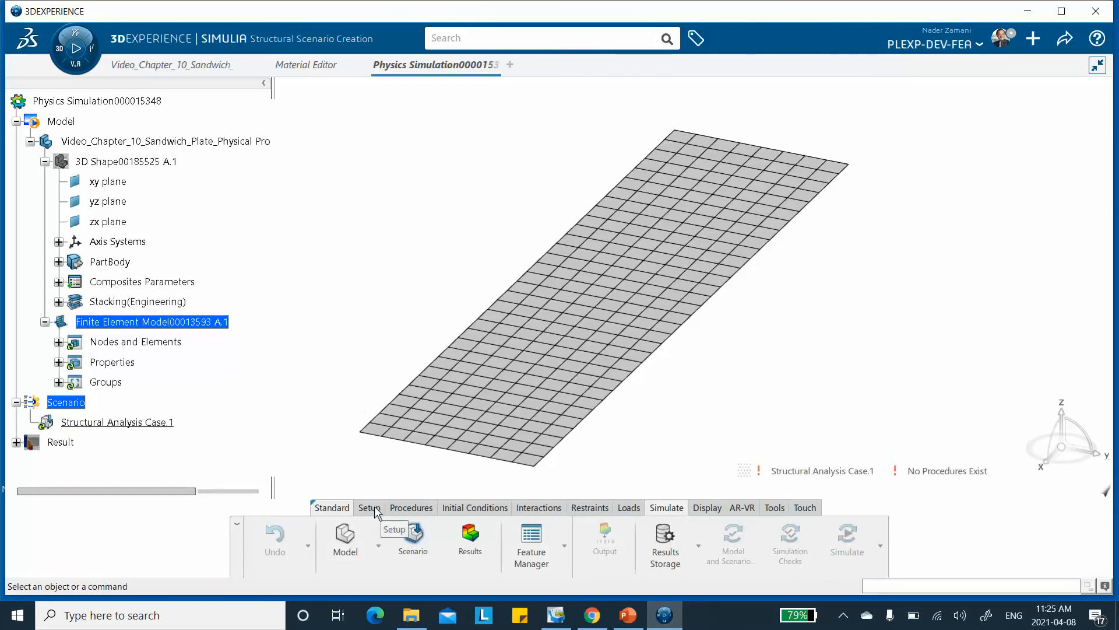
# Assign the plate's existing 3D finite element model to the structural analysis case.
pyautogui.click(372, 509)
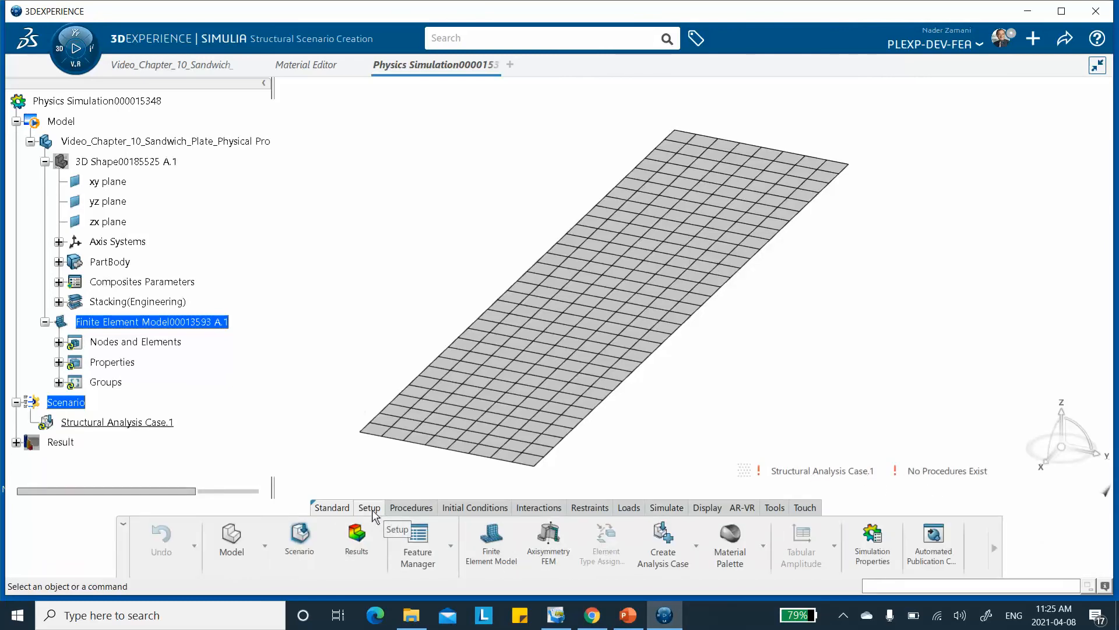
pyautogui.click(491, 539)
pyautogui.click(781, 239)
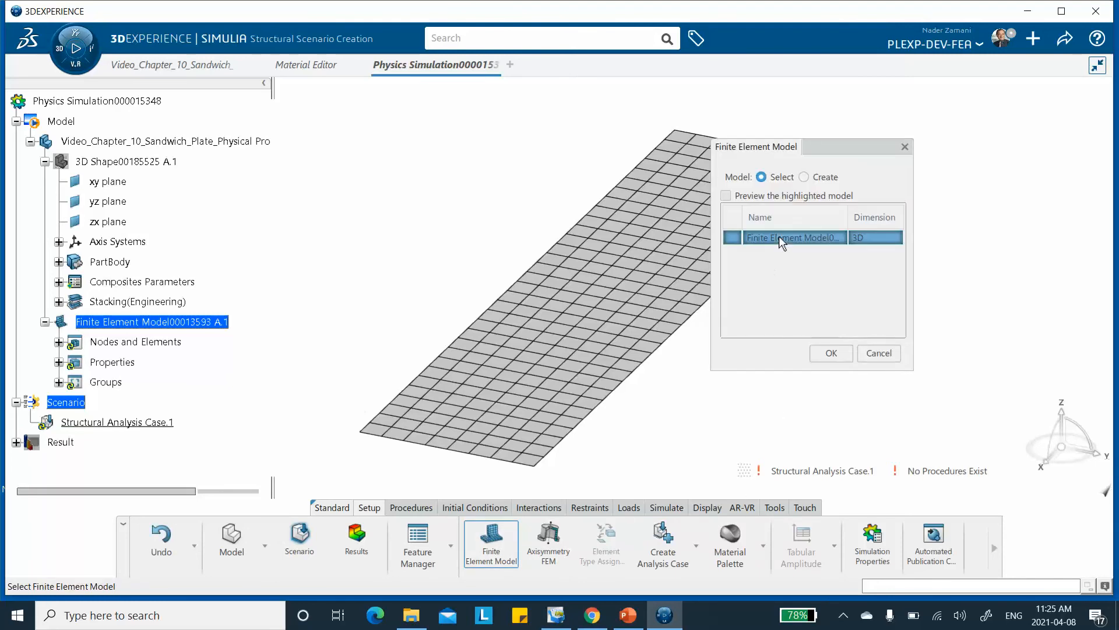
pyautogui.click(845, 353)
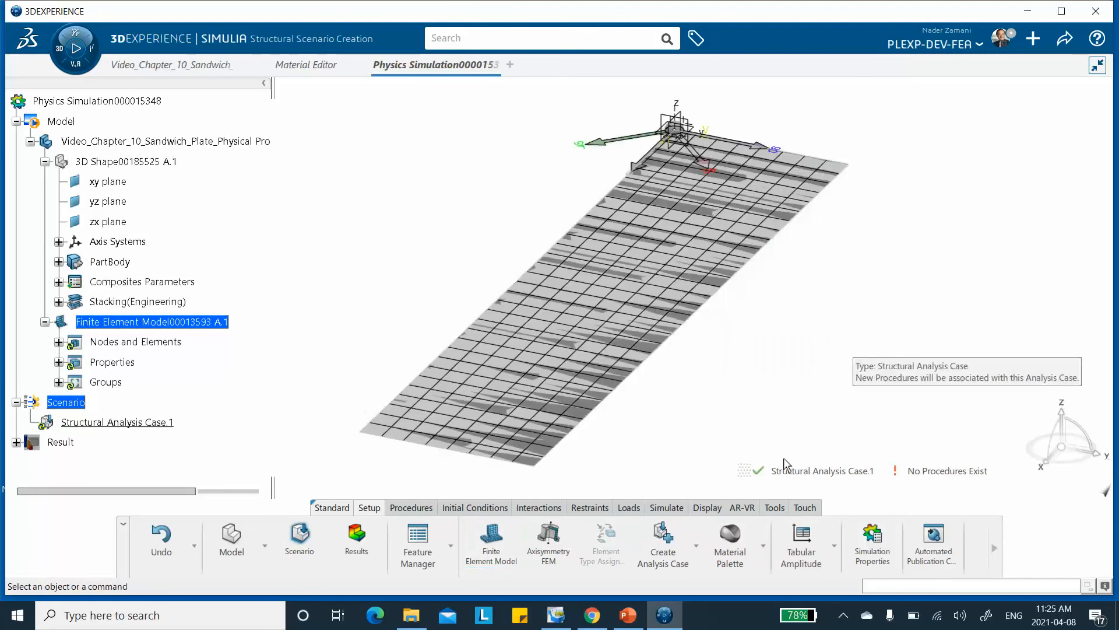
pyautogui.moveTo(845, 354); pyautogui.dragTo(824, 347, button='middle')
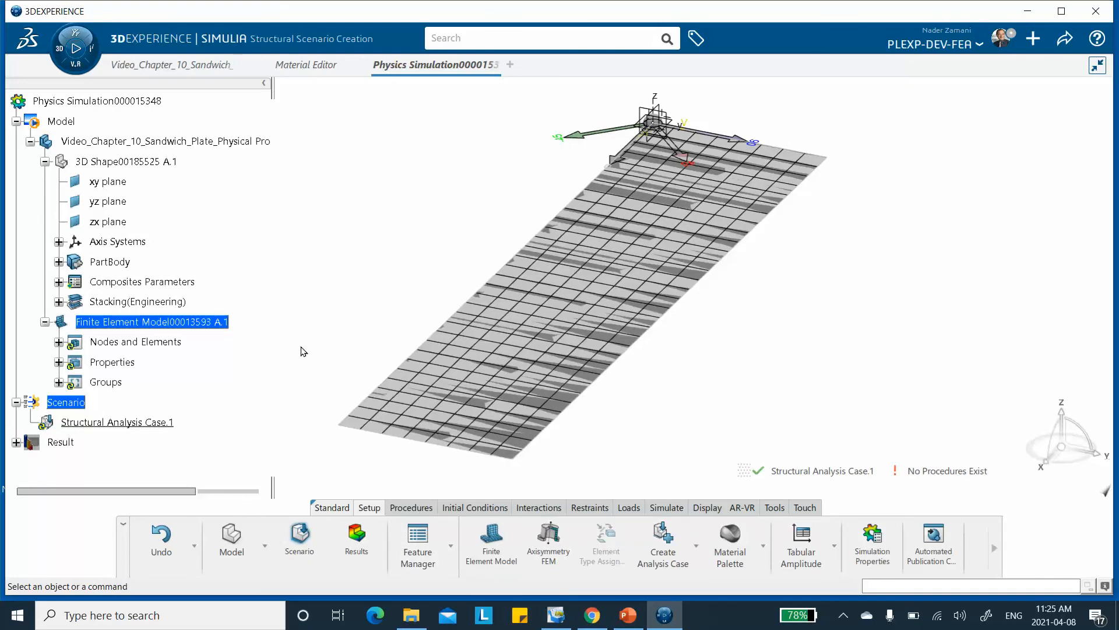
# Add a static step with a step time of 1 s and geometric nonlinearity excluded.
pyautogui.click(399, 508)
pyautogui.click(554, 543)
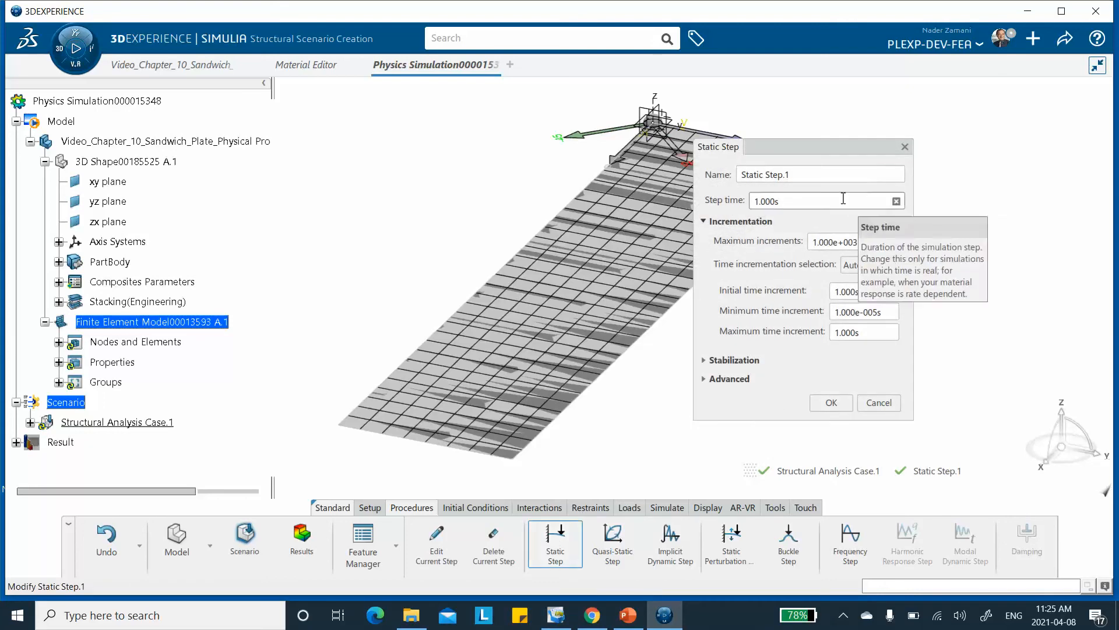
pyautogui.click(706, 378)
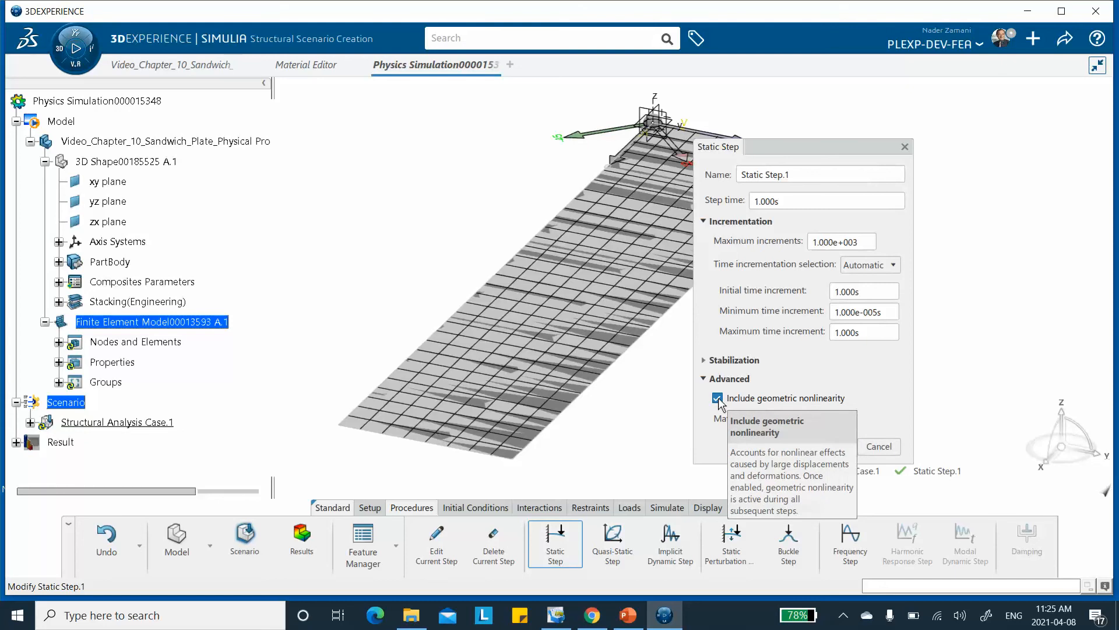
pyautogui.click(717, 398)
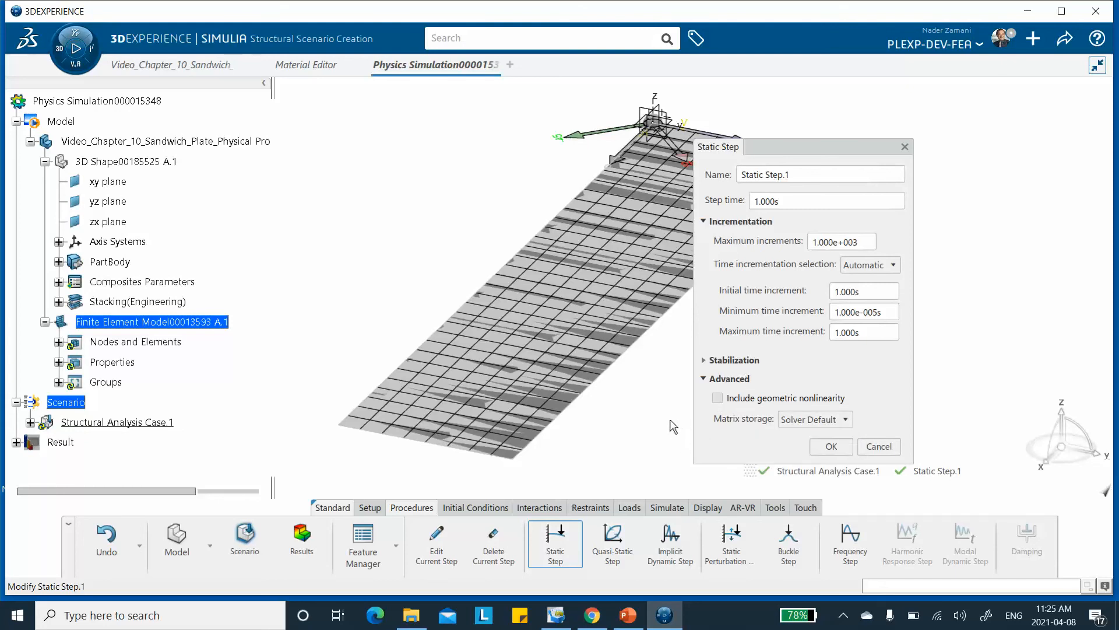
pyautogui.moveTo(828, 147); pyautogui.dragTo(955, 114)
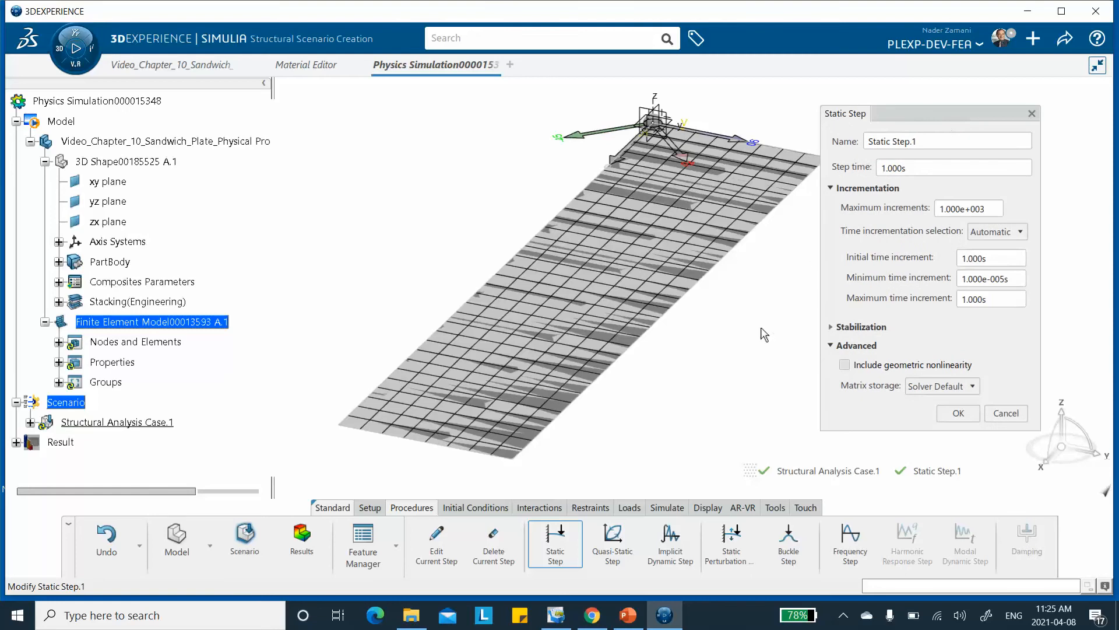
pyautogui.moveTo(729, 317); pyautogui.dragTo(702, 300, button='middle')
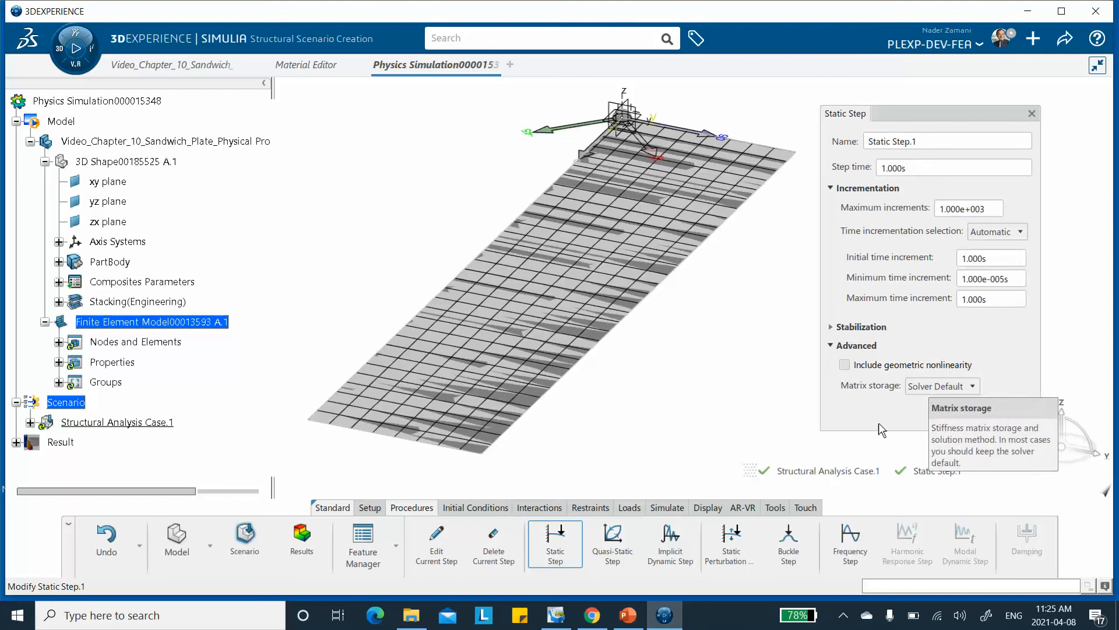
pyautogui.click(958, 413)
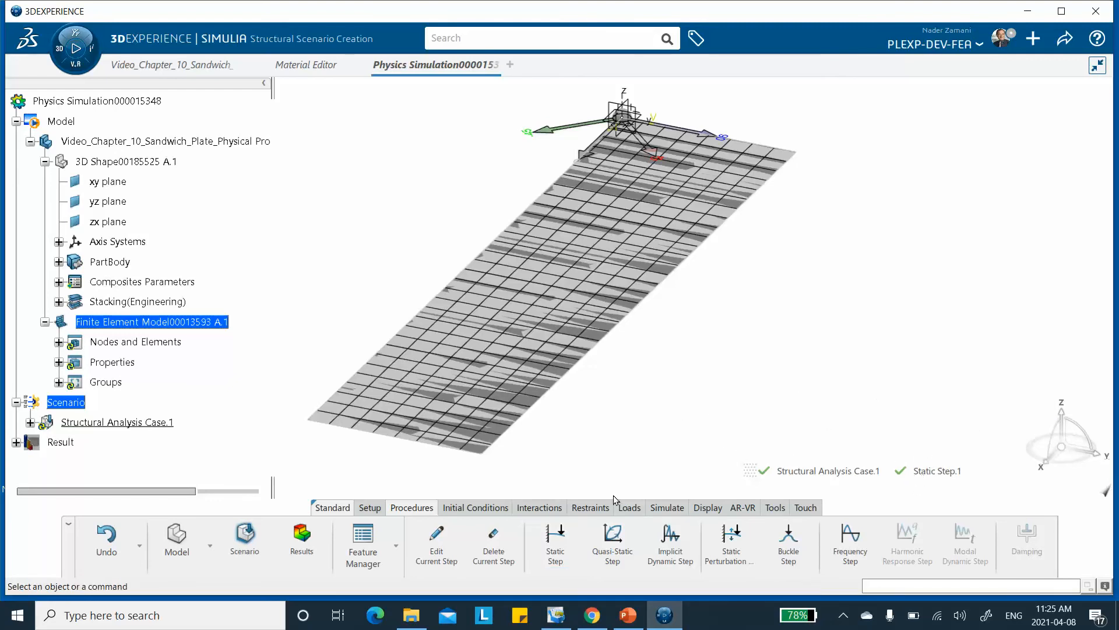
# Hide the plate's shape geometry through Visualization Management, leaving the mesh displayed.
pyautogui.moveTo(623, 359)
pyautogui.mouseDown(button='middle')
pyautogui.moveTo(655, 302)
pyautogui.moveTo(642, 351)
pyautogui.mouseUp(button='middle')
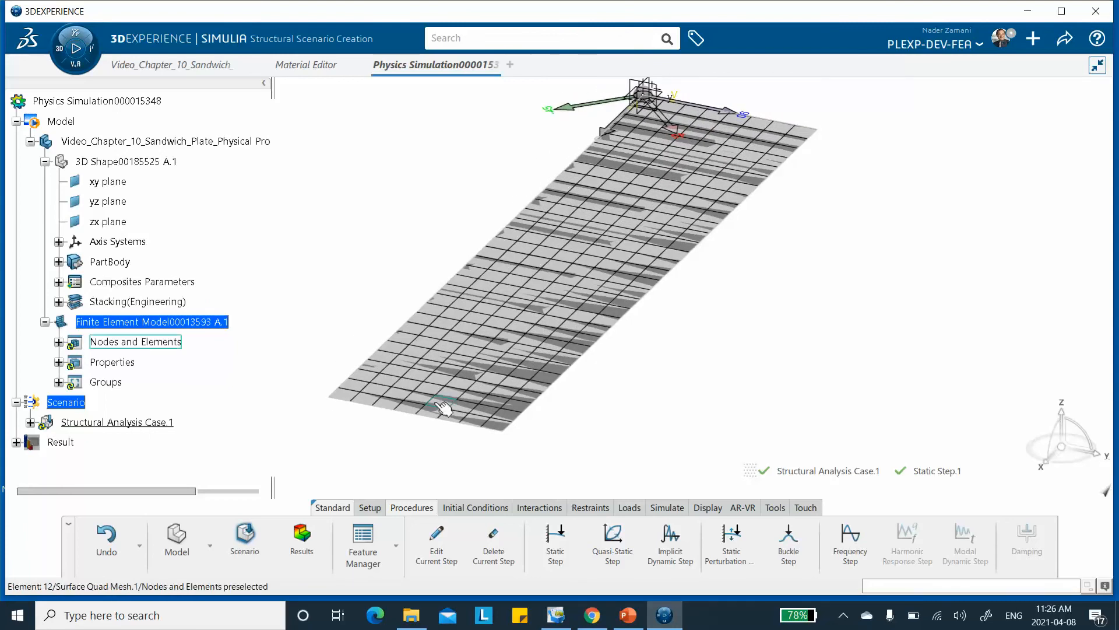
pyautogui.rightClick(796, 234)
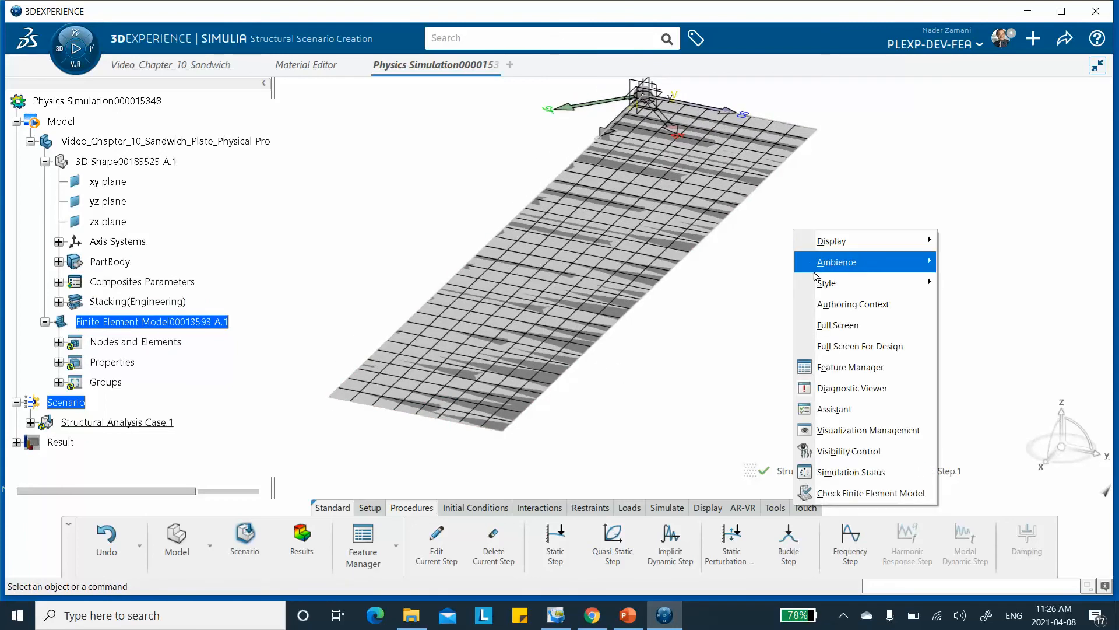
pyautogui.moveTo(828, 266)
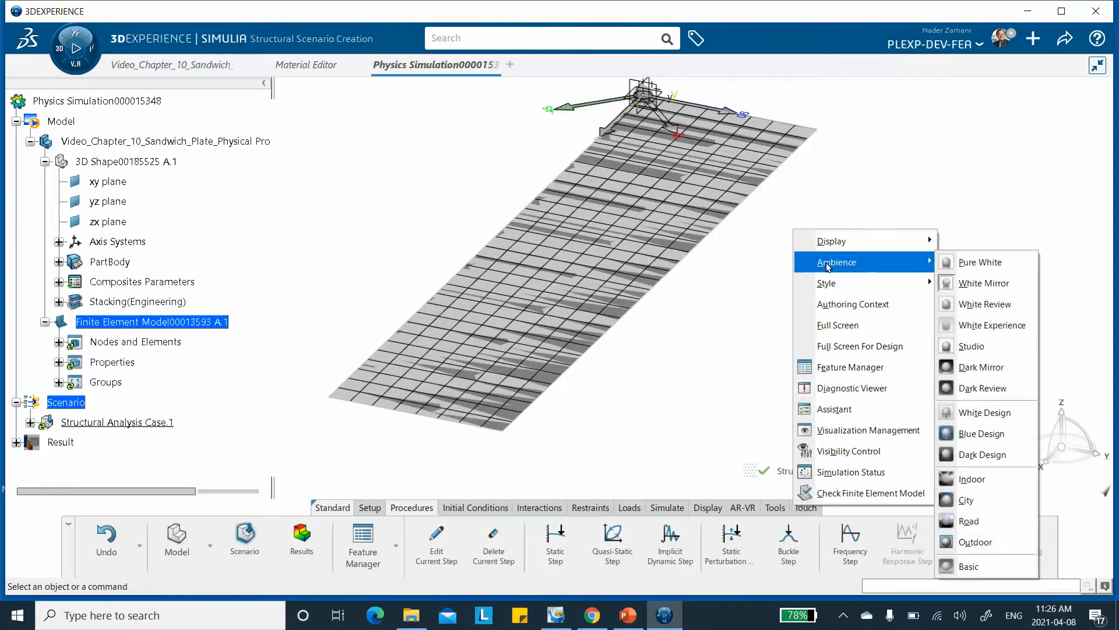
pyautogui.click(851, 429)
pyautogui.click(1028, 137)
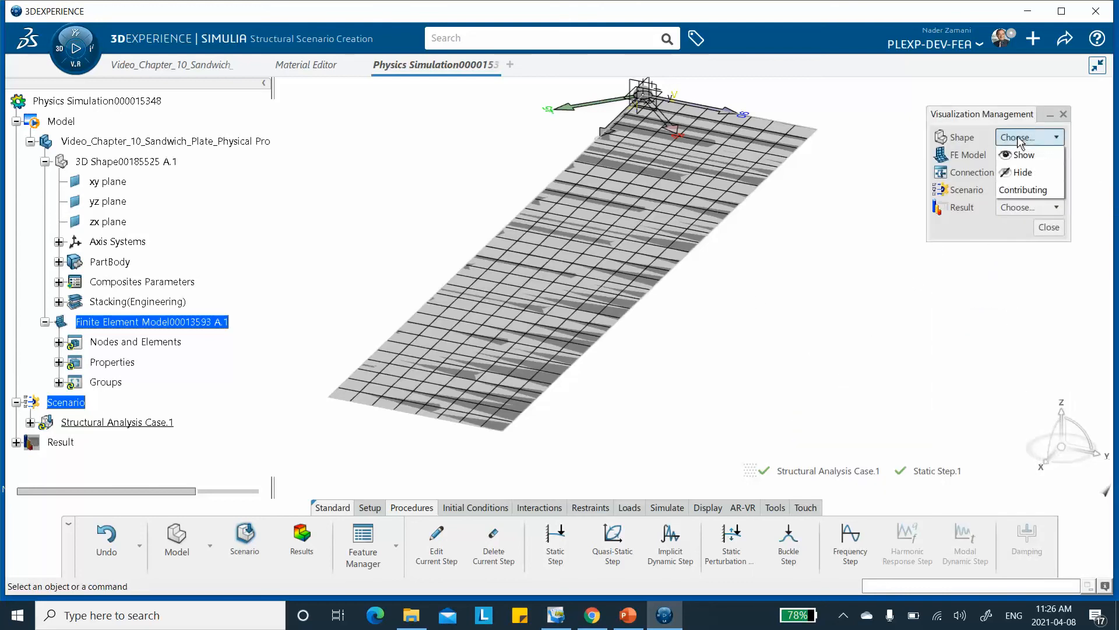
pyautogui.click(1023, 172)
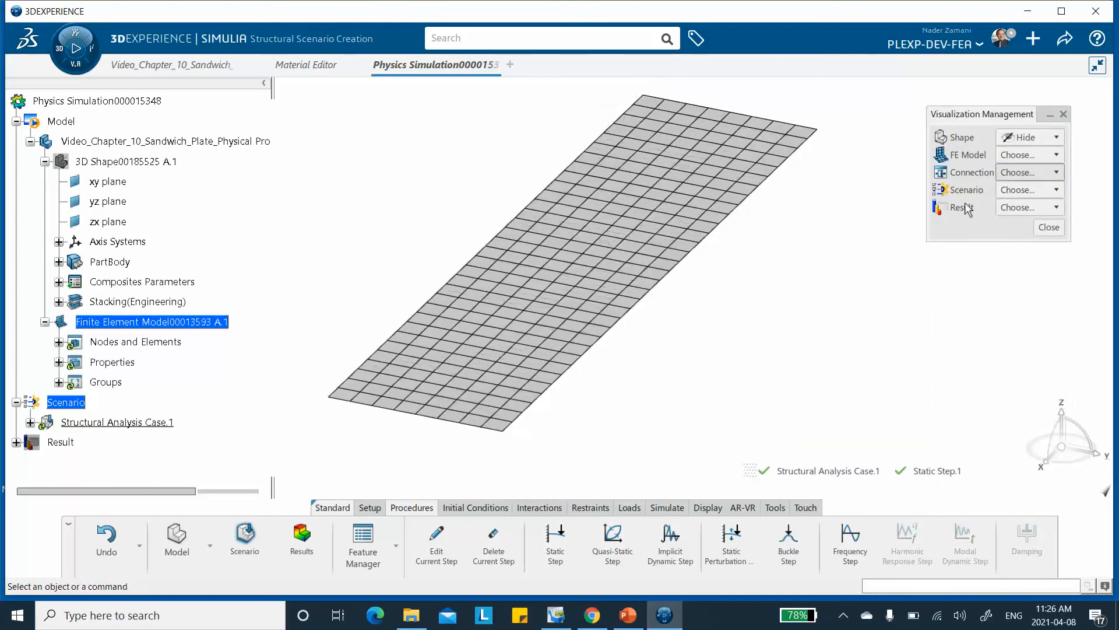
pyautogui.click(1048, 228)
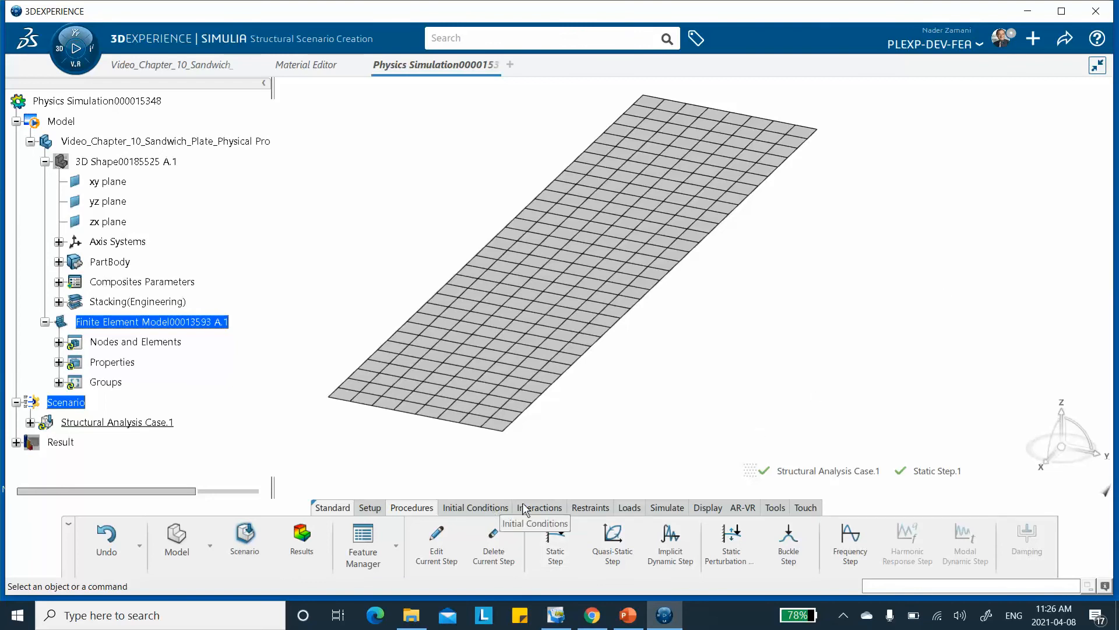
# Start a torque load and assign Manual Group.1, the nodes along the near short edge, as its support.
pyautogui.click(628, 507)
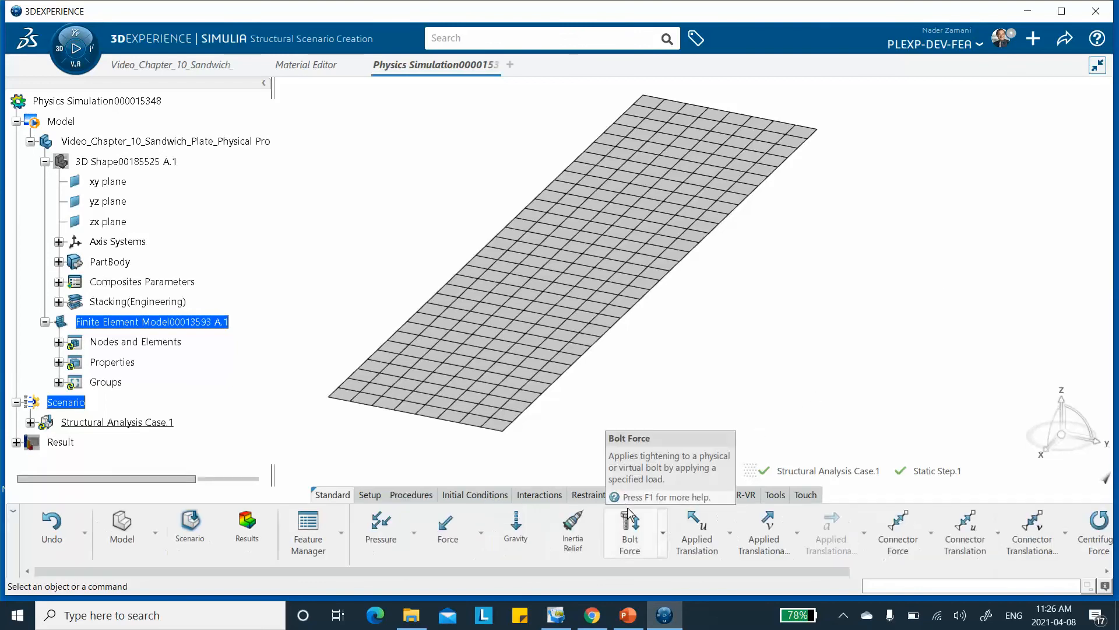
pyautogui.click(481, 534)
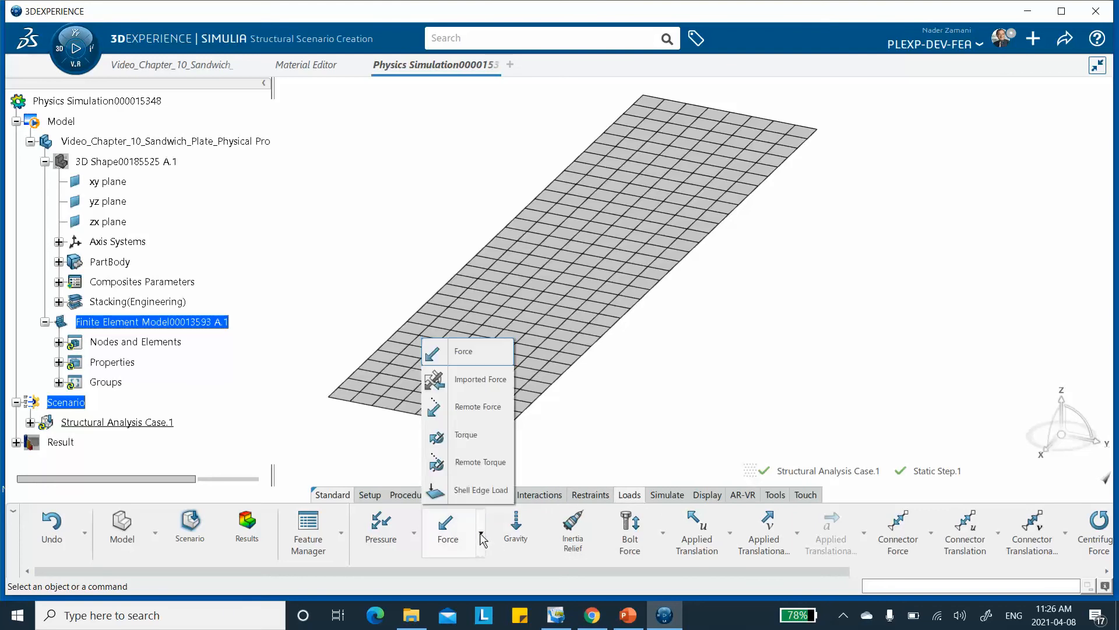
pyautogui.click(474, 436)
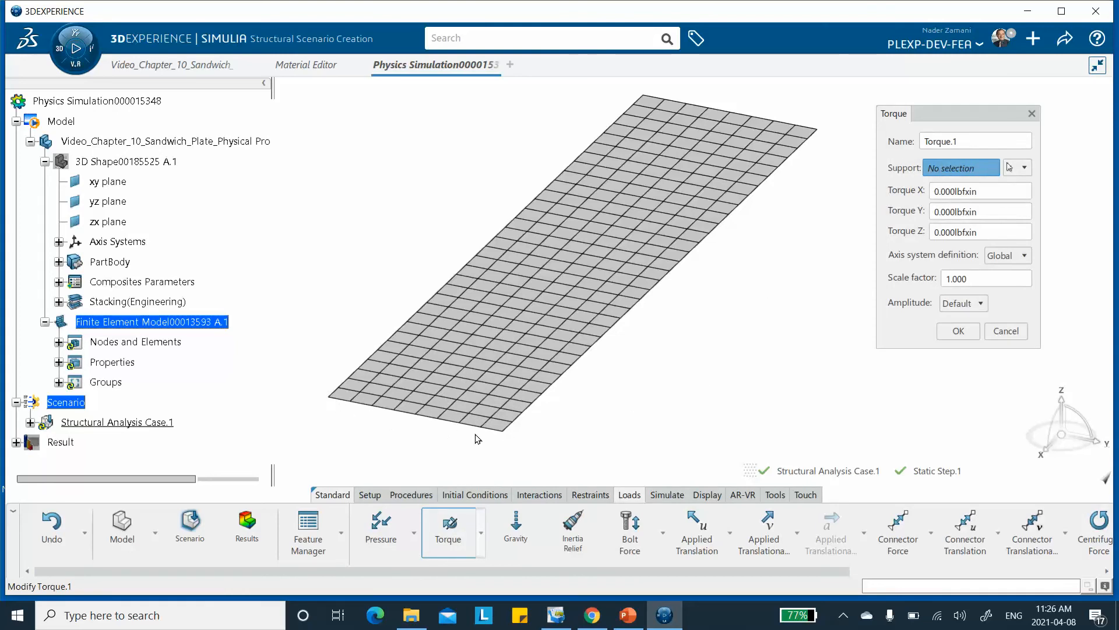
pyautogui.click(1030, 169)
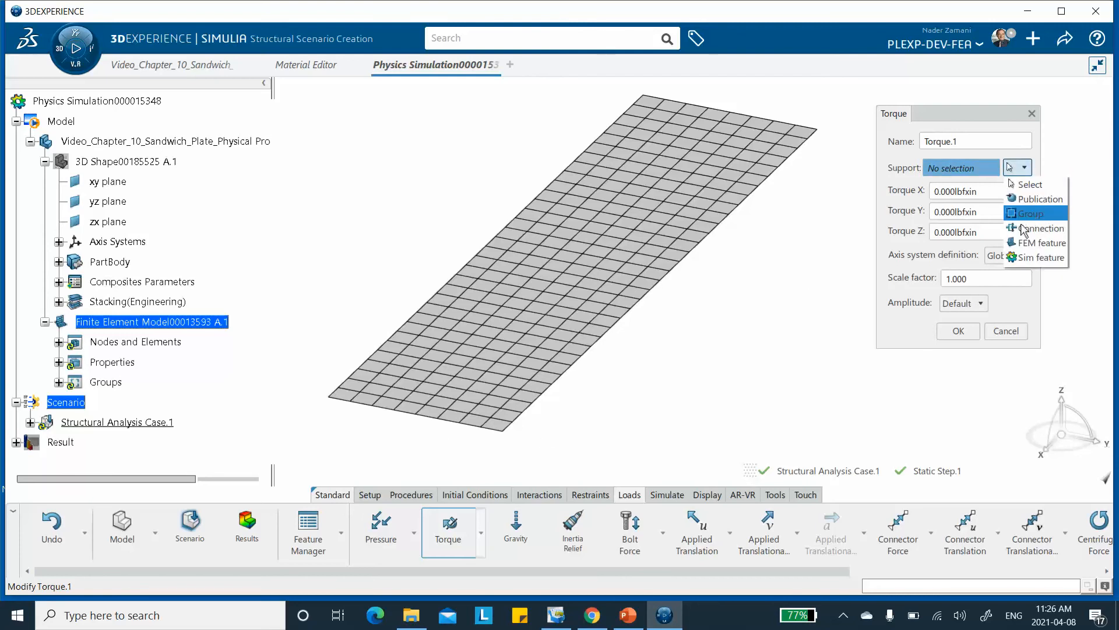
pyautogui.click(1038, 217)
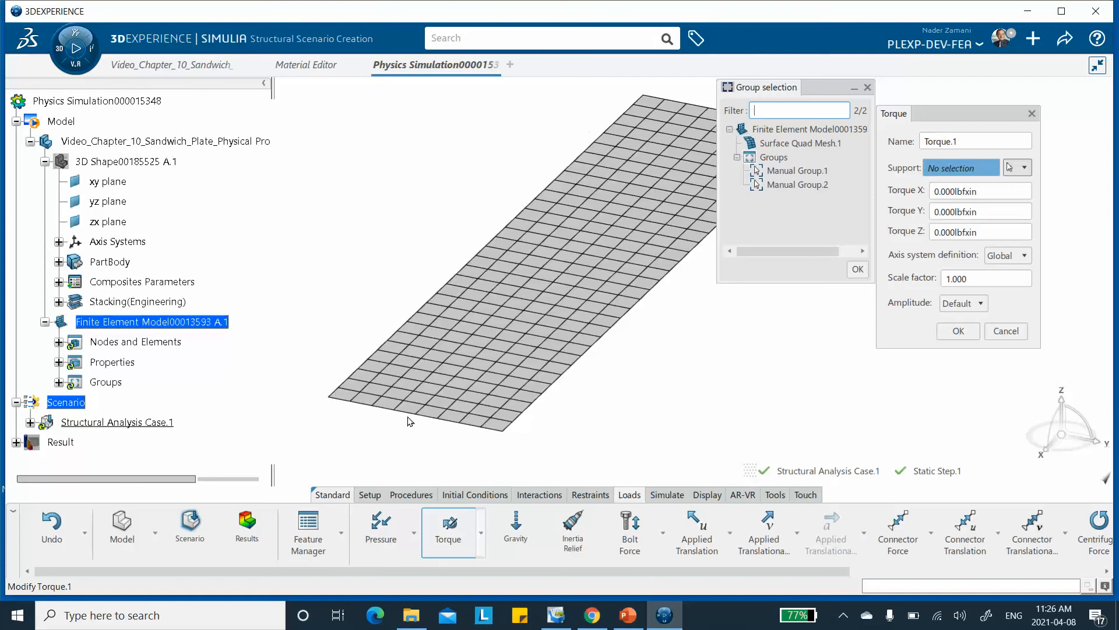
pyautogui.click(806, 173)
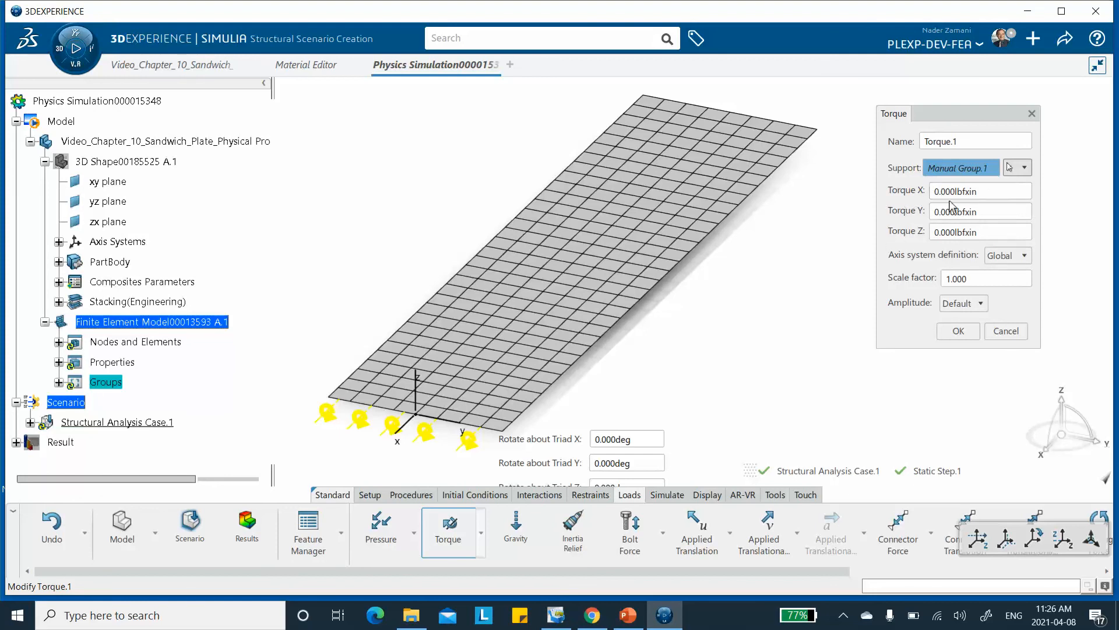
# Try a torque of -29.4 about X, checking the moment directions on the PowerPoint slide of the loaded reference surface.
pyautogui.keyDown('ctrl'); pyautogui.moveTo(679, 306); pyautogui.dragTo(684, 242, button='middle'); pyautogui.keyUp('ctrl')
pyautogui.moveTo(615, 330); pyautogui.dragTo(769, 99, button='middle')
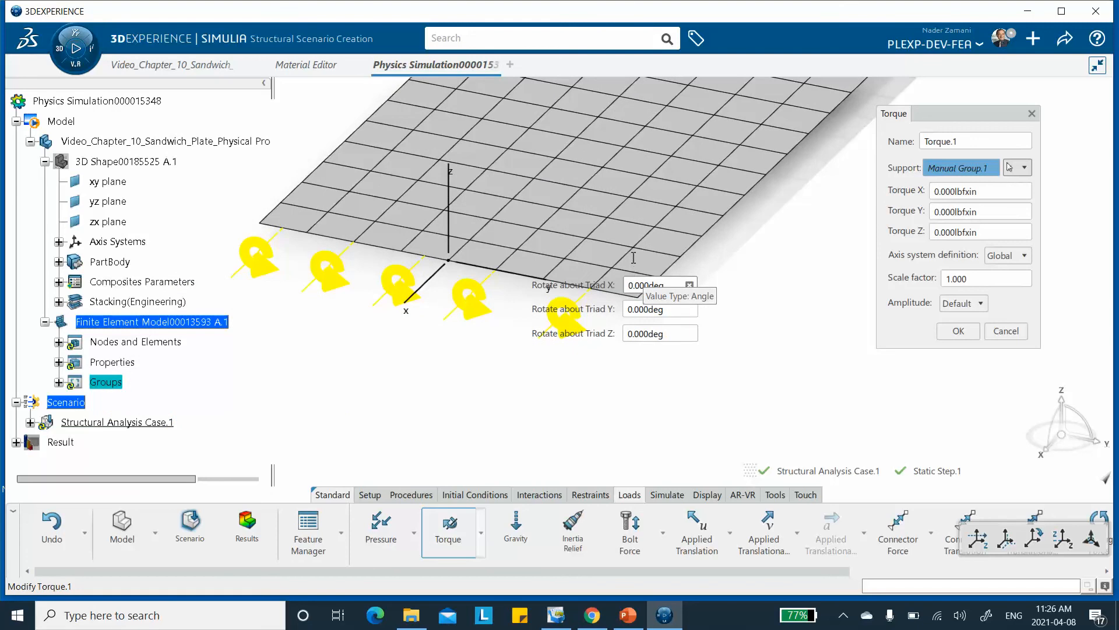
pyautogui.keyDown('ctrl'); pyautogui.moveTo(586, 238); pyautogui.dragTo(545, 224, button='middle'); pyautogui.keyUp('ctrl')
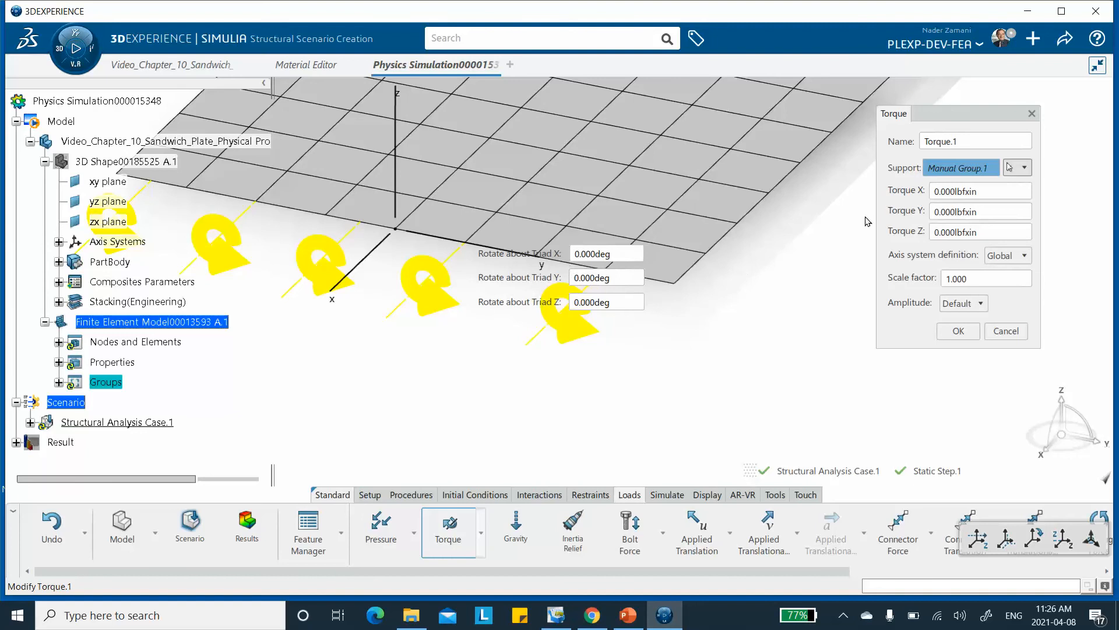
pyautogui.moveTo(981, 190); pyautogui.dragTo(901, 191)
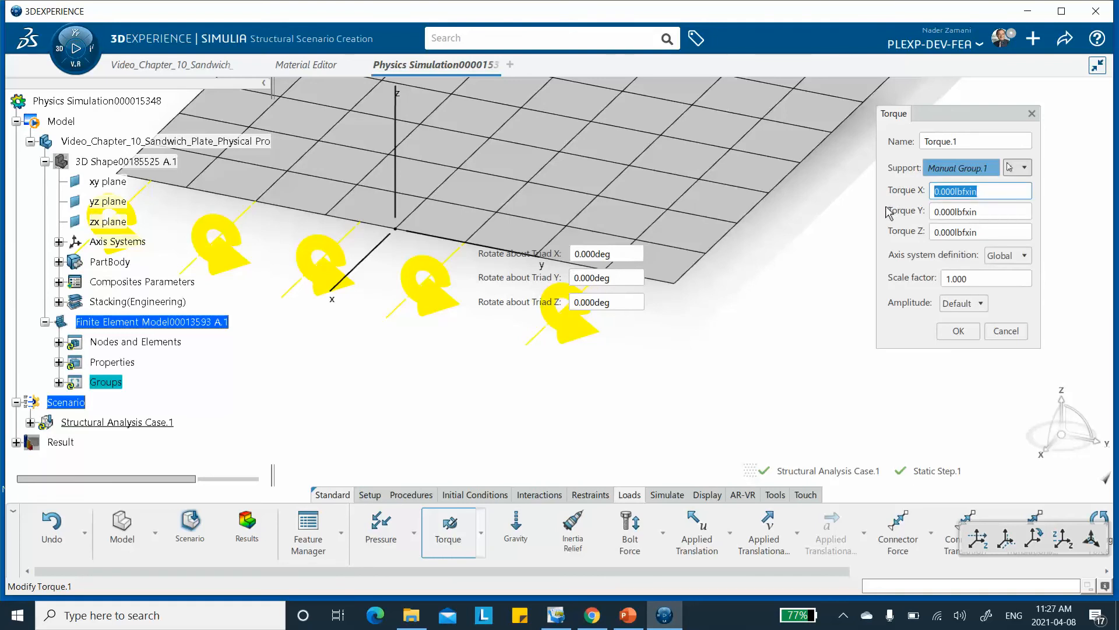
pyautogui.write('29.4')
pyautogui.click(626, 616)
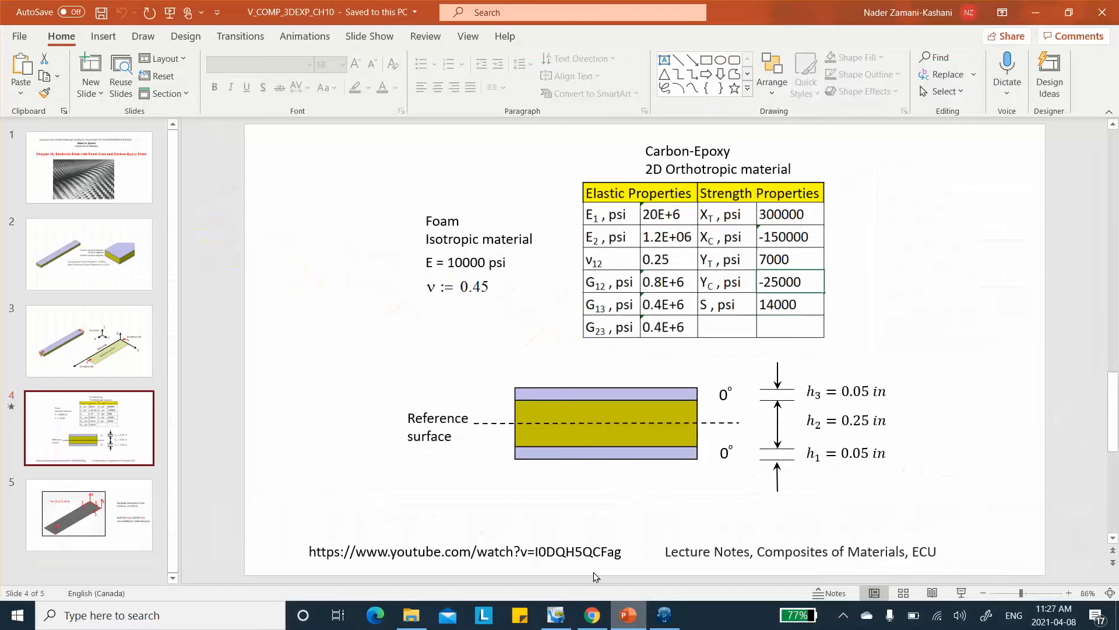
pyautogui.click(89, 341)
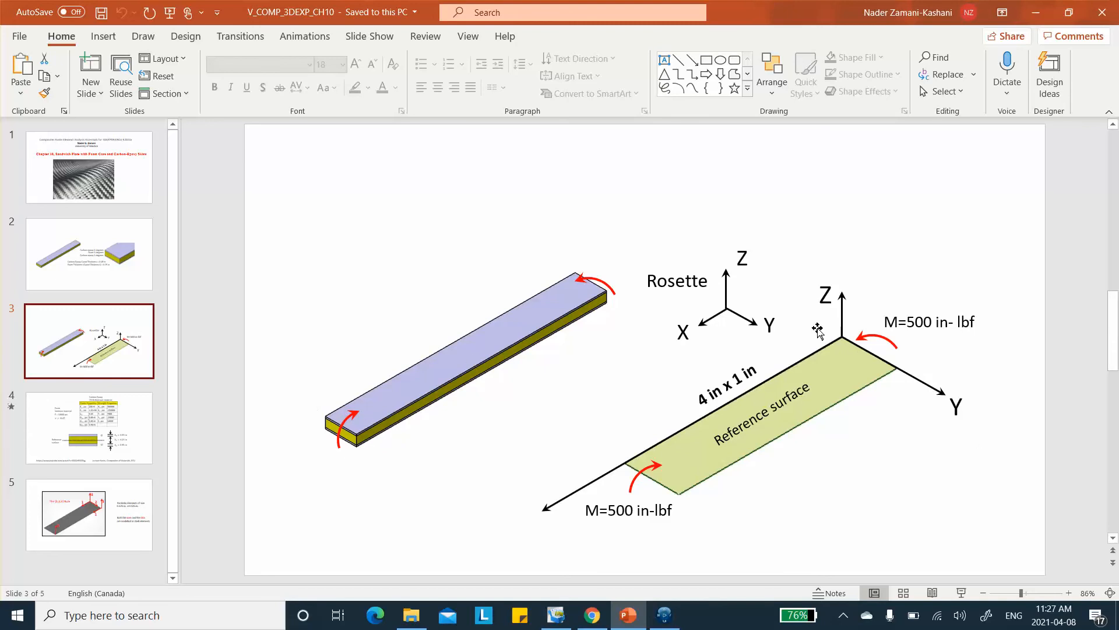
pyautogui.click(1036, 12)
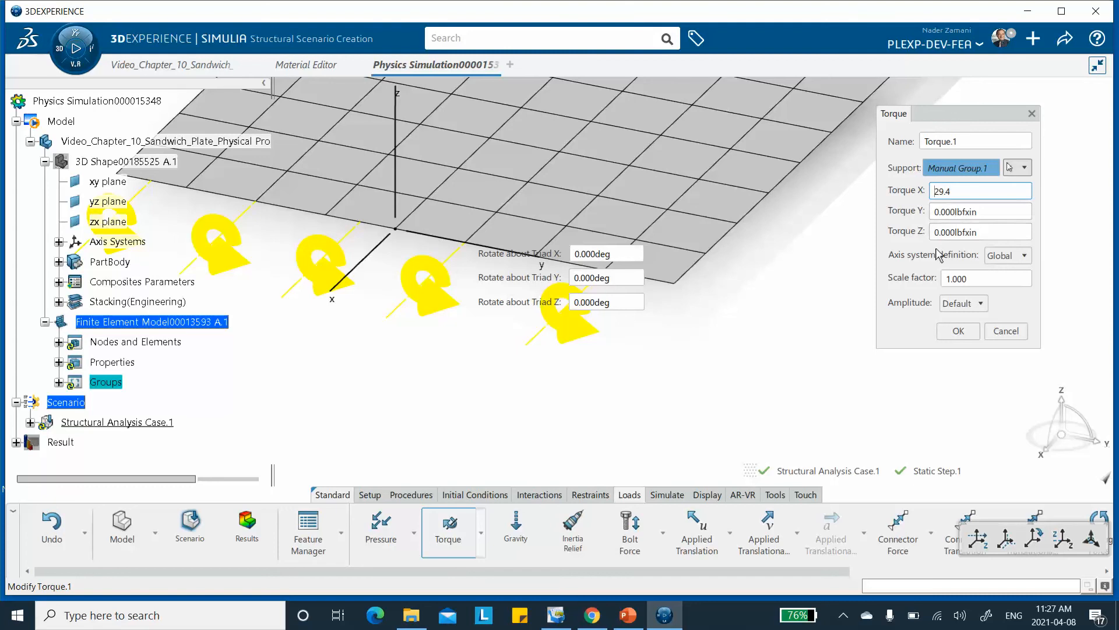
pyautogui.write('-')
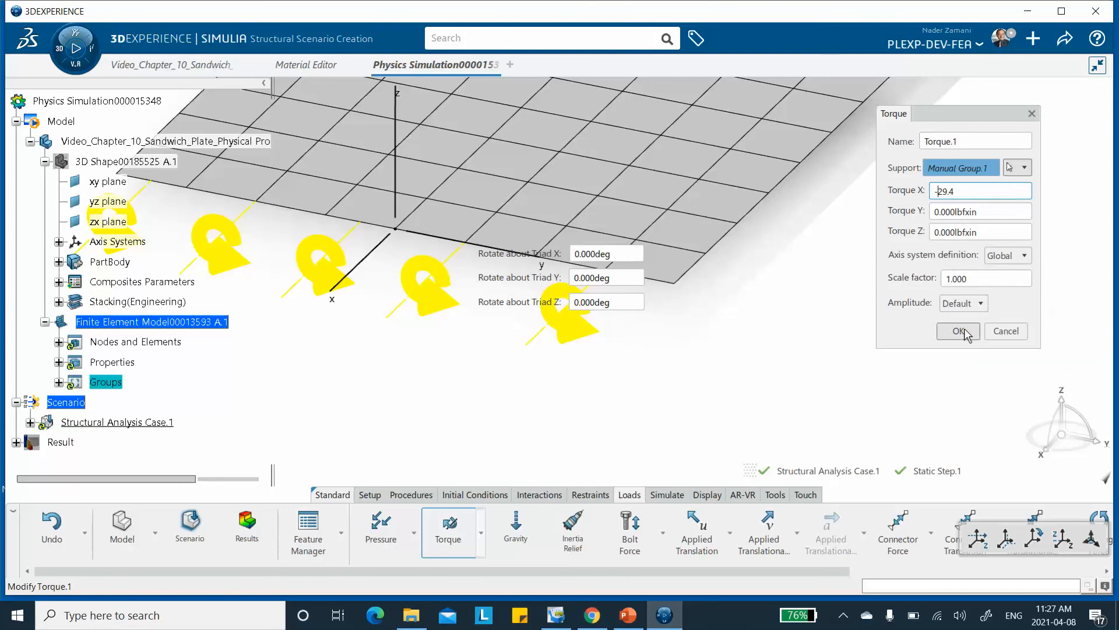
# Move the -29.4 torque value from the X component to the Y component and apply the near-edge torque.
pyautogui.moveTo(968, 187); pyautogui.dragTo(895, 184)
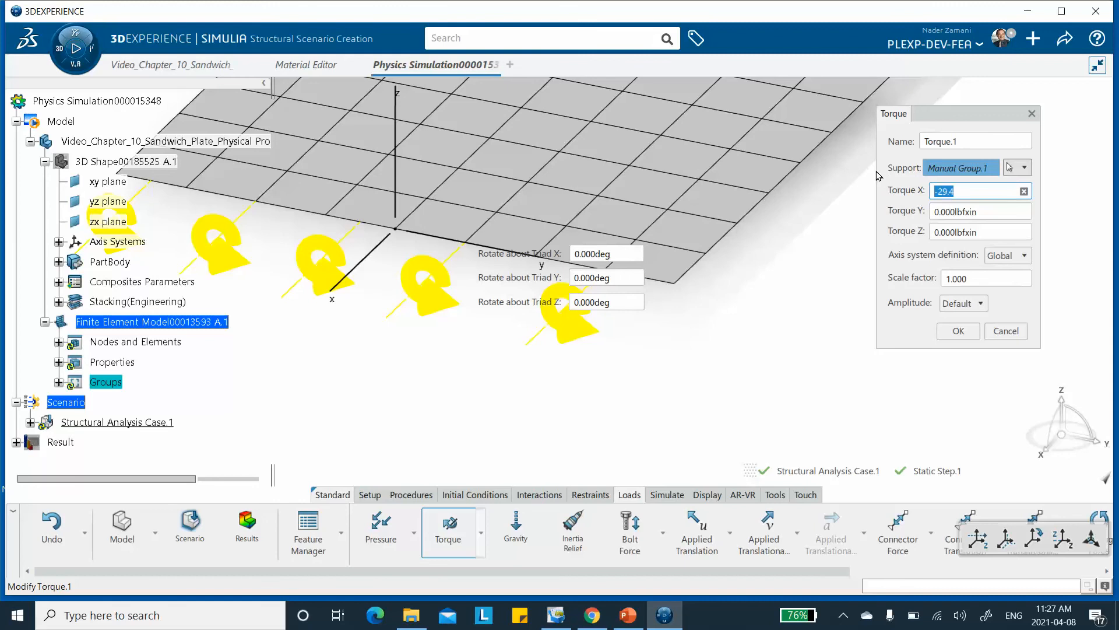
pyautogui.click(991, 212)
pyautogui.write('-29.4')
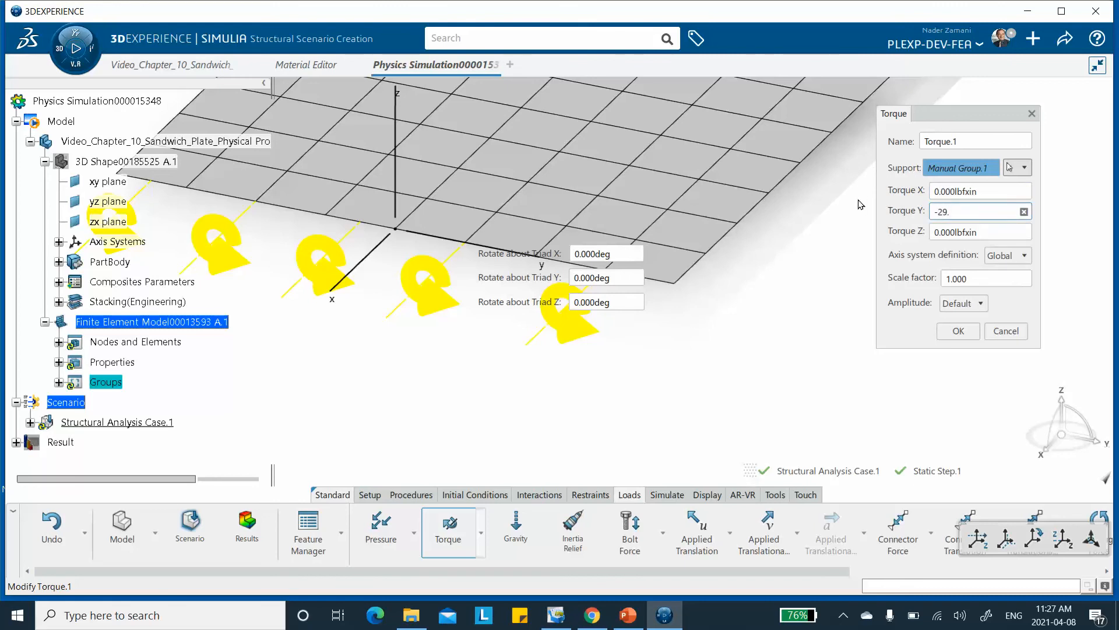
pyautogui.click(956, 331)
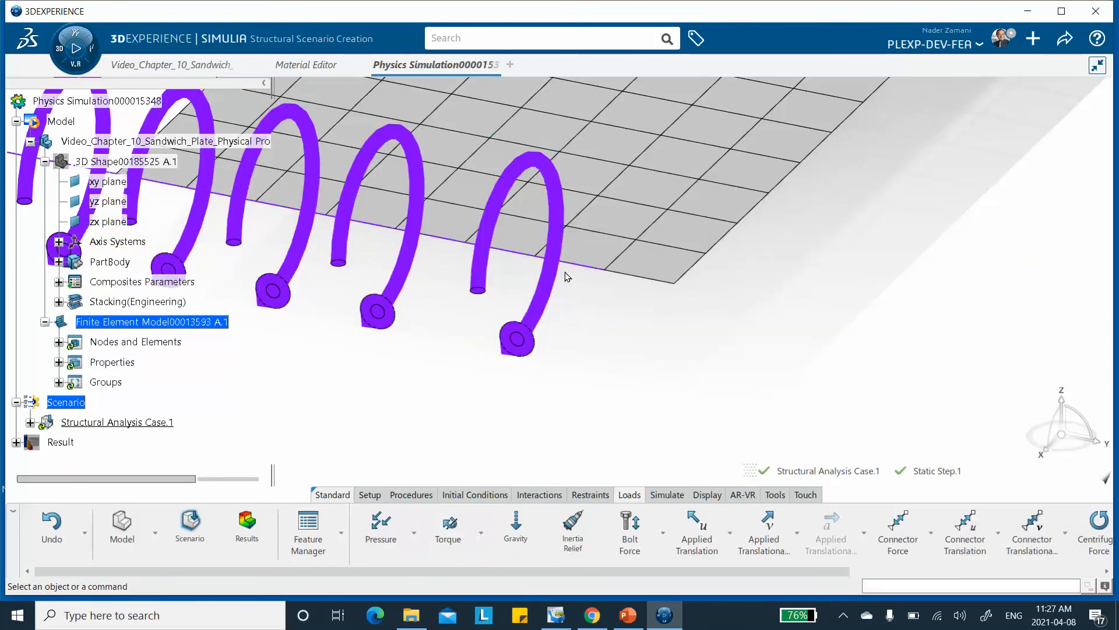
# Start a second torque load and assign Manual Group.2, the nodes along the far short edge, as its support.
pyautogui.moveTo(619, 180); pyautogui.dragTo(617, 274, button='middle')
pyautogui.moveTo(679, 220); pyautogui.dragTo(534, 397, button='middle')
pyautogui.moveTo(732, 151); pyautogui.dragTo(705, 257, button='middle')
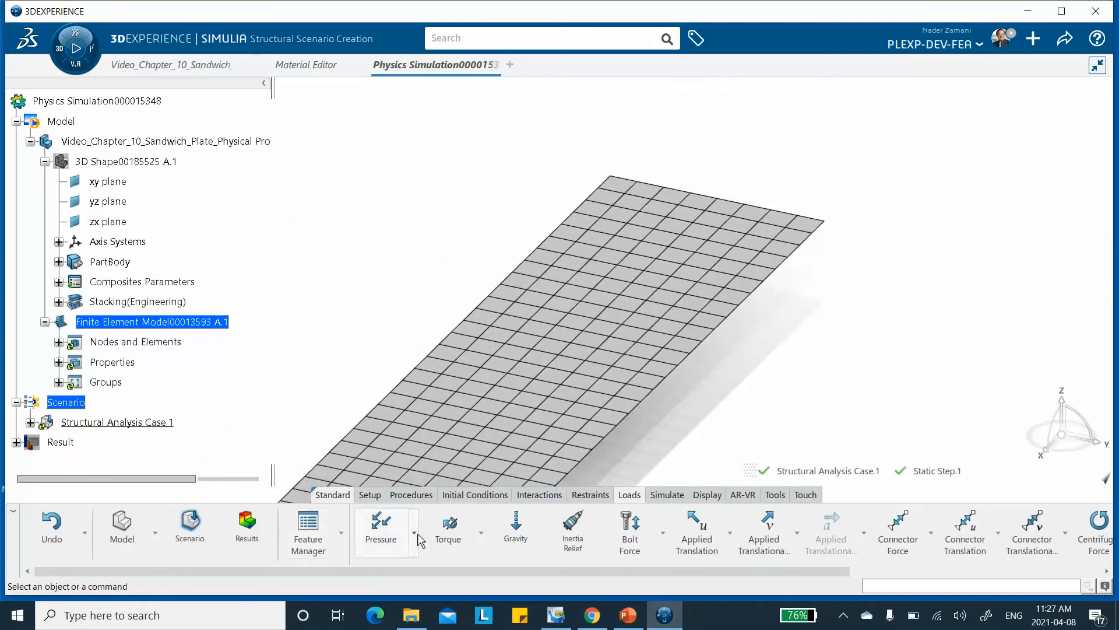
pyautogui.click(447, 525)
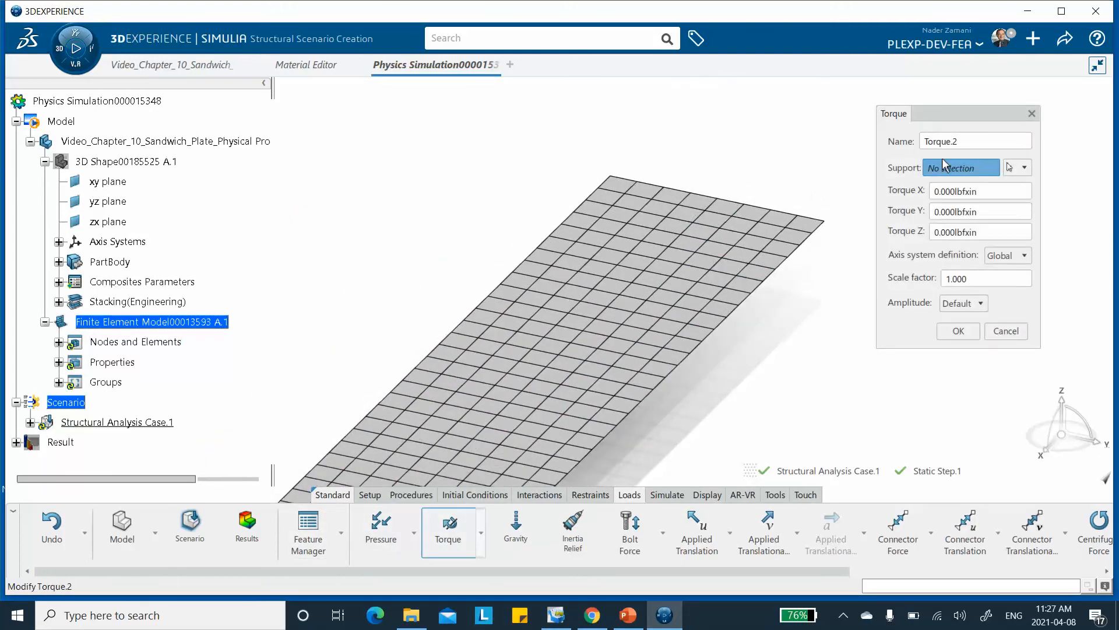
pyautogui.click(1022, 169)
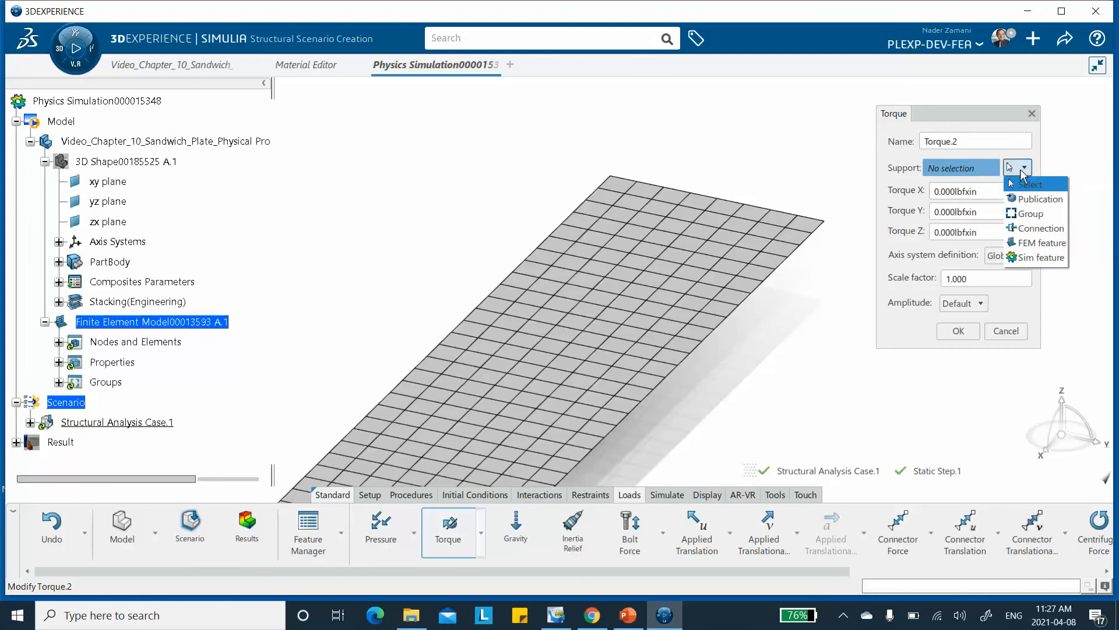
pyautogui.click(1031, 211)
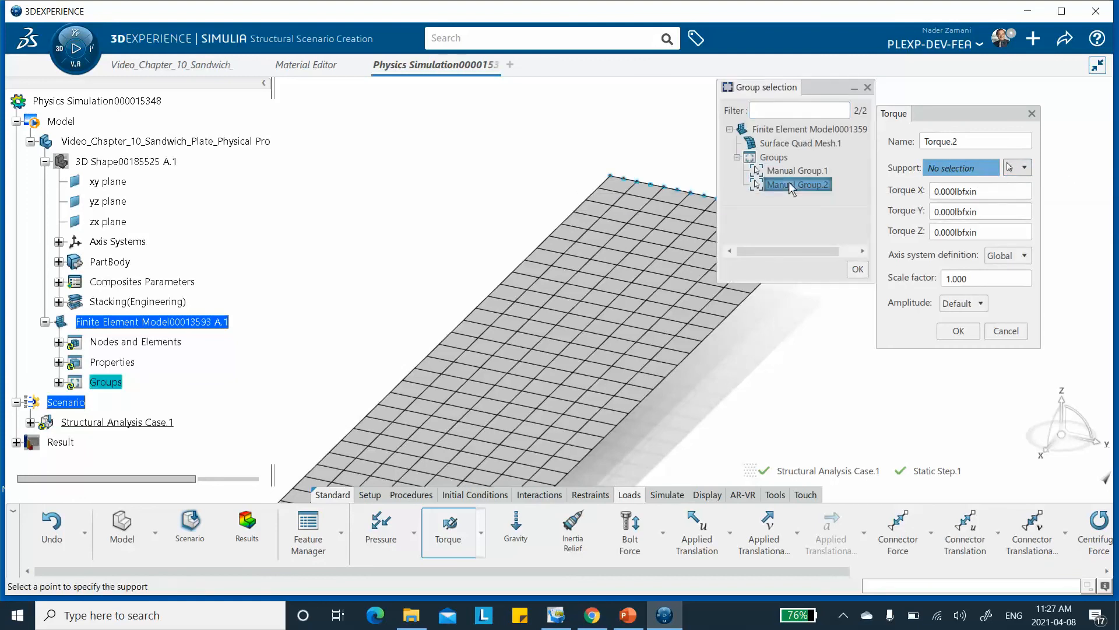
pyautogui.click(788, 181)
# Set the far-edge torque to 29.4 lbf·in about Y and apply the load.
pyautogui.moveTo(772, 231); pyautogui.dragTo(362, 299, button='middle')
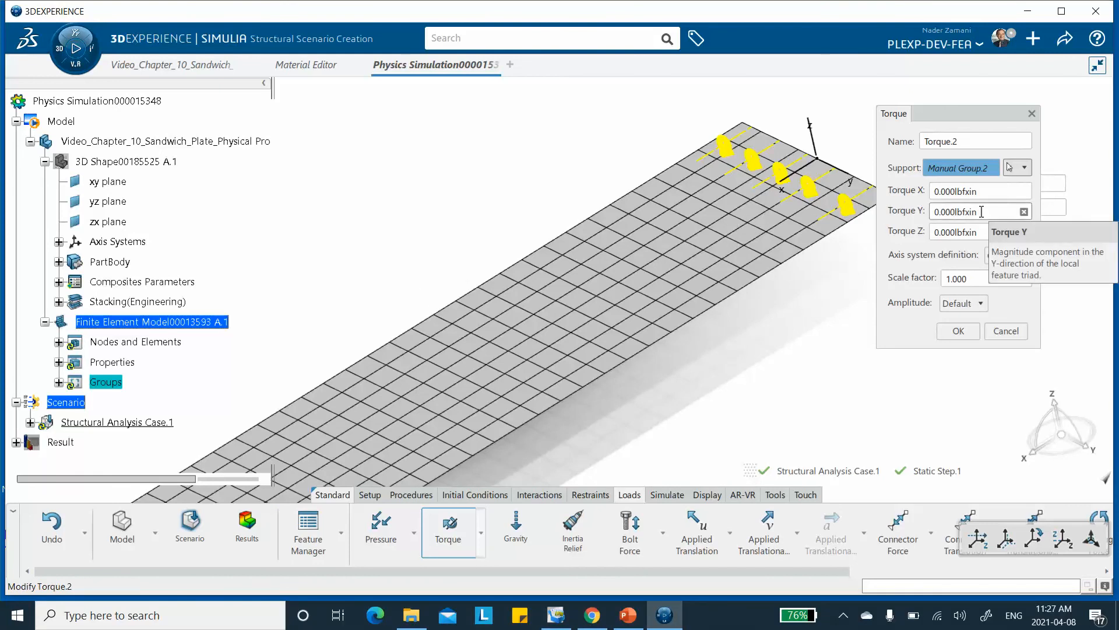
pyautogui.moveTo(980, 211); pyautogui.dragTo(868, 214)
pyautogui.moveTo(786, 204); pyautogui.dragTo(748, 177, button='middle')
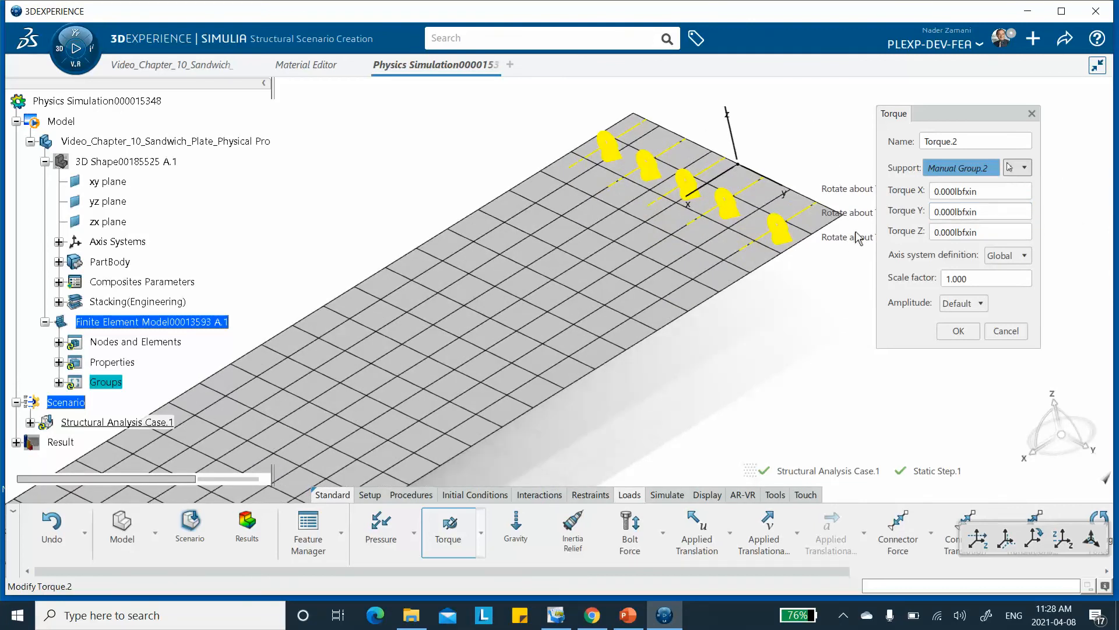
pyautogui.moveTo(987, 212); pyautogui.dragTo(803, 208)
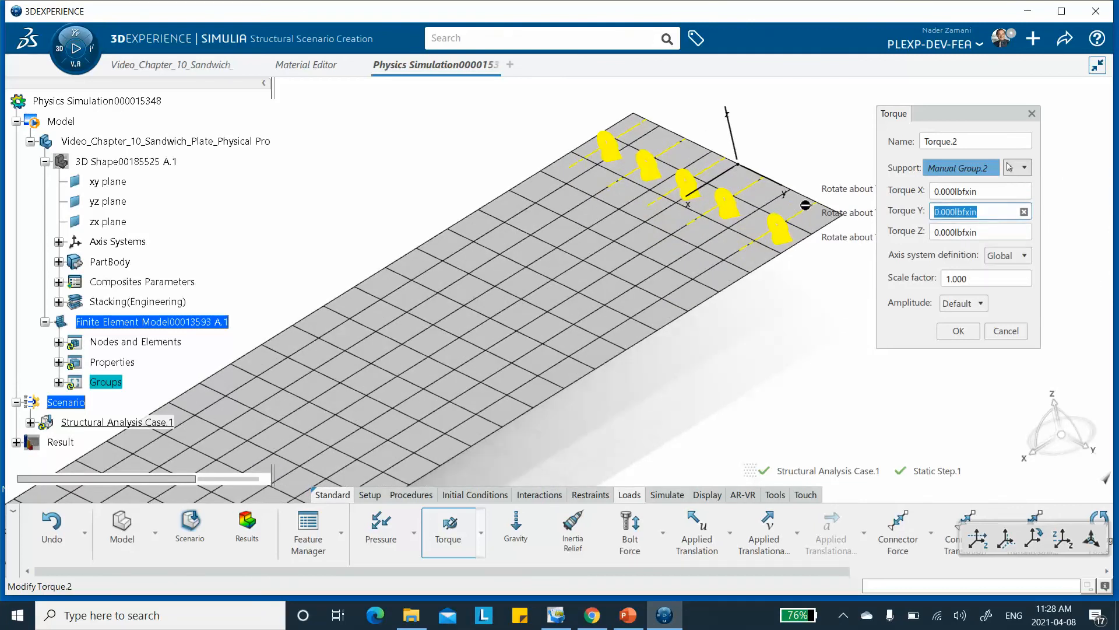
pyautogui.write('29.4')
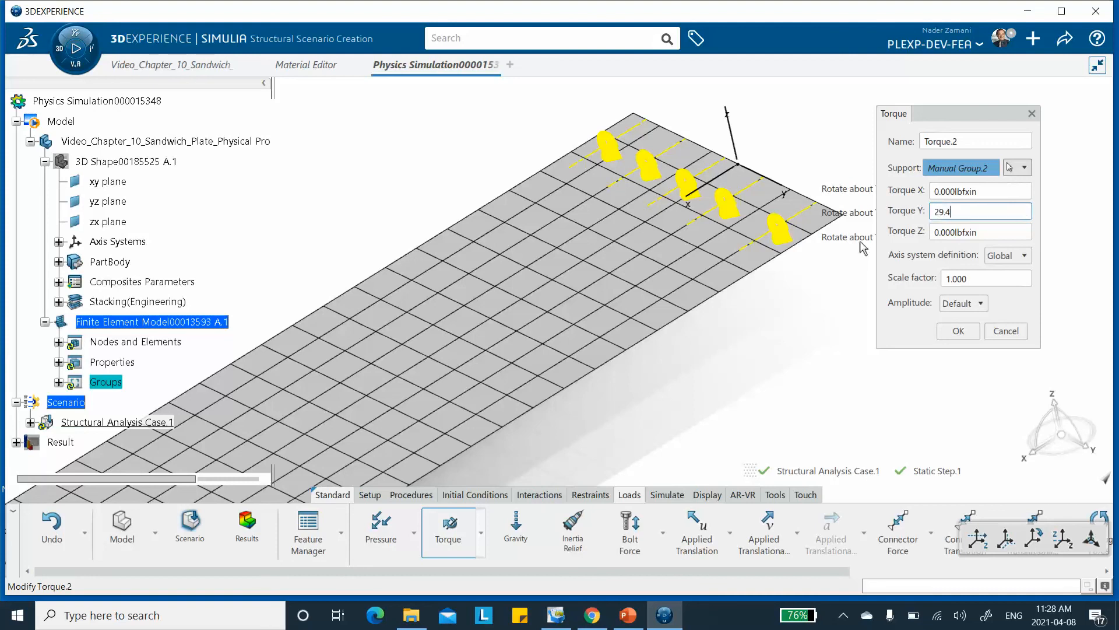
pyautogui.click(958, 331)
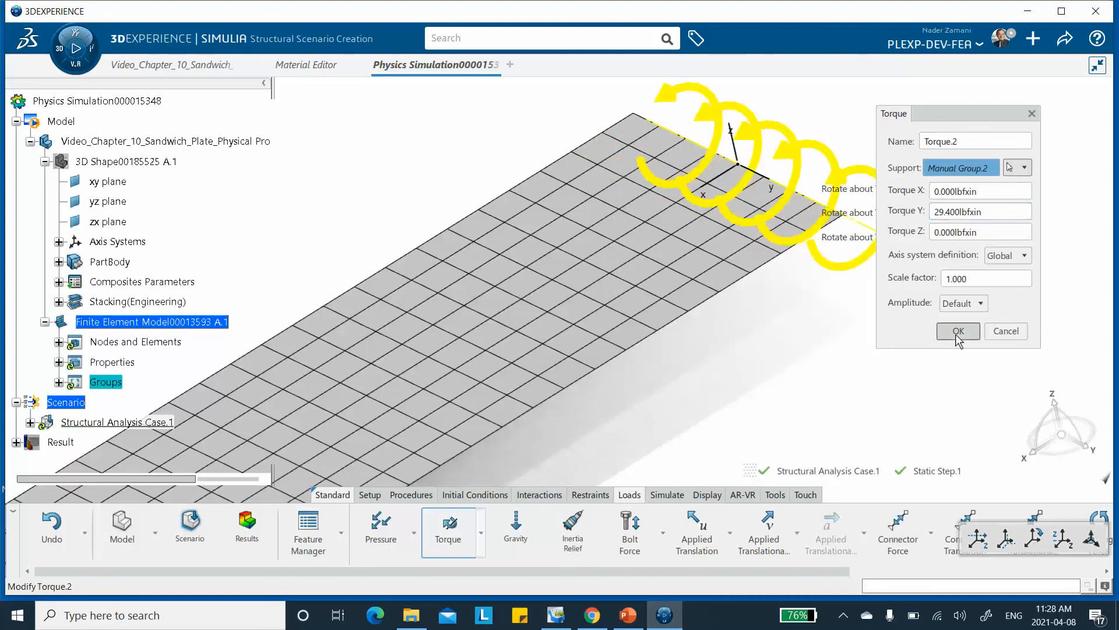
# Save the simulation with both edge torques defined.
pyautogui.moveTo(754, 239); pyautogui.dragTo(692, 243, button='middle')
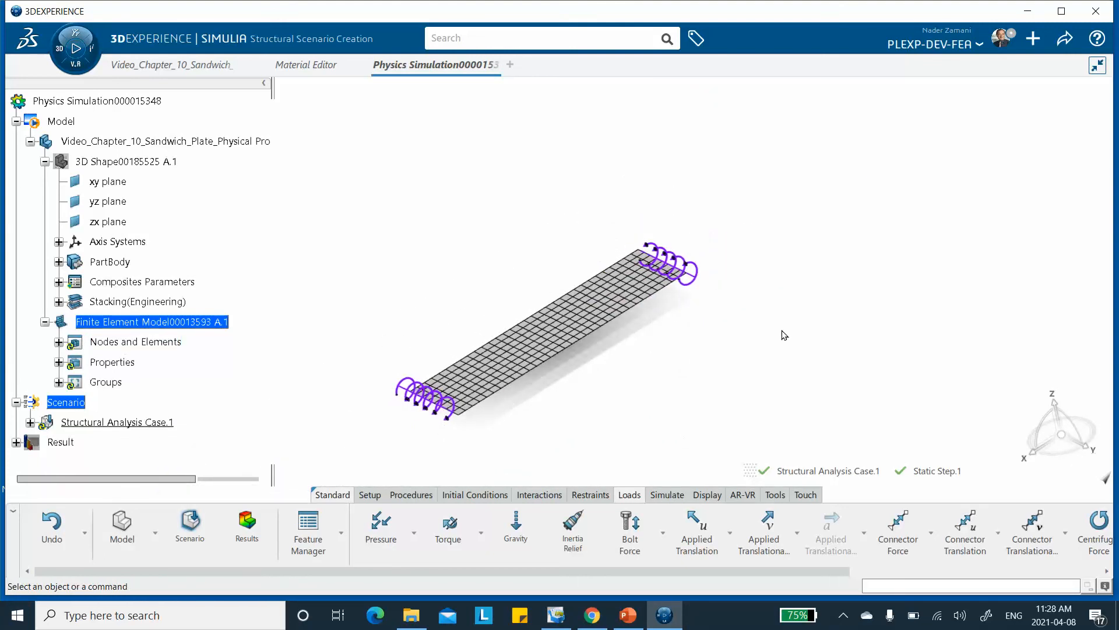
pyautogui.click(1066, 42)
pyautogui.click(1007, 67)
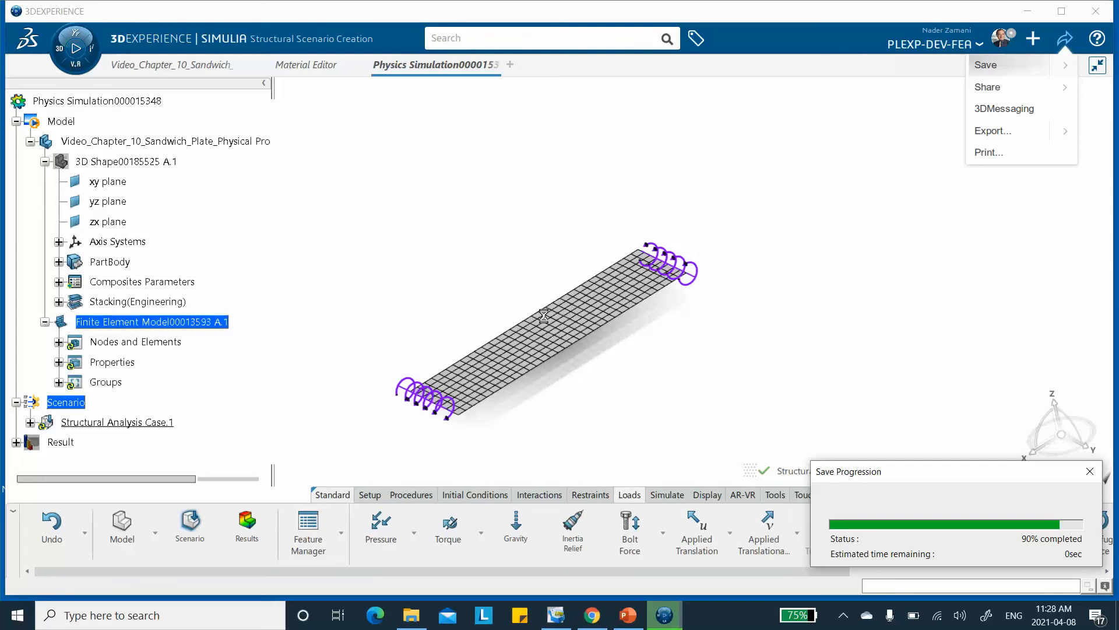
pyautogui.moveTo(547, 314); pyautogui.dragTo(546, 235, button='middle')
pyautogui.click(558, 286)
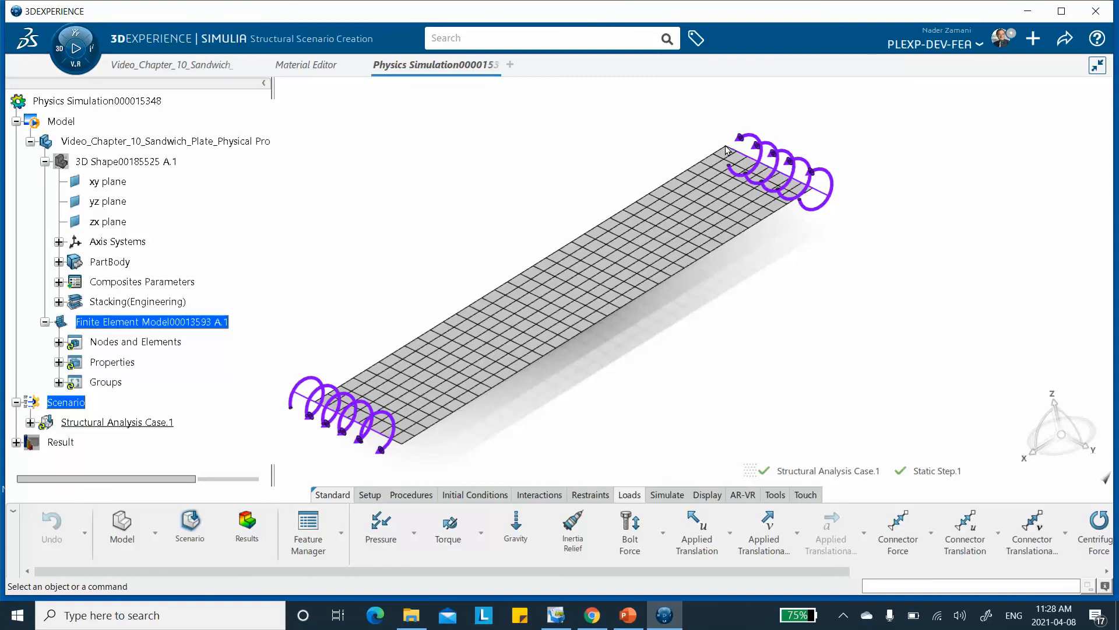
# Hide the symbols of Torque.1 and Torque.2 under the structural analysis case's loads.
pyautogui.scroll(-2, 46, 350)
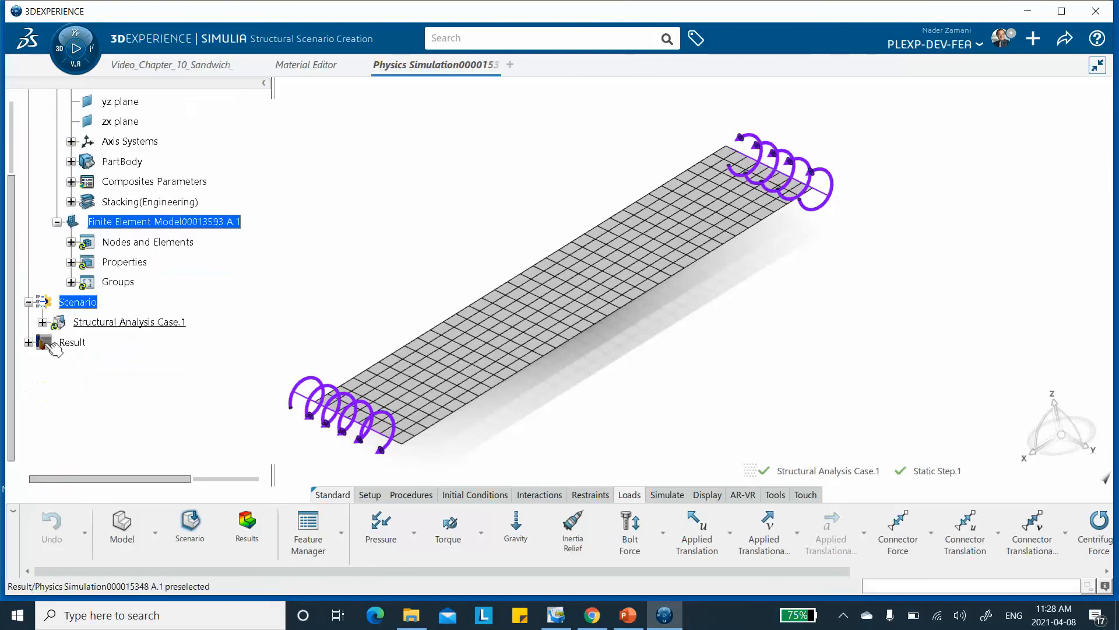
pyautogui.click(42, 323)
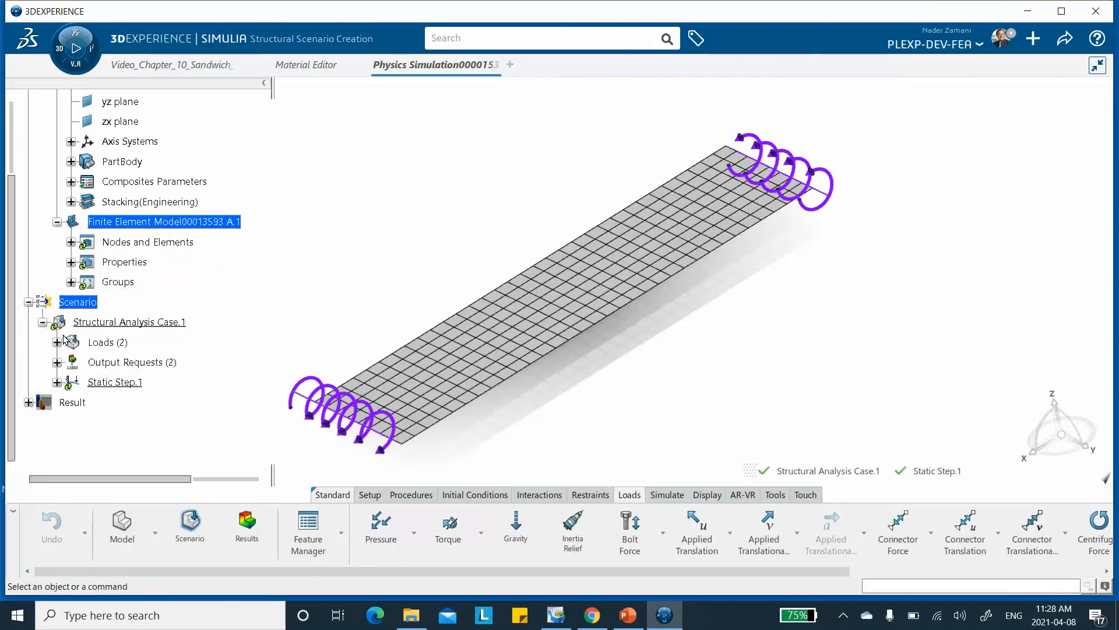
pyautogui.rightClick(101, 343)
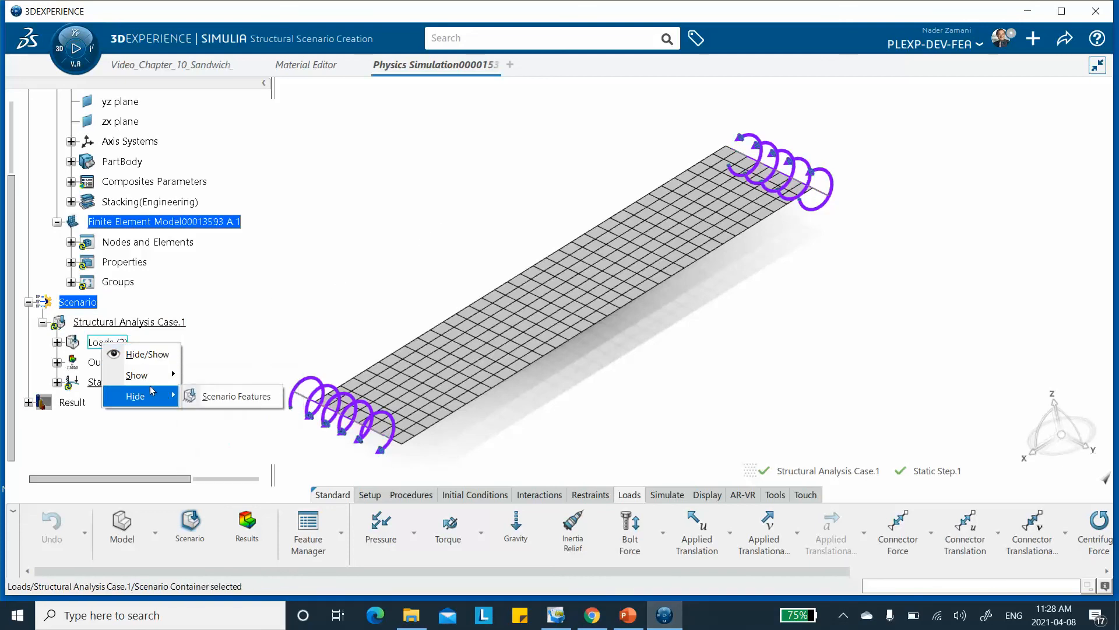
pyautogui.press('Escape')
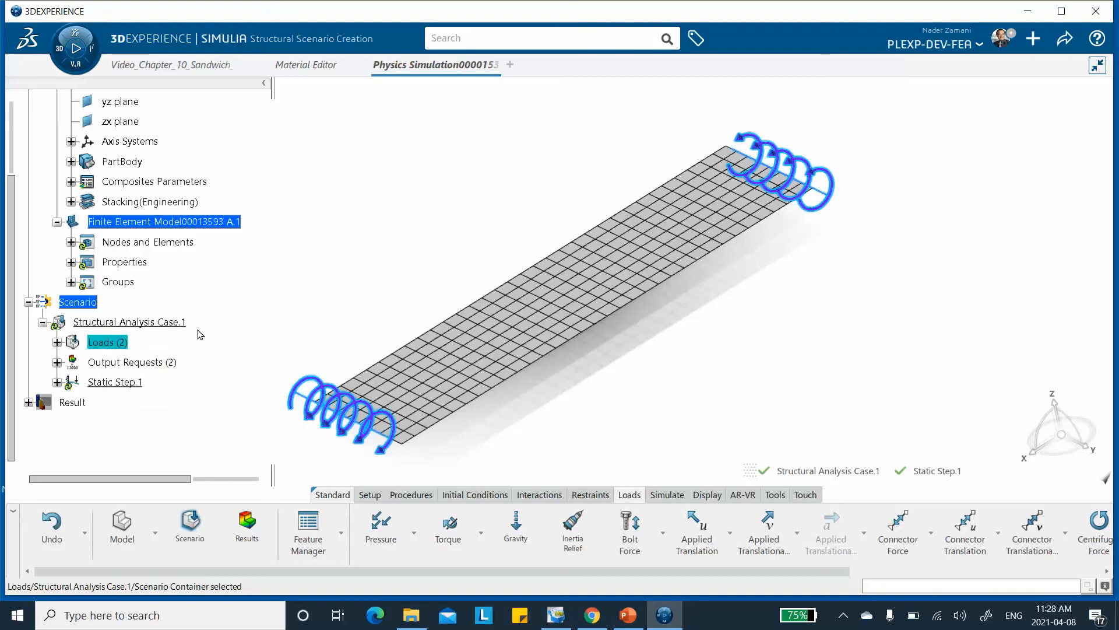
pyautogui.click(57, 342)
pyautogui.rightClick(126, 362)
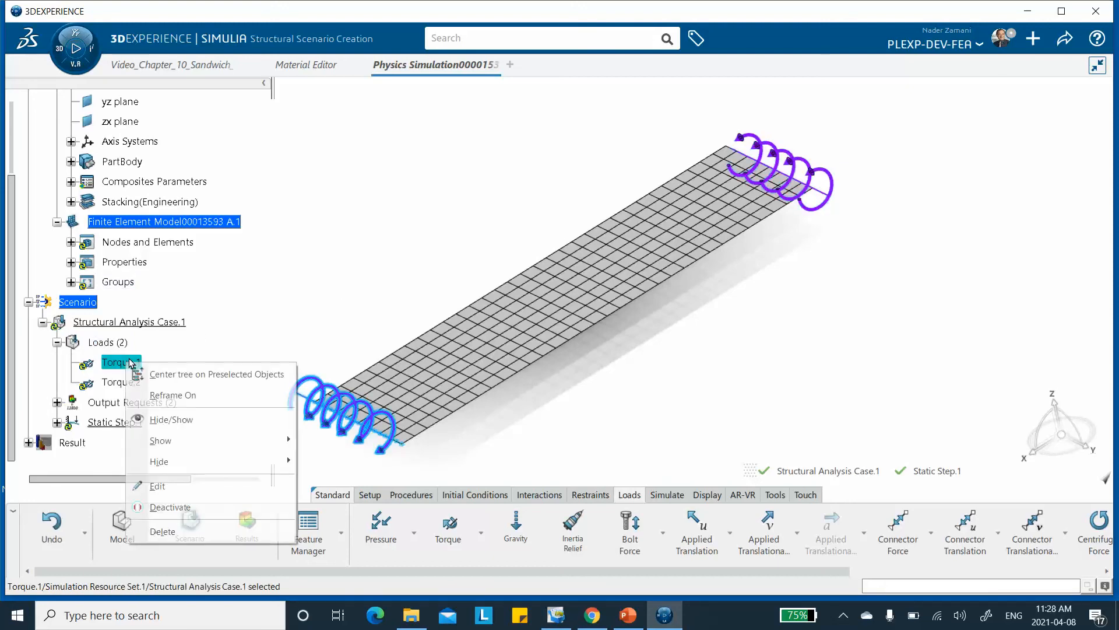
pyautogui.click(166, 419)
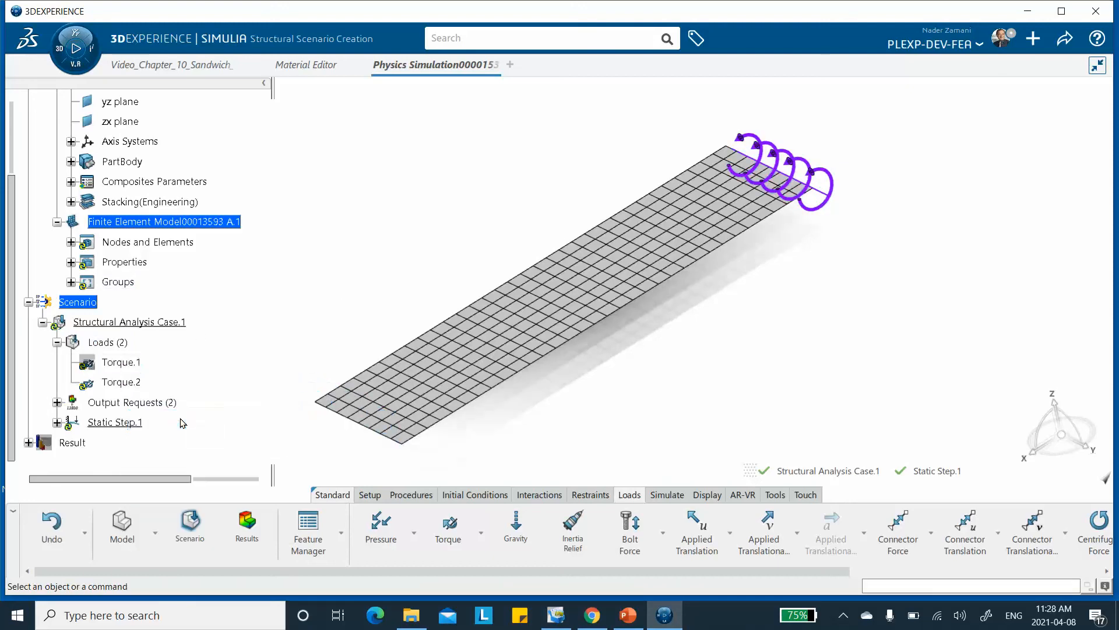
pyautogui.rightClick(126, 384)
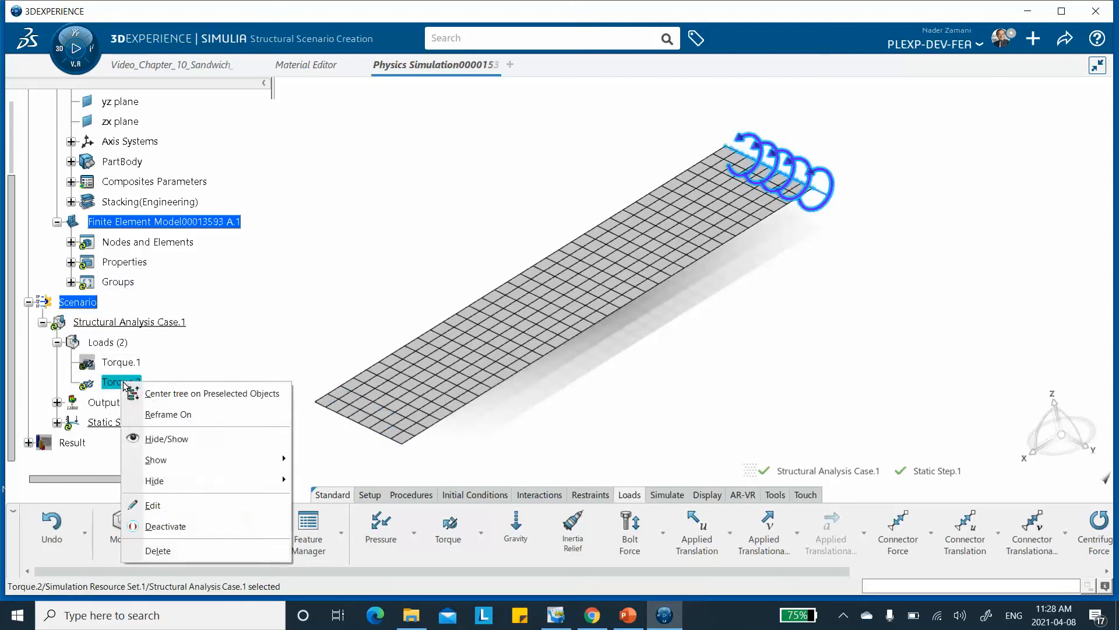
pyautogui.click(170, 444)
pyautogui.moveTo(623, 236); pyautogui.dragTo(628, 206, button='middle')
pyautogui.click(590, 494)
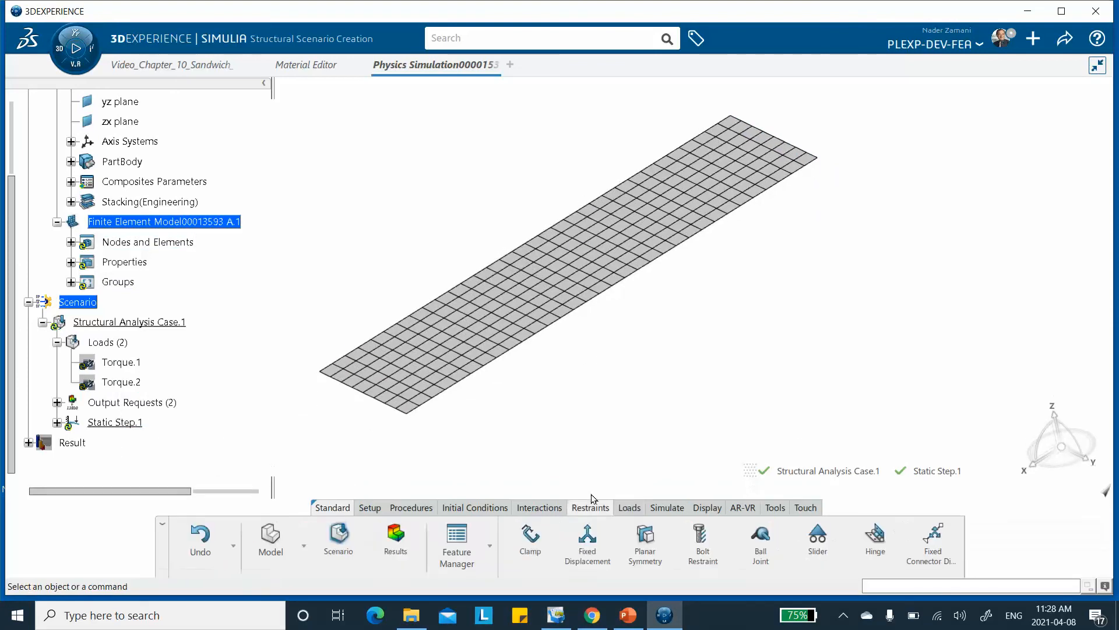
pyautogui.click(585, 548)
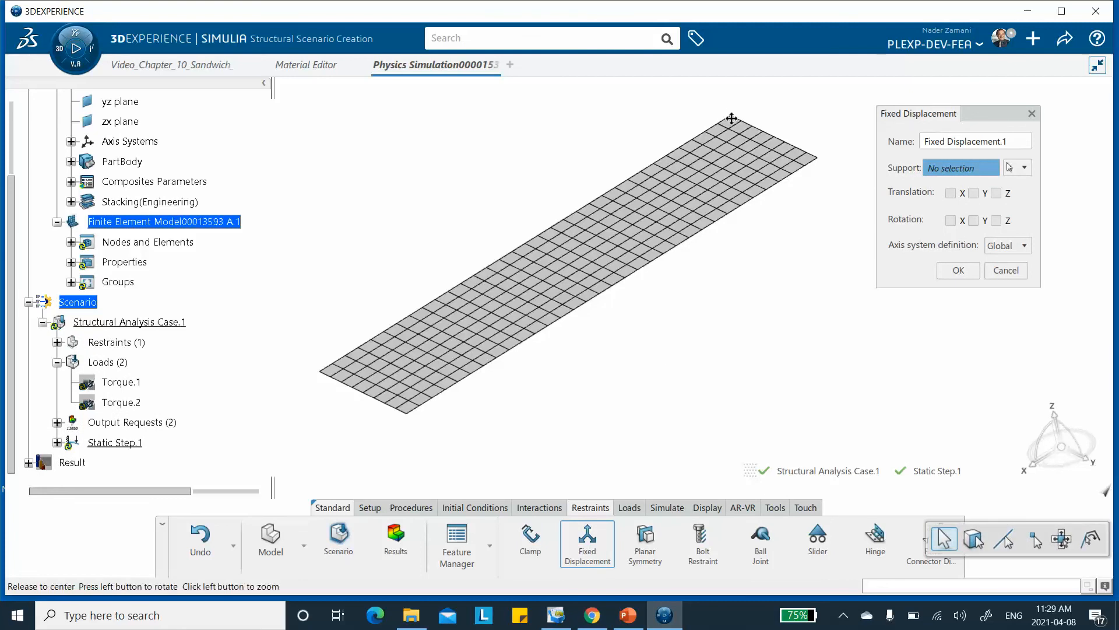
pyautogui.scroll(5, 736, 113)
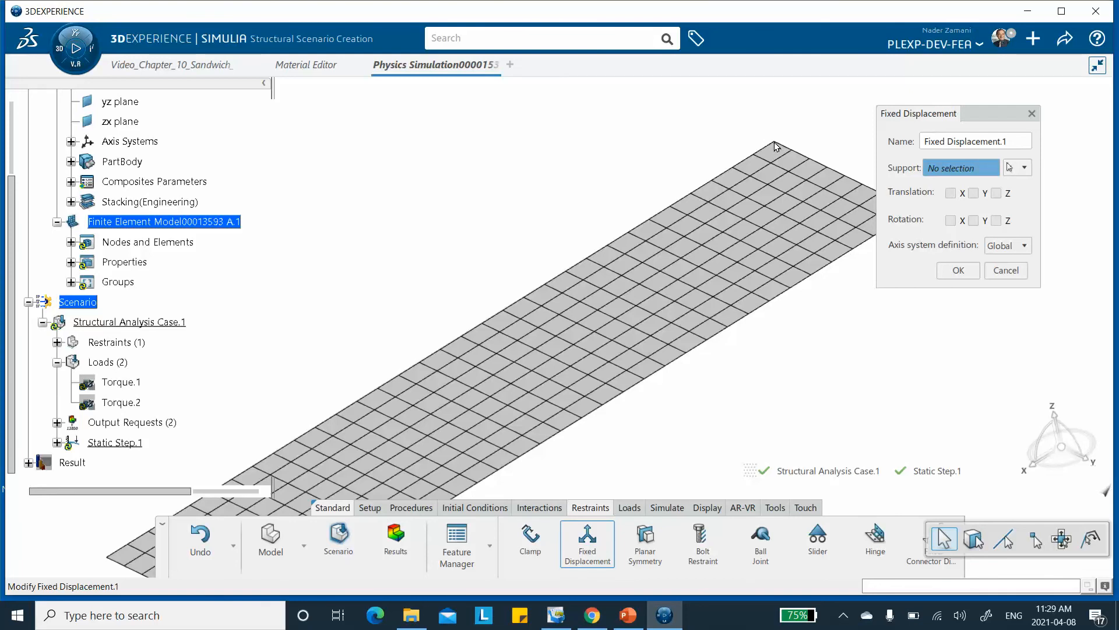
pyautogui.click(1006, 273)
# Show the plate's shape geometry and hide the finite element model through Visualization Management.
pyautogui.rightClick(488, 140)
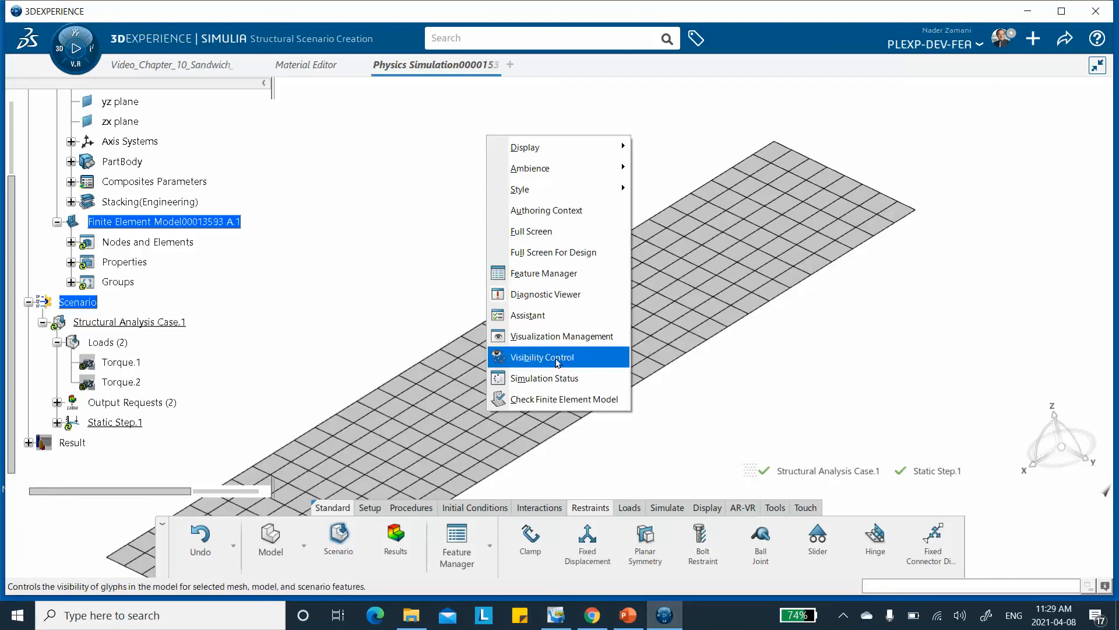
pyautogui.click(561, 336)
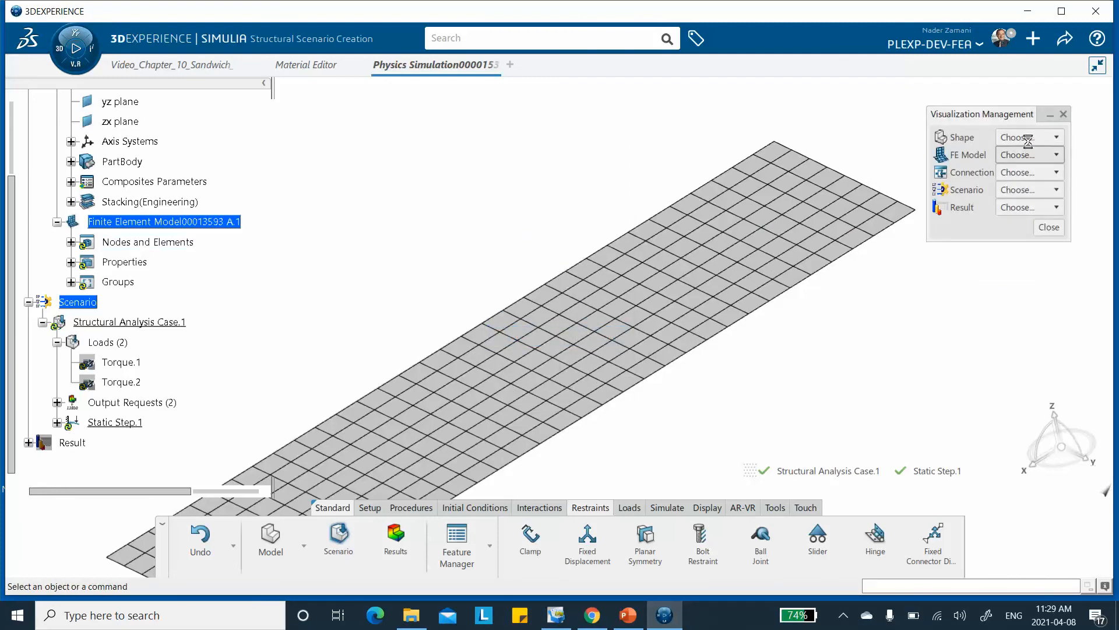
pyautogui.click(1027, 137)
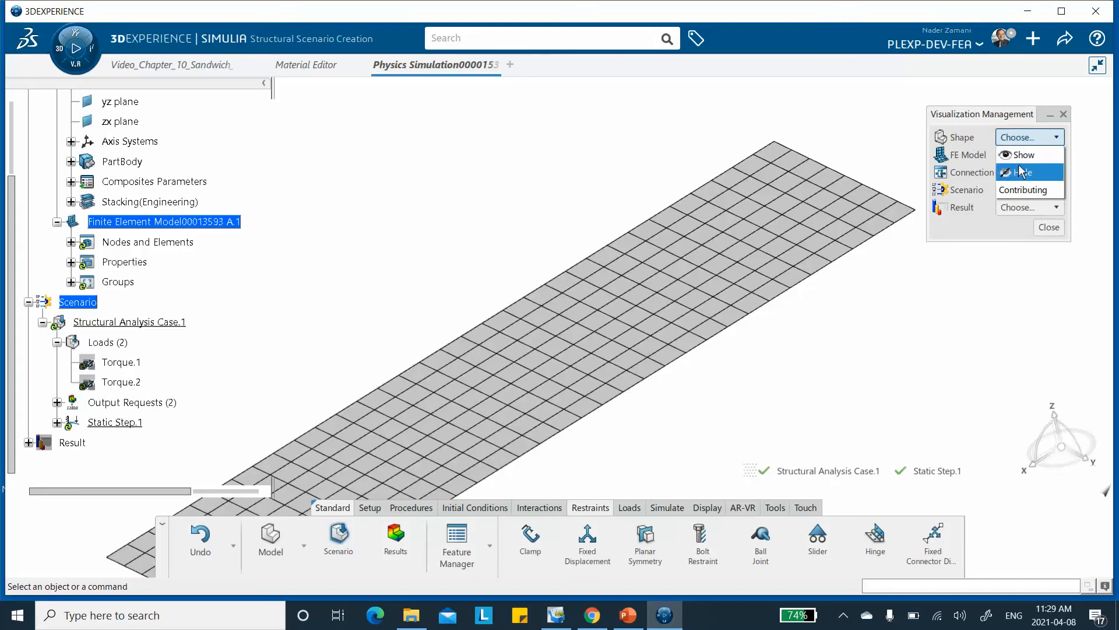
pyautogui.click(1020, 155)
pyautogui.click(1018, 155)
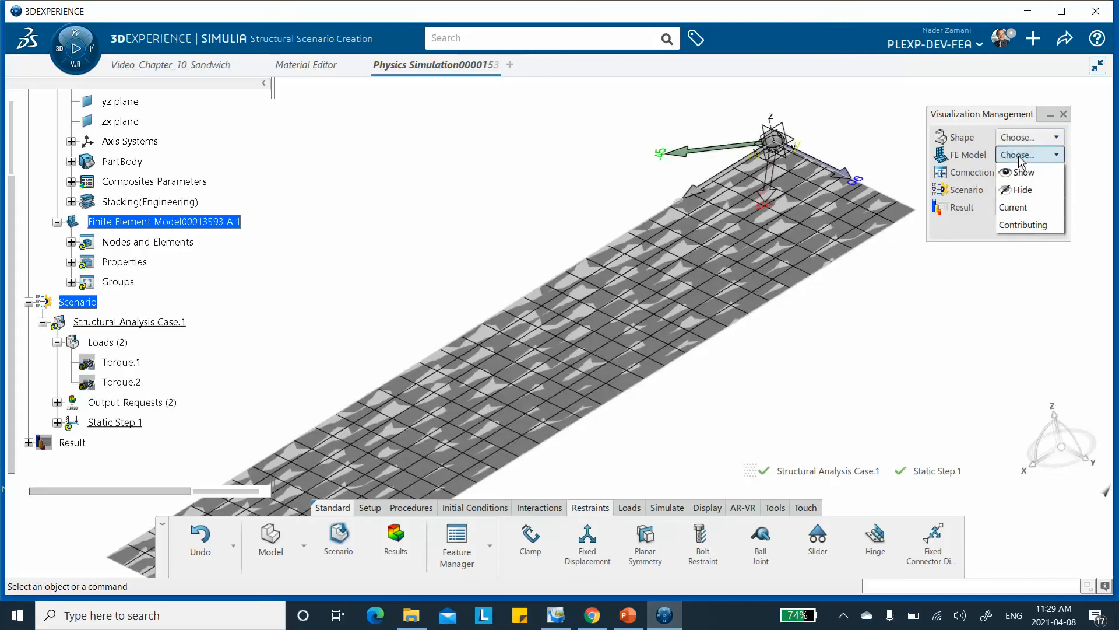
pyautogui.click(1019, 190)
# Hide the composite rosette and the axis system's Z axis at the plate's far corner.
pyautogui.moveTo(769, 133); pyautogui.dragTo(794, 137, button='middle')
pyautogui.rightClick(738, 137)
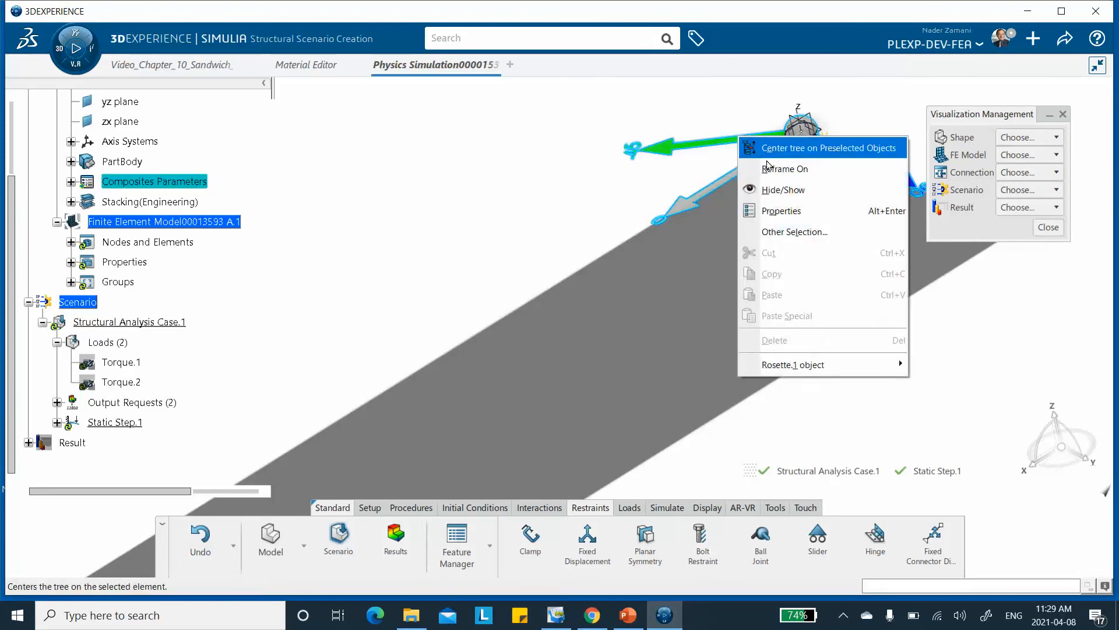
pyautogui.click(785, 190)
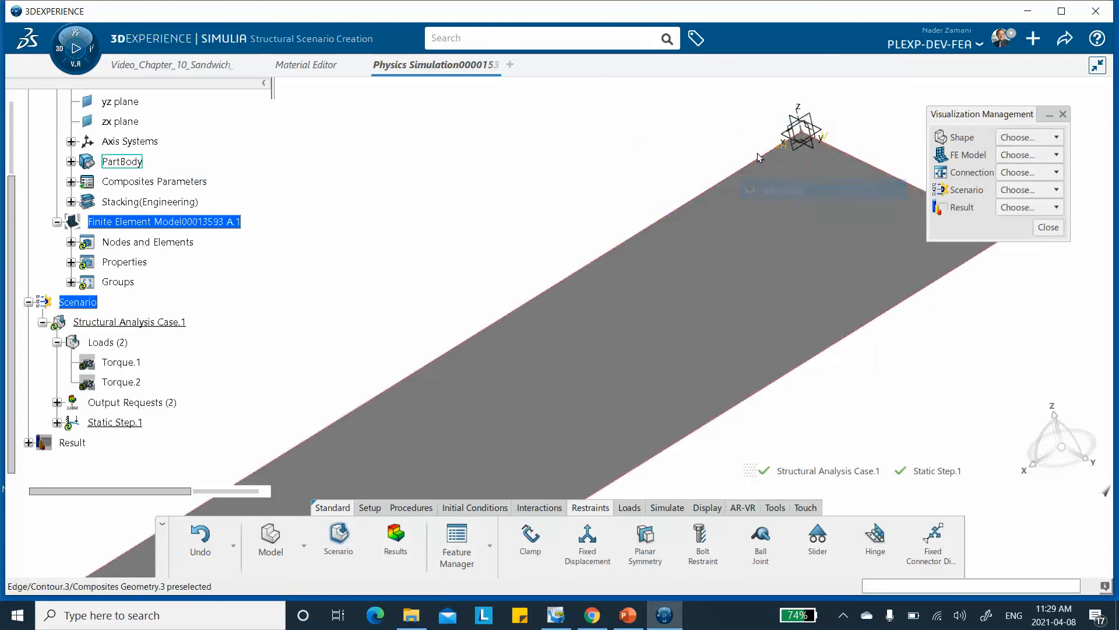
pyautogui.rightClick(804, 120)
pyautogui.click(828, 163)
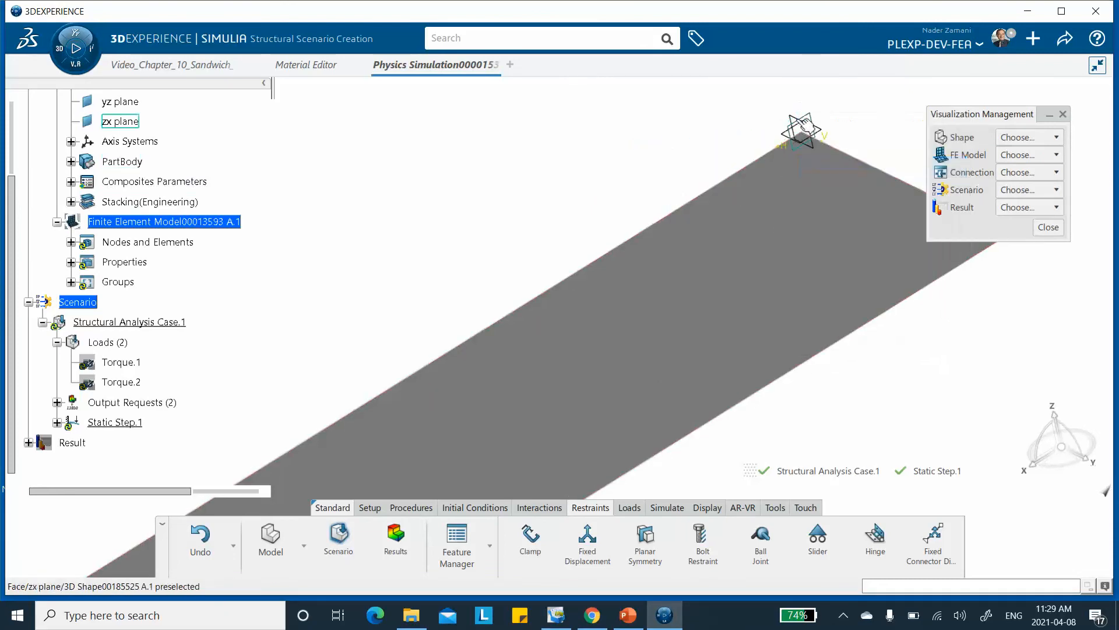
pyautogui.rightClick(800, 120)
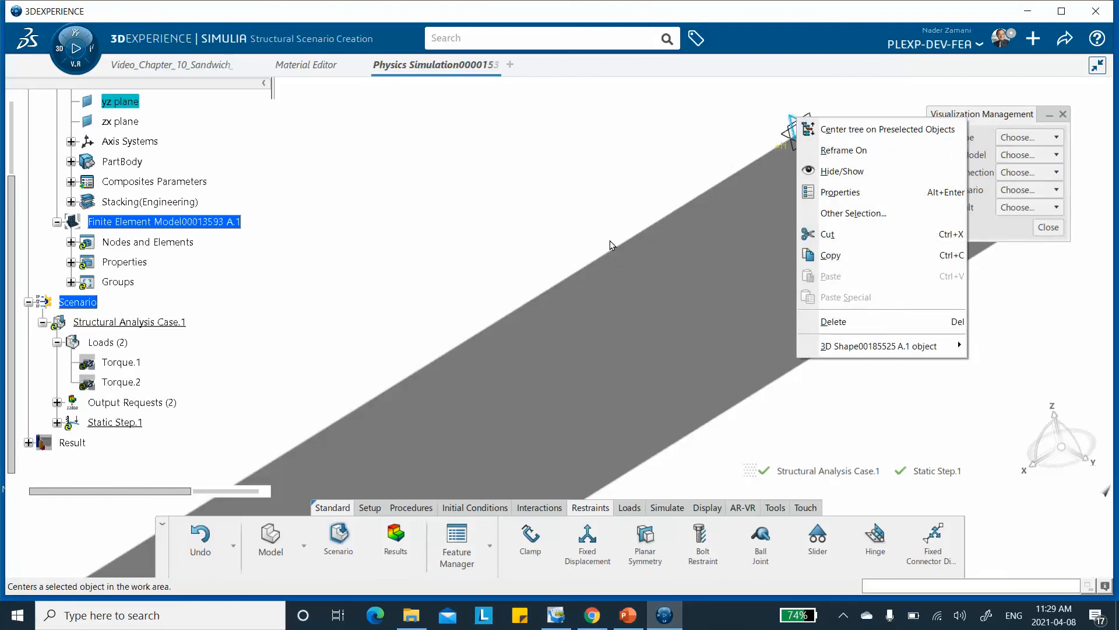
pyautogui.click(618, 209)
pyautogui.moveTo(666, 175); pyautogui.dragTo(585, 216, button='middle')
pyautogui.click(583, 257)
pyautogui.moveTo(595, 209); pyautogui.dragTo(536, 213, button='middle')
# Start a fixed displacement restraint and try to pick the plate's corner at the axis origin as its support.
pyautogui.click(588, 543)
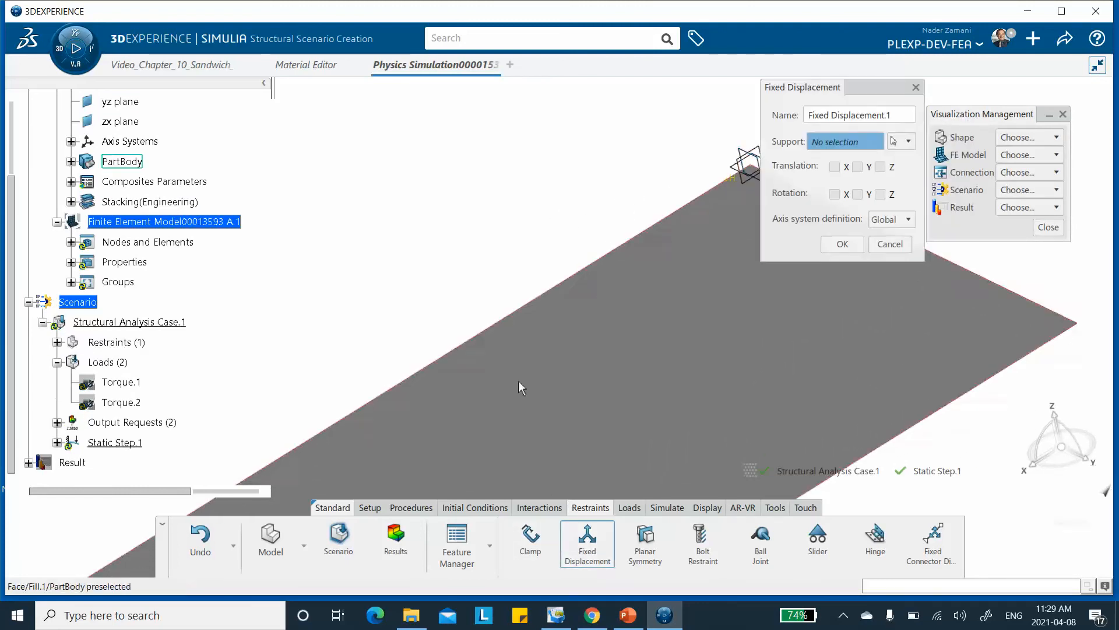
pyautogui.moveTo(876, 85); pyautogui.dragTo(545, 130)
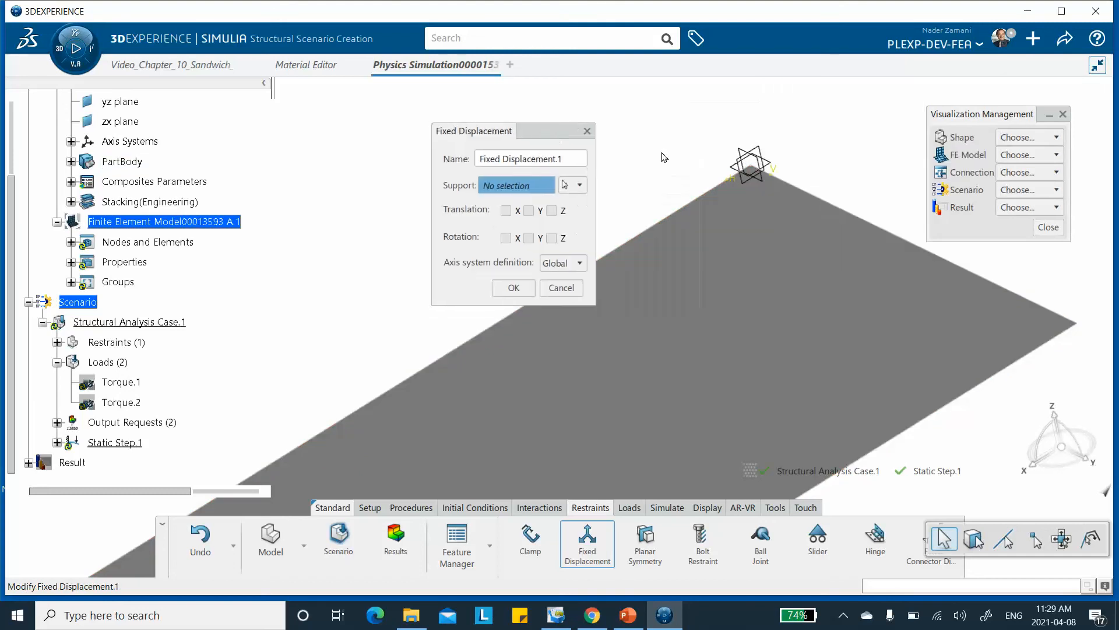
pyautogui.click(755, 169)
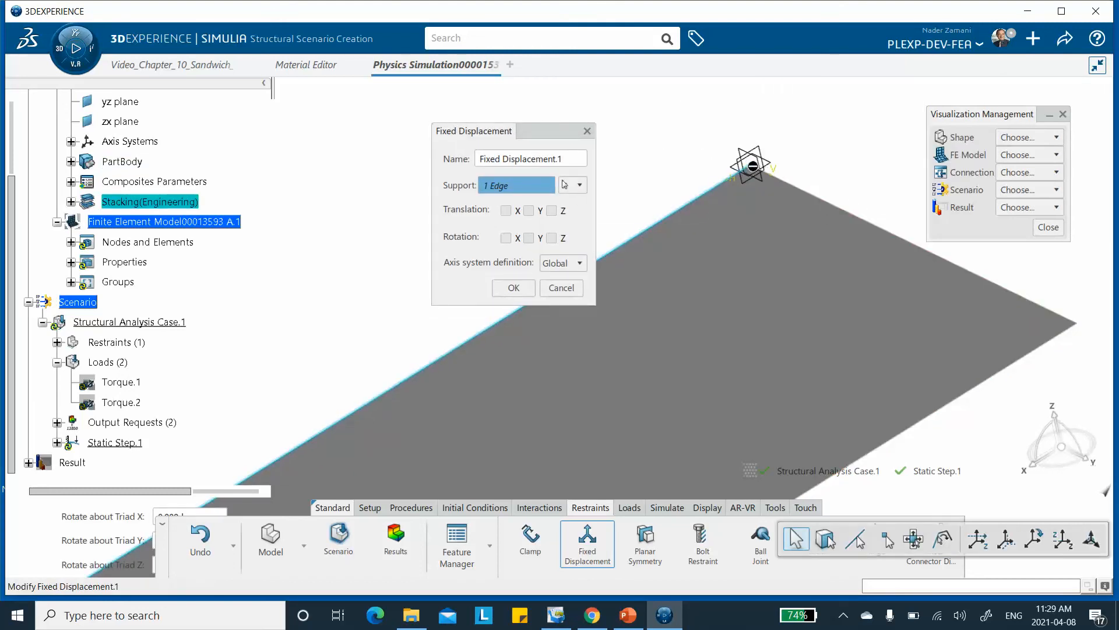
pyautogui.click(672, 211)
pyautogui.moveTo(705, 203); pyautogui.dragTo(695, 157, button='middle')
pyautogui.moveTo(794, 155); pyautogui.dragTo(444, 298, button='middle')
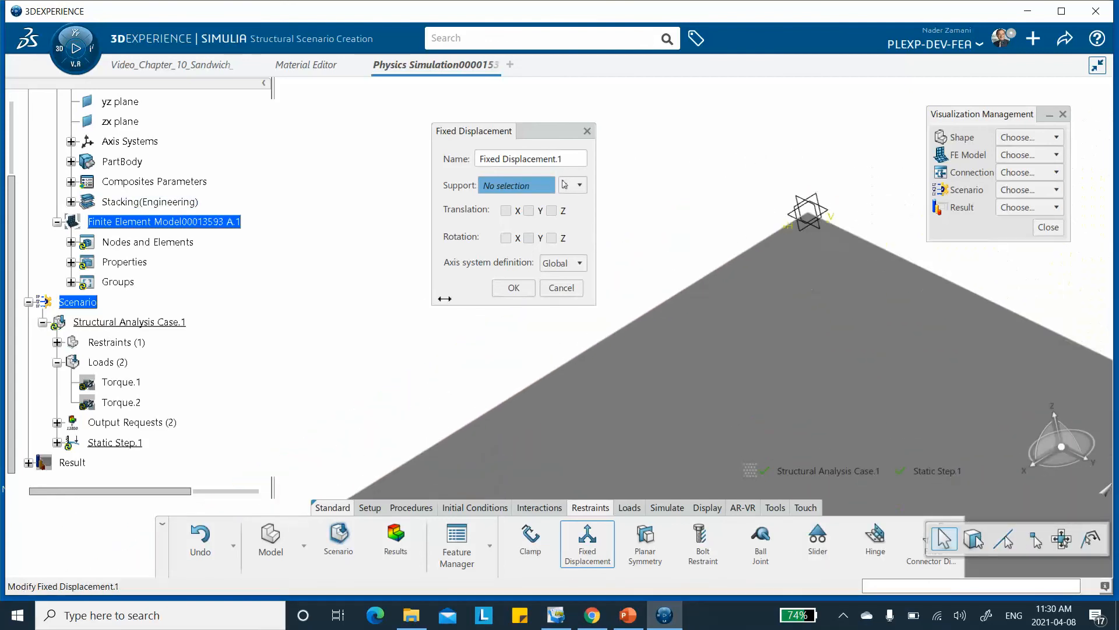
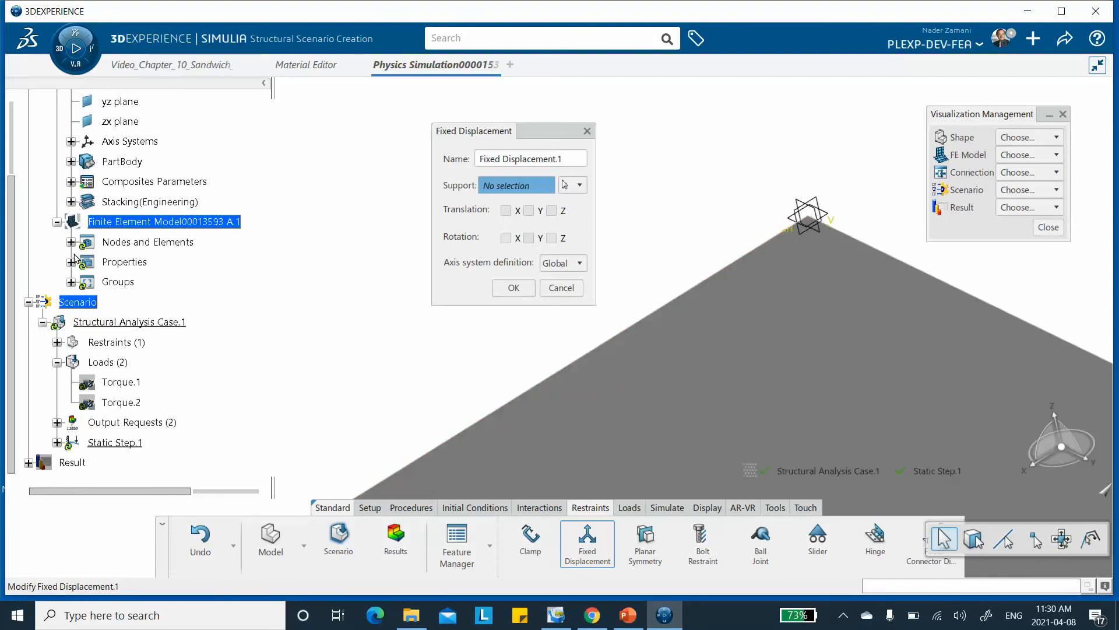
# Hide the plate part's Sketch.1 and the Plies Group.1 under Stacking(Engineering).
pyautogui.click(71, 201)
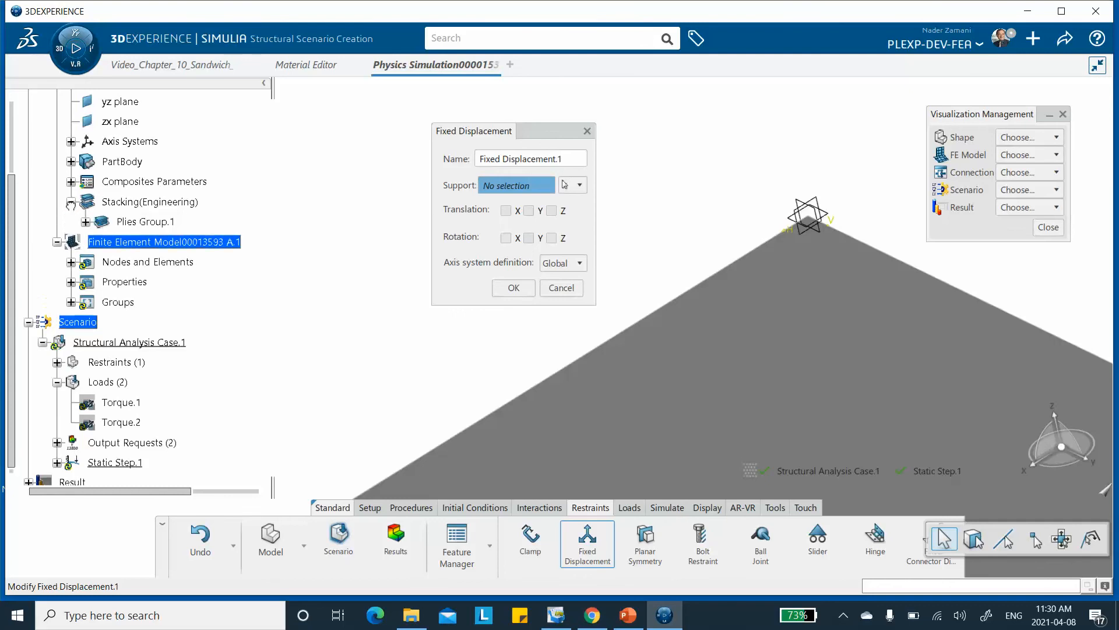
pyautogui.click(71, 162)
pyautogui.rightClick(130, 184)
pyautogui.click(175, 236)
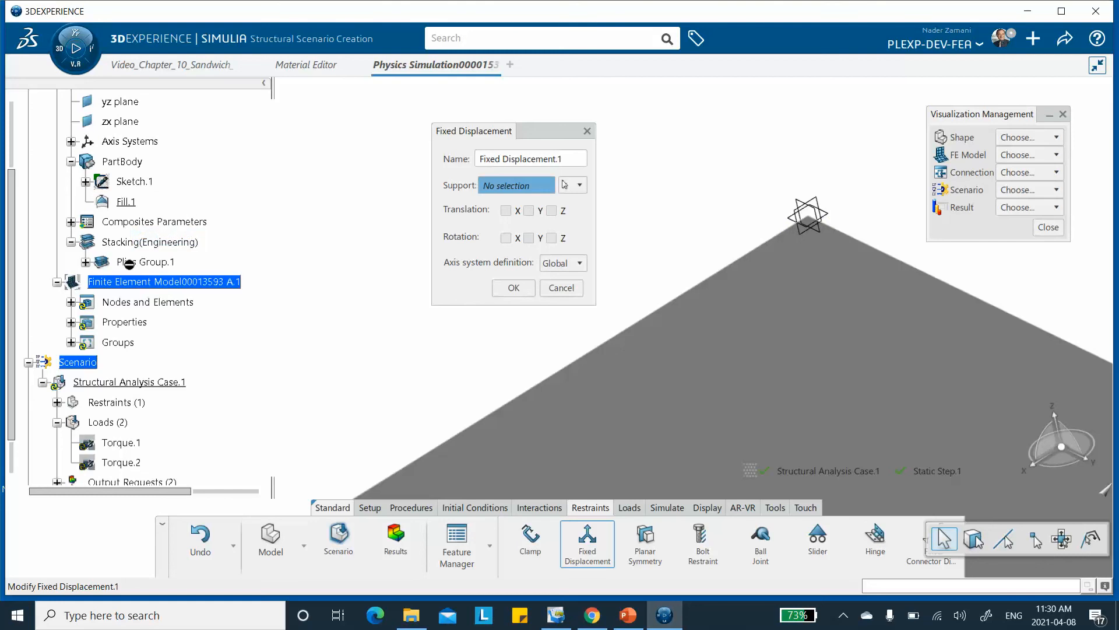
pyautogui.rightClick(153, 264)
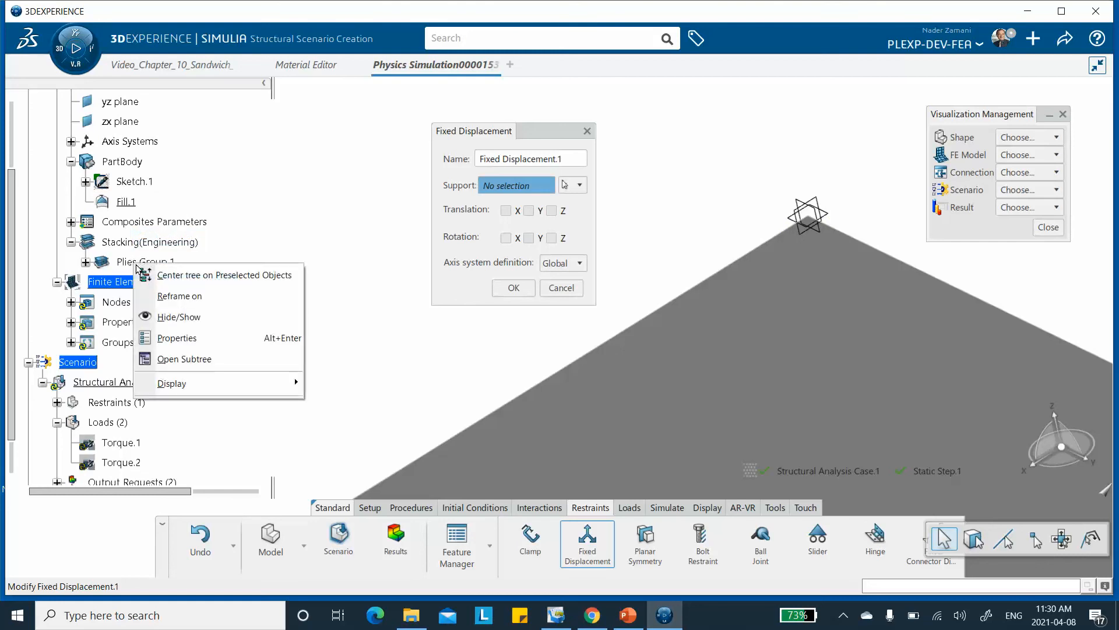
pyautogui.click(178, 315)
pyautogui.rightClick(145, 223)
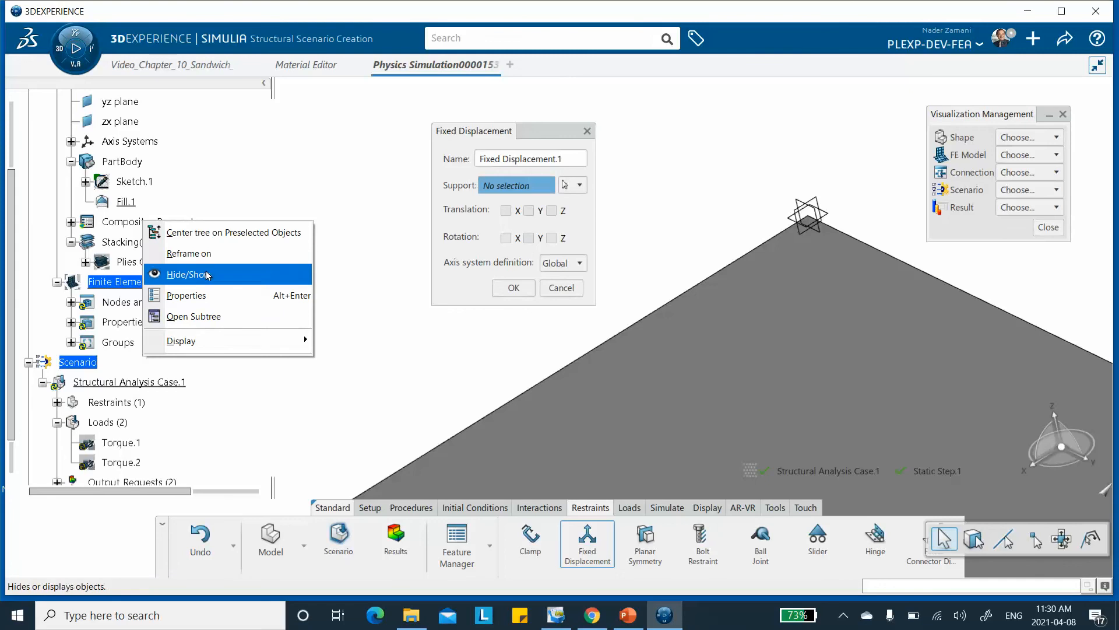
pyautogui.click(285, 137)
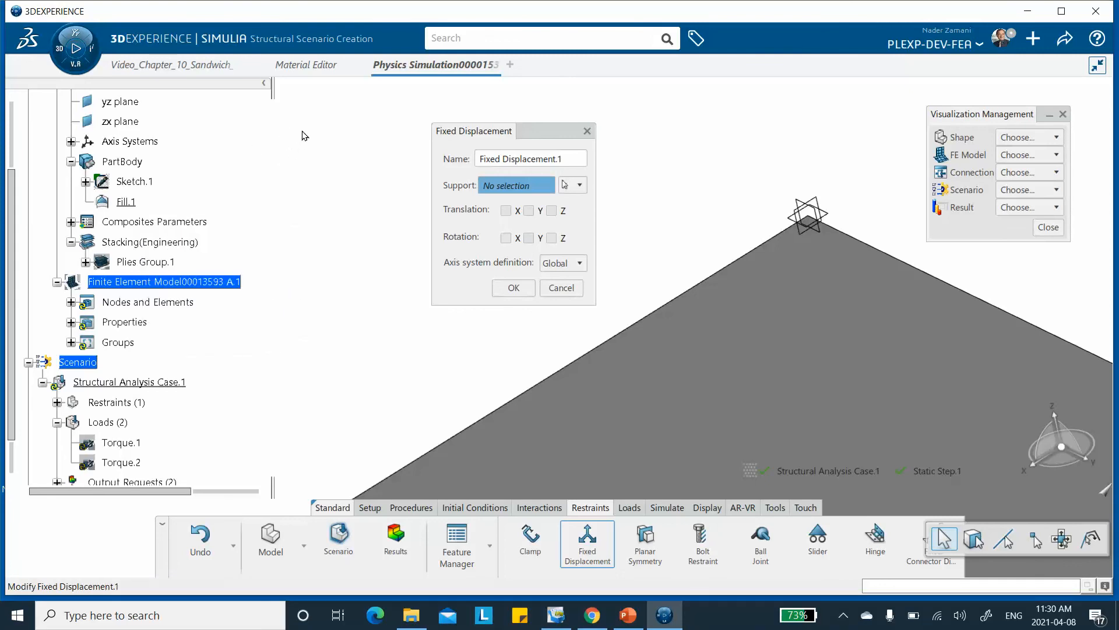
# Apply the fixed displacement to the plate's corner vertex at the axis origin, restraining translations X, Y and Z.
pyautogui.moveTo(302, 132); pyautogui.dragTo(263, 155, button='middle')
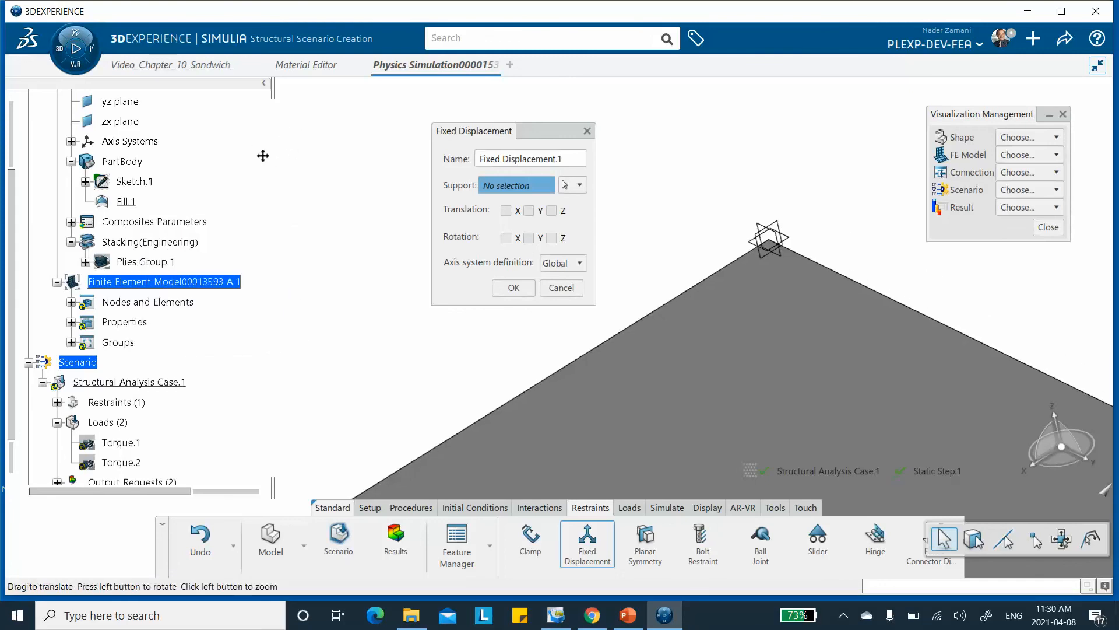
pyautogui.click(768, 239)
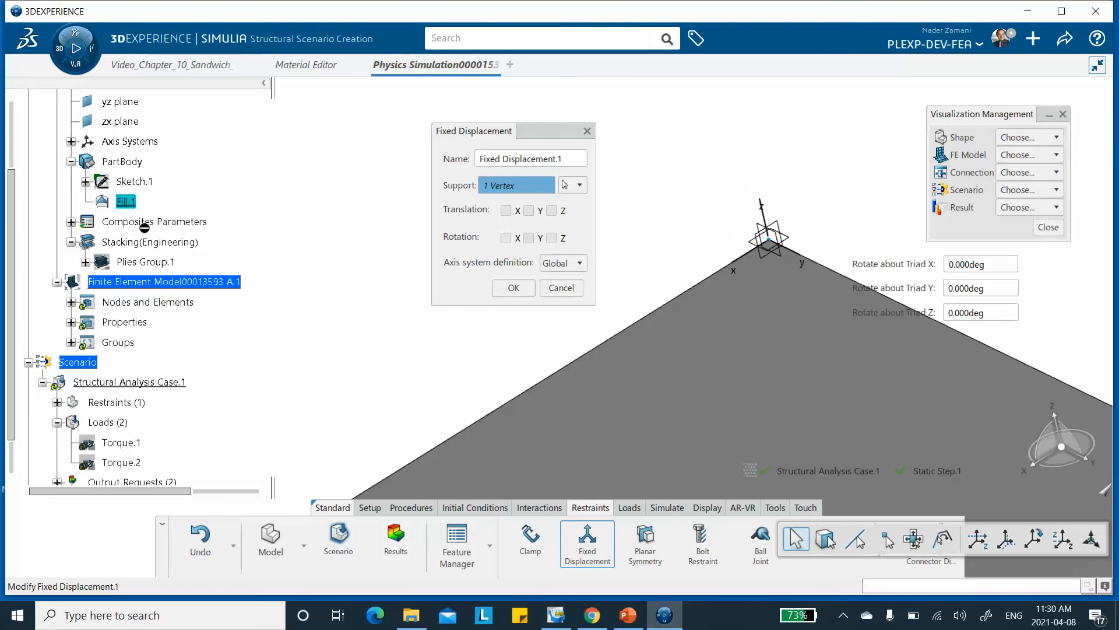
pyautogui.moveTo(660, 202); pyautogui.dragTo(523, 186, button='middle')
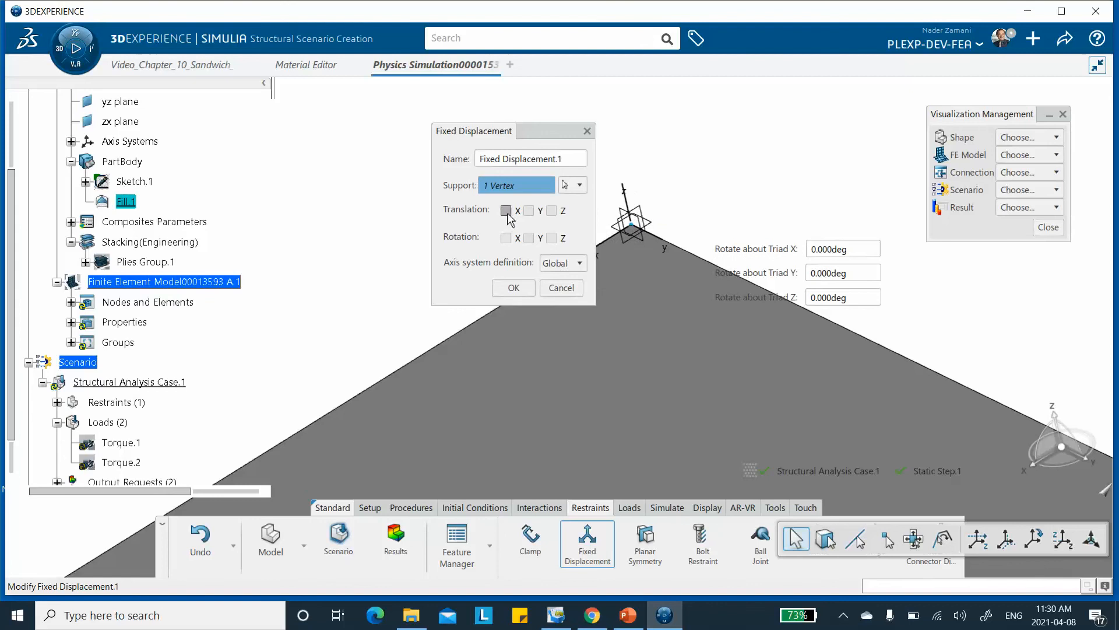
pyautogui.click(506, 210)
pyautogui.click(529, 210)
pyautogui.click(551, 211)
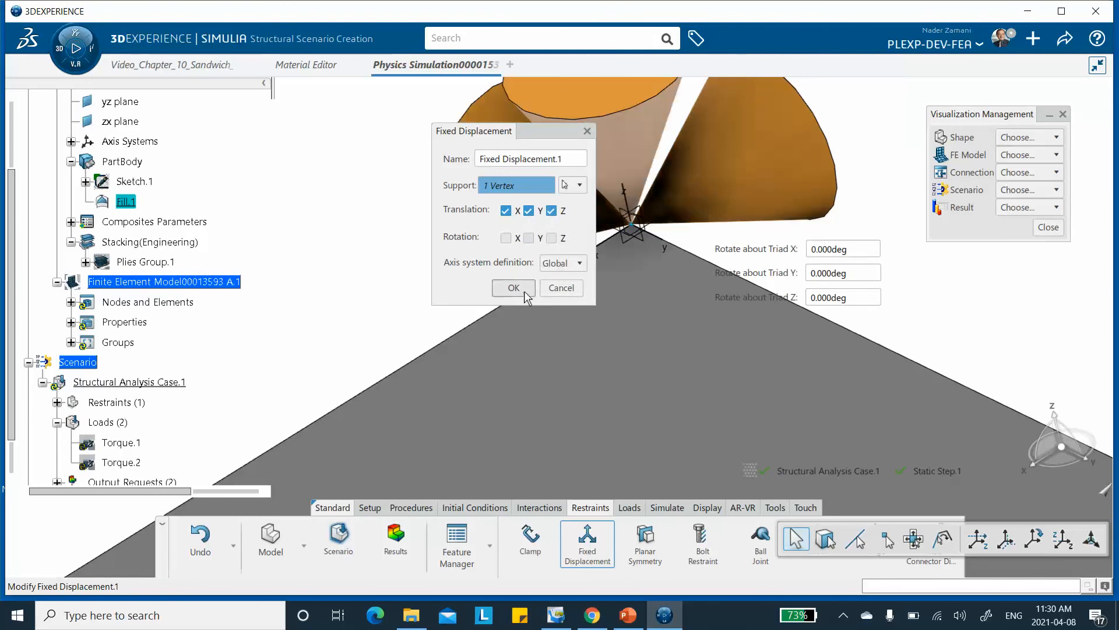
pyautogui.click(513, 289)
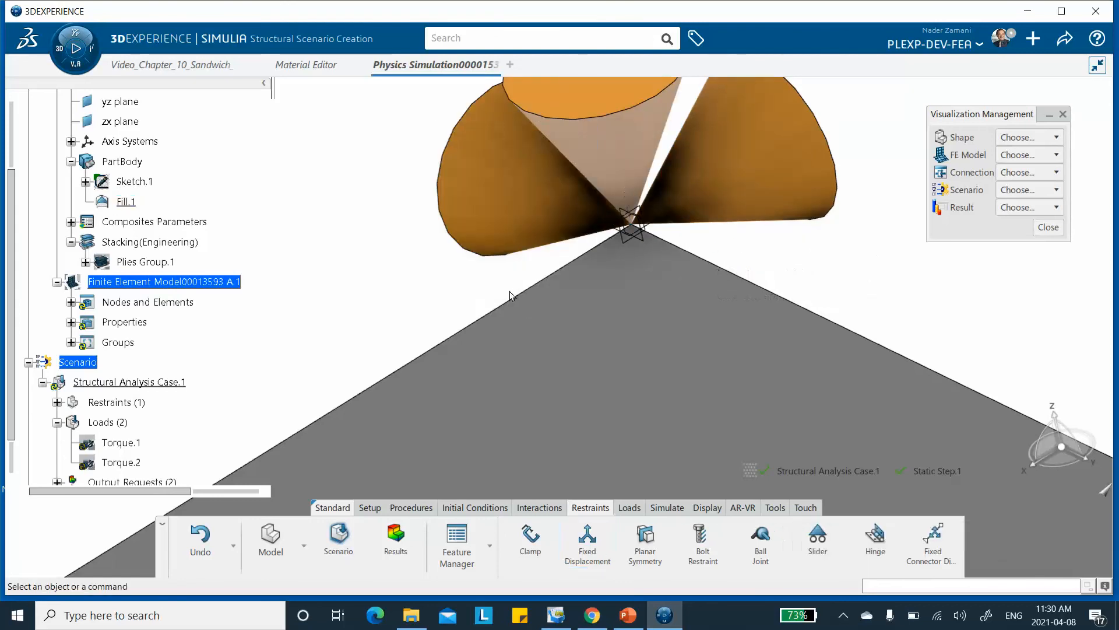
# Add a fixed displacement at the other corner of the same short edge, restraining translations X and Z.
pyautogui.moveTo(585, 312); pyautogui.dragTo(385, 237, button='middle')
pyautogui.moveTo(523, 270); pyautogui.dragTo(517, 362, button='middle')
pyautogui.moveTo(520, 333); pyautogui.dragTo(334, 220, button='middle')
pyautogui.click(588, 536)
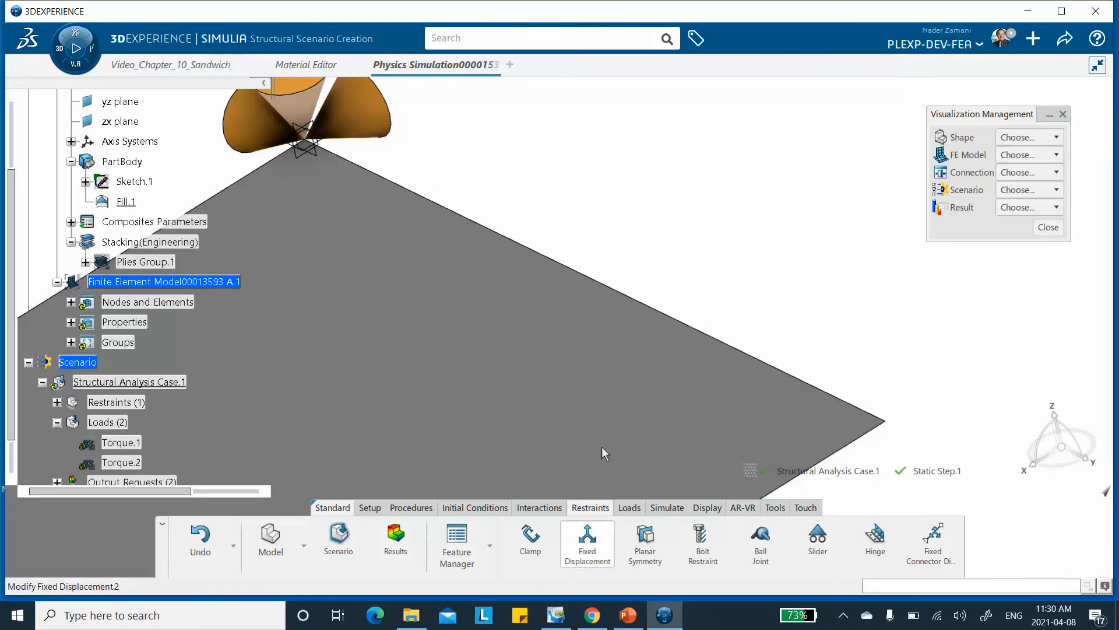
pyautogui.click(887, 422)
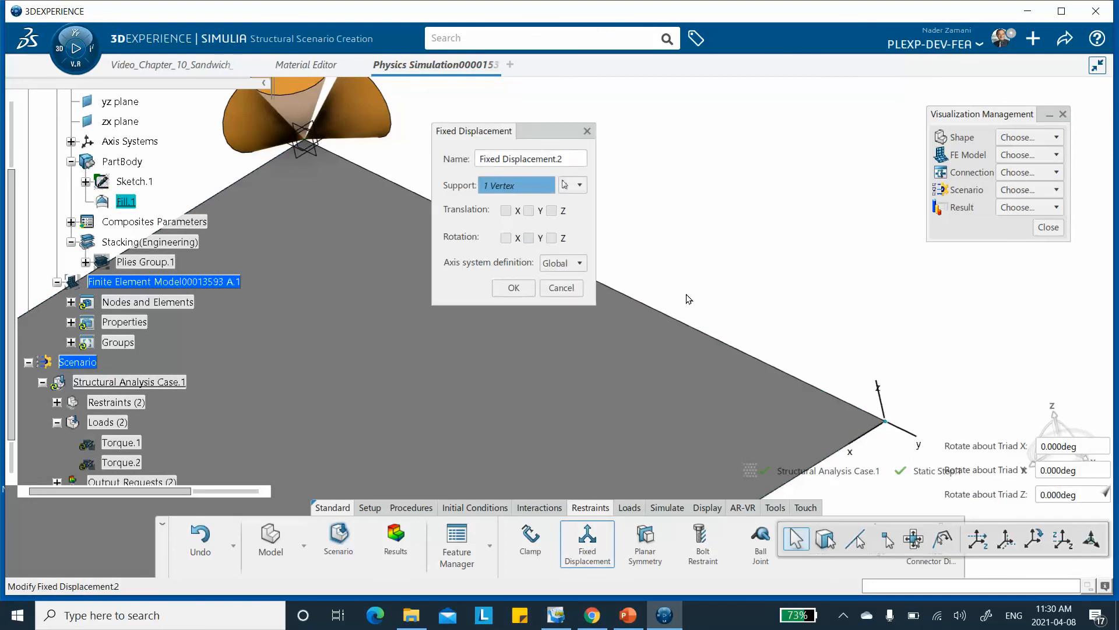
pyautogui.click(551, 210)
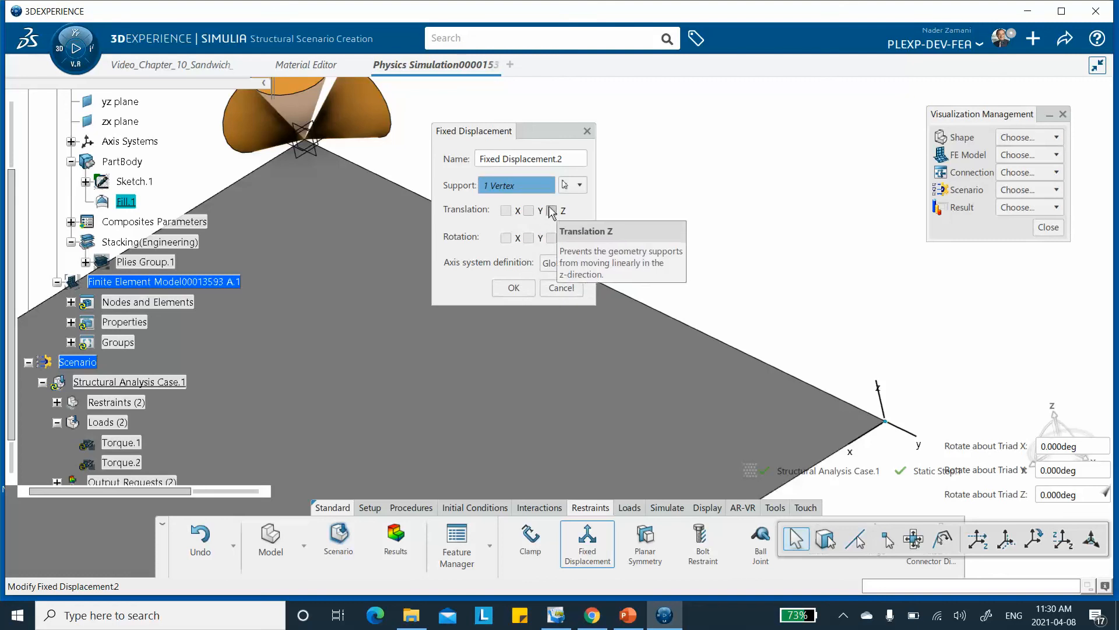
pyautogui.click(509, 211)
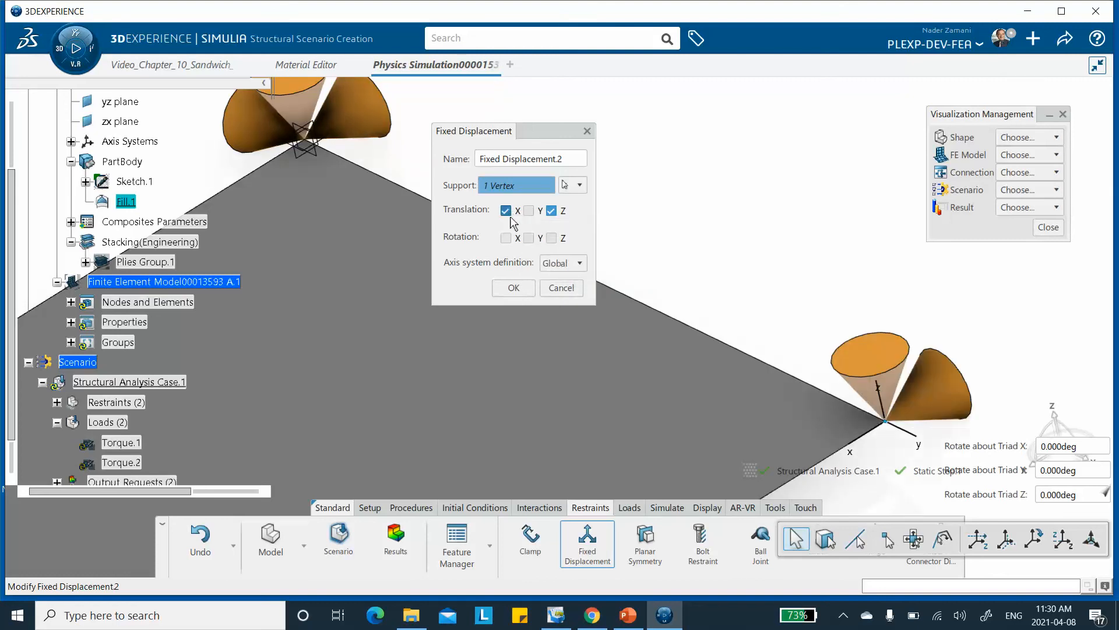
pyautogui.click(514, 288)
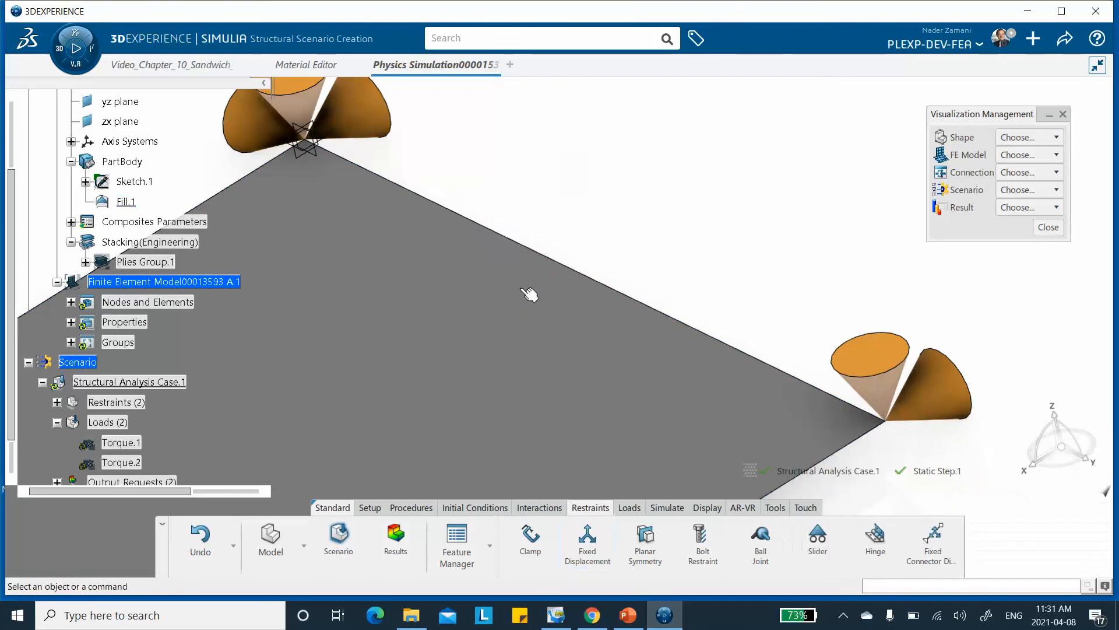
# Add a fixed displacement restraining only translation Z at the plate's opposite end, on the corner diagonal to the axis origin.
pyautogui.moveTo(802, 263); pyautogui.dragTo(809, 344, button='middle')
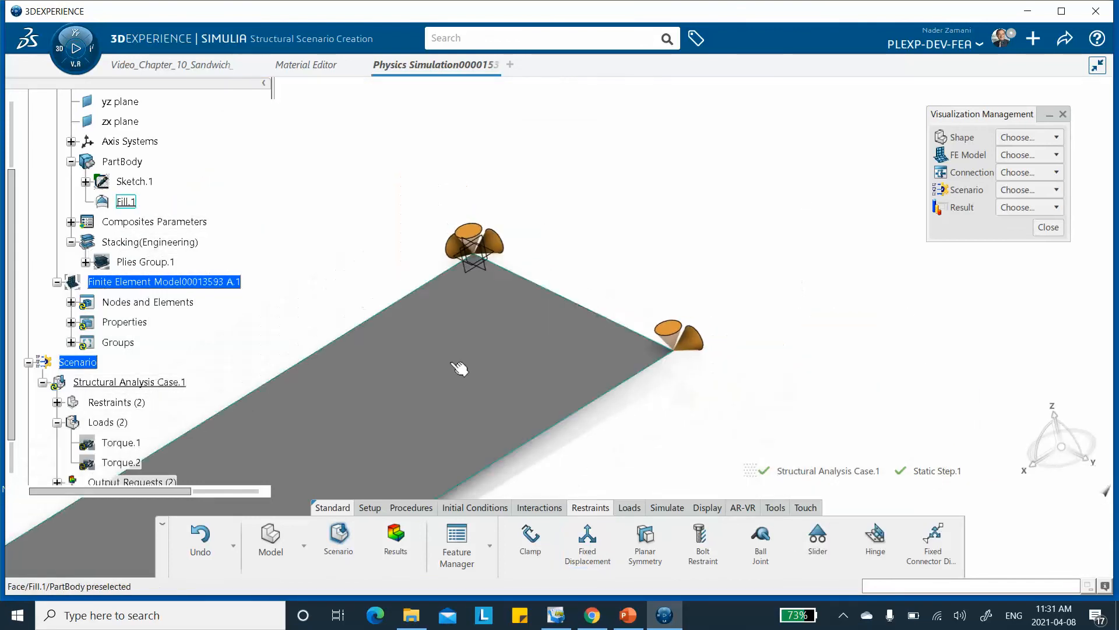
pyautogui.moveTo(408, 431); pyautogui.dragTo(758, 213, button='middle')
pyautogui.moveTo(533, 358); pyautogui.dragTo(865, 102, button='middle')
pyautogui.moveTo(728, 201); pyautogui.dragTo(885, 107, button='middle')
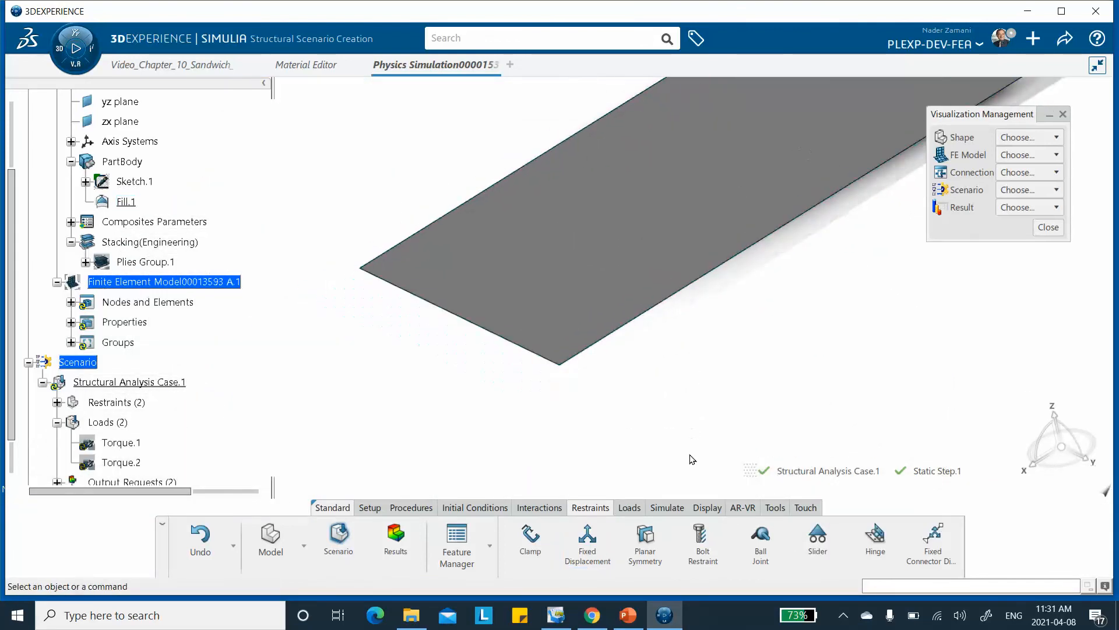
pyautogui.click(587, 538)
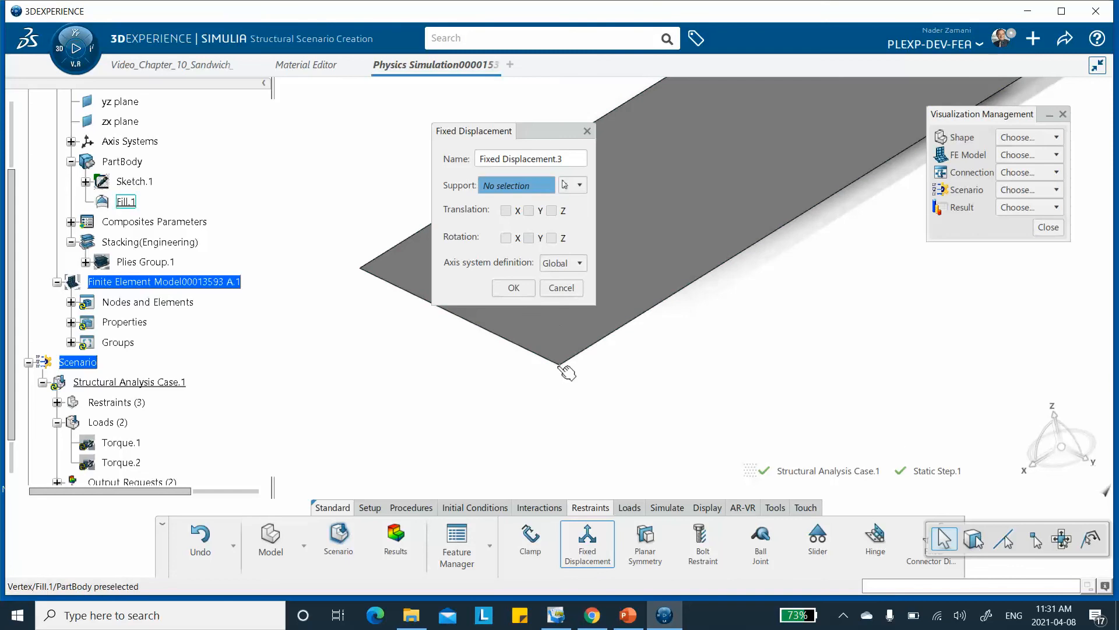
pyautogui.click(570, 370)
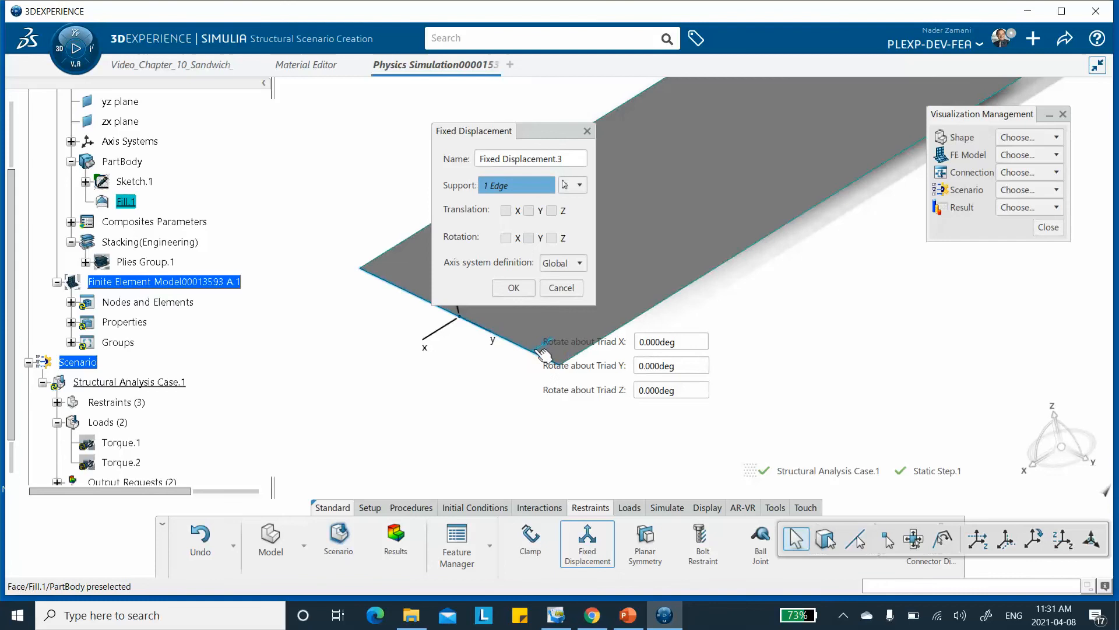
pyautogui.click(544, 360)
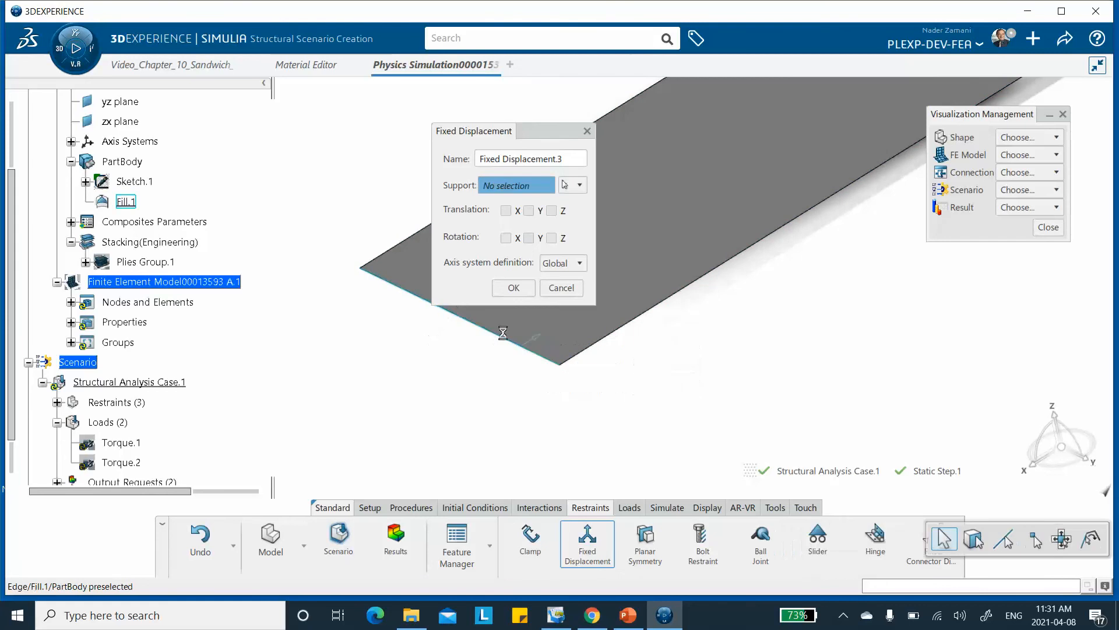
pyautogui.click(561, 366)
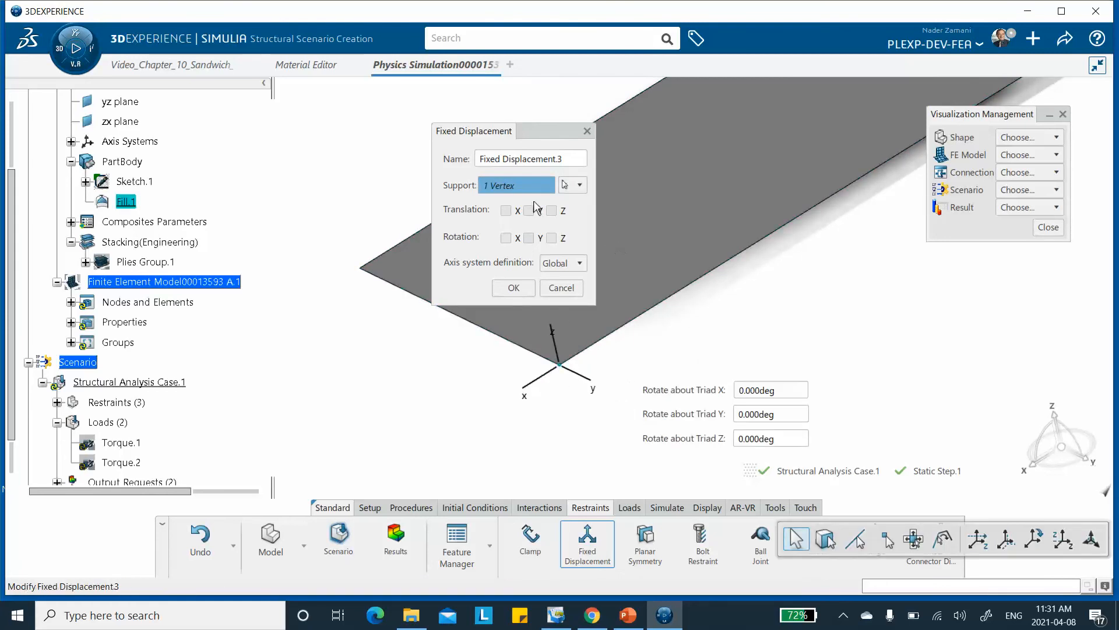
pyautogui.click(550, 211)
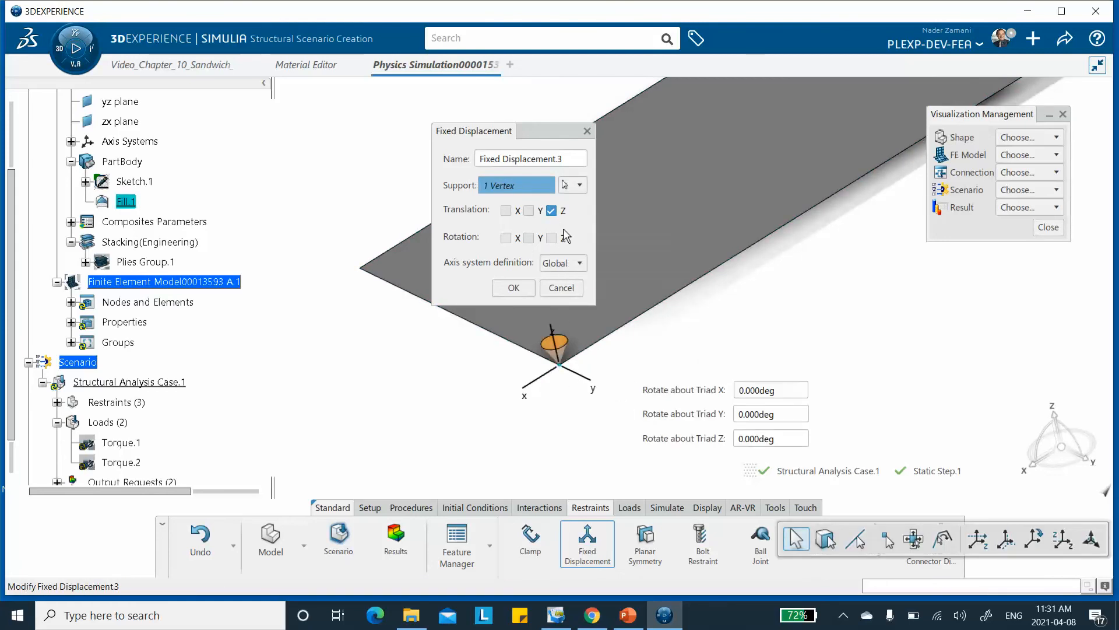
pyautogui.click(513, 288)
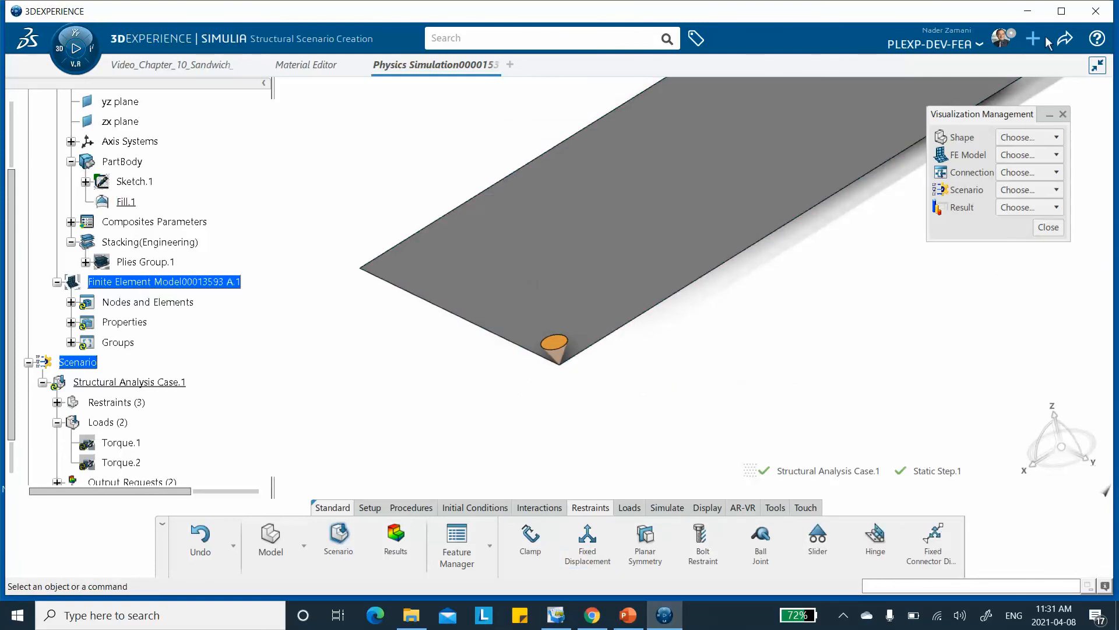
# Save the simulation with its three corner restraints and bring the whole plate into view.
pyautogui.click(1065, 39)
pyautogui.click(991, 65)
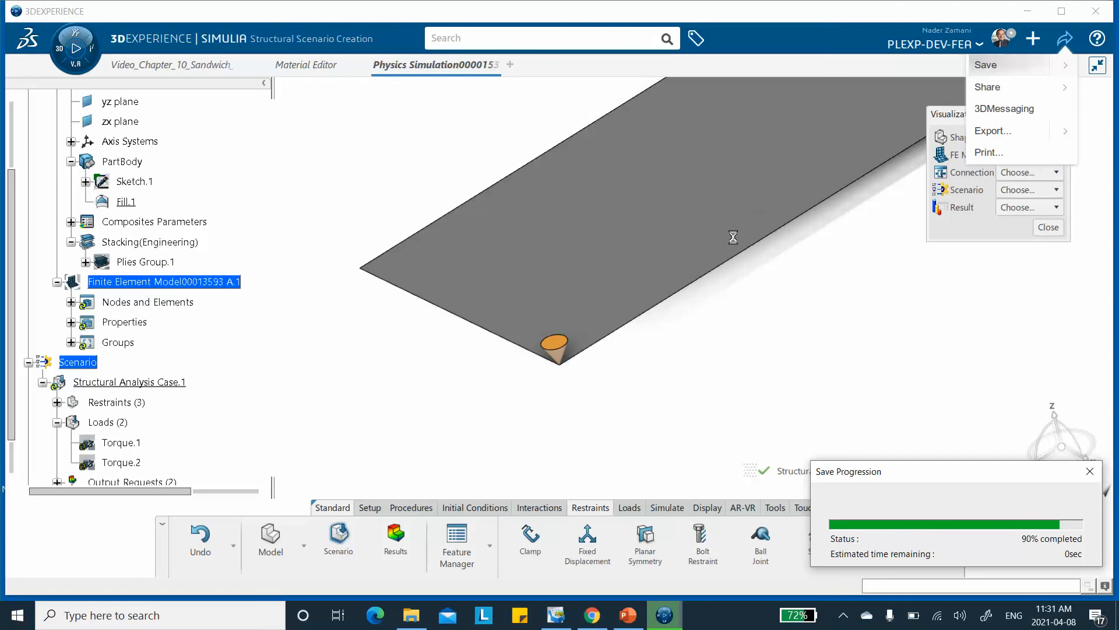
pyautogui.moveTo(752, 253); pyautogui.dragTo(676, 301, button='middle')
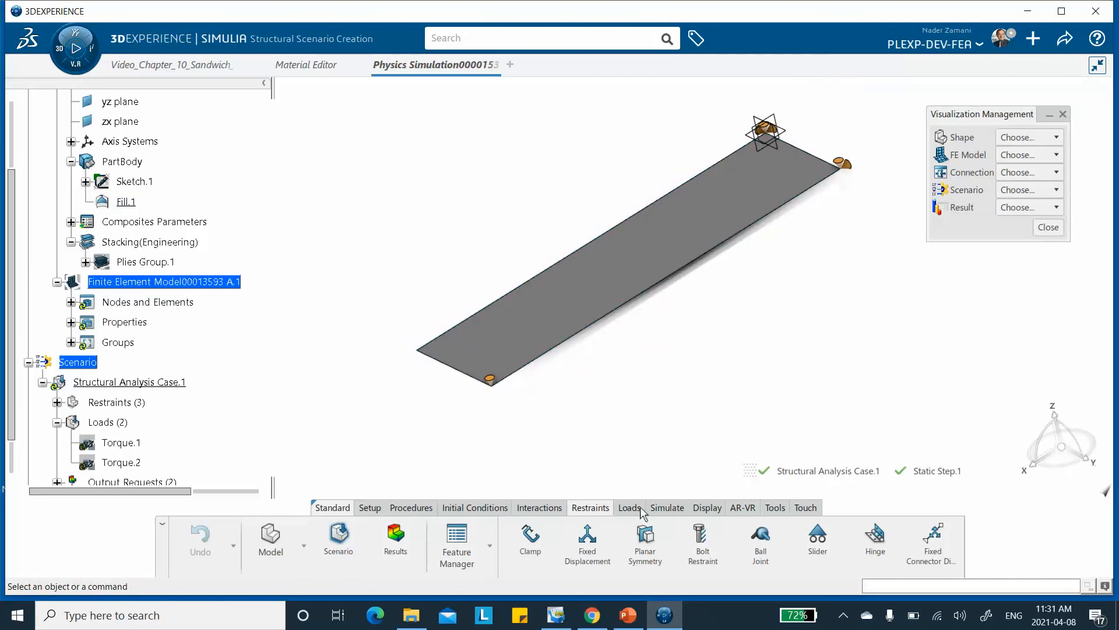
# Start a new whole-model field output request and include S, Stress components.
pyautogui.click(664, 509)
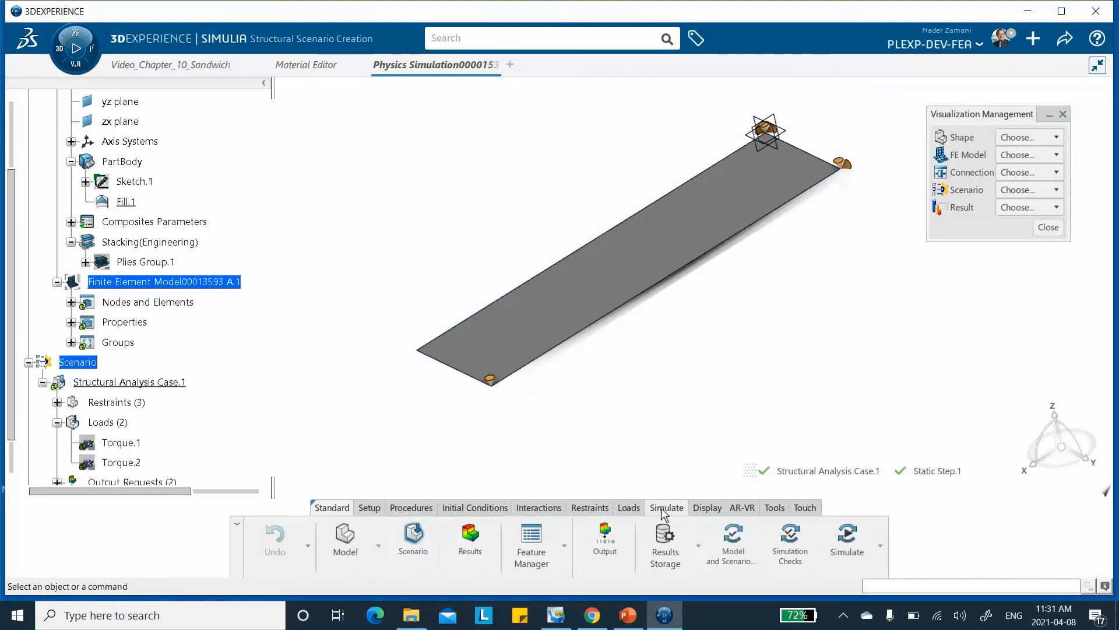
pyautogui.click(604, 537)
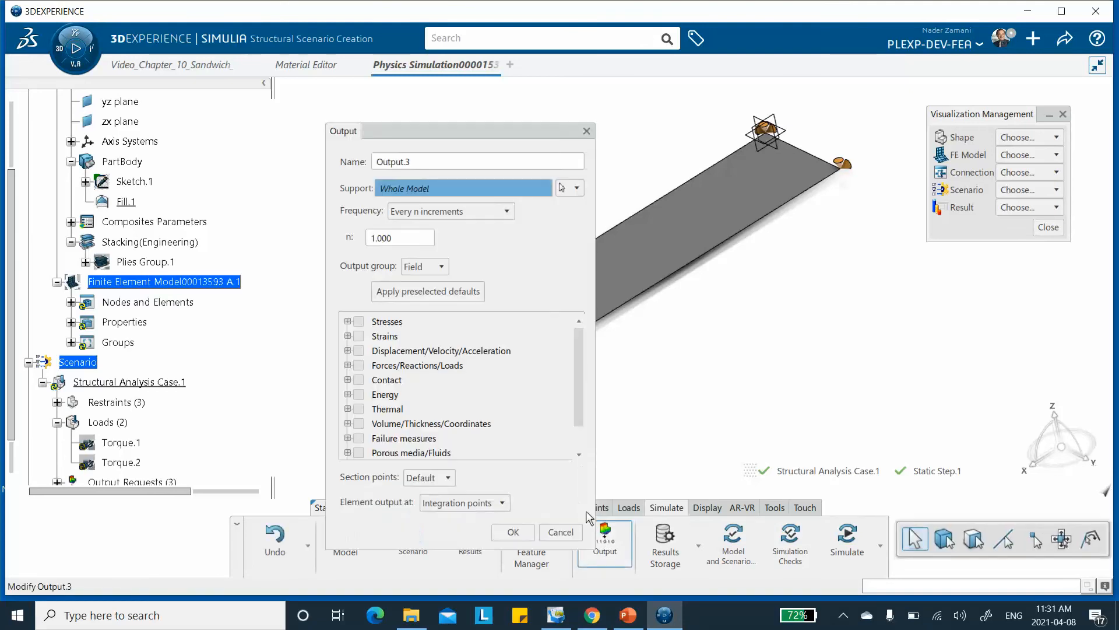
pyautogui.moveTo(438, 130); pyautogui.dragTo(473, 98)
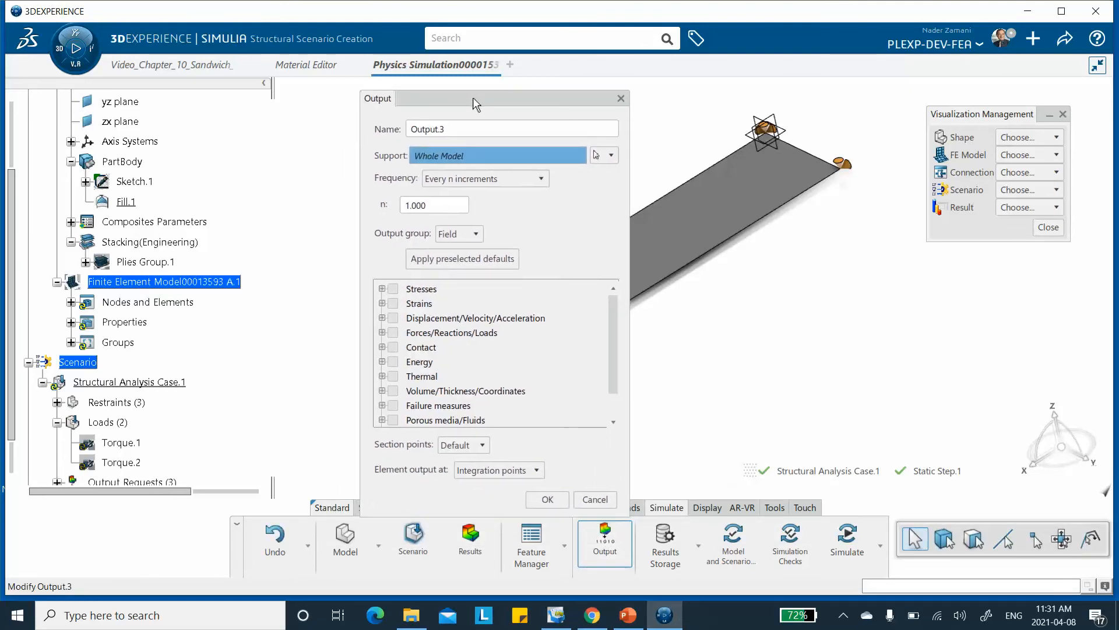
pyautogui.click(383, 288)
pyautogui.click(400, 303)
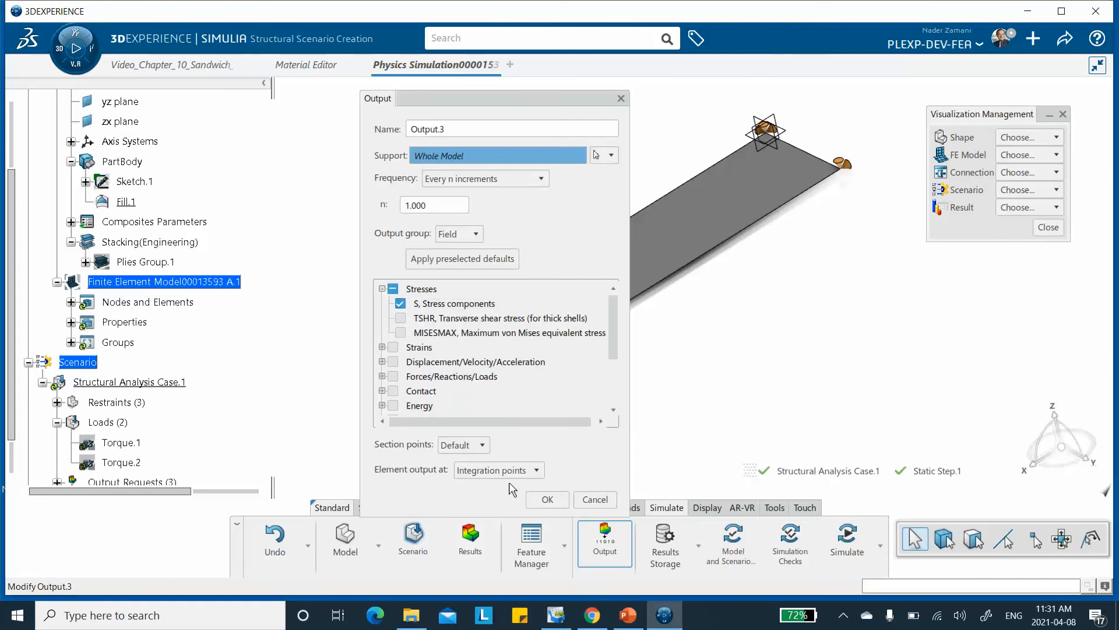
# Set the output request's section points to By Layer with Top, Middle and Bottom, and create the request.
pyautogui.click(481, 446)
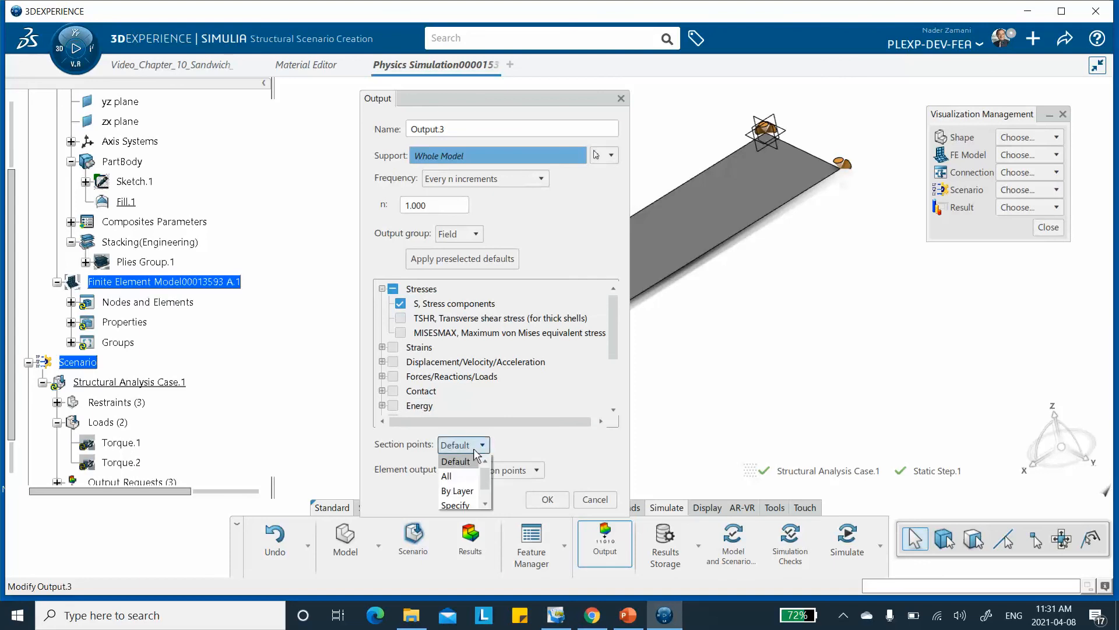
pyautogui.click(460, 491)
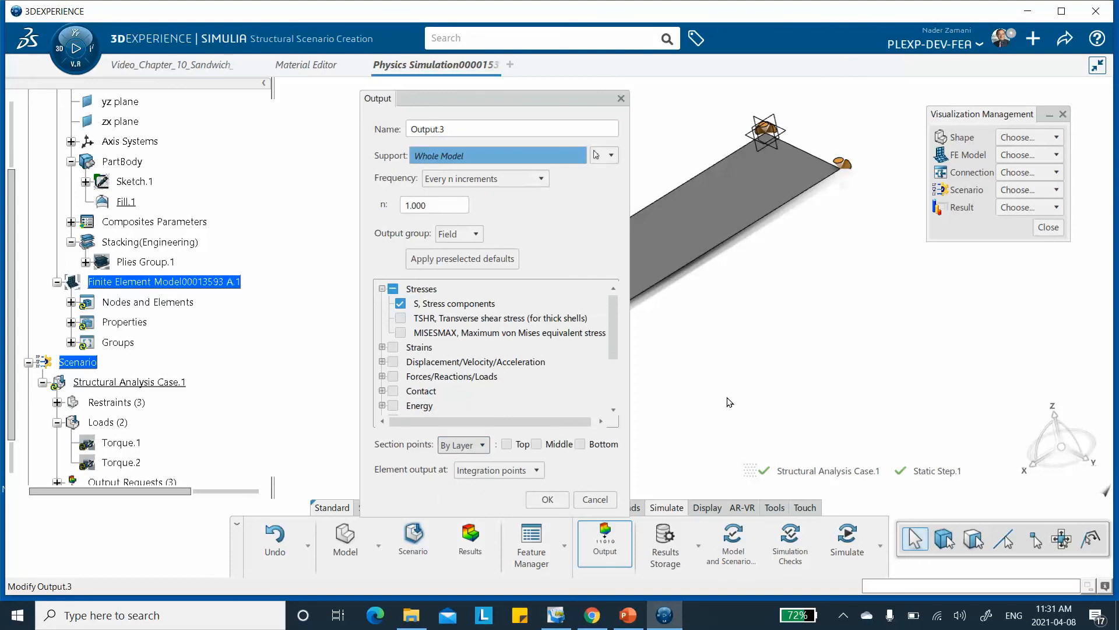
pyautogui.click(506, 445)
pyautogui.click(537, 445)
pyautogui.click(580, 444)
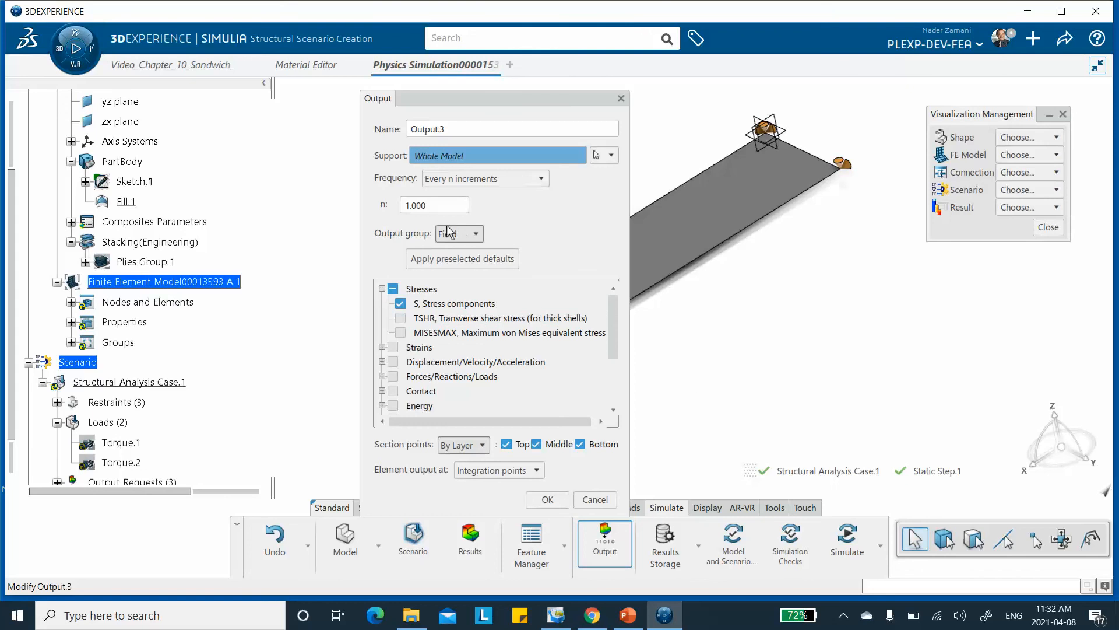
pyautogui.click(548, 499)
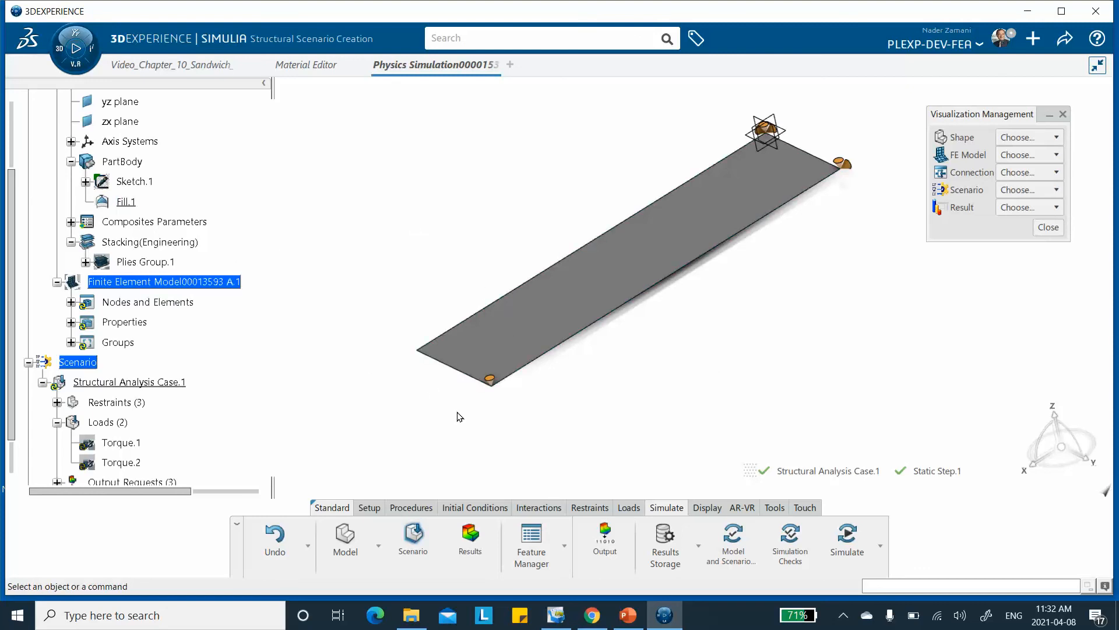
# Save the simulation with its completed loads, restraints and output requests before checking it.
pyautogui.moveTo(736, 307); pyautogui.dragTo(649, 340, button='middle')
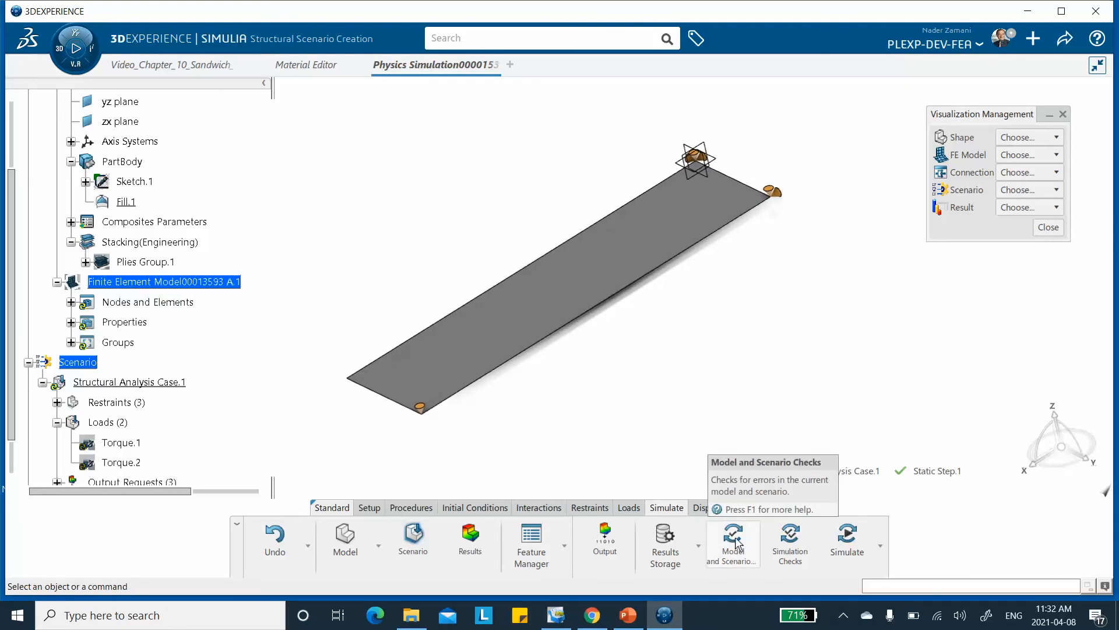
pyautogui.click(1067, 37)
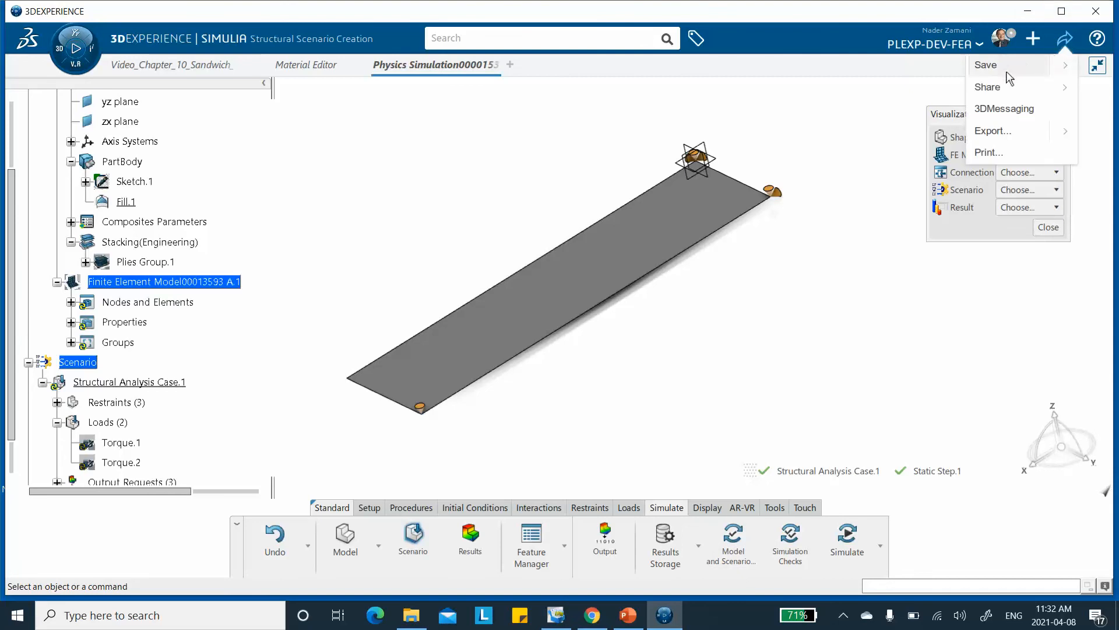
pyautogui.click(988, 63)
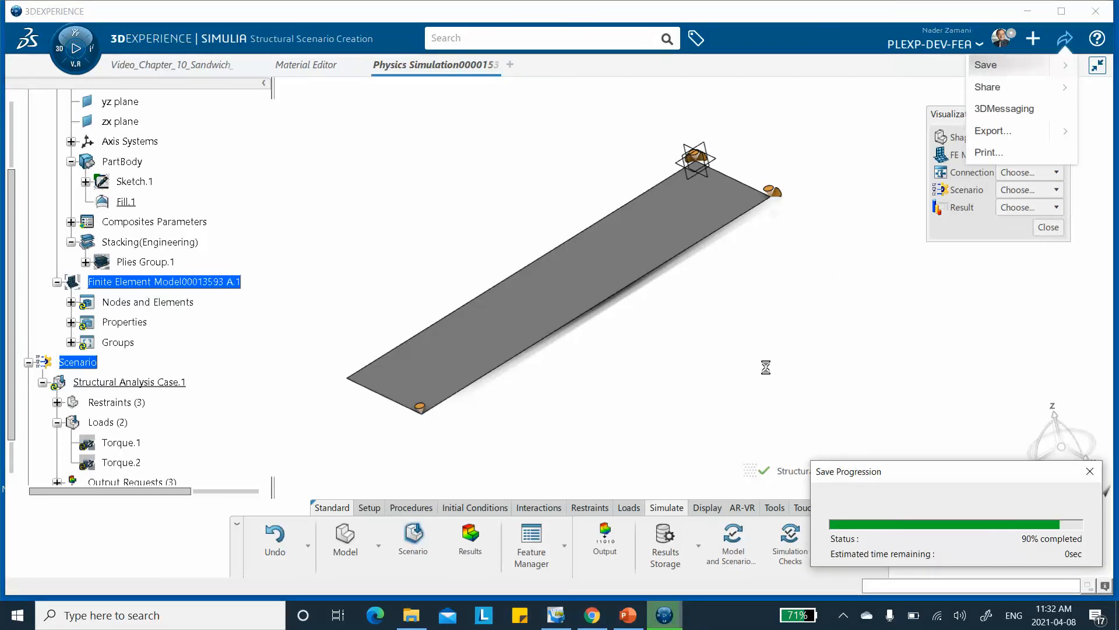
# Run the model and scenario checks followed by the simulation checks, and dismiss both status reports.
pyautogui.click(732, 534)
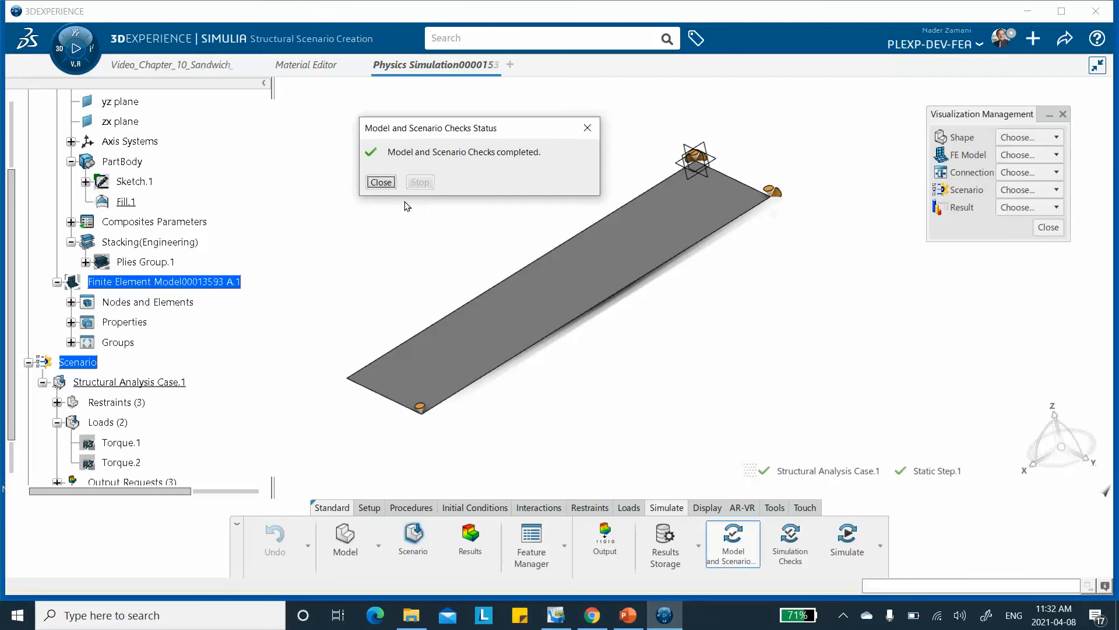
pyautogui.click(380, 182)
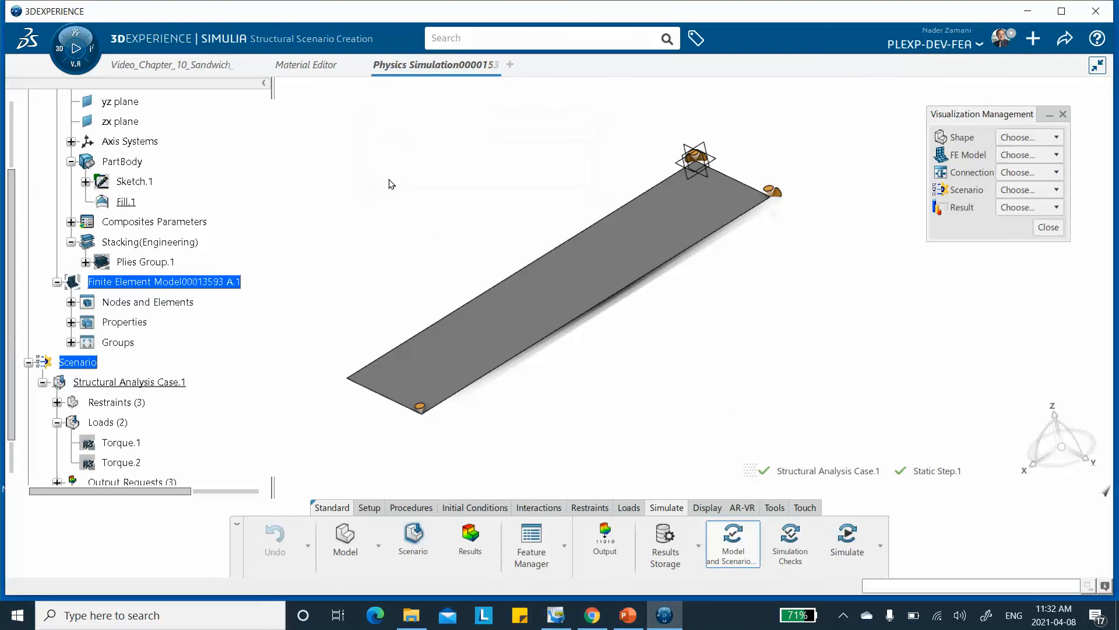
pyautogui.click(790, 545)
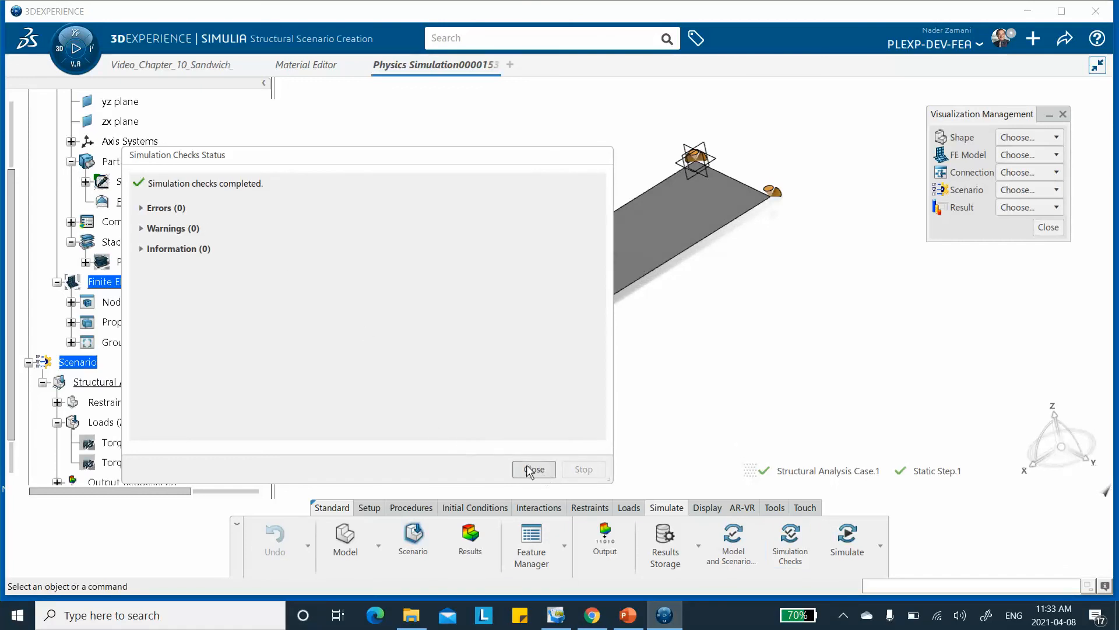
pyautogui.click(532, 469)
# Run the structural analysis locally in interactive mode on 4 cores and dismiss the completion status.
pyautogui.click(849, 539)
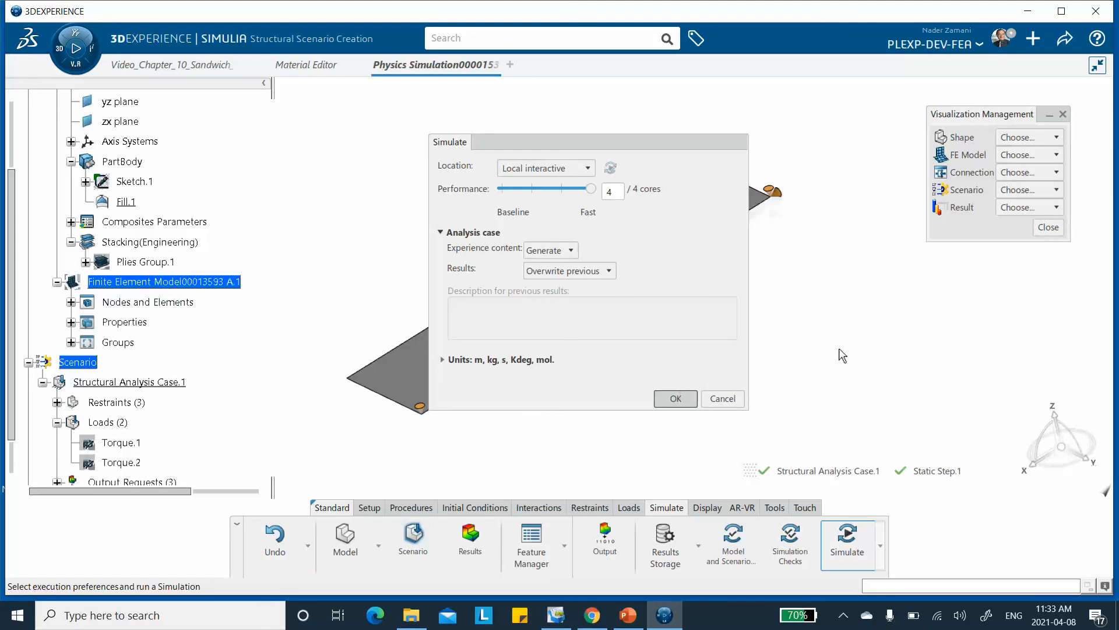
pyautogui.press('Return')
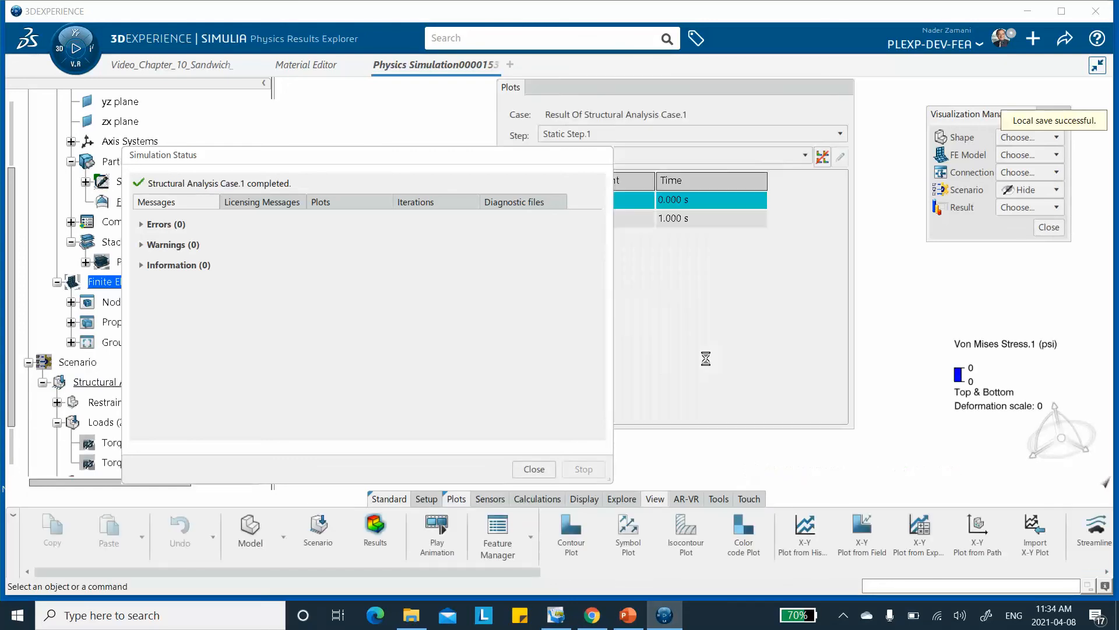
pyautogui.click(534, 469)
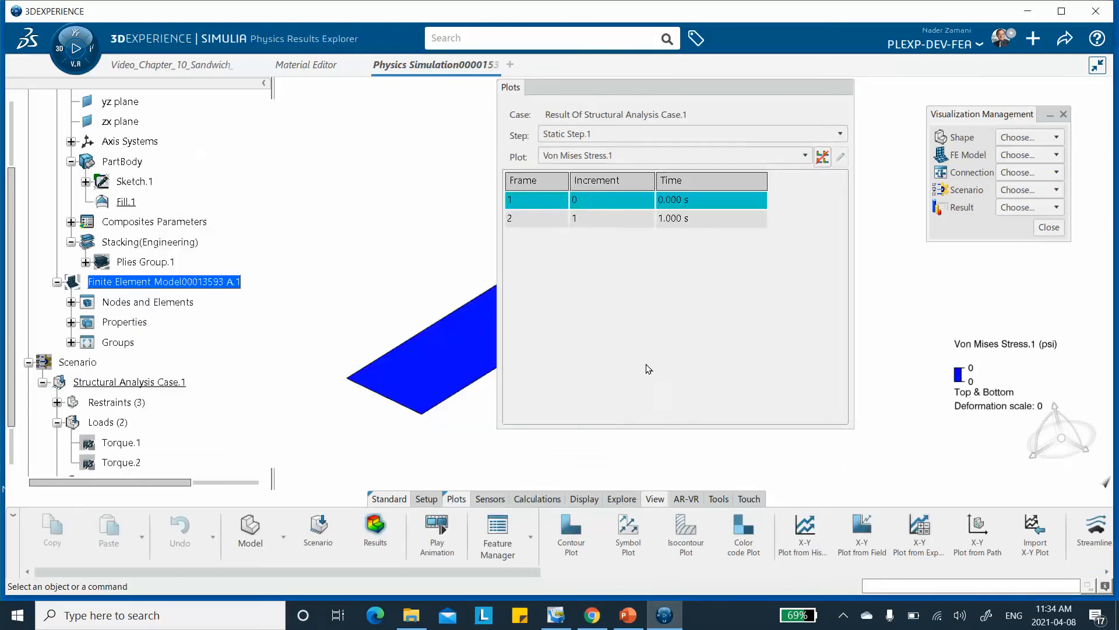
# Move the plot settings clear of the plate and display Von Mises Stress.1 at frame 2, time 1.000 s.
pyautogui.moveTo(645, 90); pyautogui.dragTo(714, 126)
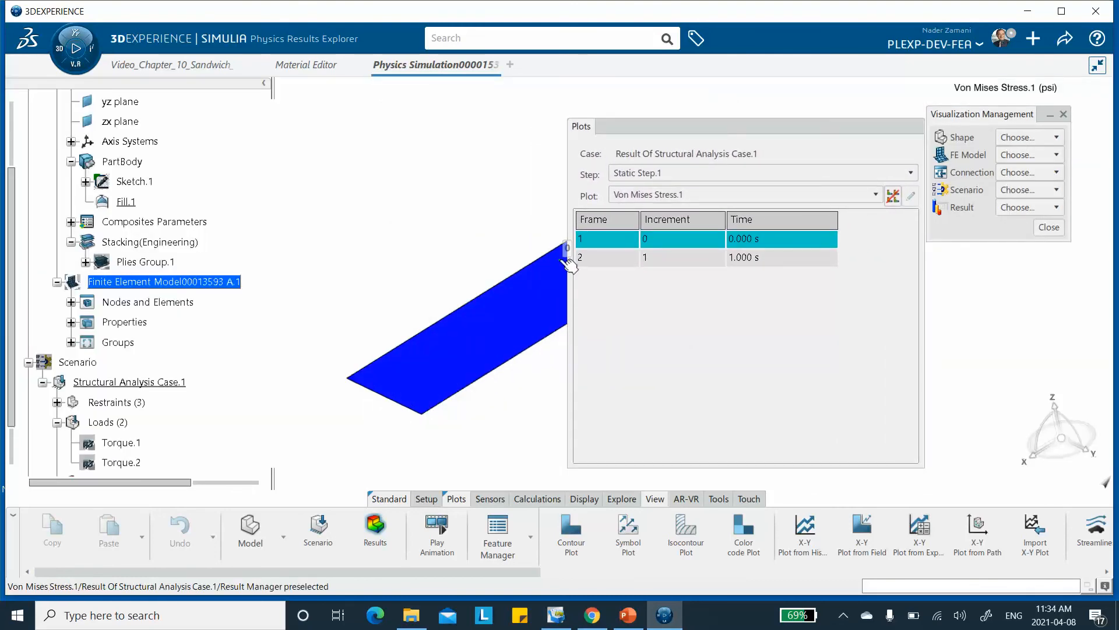
pyautogui.moveTo(792, 123); pyautogui.dragTo(557, 109)
pyautogui.moveTo(765, 201); pyautogui.dragTo(849, 247, button='middle')
pyautogui.moveTo(741, 248); pyautogui.dragTo(880, 283, button='middle')
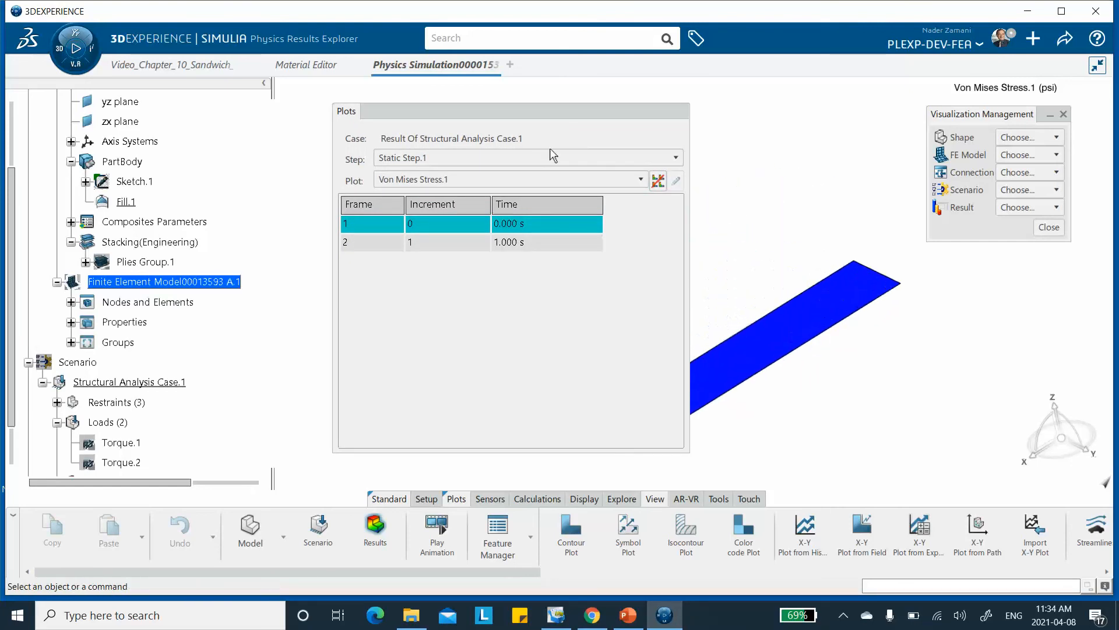
pyautogui.moveTo(536, 111); pyautogui.dragTo(439, 113)
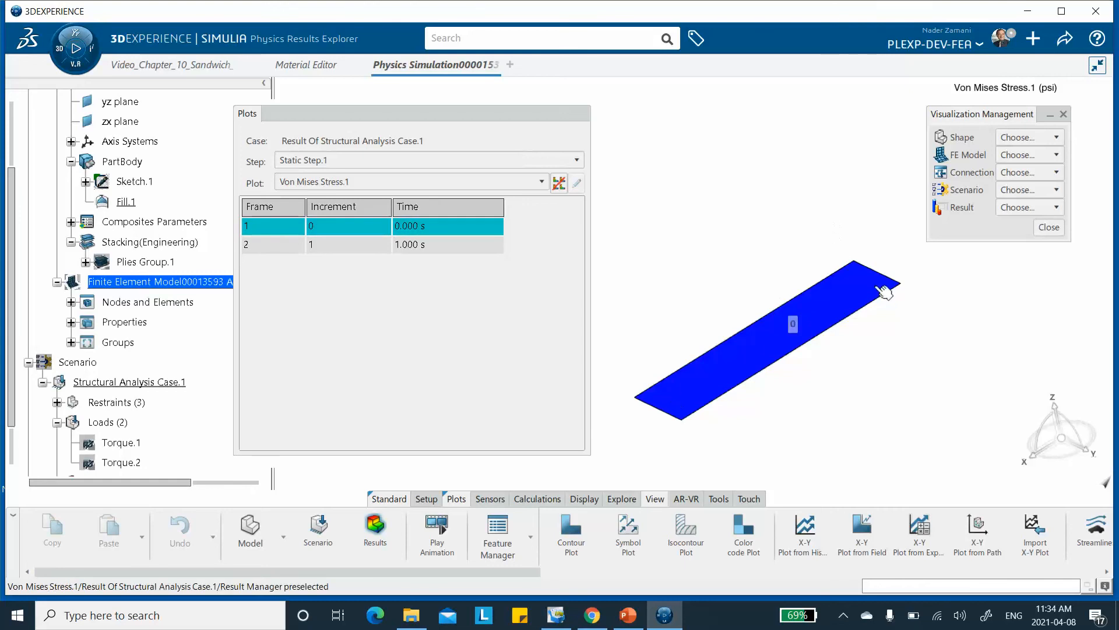
pyautogui.click(310, 243)
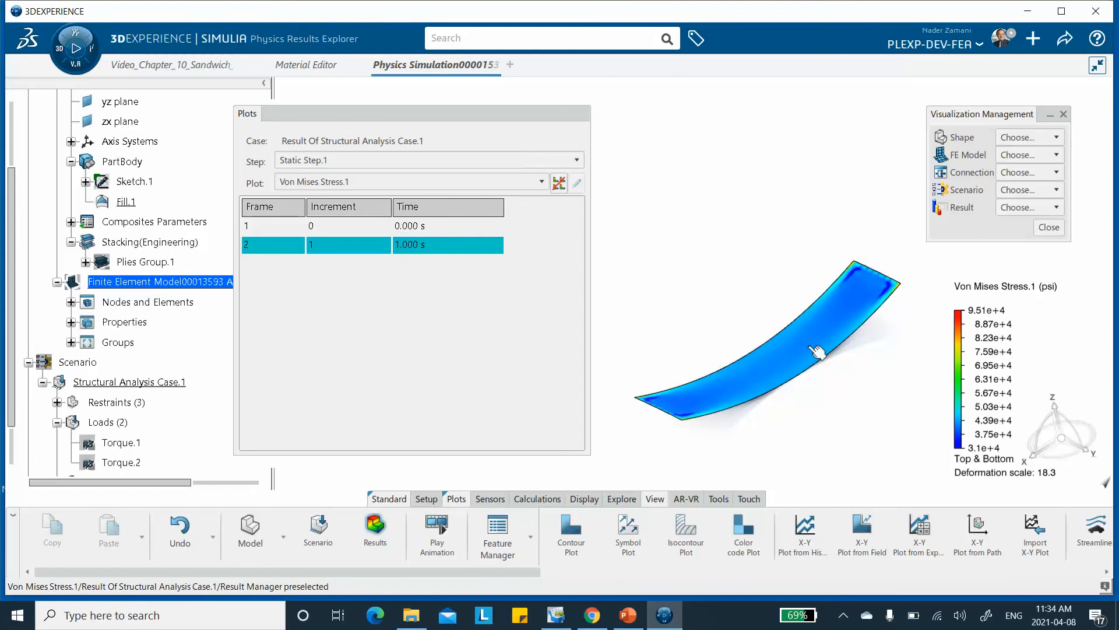
# Examine the deformed plate's Von Mises stress contour from several viewing directions.
pyautogui.moveTo(854, 411); pyautogui.dragTo(772, 367, button='middle')
pyautogui.moveTo(705, 338); pyautogui.dragTo(870, 256, button='middle')
pyautogui.moveTo(838, 363); pyautogui.dragTo(823, 345, button='middle')
pyautogui.moveTo(834, 257); pyautogui.dragTo(816, 280, button='middle')
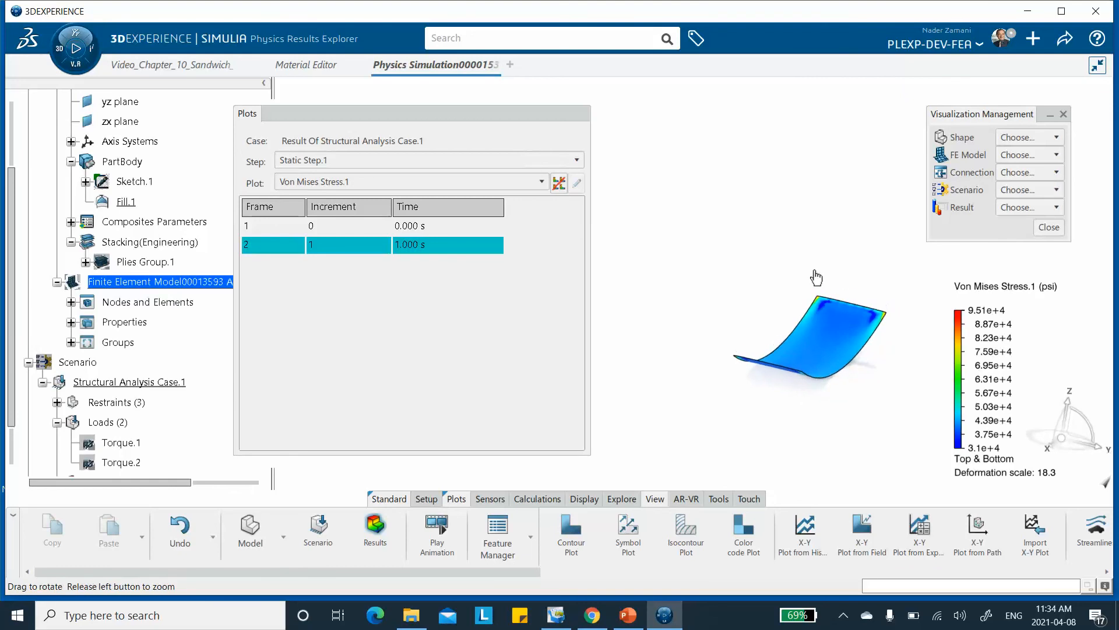
pyautogui.moveTo(766, 355); pyautogui.dragTo(805, 335, button='middle')
pyautogui.moveTo(795, 255); pyautogui.dragTo(703, 167, button='middle')
pyautogui.moveTo(709, 333); pyautogui.dragTo(760, 207, button='middle')
pyautogui.moveTo(823, 250); pyautogui.dragTo(1029, 414, button='middle')
pyautogui.moveTo(892, 405); pyautogui.dragTo(733, 401, button='middle')
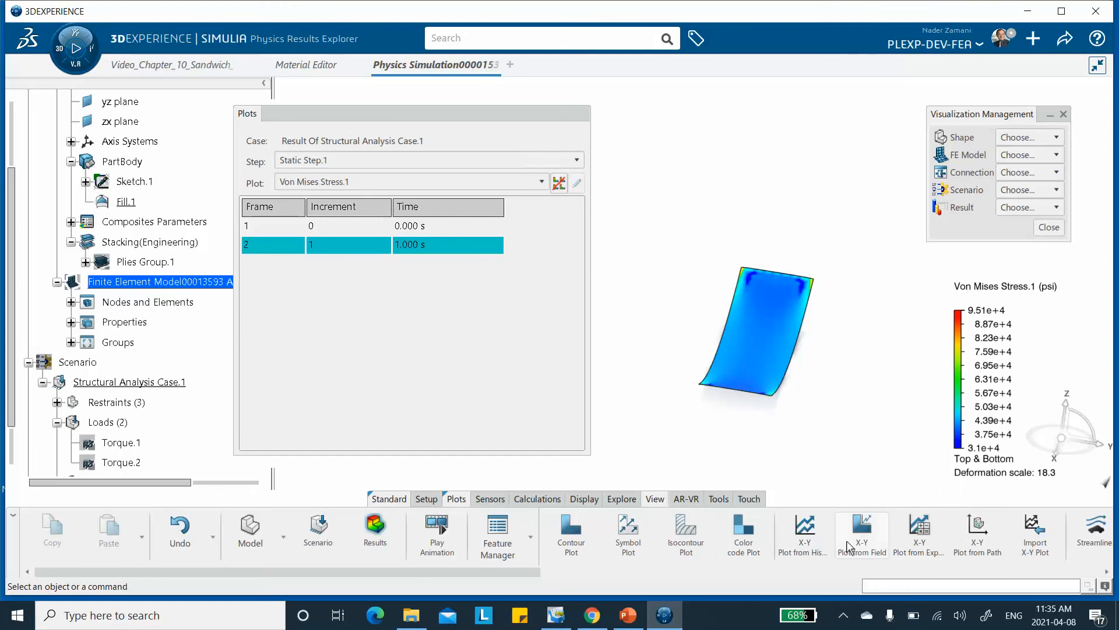
# Return the stress-contoured plate to the isometric view.
pyautogui.moveTo(529, 571)
pyautogui.mouseDown()
pyautogui.moveTo(922, 555)
pyautogui.moveTo(963, 570)
pyautogui.moveTo(1058, 562)
pyautogui.mouseUp()
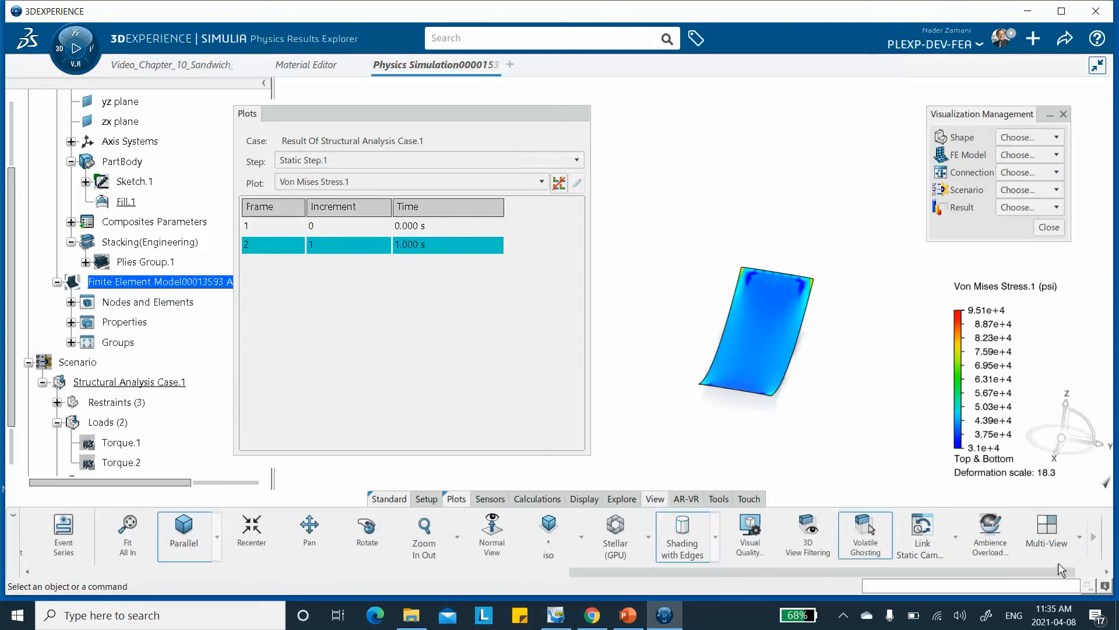
pyautogui.moveTo(839, 571); pyautogui.dragTo(879, 563)
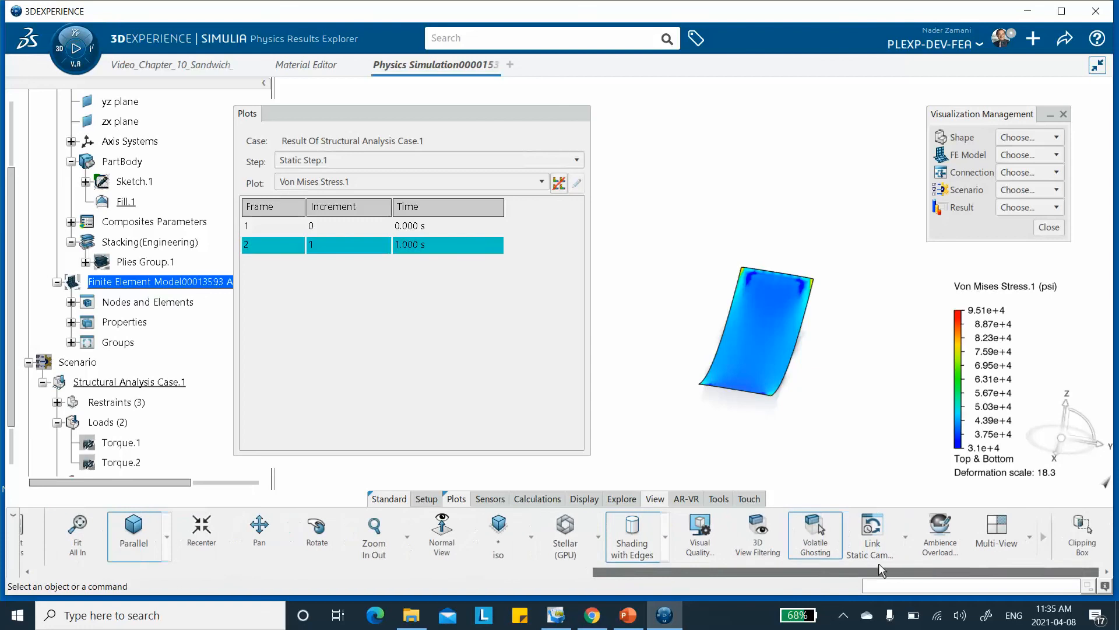
pyautogui.click(498, 527)
pyautogui.moveTo(851, 374)
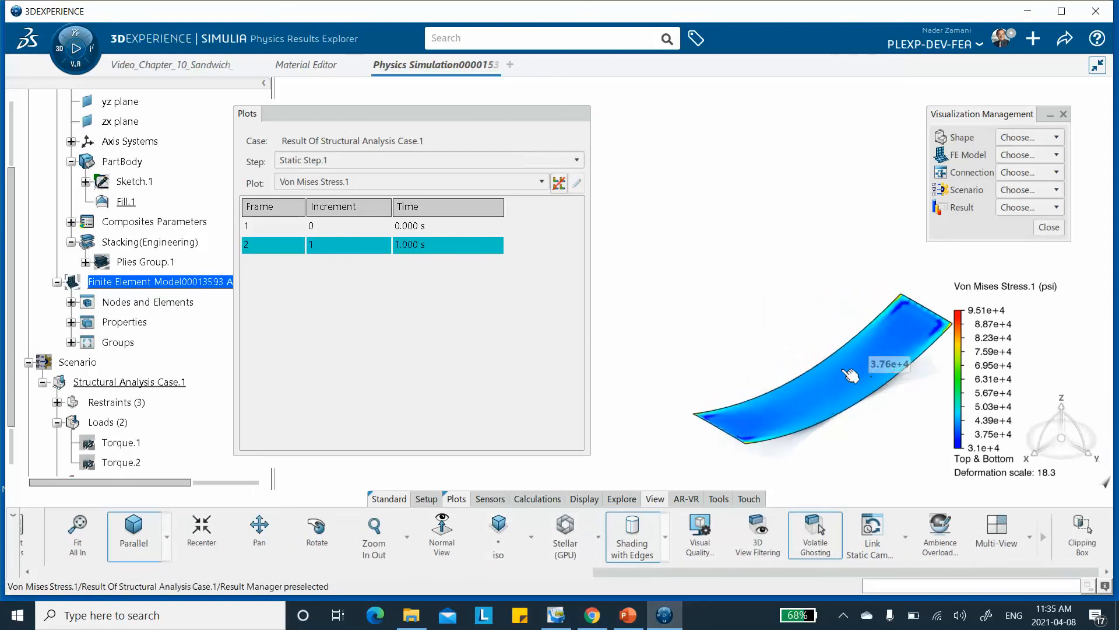
# Review the Displacement.1 contour on the plate and switch back to the Von Mises Stress.1 plot.
pyautogui.click(348, 181)
pyautogui.click(349, 214)
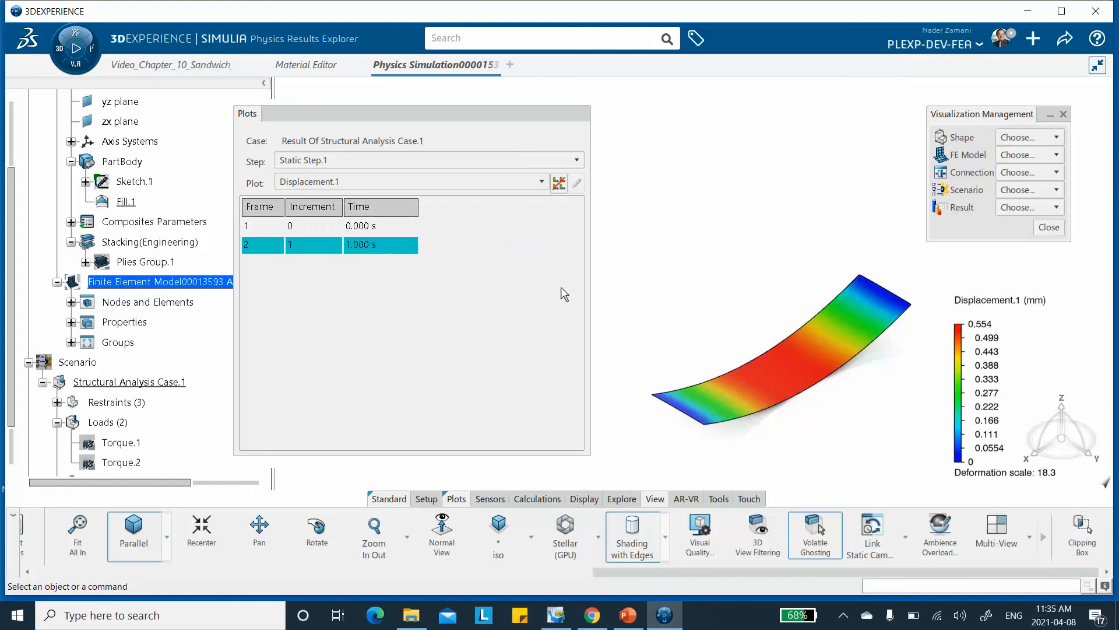
pyautogui.moveTo(847, 339)
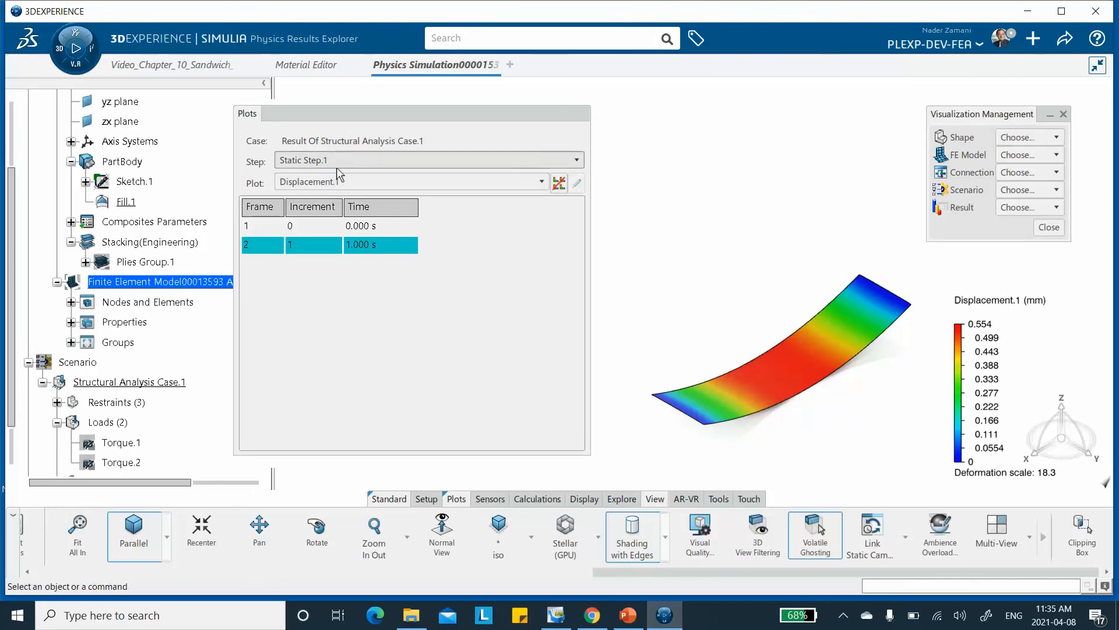
pyautogui.click(331, 182)
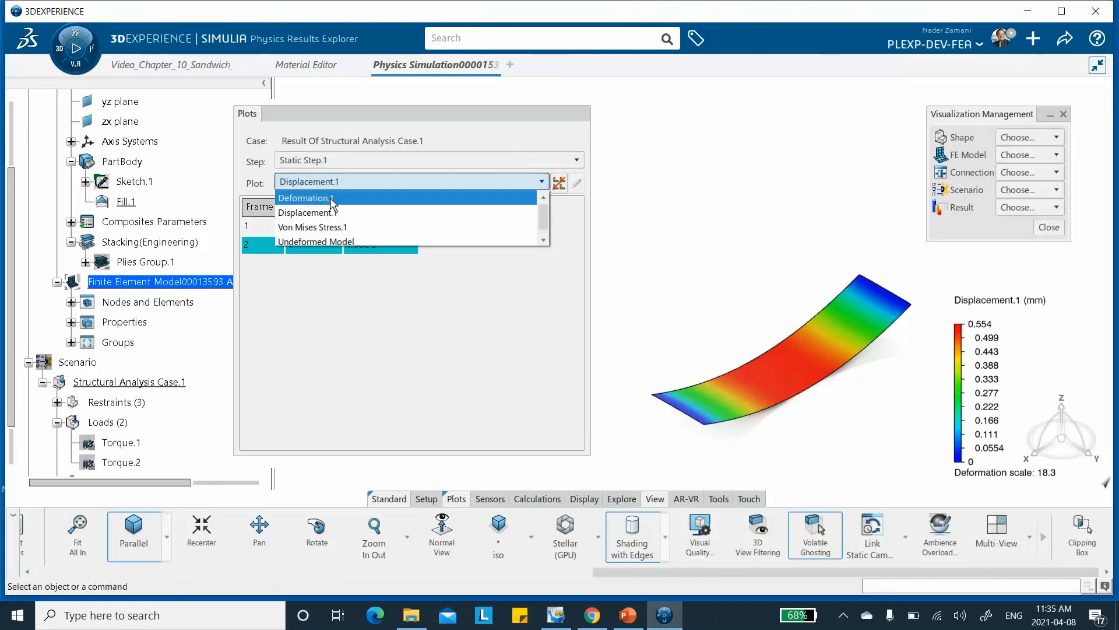
pyautogui.click(326, 227)
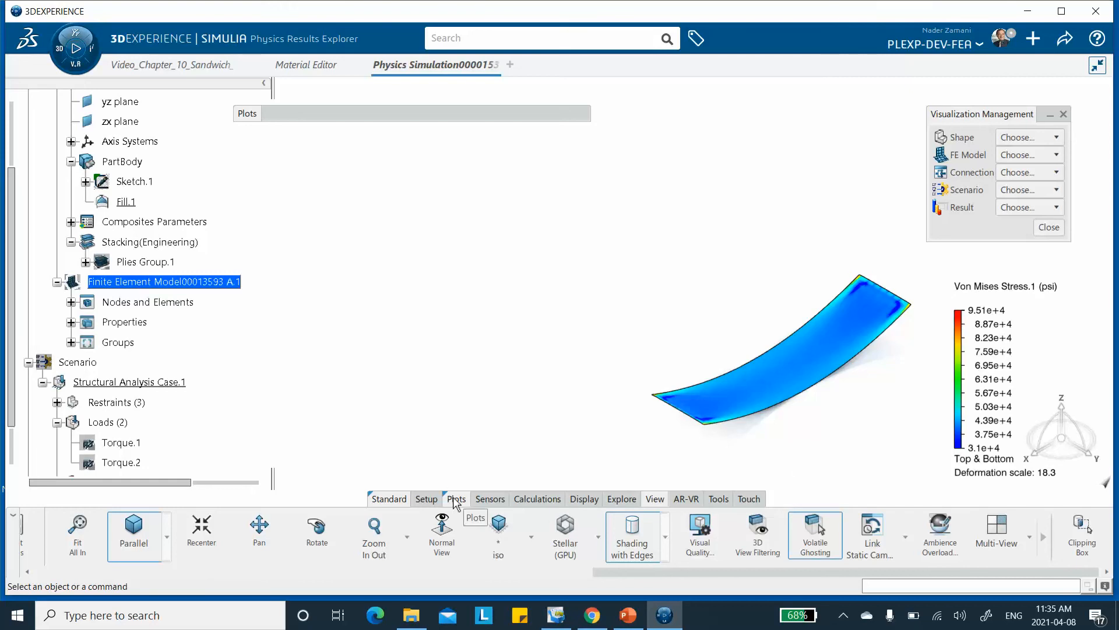
# Start a new contour plot of S, Stress components restricted to Ply.1/Sequence.1, with its location set to Middle.
pyautogui.moveTo(751, 574); pyautogui.dragTo(445, 559)
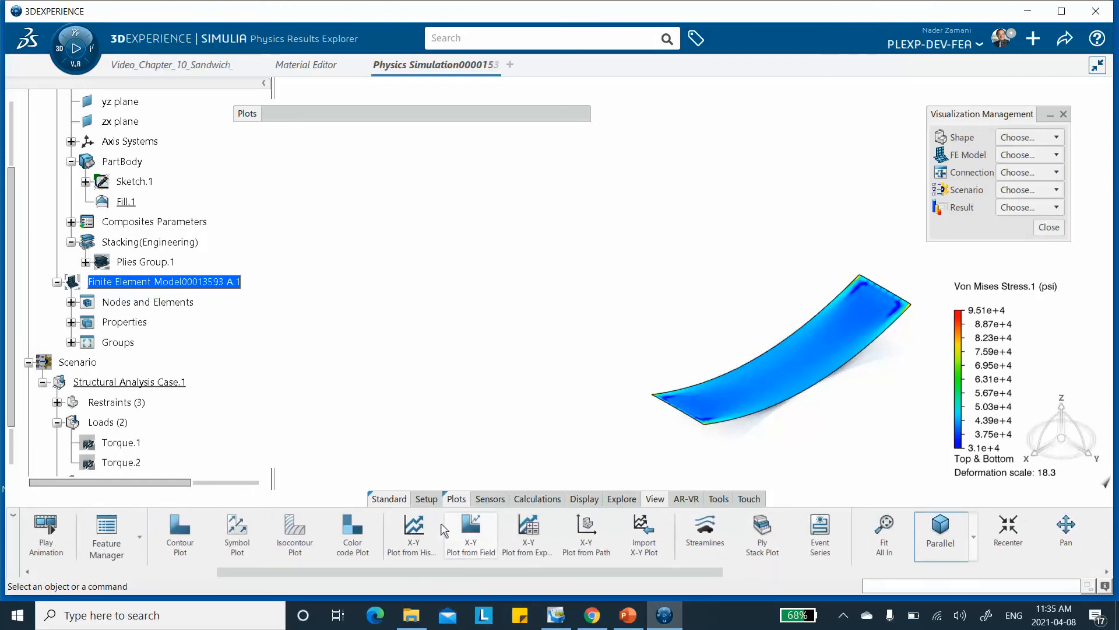
pyautogui.click(175, 535)
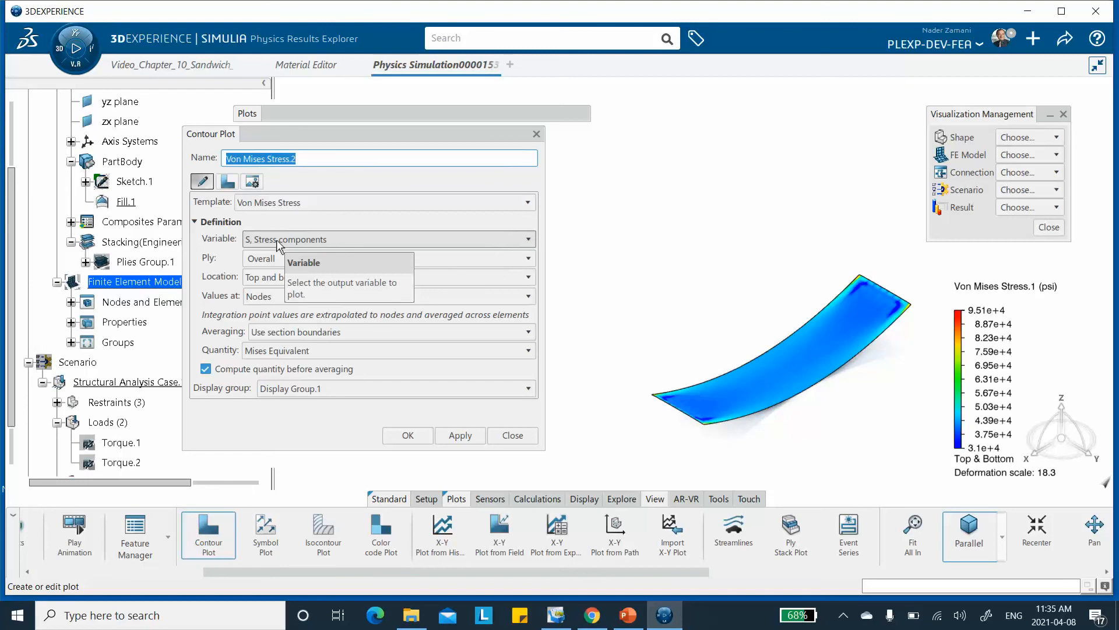
pyautogui.click(274, 259)
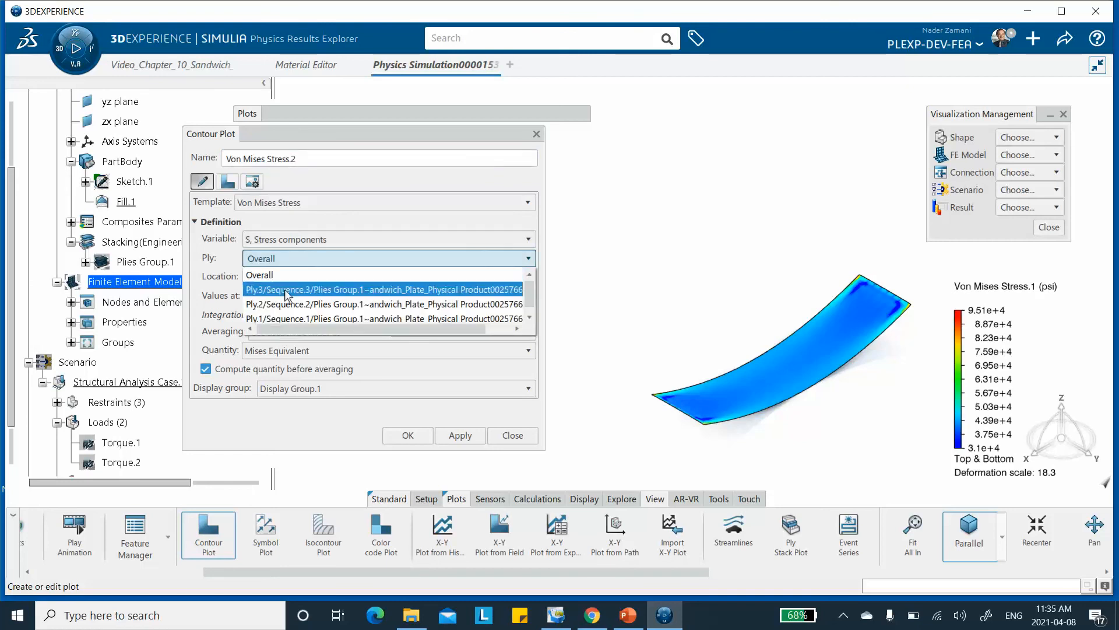
pyautogui.click(281, 319)
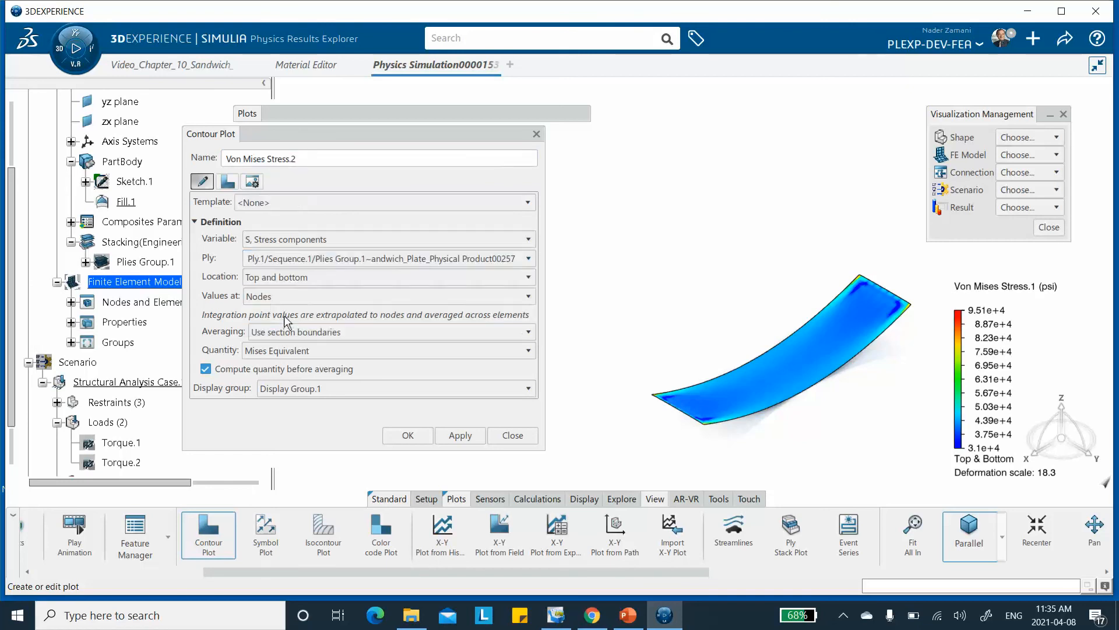
pyautogui.click(282, 278)
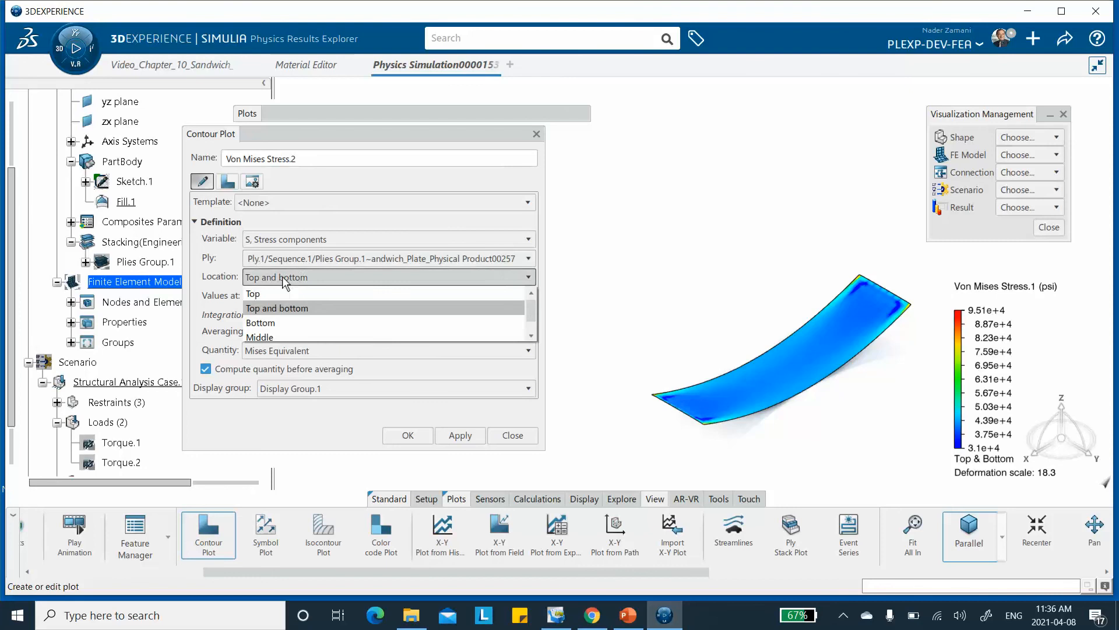
pyautogui.click(280, 338)
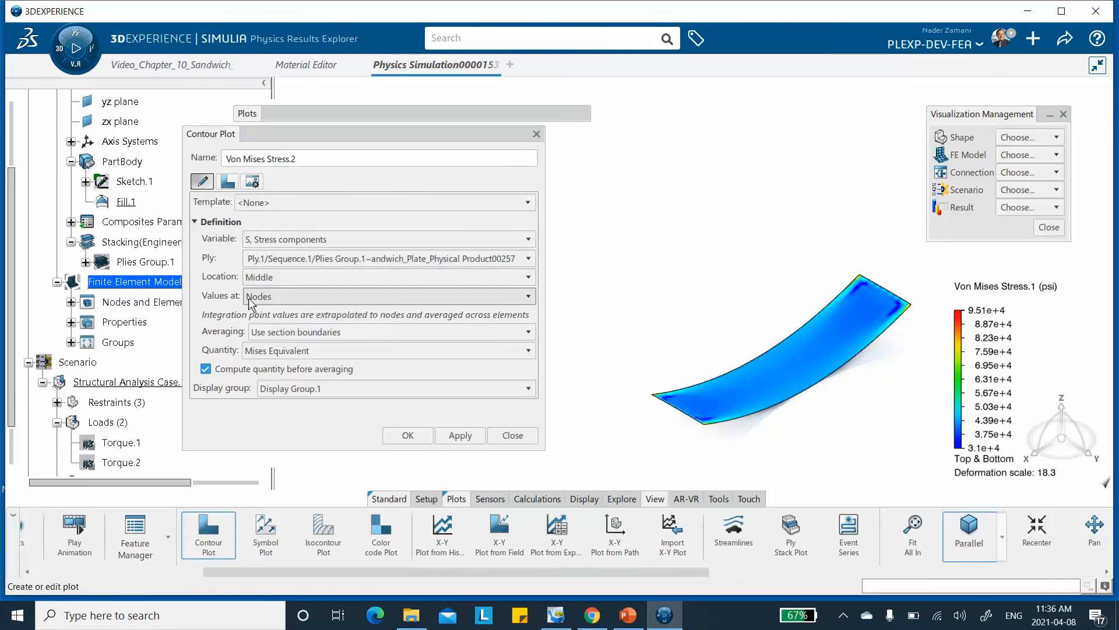
# Set the contour plot's quantity to Tensor Component 11 and apply it to the plate.
pyautogui.click(275, 350)
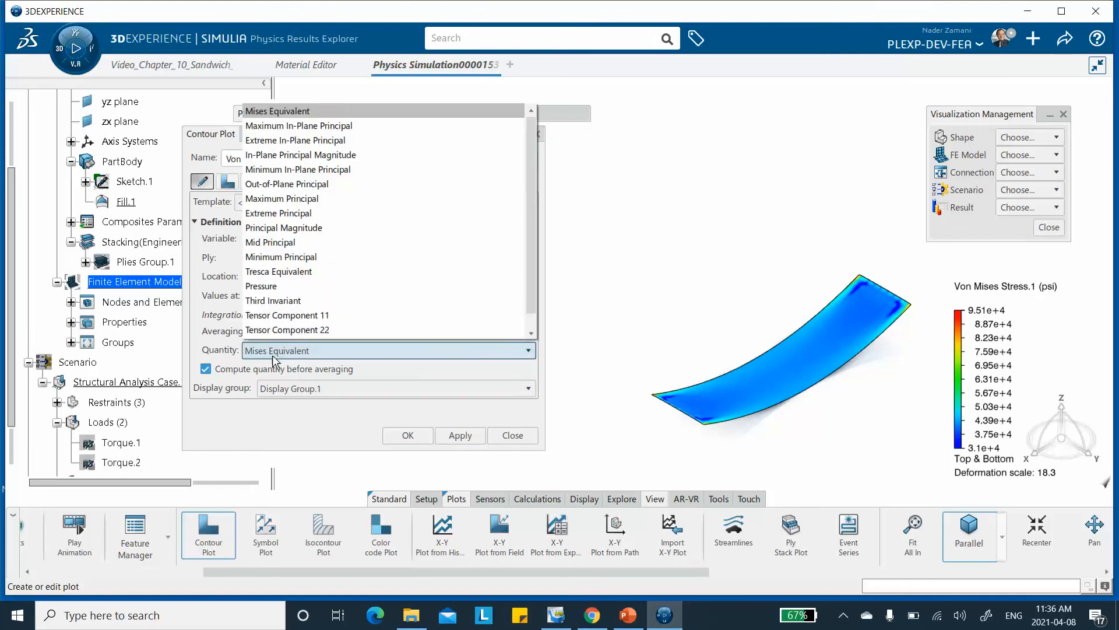
pyautogui.click(304, 316)
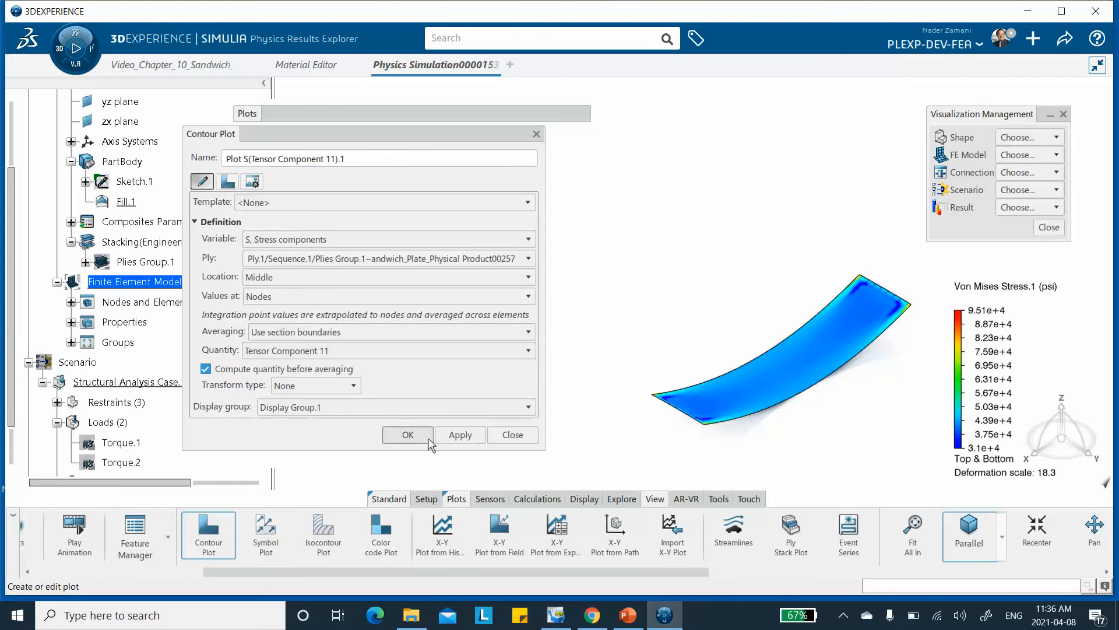
pyautogui.click(459, 435)
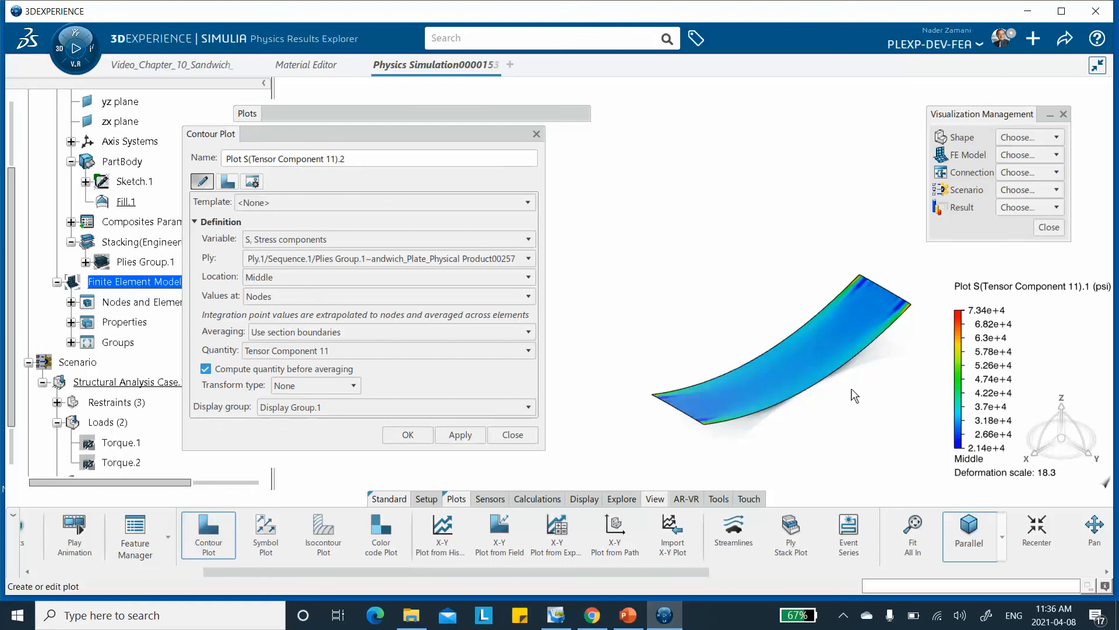
# Create another contour plot for the middle of Ply.1 with the quantity Tensor Component 22.
pyautogui.click(325, 353)
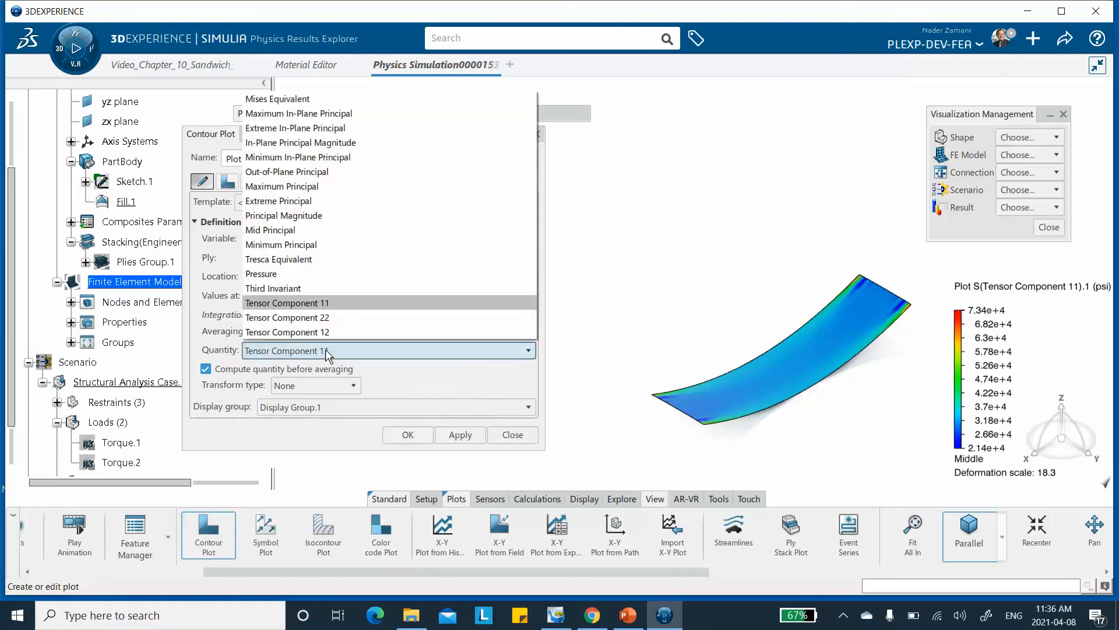
pyautogui.click(331, 320)
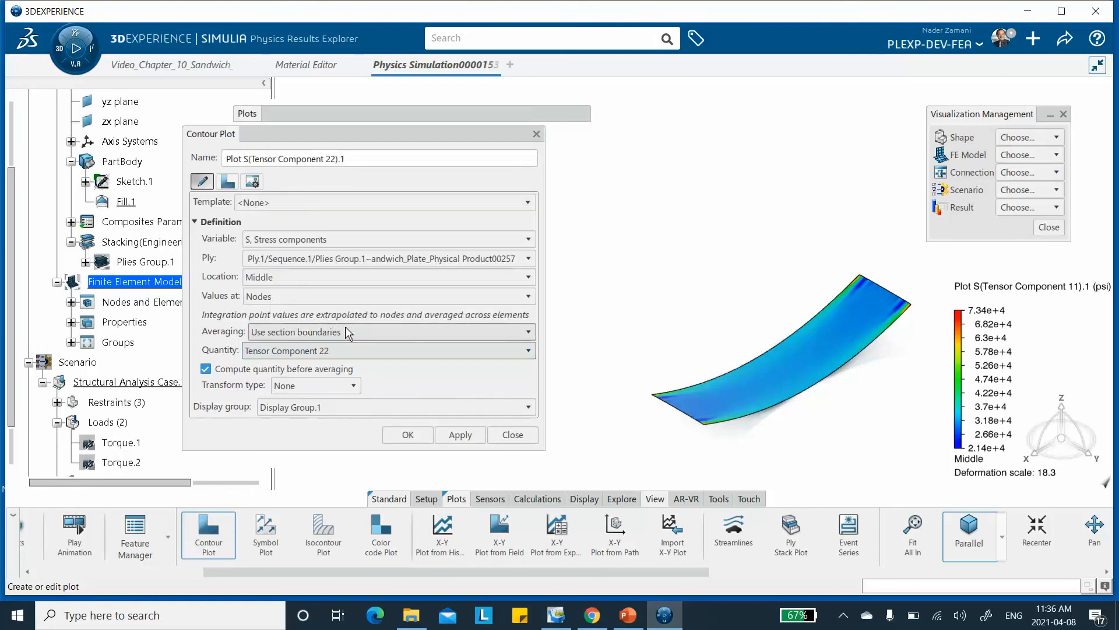
pyautogui.click(458, 435)
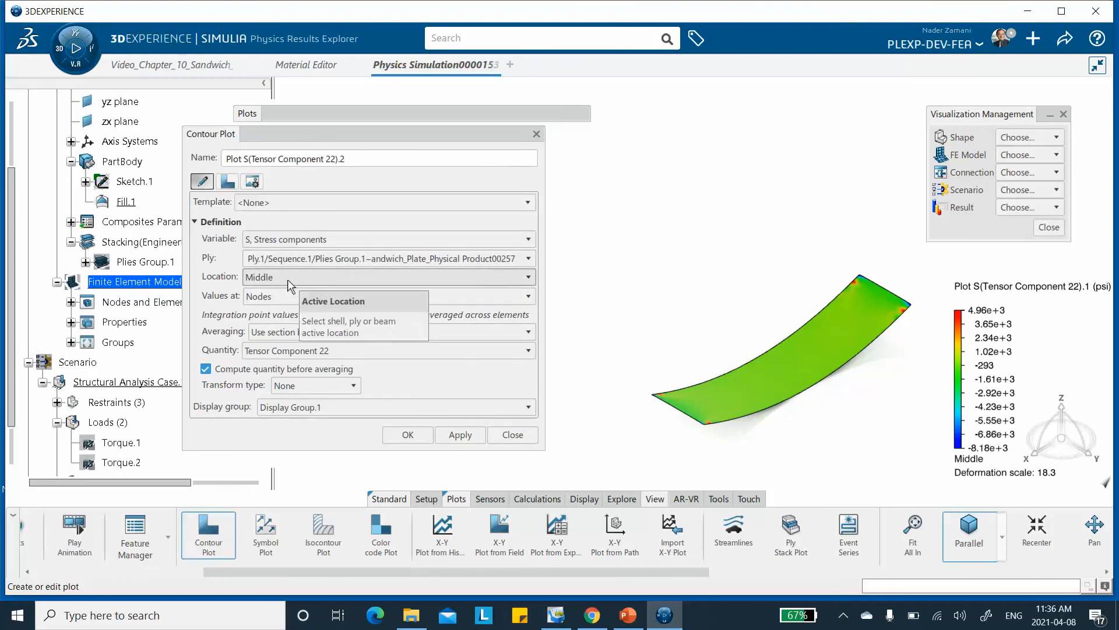
# Create a contour plot of the stress components for the middle of Ply.1 with the quantity Tensor Component 11.
pyautogui.click(291, 241)
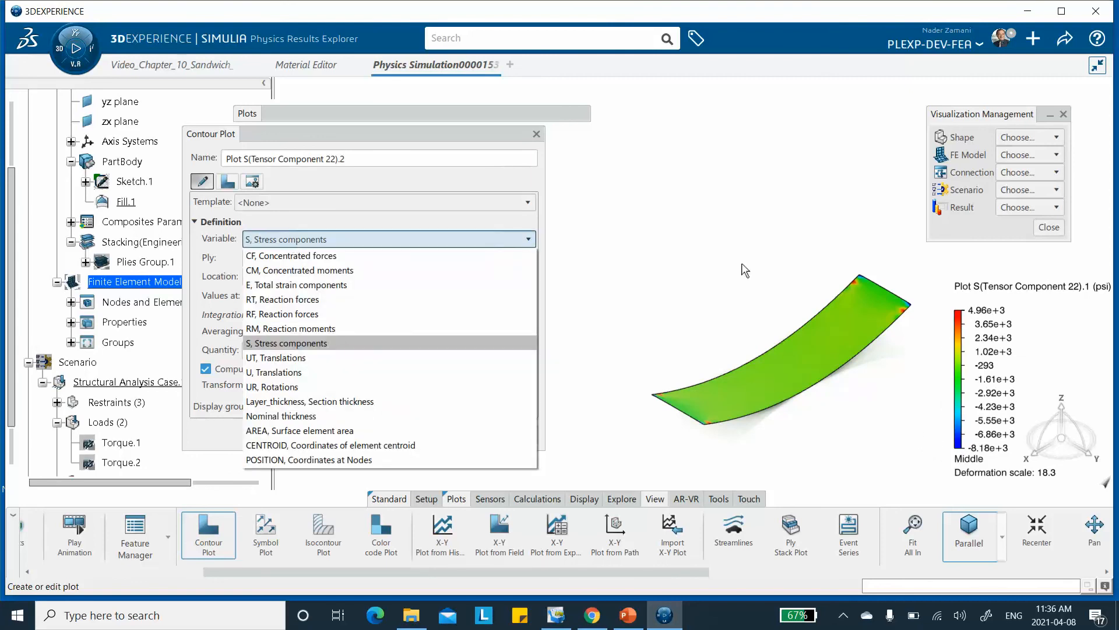
pyautogui.click(652, 273)
pyautogui.click(355, 351)
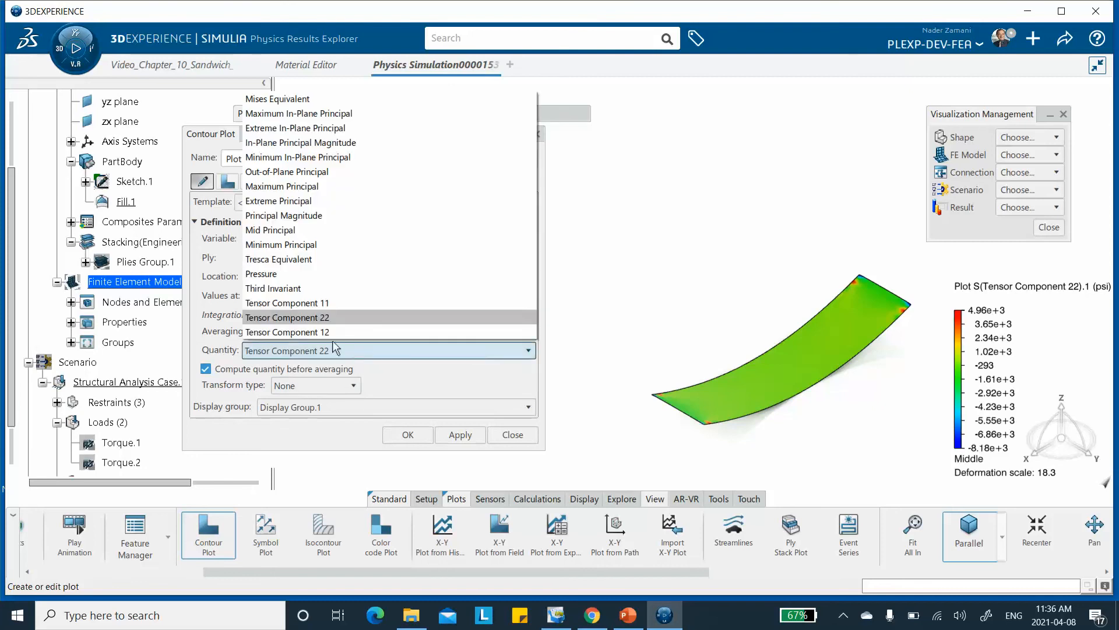
pyautogui.click(324, 303)
pyautogui.click(460, 434)
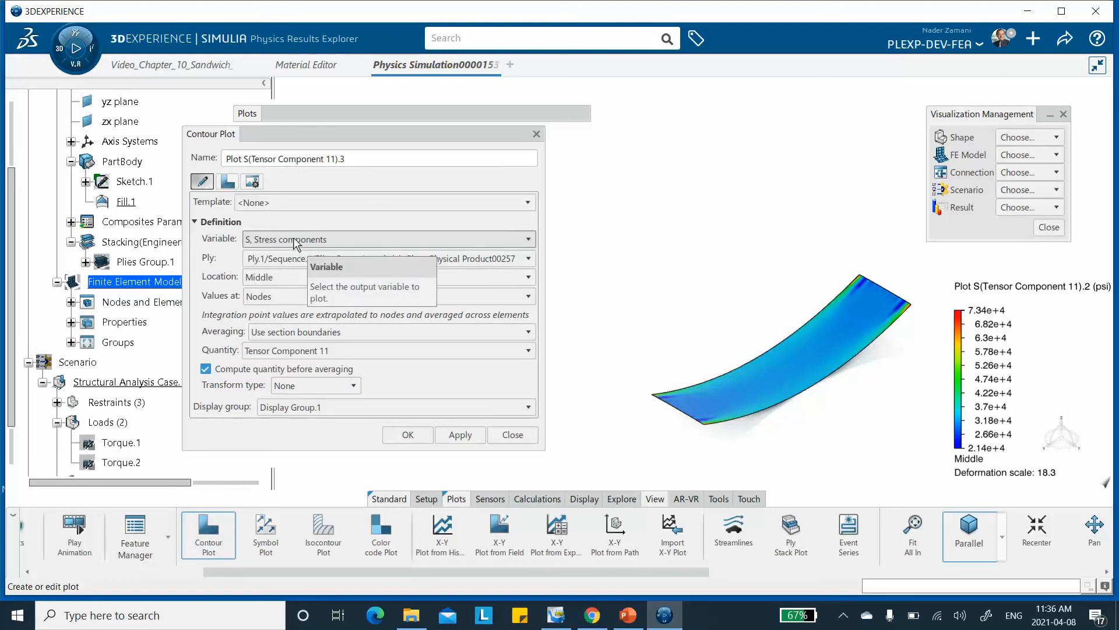
# Create a Tensor Component 11 contour plot for Ply.2/Sequence.2 with its location set to Top.
pyautogui.click(285, 260)
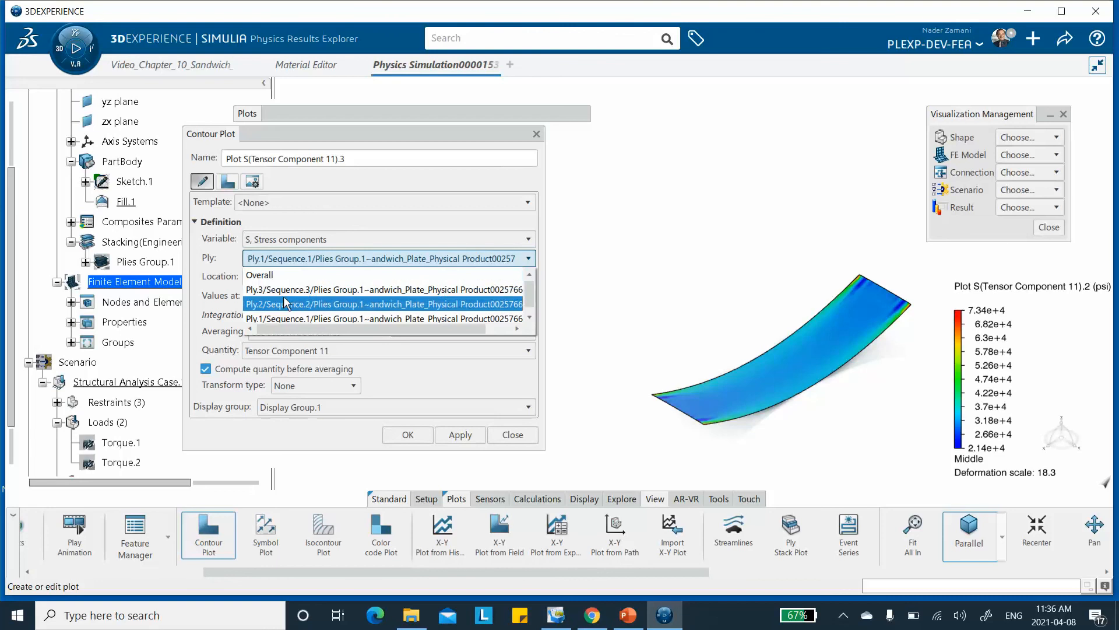
pyautogui.click(284, 303)
pyautogui.click(285, 276)
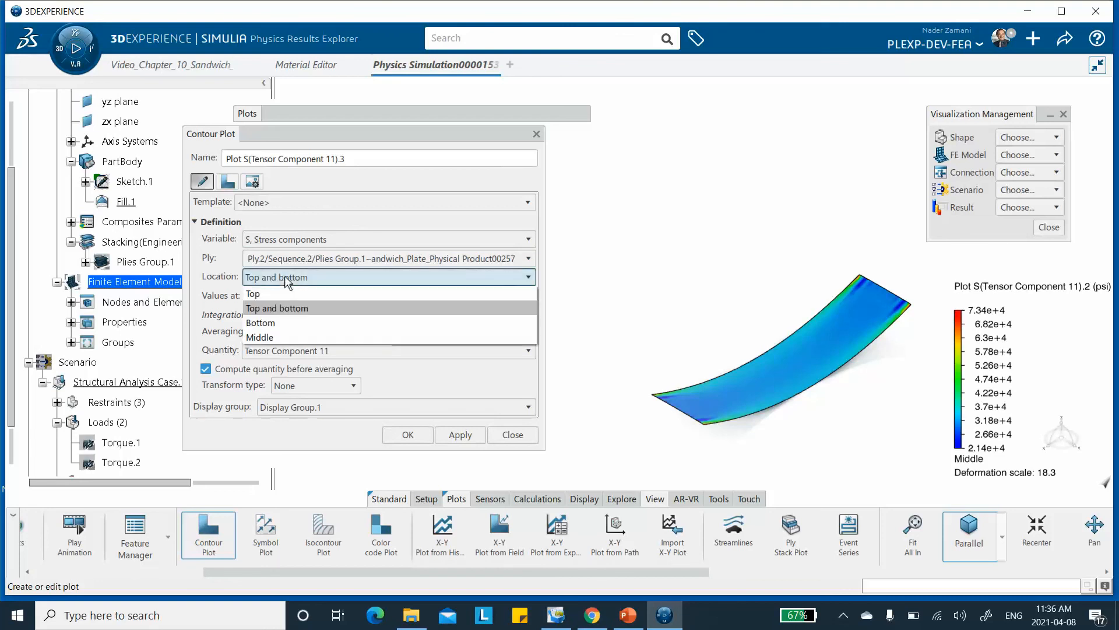
pyautogui.click(283, 296)
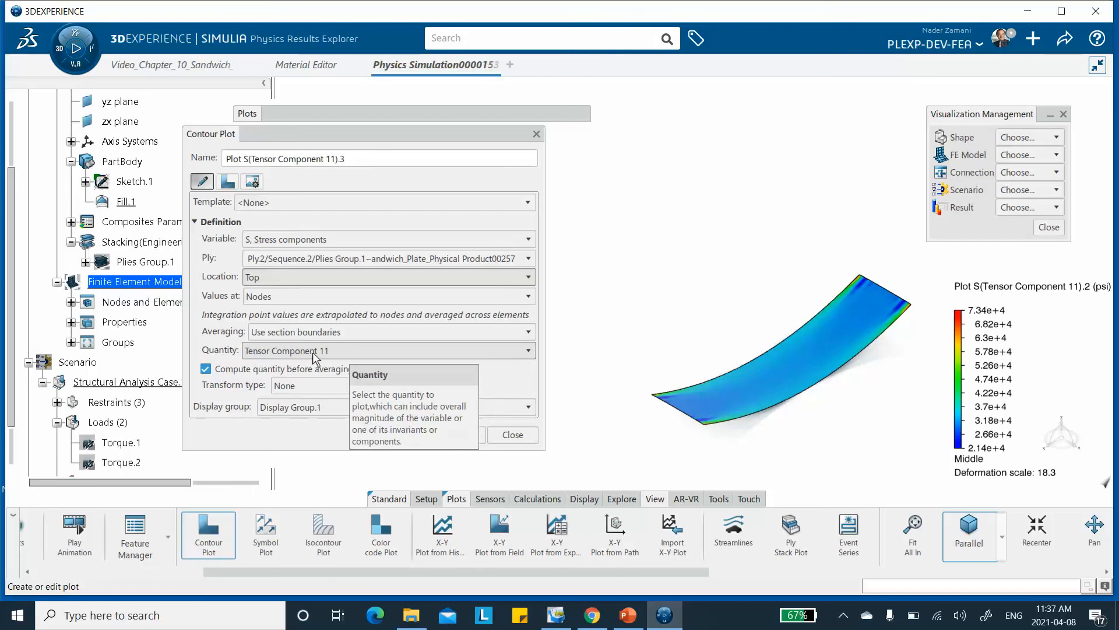
pyautogui.click(460, 434)
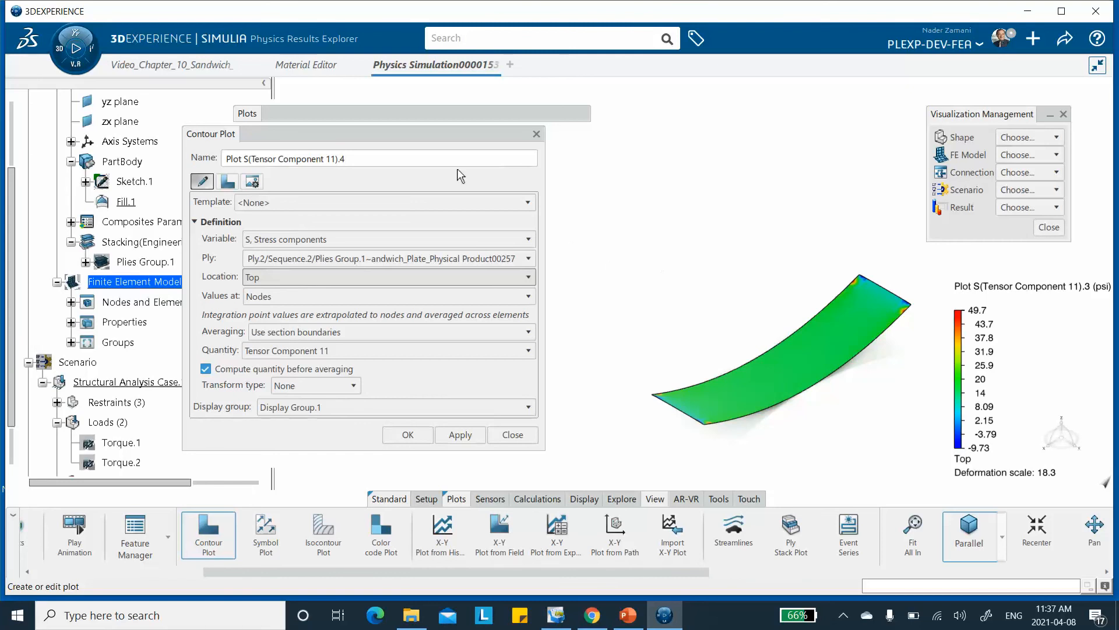
# Create a ply stack plot for an element near the middle of the plate and expand its matrices to show the stiffness matrix.
pyautogui.moveTo(448, 135); pyautogui.dragTo(495, 150)
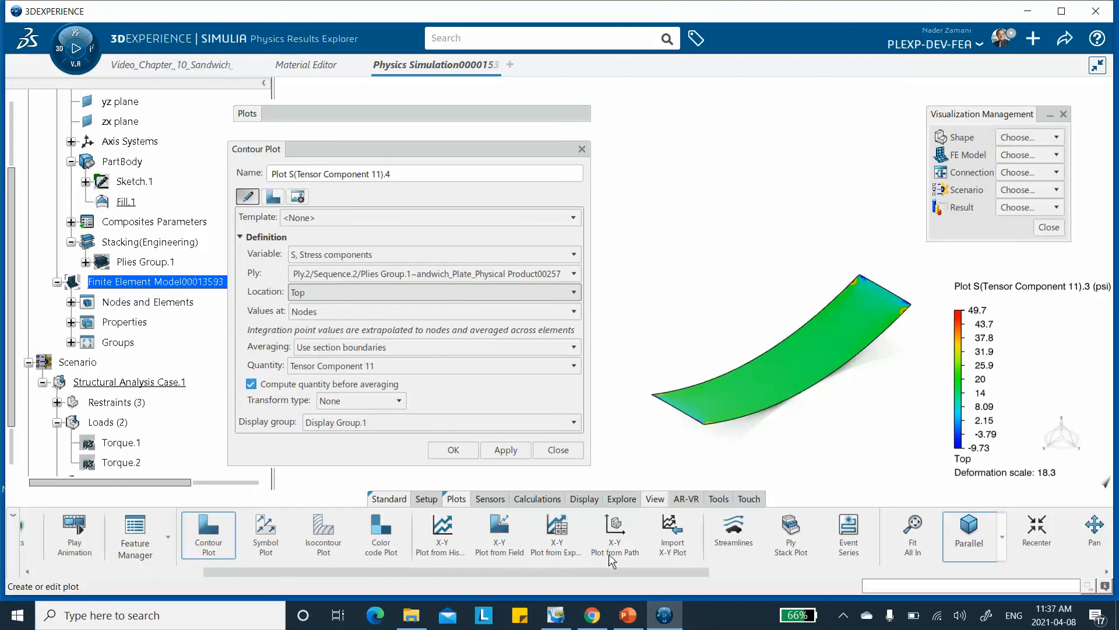
pyautogui.moveTo(614, 570); pyautogui.dragTo(628, 568)
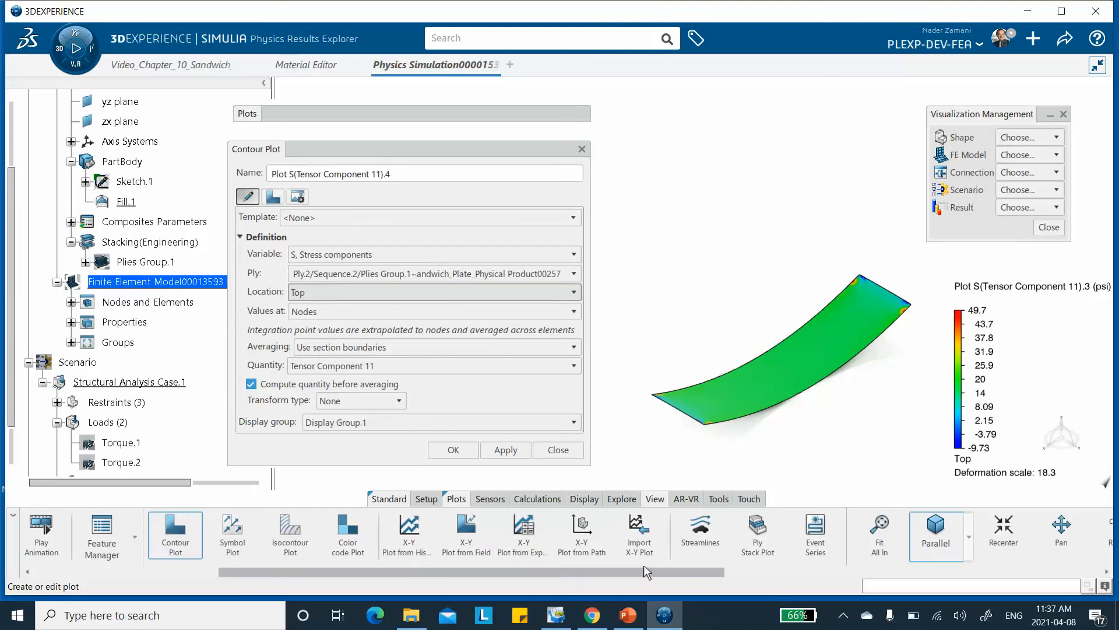
pyautogui.click(757, 531)
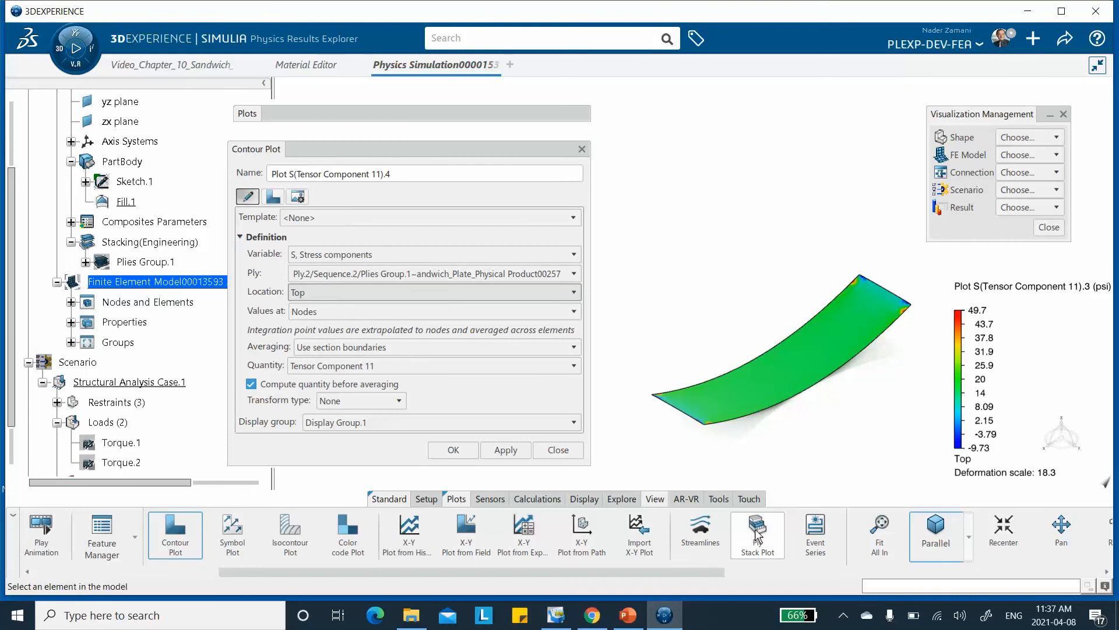
pyautogui.click(770, 377)
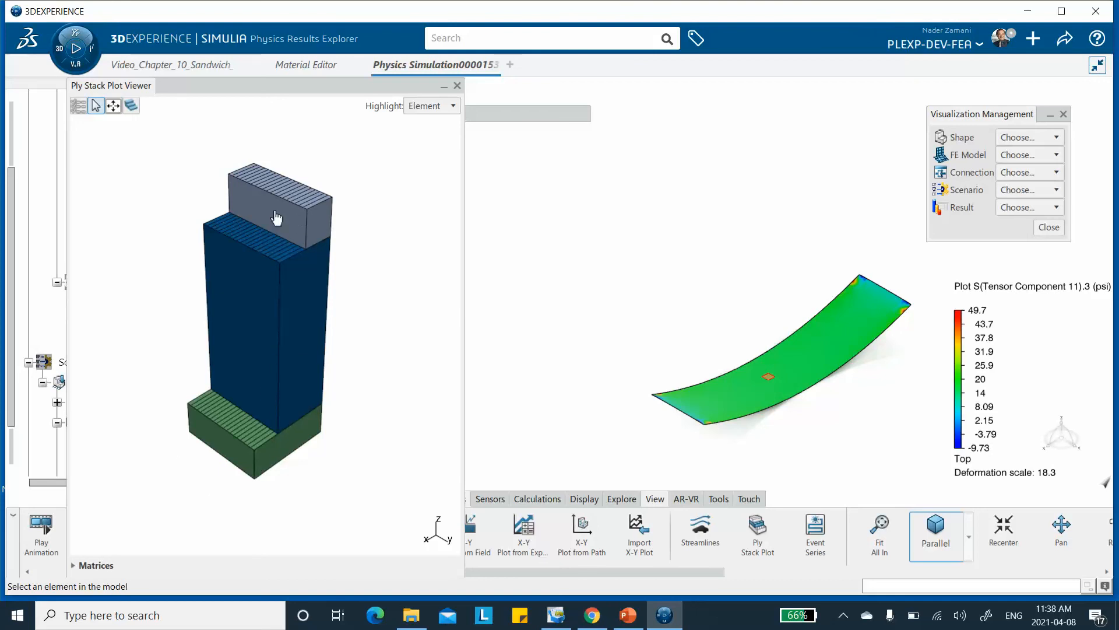
pyautogui.click(78, 566)
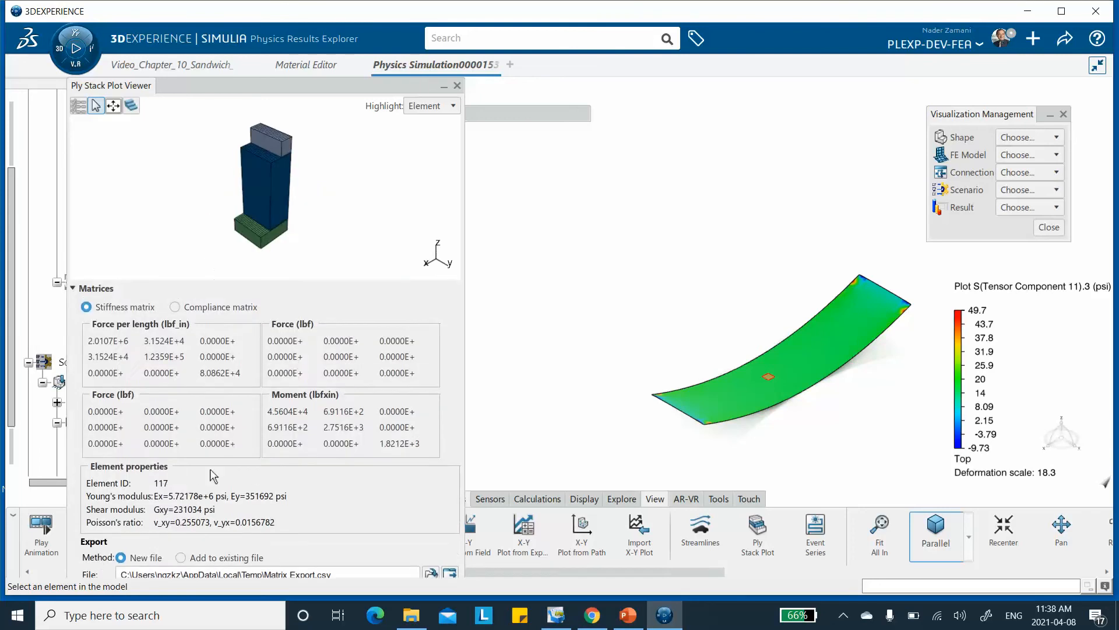